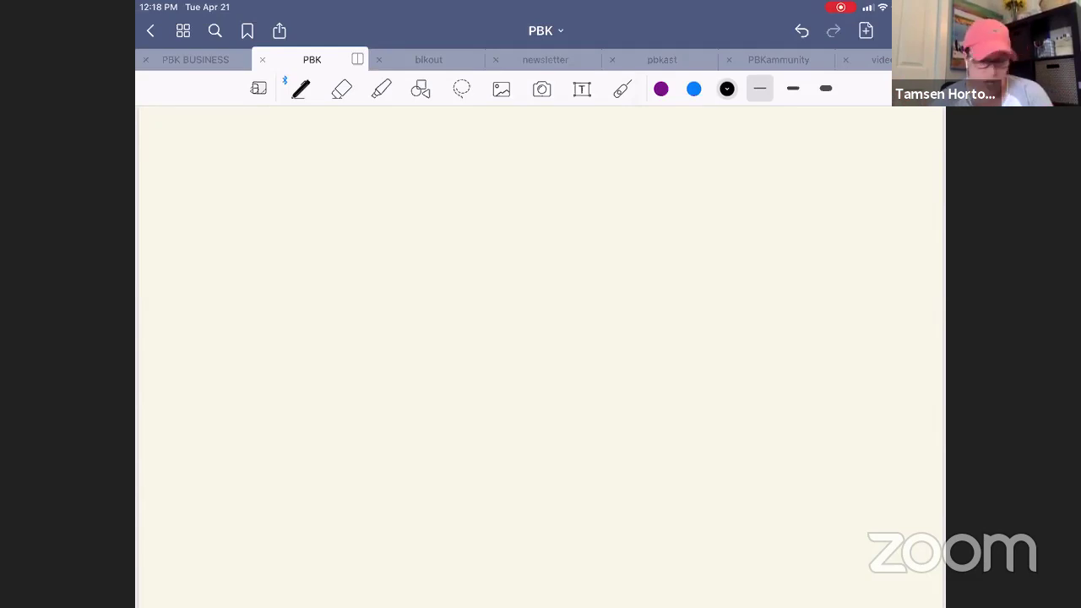
# Handwrite the heading "standalone (landing) page" in thin black ink at the upper-left corner of the blank page.
pyautogui.moveTo(174, 128)
pyautogui.mouseDown()
pyautogui.moveTo(165, 148)
pyautogui.moveTo(194, 133)
pyautogui.moveTo(199, 145)
pyautogui.mouseUp()
pyautogui.moveTo(205, 137)
pyautogui.mouseDown()
pyautogui.moveTo(205, 127)
pyautogui.moveTo(206, 144)
pyautogui.moveTo(220, 145)
pyautogui.mouseUp()
pyautogui.moveTo(221, 135); pyautogui.dragTo(225, 144)
pyautogui.moveTo(230, 137); pyautogui.dragTo(262, 146)
pyautogui.moveTo(271, 132); pyautogui.dragTo(275, 142)
pyautogui.moveTo(277, 135); pyautogui.dragTo(285, 145)
pyautogui.moveTo(289, 126)
pyautogui.mouseDown()
pyautogui.moveTo(289, 143)
pyautogui.moveTo(303, 143)
pyautogui.mouseUp()
pyautogui.moveTo(308, 135)
pyautogui.mouseDown()
pyautogui.moveTo(317, 140)
pyautogui.moveTo(310, 163)
pyautogui.moveTo(336, 137)
pyautogui.moveTo(353, 139)
pyautogui.moveTo(355, 154)
pyautogui.moveTo(369, 138)
pyautogui.mouseUp()
# Handwrite "pipelines" and "product post" on two lines beneath the "standalone (landing) page" heading.
pyautogui.moveTo(176, 156)
pyautogui.mouseDown()
pyautogui.moveTo(176, 178)
pyautogui.moveTo(182, 156)
pyautogui.mouseUp()
pyautogui.moveTo(178, 159)
pyautogui.mouseDown()
pyautogui.moveTo(177, 169)
pyautogui.moveTo(226, 168)
pyautogui.mouseUp()
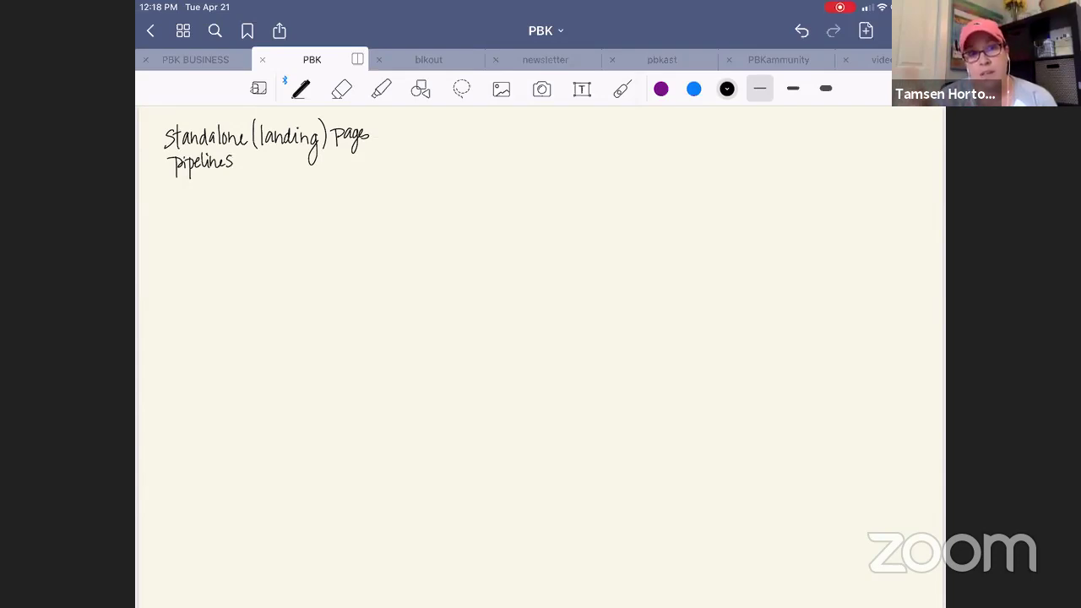
pyautogui.moveTo(174, 180); pyautogui.dragTo(174, 198)
pyautogui.moveTo(169, 181)
pyautogui.mouseDown()
pyautogui.moveTo(230, 202)
pyautogui.moveTo(236, 191)
pyautogui.mouseUp()
pyautogui.moveTo(237, 184); pyautogui.dragTo(250, 192)
pyautogui.moveTo(255, 179); pyautogui.dragTo(257, 191)
pyautogui.moveTo(253, 183); pyautogui.dragTo(260, 183)
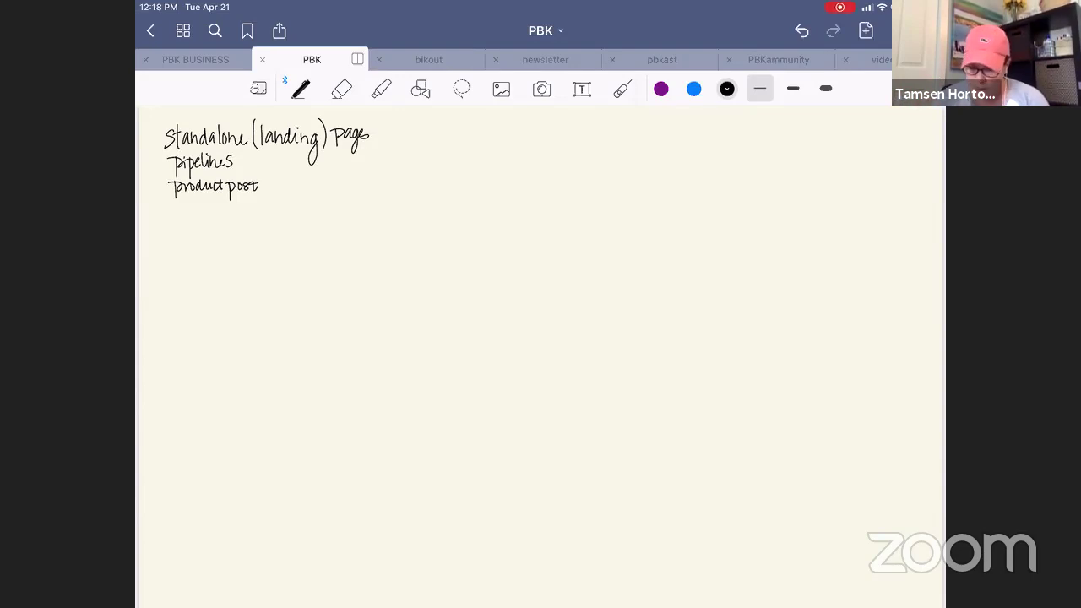
# Write the underlined title "NP2NYC" beside the landing page heading, with an underlined "NP" beneath it.
pyautogui.moveTo(409, 142)
pyautogui.mouseDown()
pyautogui.moveTo(419, 126)
pyautogui.moveTo(420, 145)
pyautogui.moveTo(449, 139)
pyautogui.mouseUp()
pyautogui.moveTo(451, 129); pyautogui.dragTo(455, 148)
pyautogui.moveTo(470, 129); pyautogui.dragTo(469, 139)
pyautogui.moveTo(402, 146); pyautogui.dragTo(488, 144)
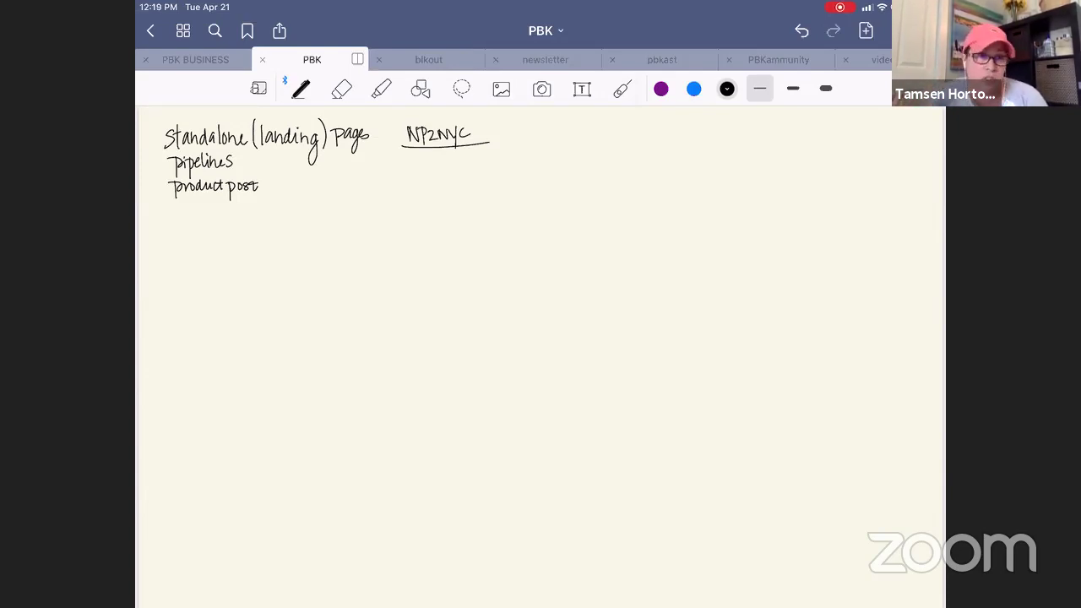
pyautogui.moveTo(414, 170); pyautogui.dragTo(427, 159)
pyautogui.moveTo(429, 157); pyautogui.dragTo(435, 172)
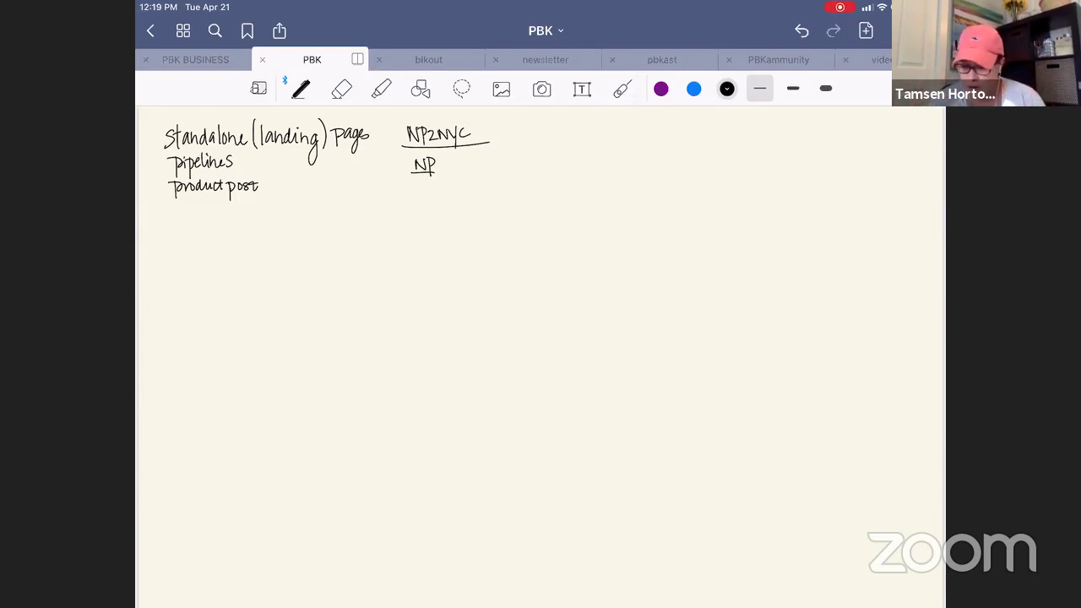
# Write "NYC" above "$$$ / core" near the page's right edge, level with the "NP" label.
pyautogui.moveTo(761, 157); pyautogui.dragTo(770, 169)
pyautogui.moveTo(771, 158)
pyautogui.mouseDown()
pyautogui.moveTo(772, 178)
pyautogui.moveTo(785, 168)
pyautogui.mouseUp()
pyautogui.moveTo(757, 172)
pyautogui.mouseDown()
pyautogui.moveTo(791, 168)
pyautogui.moveTo(759, 186)
pyautogui.moveTo(772, 189)
pyautogui.mouseUp()
pyautogui.moveTo(787, 176)
pyautogui.mouseDown()
pyautogui.moveTo(781, 187)
pyautogui.moveTo(794, 198)
pyautogui.moveTo(810, 180)
pyautogui.mouseUp()
pyautogui.moveTo(814, 179); pyautogui.dragTo(829, 187)
# Trace an arrow from "NP" to "NYC" with the laser pointer.
pyautogui.click(622, 89)
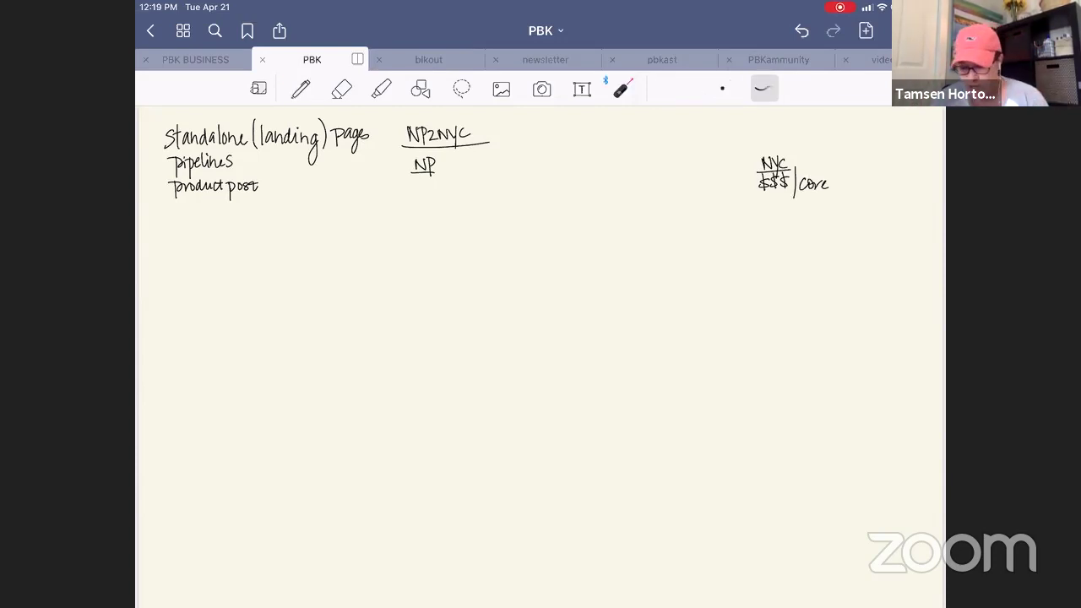
pyautogui.moveTo(436, 165); pyautogui.dragTo(753, 162)
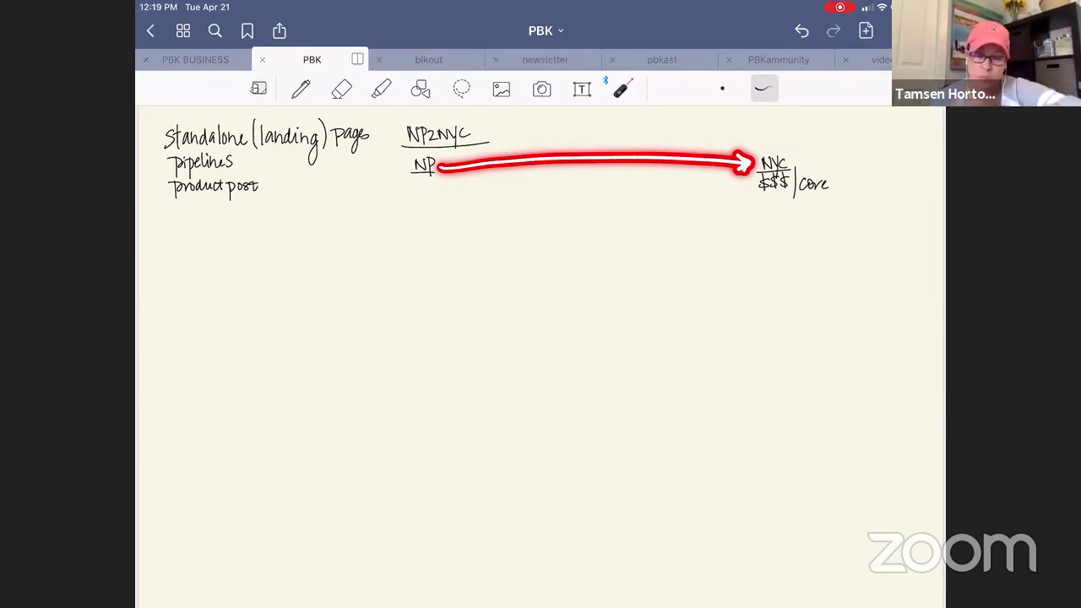
# Write an underlined "lm" with "opt in" beneath it, to the right of "NP", using the pen.
pyautogui.click(301, 89)
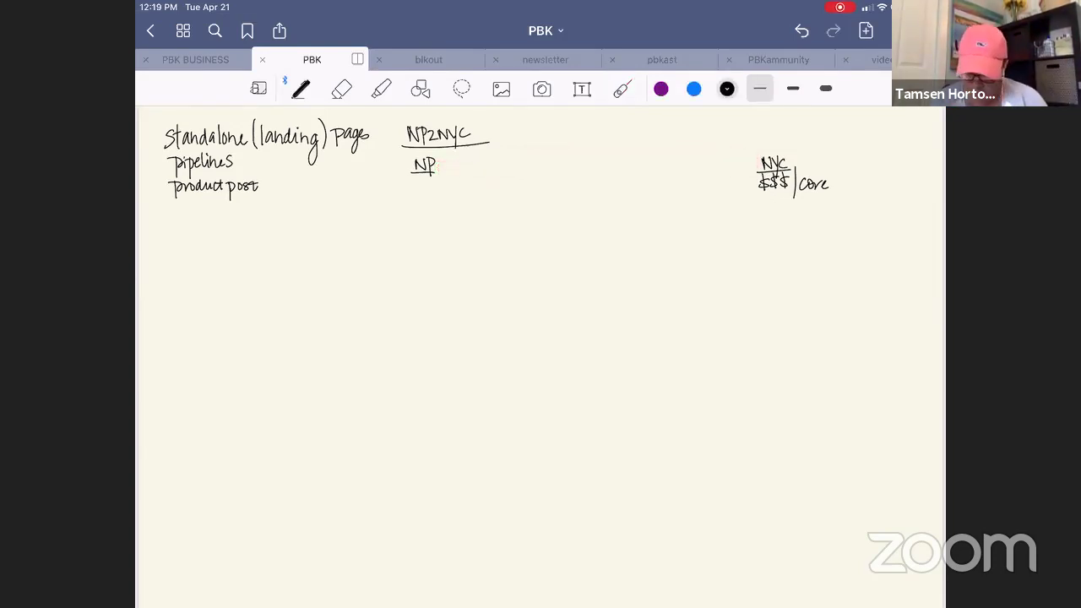
pyautogui.moveTo(503, 154); pyautogui.dragTo(522, 168)
pyautogui.moveTo(494, 170)
pyautogui.mouseDown()
pyautogui.moveTo(535, 168)
pyautogui.moveTo(498, 187)
pyautogui.mouseUp()
pyautogui.moveTo(501, 179)
pyautogui.mouseDown()
pyautogui.moveTo(503, 201)
pyautogui.moveTo(507, 187)
pyautogui.mouseUp()
pyautogui.moveTo(510, 175)
pyautogui.mouseDown()
pyautogui.moveTo(510, 187)
pyautogui.moveTo(525, 189)
pyautogui.mouseUp()
pyautogui.click(525, 179)
pyautogui.moveTo(527, 184); pyautogui.dragTo(534, 189)
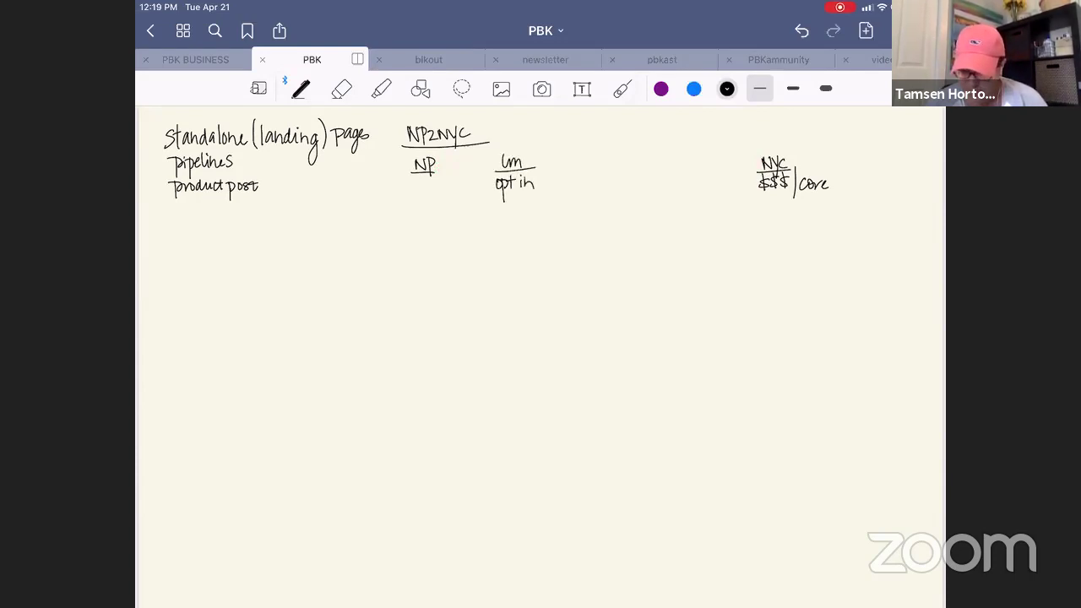
# Write an underlined "Intro" with "$" below it and "tripwire/lilypad" above it, between the opt-in and NYC columns.
pyautogui.moveTo(625, 152)
pyautogui.mouseDown()
pyautogui.moveTo(626, 169)
pyautogui.moveTo(638, 169)
pyautogui.mouseUp()
pyautogui.moveTo(642, 152)
pyautogui.mouseDown()
pyautogui.moveTo(641, 169)
pyautogui.moveTo(646, 157)
pyautogui.mouseUp()
pyautogui.moveTo(645, 161)
pyautogui.mouseDown()
pyautogui.moveTo(668, 170)
pyautogui.moveTo(639, 192)
pyautogui.mouseUp()
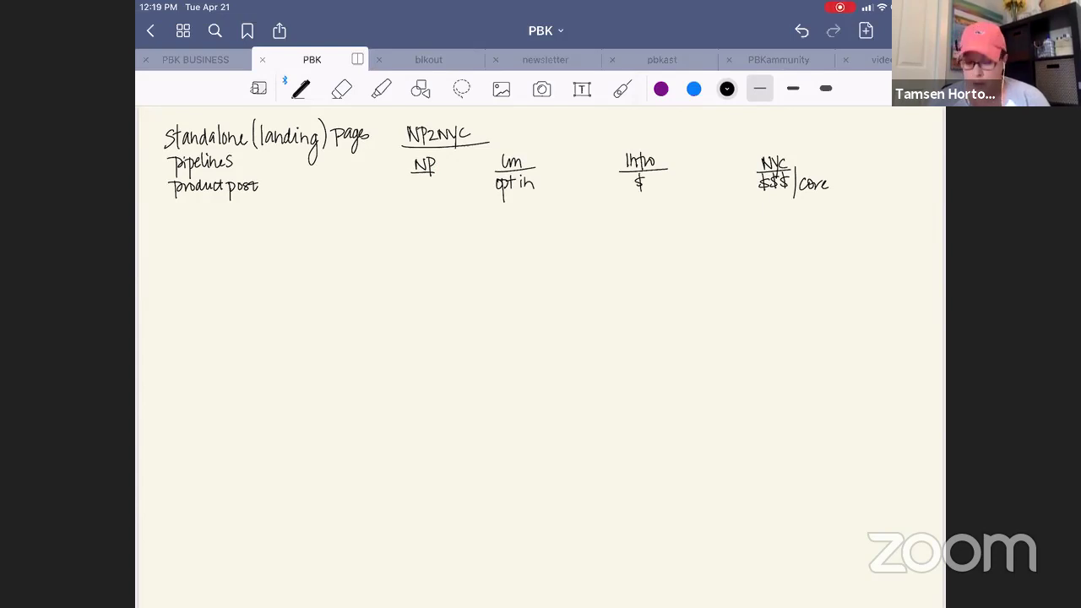
pyautogui.moveTo(614, 130)
pyautogui.mouseDown()
pyautogui.moveTo(615, 147)
pyautogui.moveTo(618, 136)
pyautogui.mouseUp()
pyautogui.moveTo(618, 145); pyautogui.dragTo(622, 138)
pyautogui.moveTo(624, 139)
pyautogui.mouseDown()
pyautogui.moveTo(629, 155)
pyautogui.moveTo(655, 136)
pyautogui.mouseUp()
pyautogui.moveTo(652, 140); pyautogui.dragTo(669, 145)
pyautogui.moveTo(673, 135); pyautogui.dragTo(680, 145)
pyautogui.moveTo(683, 136)
pyautogui.mouseDown()
pyautogui.moveTo(686, 157)
pyautogui.moveTo(700, 141)
pyautogui.mouseUp()
pyautogui.moveTo(703, 136); pyautogui.dragTo(708, 142)
pyautogui.moveTo(713, 127); pyautogui.dragTo(713, 144)
# Trace the path from "opt in" past the intro offer to "$$$" with the laser pointer.
pyautogui.click(622, 89)
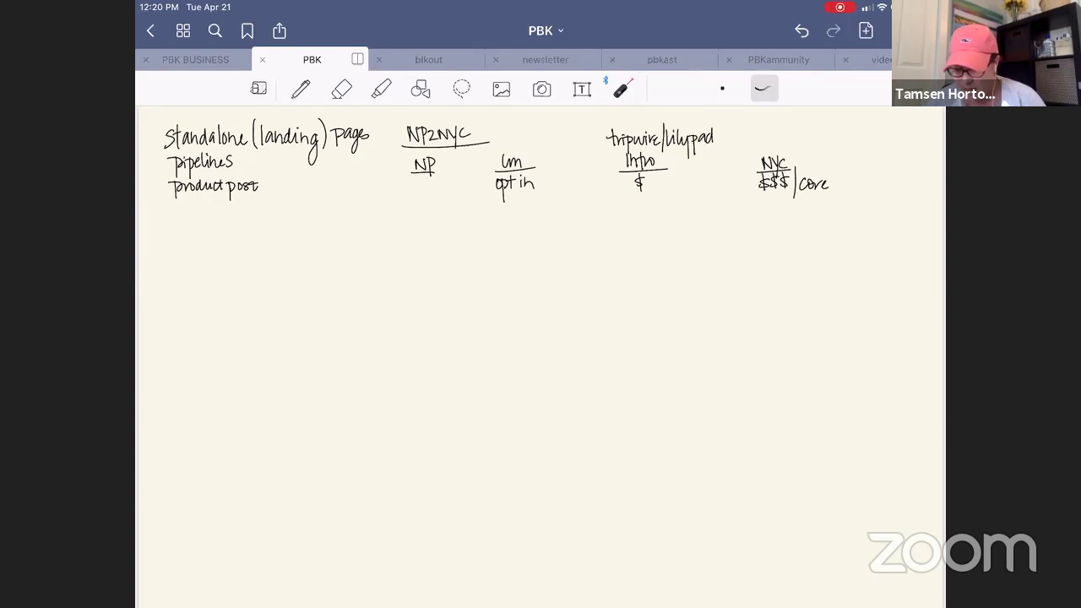
pyautogui.moveTo(534, 176)
pyautogui.mouseDown()
pyautogui.moveTo(615, 225)
pyautogui.moveTo(650, 187)
pyautogui.moveTo(665, 210)
pyautogui.moveTo(760, 207)
pyautogui.moveTo(774, 195)
pyautogui.mouseUp()
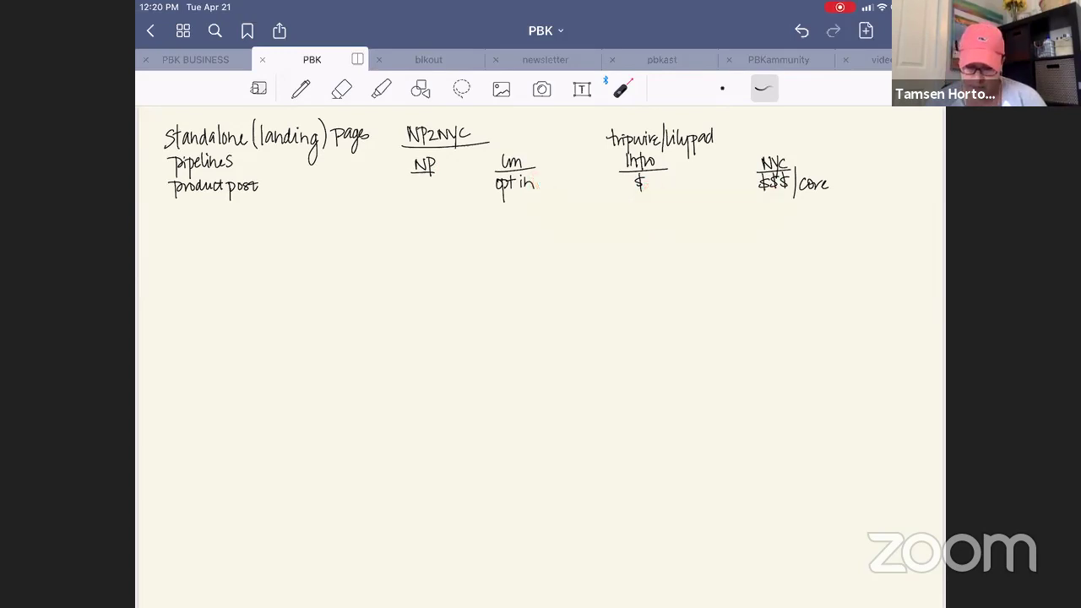
# Draw a straight, medium-thick black line beneath the NP, opt-in, intro and NYC columns with the shape tool.
pyautogui.click(301, 89)
pyautogui.click(791, 88)
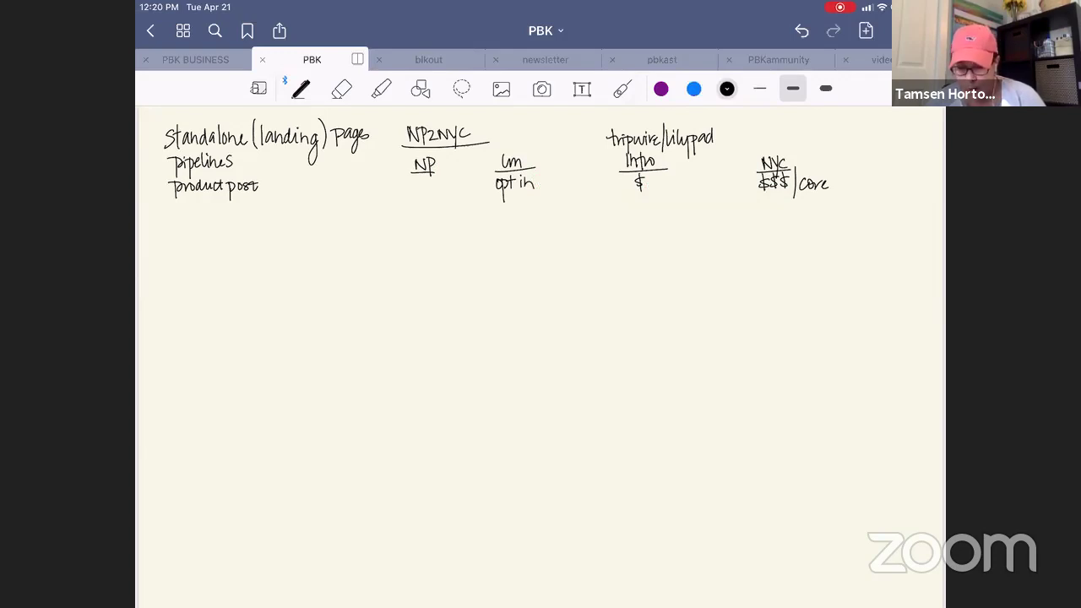
pyautogui.click(421, 89)
pyautogui.moveTo(397, 202); pyautogui.dragTo(905, 200)
# Write the underlined heading "Assessment / Google Form" in thin pen below "product post", with a check-marked "check in" beneath it.
pyautogui.click(301, 88)
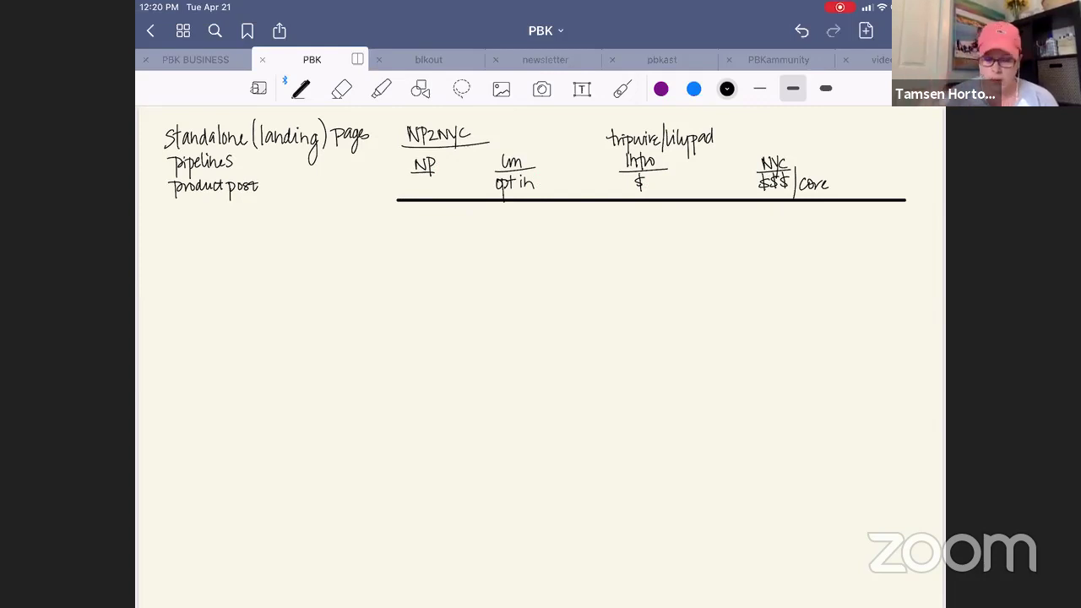
pyautogui.click(759, 88)
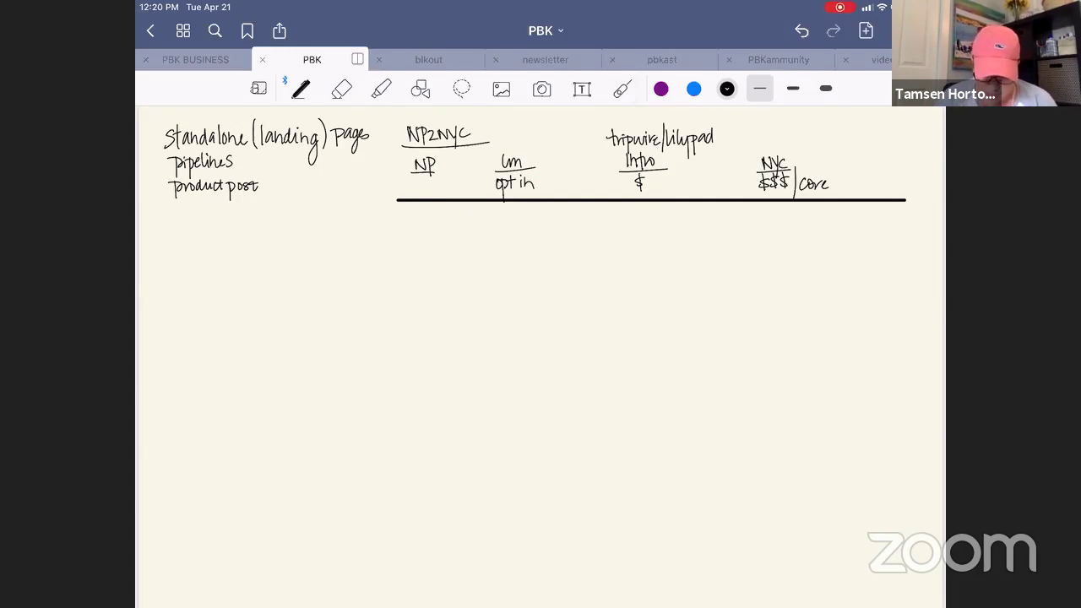
pyautogui.moveTo(166, 242)
pyautogui.mouseDown()
pyautogui.moveTo(176, 233)
pyautogui.moveTo(186, 255)
pyautogui.moveTo(240, 251)
pyautogui.mouseUp()
pyautogui.moveTo(169, 228); pyautogui.dragTo(178, 225)
pyautogui.moveTo(194, 217); pyautogui.dragTo(189, 223)
pyautogui.moveTo(199, 217)
pyautogui.mouseDown()
pyautogui.moveTo(248, 216)
pyautogui.moveTo(252, 232)
pyautogui.moveTo(280, 225)
pyautogui.moveTo(287, 239)
pyautogui.moveTo(310, 211)
pyautogui.mouseUp()
pyautogui.moveTo(299, 218); pyautogui.dragTo(311, 218)
pyautogui.moveTo(317, 225)
pyautogui.mouseDown()
pyautogui.moveTo(323, 216)
pyautogui.moveTo(335, 227)
pyautogui.mouseUp()
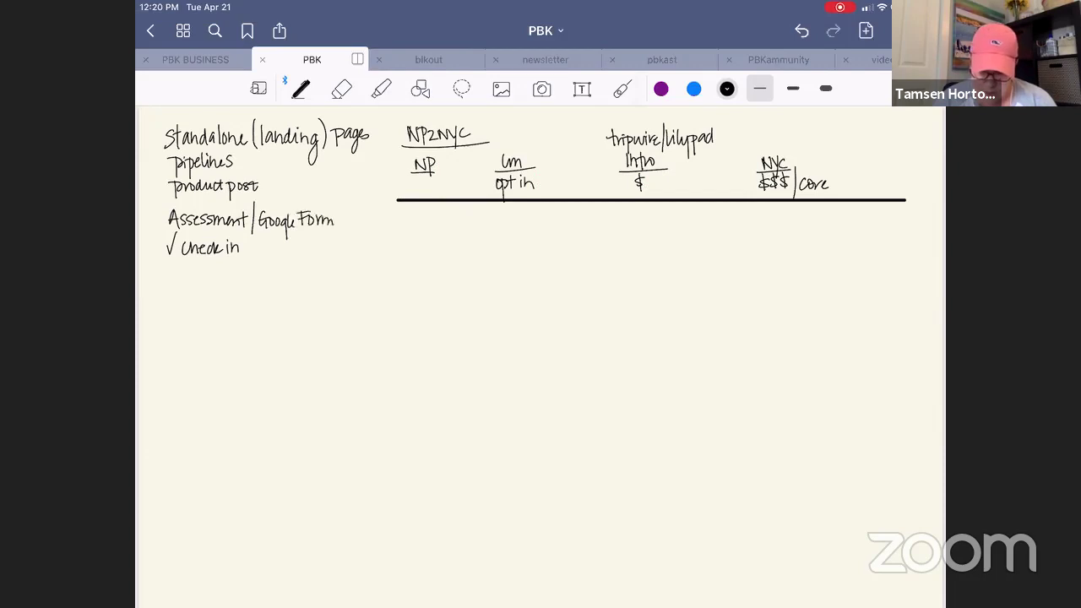
pyautogui.moveTo(158, 232); pyautogui.dragTo(329, 229)
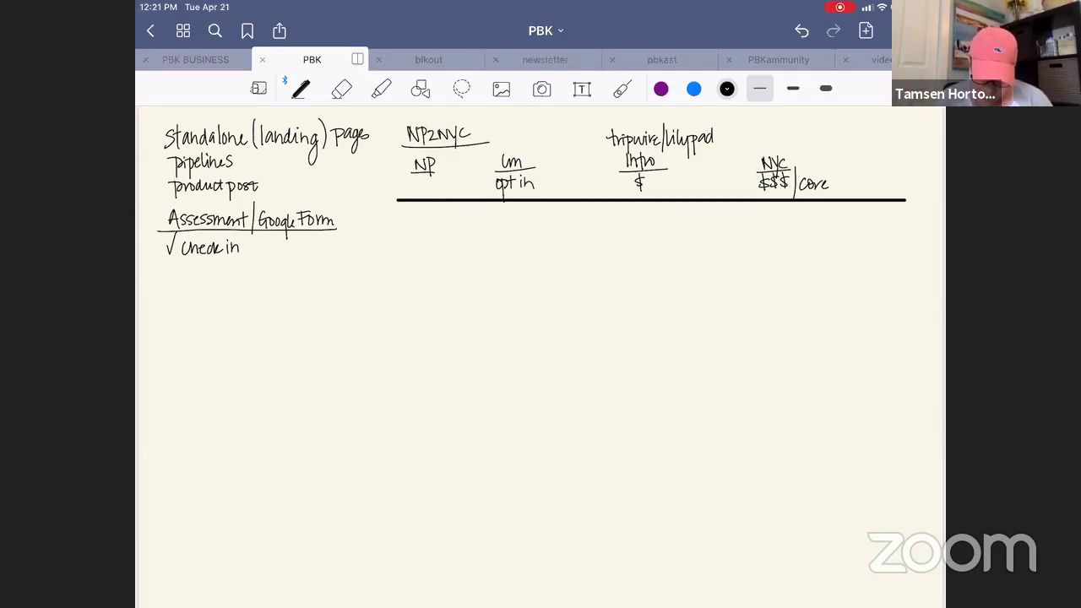
# List "assignments" with an upload arrow, "feedback" and "testimonial loop" beneath "check in".
pyautogui.moveTo(186, 269); pyautogui.dragTo(198, 280)
pyautogui.moveTo(206, 272)
pyautogui.mouseDown()
pyautogui.moveTo(217, 290)
pyautogui.moveTo(255, 280)
pyautogui.mouseUp()
pyautogui.moveTo(250, 270); pyautogui.dragTo(295, 269)
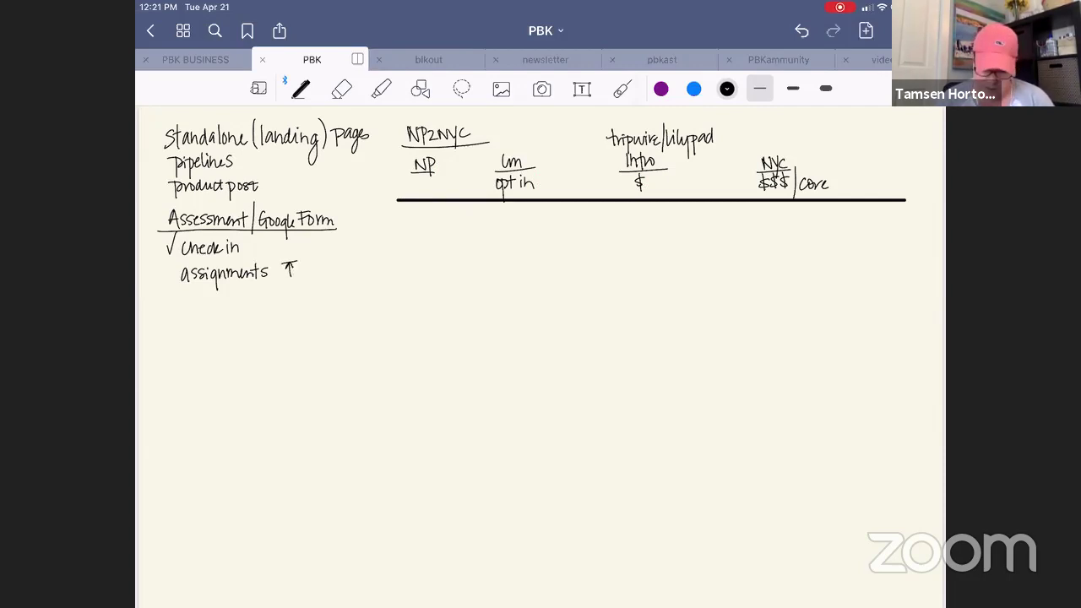
pyautogui.moveTo(189, 294)
pyautogui.mouseDown()
pyautogui.moveTo(184, 314)
pyautogui.moveTo(244, 309)
pyautogui.mouseUp()
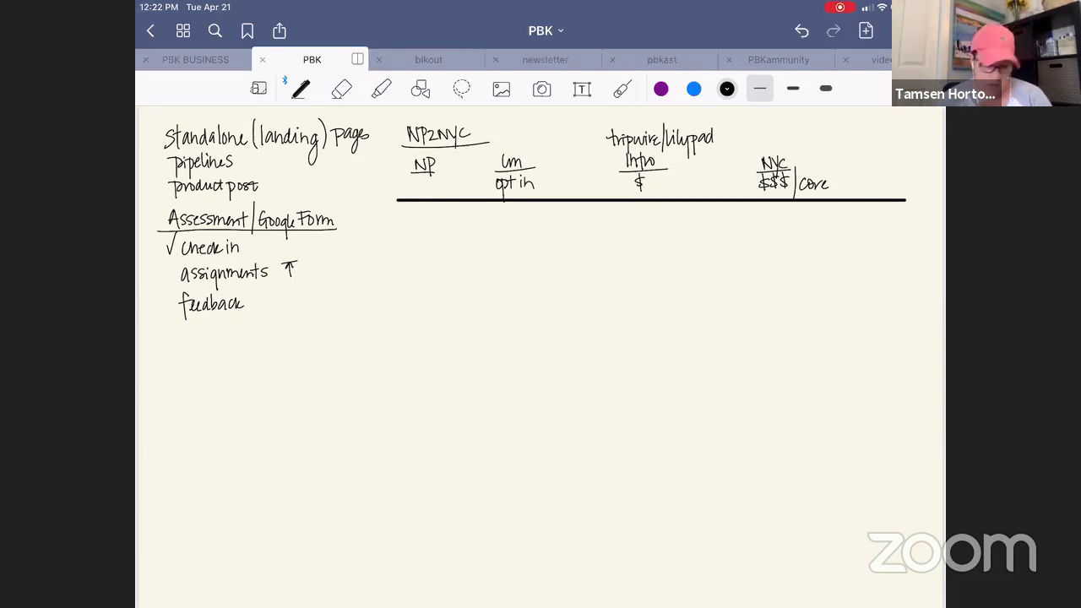
pyautogui.moveTo(180, 318)
pyautogui.mouseDown()
pyautogui.moveTo(180, 334)
pyautogui.moveTo(290, 330)
pyautogui.moveTo(297, 350)
pyautogui.moveTo(296, 335)
pyautogui.mouseUp()
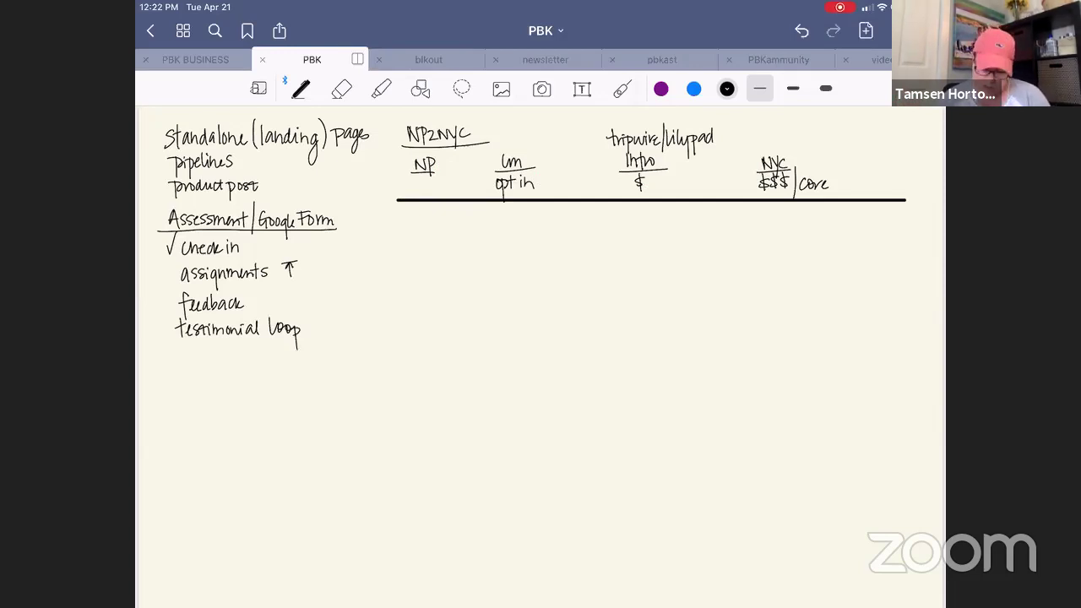
# Add "reservations" and "hot seats" to the end of the assessment list.
pyautogui.moveTo(178, 360)
pyautogui.mouseDown()
pyautogui.moveTo(184, 348)
pyautogui.moveTo(206, 358)
pyautogui.mouseUp()
pyautogui.moveTo(207, 358)
pyautogui.mouseDown()
pyautogui.moveTo(225, 348)
pyautogui.moveTo(237, 360)
pyautogui.mouseUp()
pyautogui.moveTo(229, 348)
pyautogui.mouseDown()
pyautogui.moveTo(243, 347)
pyautogui.moveTo(242, 358)
pyautogui.mouseUp()
pyautogui.moveTo(250, 349); pyautogui.dragTo(259, 359)
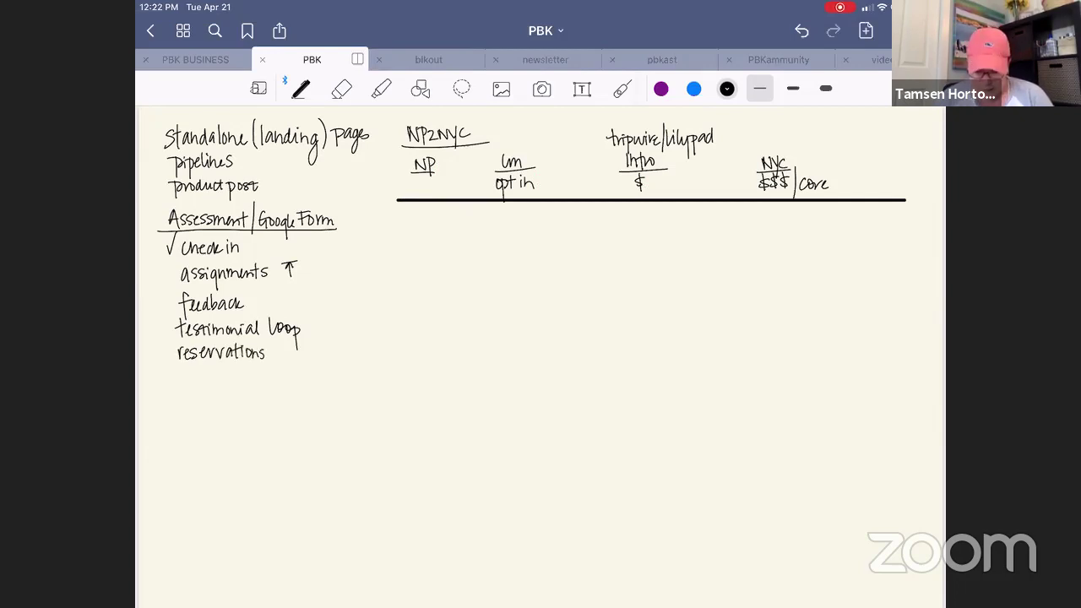
pyautogui.moveTo(178, 366); pyautogui.dragTo(186, 382)
pyautogui.moveTo(192, 373); pyautogui.dragTo(196, 385)
pyautogui.moveTo(189, 374); pyautogui.dragTo(207, 381)
pyautogui.moveTo(215, 376); pyautogui.dragTo(228, 380)
pyautogui.moveTo(232, 364)
pyautogui.mouseDown()
pyautogui.moveTo(233, 380)
pyautogui.moveTo(237, 371)
pyautogui.mouseUp()
pyautogui.moveTo(244, 368); pyautogui.dragTo(240, 378)
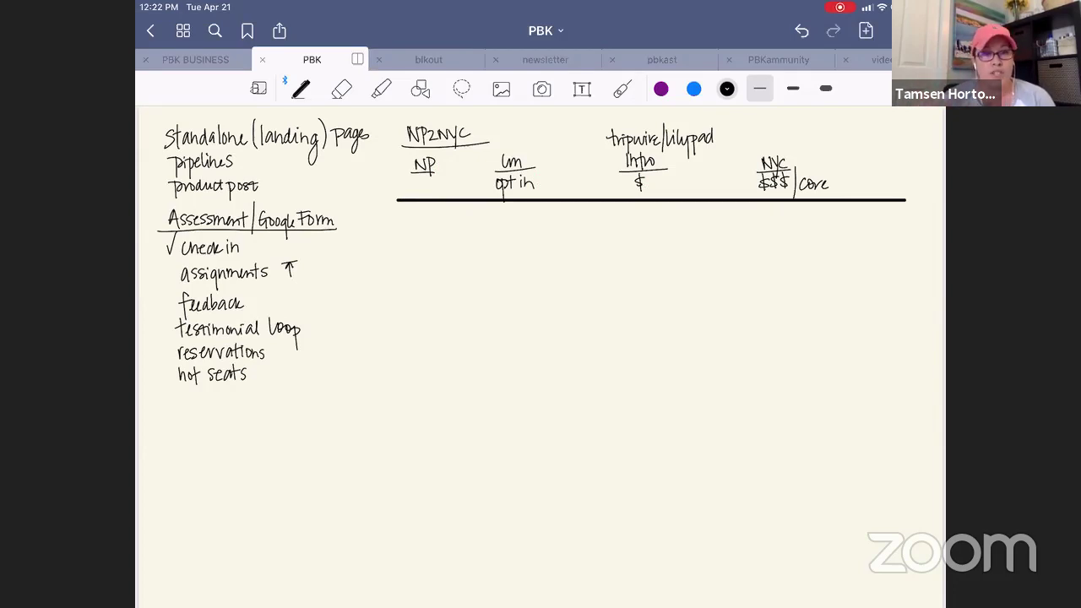
# Mark "reservations" with a blue dot in front of it, using the medium stroke.
pyautogui.click(693, 89)
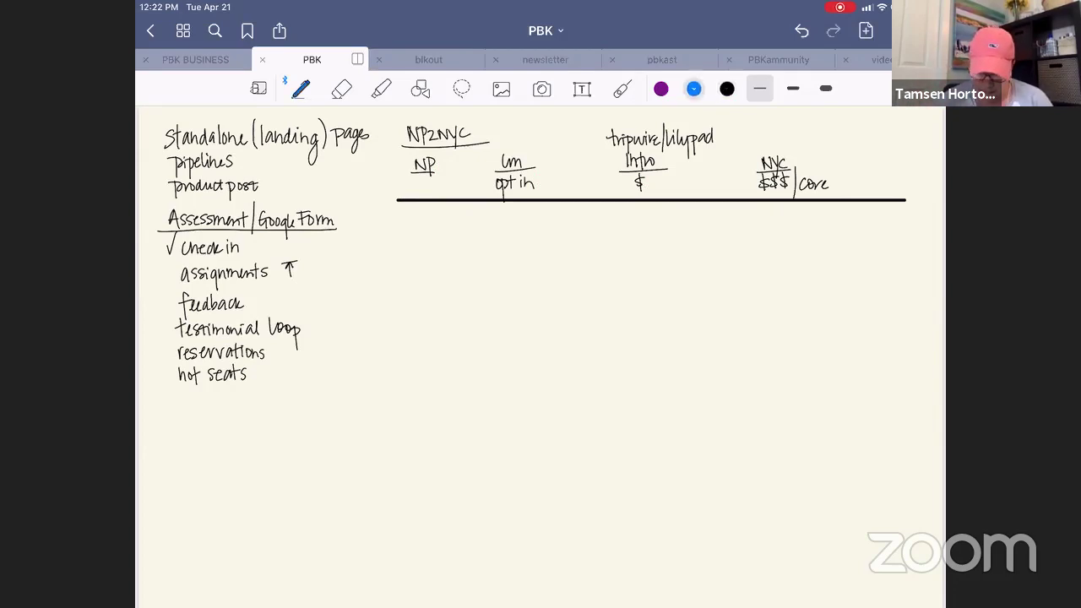
pyautogui.click(792, 88)
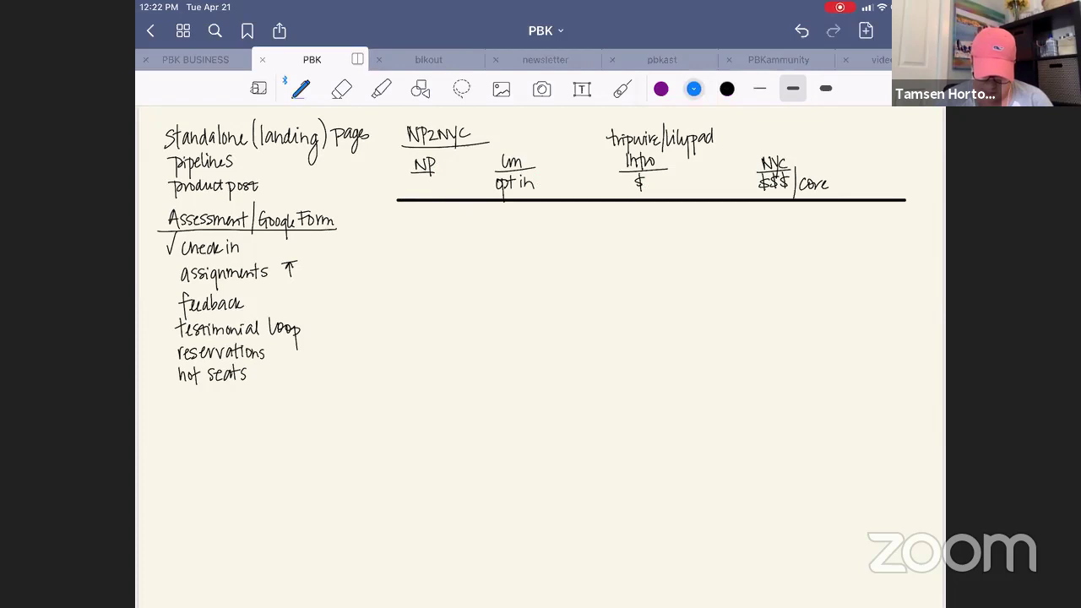
pyautogui.click(164, 352)
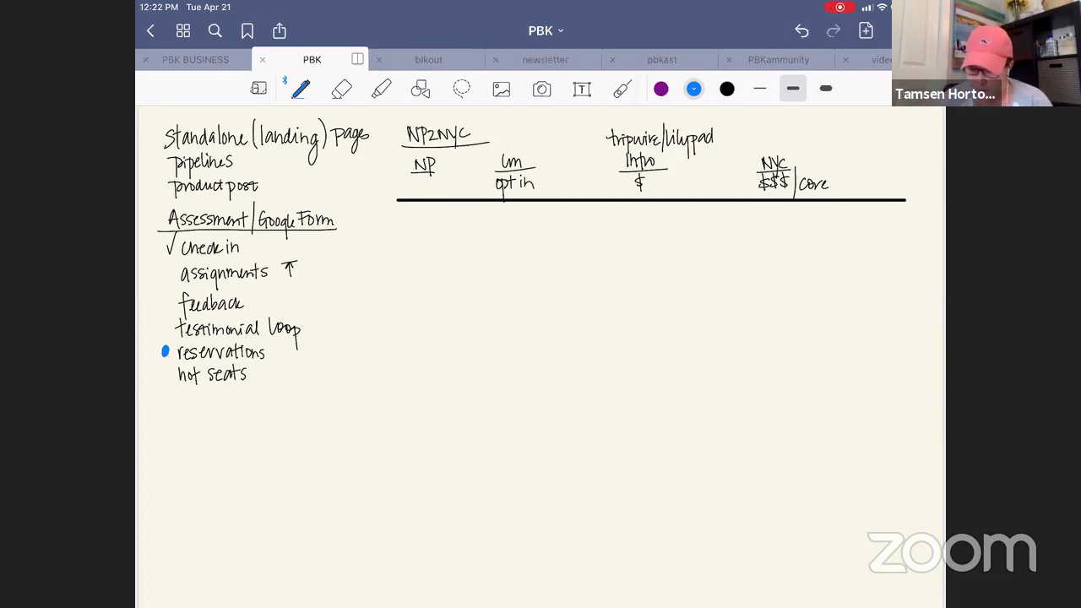
# Write "Pbk weekly kall" in thin blue ink under the intro column and underline it.
pyautogui.click(759, 88)
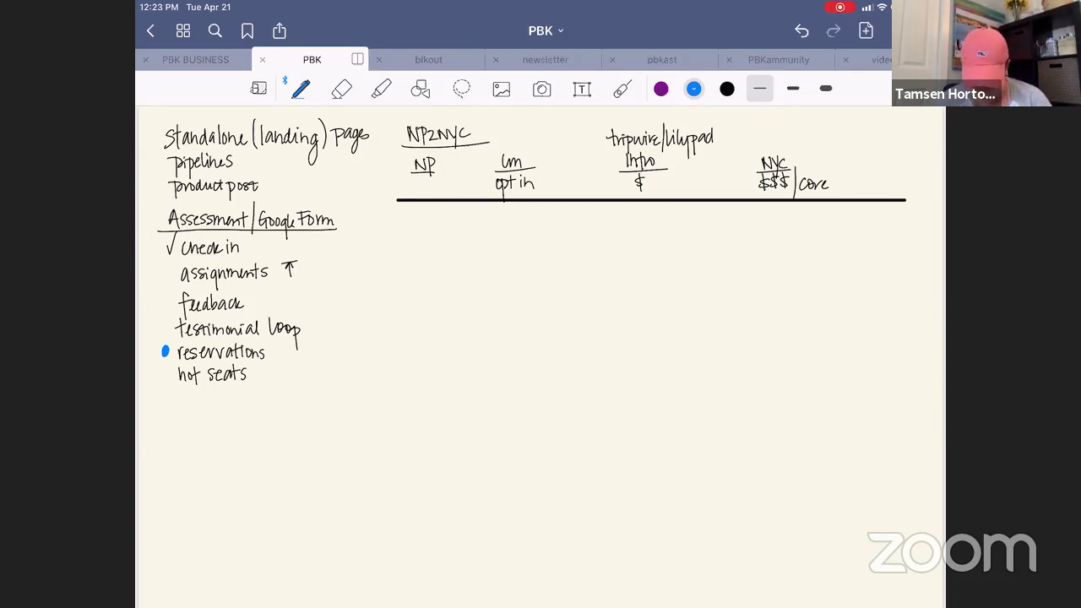
pyautogui.moveTo(613, 213); pyautogui.dragTo(613, 232)
pyautogui.moveTo(604, 213)
pyautogui.mouseDown()
pyautogui.moveTo(622, 213)
pyautogui.moveTo(615, 224)
pyautogui.moveTo(629, 228)
pyautogui.mouseUp()
pyautogui.moveTo(631, 216)
pyautogui.mouseDown()
pyautogui.moveTo(638, 228)
pyautogui.moveTo(611, 251)
pyautogui.moveTo(618, 240)
pyautogui.moveTo(643, 248)
pyautogui.mouseUp()
pyautogui.moveTo(643, 238)
pyautogui.mouseDown()
pyautogui.moveTo(650, 267)
pyautogui.moveTo(669, 245)
pyautogui.mouseUp()
pyautogui.moveTo(669, 238); pyautogui.dragTo(687, 243)
pyautogui.moveTo(599, 252); pyautogui.dragTo(704, 251)
# Write "reserve" with a clock symbol, an underlined "issue" and "? need assessment" in blue below the weekly kall entry.
pyautogui.moveTo(606, 266); pyautogui.dragTo(674, 267)
pyautogui.moveTo(615, 287)
pyautogui.mouseDown()
pyautogui.moveTo(650, 287)
pyautogui.moveTo(622, 297)
pyautogui.moveTo(712, 294)
pyautogui.mouseUp()
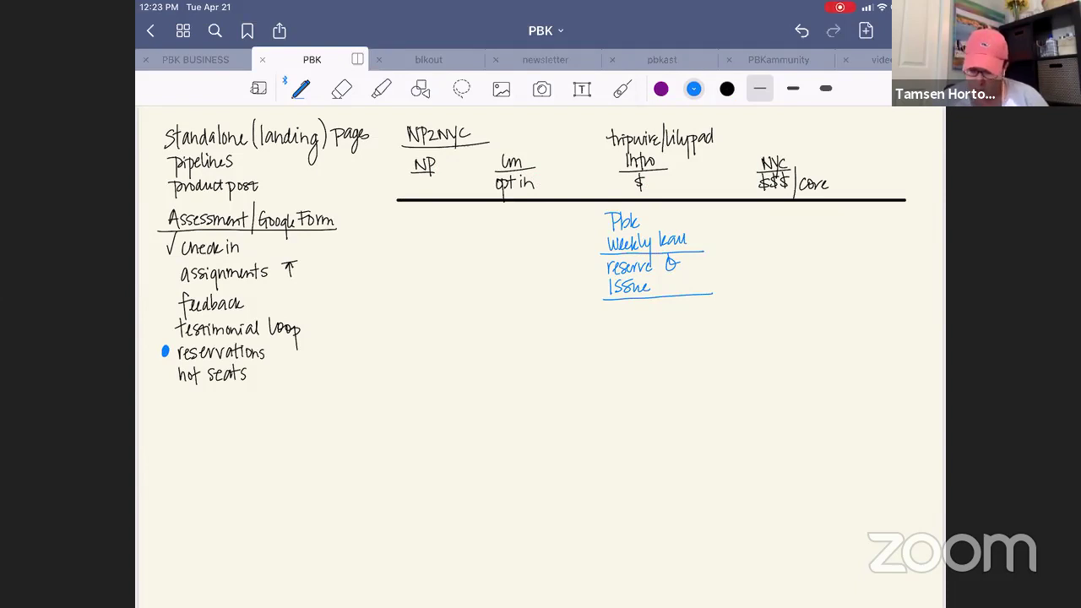
pyautogui.moveTo(606, 309); pyautogui.dragTo(729, 316)
pyautogui.moveTo(723, 305); pyautogui.dragTo(740, 303)
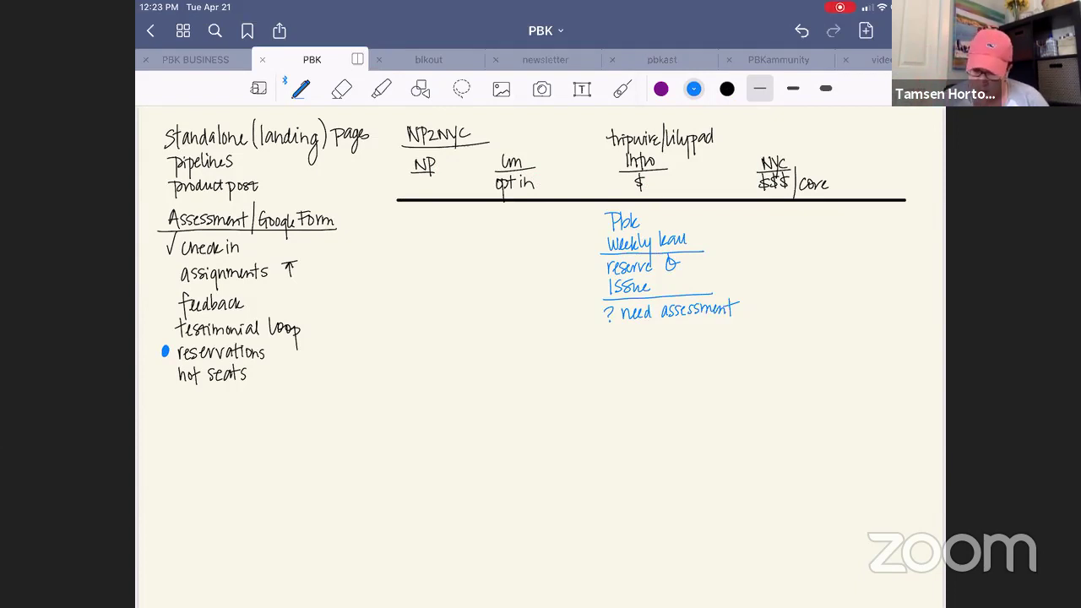
# Write a medium-thick orange "A" below "? need assessment".
pyautogui.click(793, 88)
pyautogui.click(726, 88)
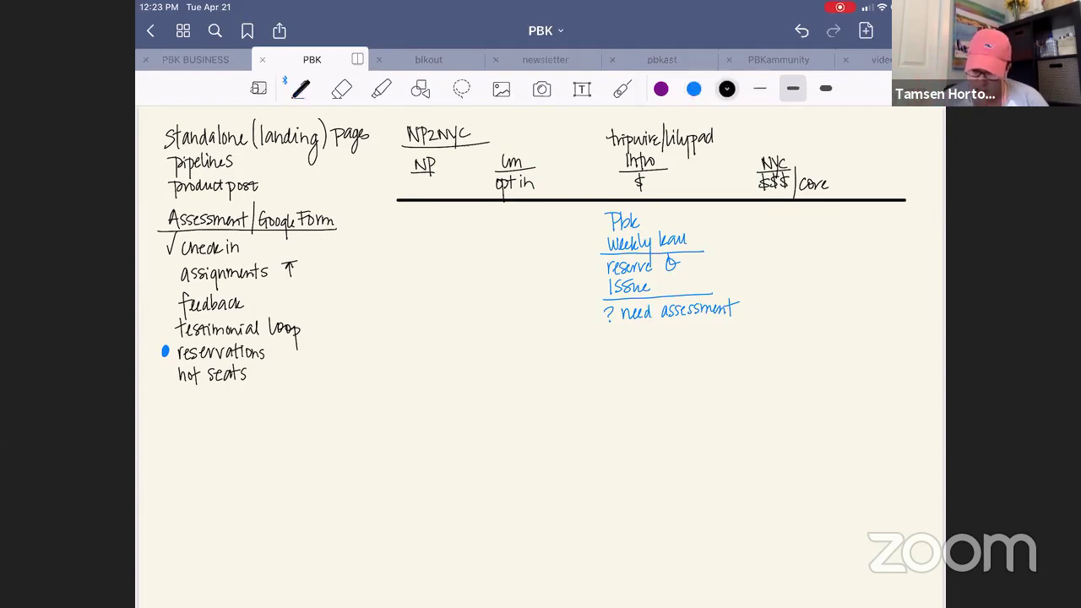
pyautogui.click(726, 89)
pyautogui.click(798, 219)
pyautogui.moveTo(604, 345); pyautogui.dragTo(618, 338)
# Write "automations" in thin black ink beside the orange "A".
pyautogui.click(759, 88)
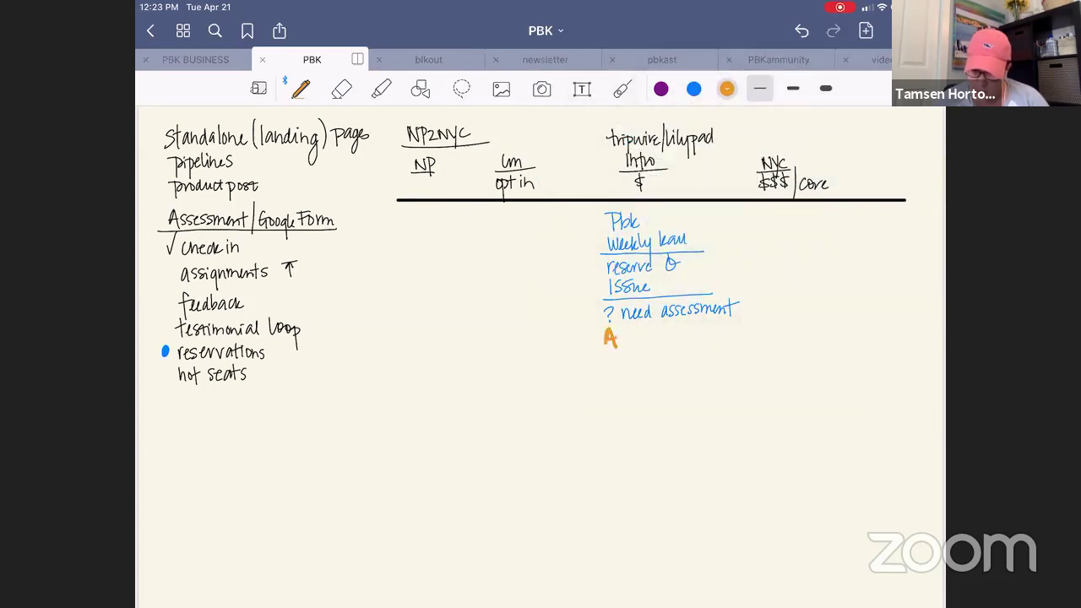
pyautogui.click(726, 88)
pyautogui.click(650, 181)
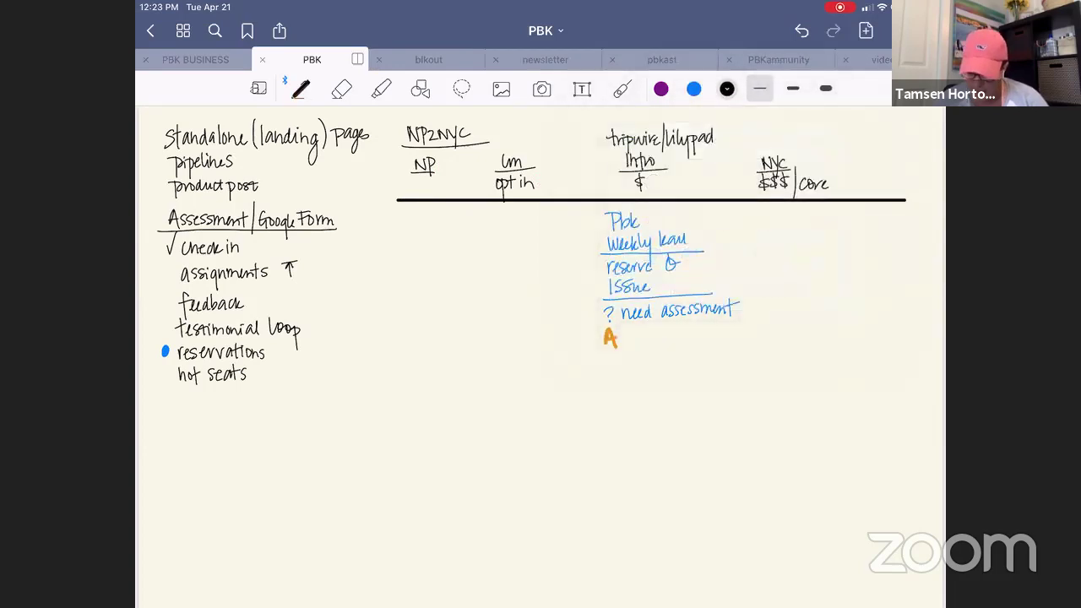
pyautogui.moveTo(627, 333); pyautogui.dragTo(703, 331)
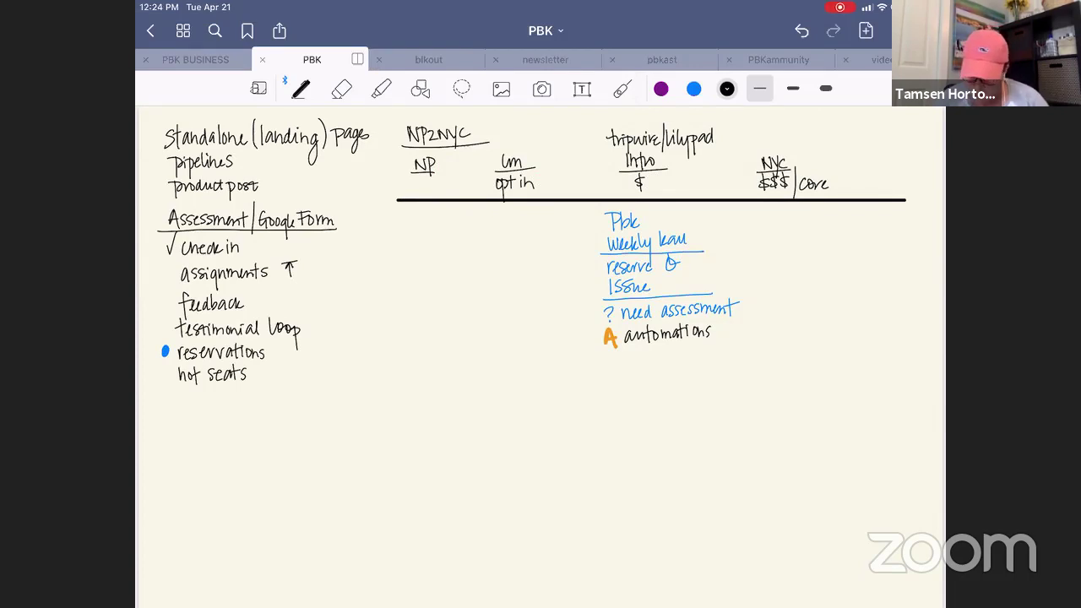
# Write "Build out assessment" below "automations" and draw a line under it.
pyautogui.moveTo(614, 356)
pyautogui.mouseDown()
pyautogui.moveTo(615, 370)
pyautogui.moveTo(674, 365)
pyautogui.mouseUp()
pyautogui.moveTo(676, 348)
pyautogui.mouseDown()
pyautogui.moveTo(677, 365)
pyautogui.moveTo(682, 353)
pyautogui.moveTo(718, 361)
pyautogui.mouseUp()
pyautogui.moveTo(726, 352)
pyautogui.mouseDown()
pyautogui.moveTo(721, 362)
pyautogui.moveTo(738, 358)
pyautogui.mouseUp()
pyautogui.moveTo(736, 362)
pyautogui.mouseDown()
pyautogui.moveTo(746, 353)
pyautogui.moveTo(760, 363)
pyautogui.mouseUp()
pyautogui.moveTo(753, 353); pyautogui.dragTo(766, 351)
pyautogui.moveTo(602, 378); pyautogui.dragTo(767, 371)
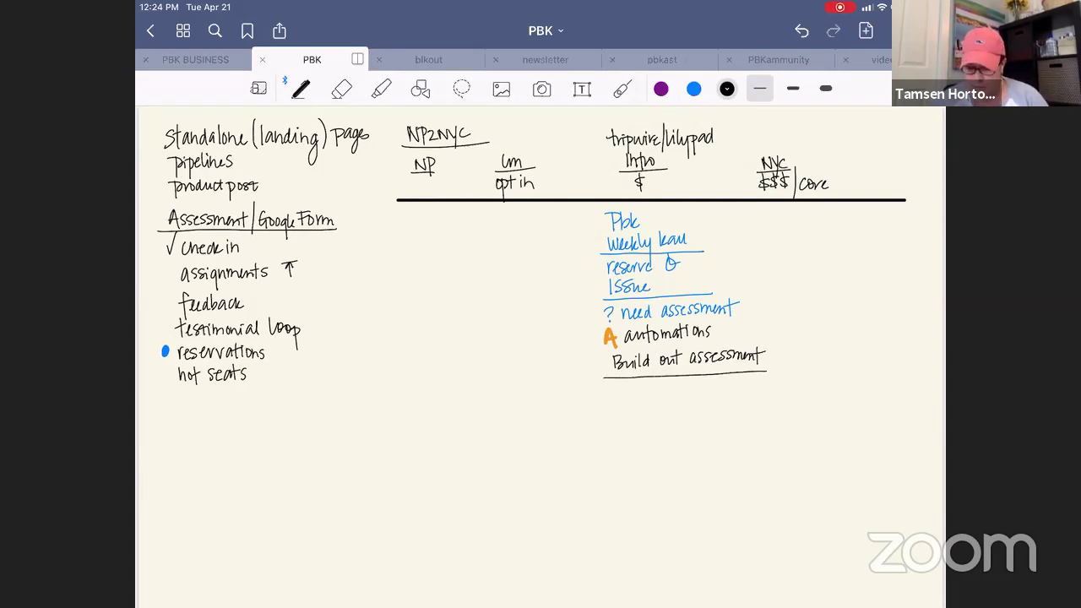
# Write "put on /page/" below the line under "Build out assessment".
pyautogui.moveTo(607, 389); pyautogui.dragTo(609, 404)
pyautogui.moveTo(607, 390)
pyautogui.mouseDown()
pyautogui.moveTo(676, 402)
pyautogui.moveTo(685, 394)
pyautogui.mouseUp()
pyautogui.moveTo(694, 387)
pyautogui.mouseDown()
pyautogui.moveTo(696, 405)
pyautogui.moveTo(713, 395)
pyautogui.mouseUp()
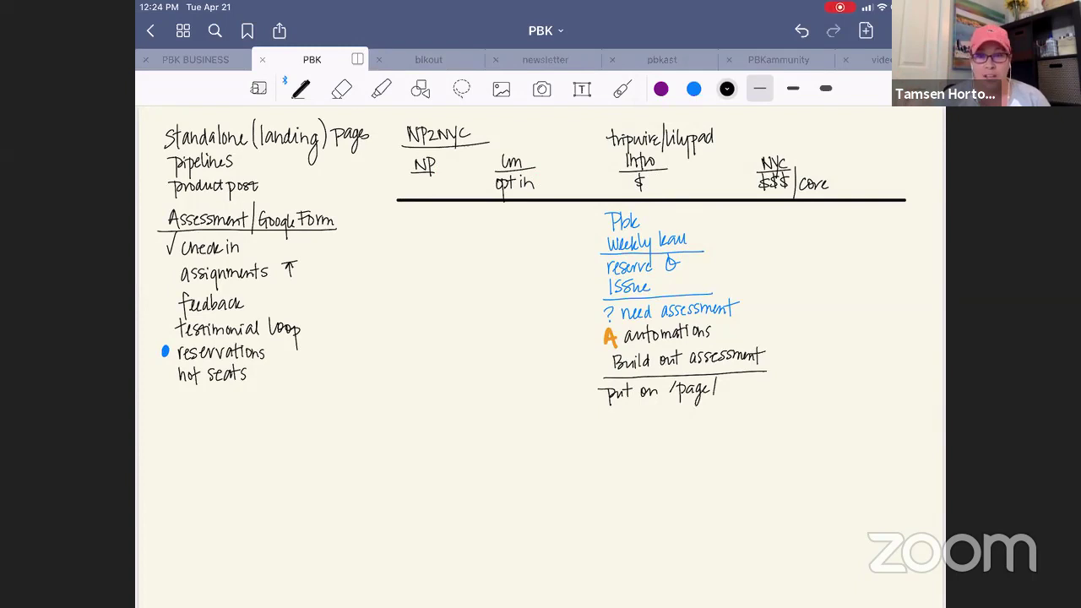
# Write "TEMPLATE" in capitals below "put on /page/" and underline it twice.
pyautogui.moveTo(604, 409)
pyautogui.mouseDown()
pyautogui.moveTo(622, 407)
pyautogui.moveTo(612, 426)
pyautogui.mouseUp()
pyautogui.moveTo(626, 416)
pyautogui.mouseDown()
pyautogui.moveTo(620, 425)
pyautogui.moveTo(643, 426)
pyautogui.mouseUp()
pyautogui.moveTo(644, 410); pyautogui.dragTo(661, 423)
pyautogui.moveTo(659, 423)
pyautogui.mouseDown()
pyautogui.moveTo(675, 409)
pyautogui.moveTo(669, 423)
pyautogui.mouseUp()
pyautogui.moveTo(677, 409)
pyautogui.mouseDown()
pyautogui.moveTo(684, 422)
pyautogui.moveTo(684, 408)
pyautogui.mouseUp()
pyautogui.moveTo(677, 415); pyautogui.dragTo(682, 415)
pyautogui.moveTo(608, 430); pyautogui.dragTo(686, 428)
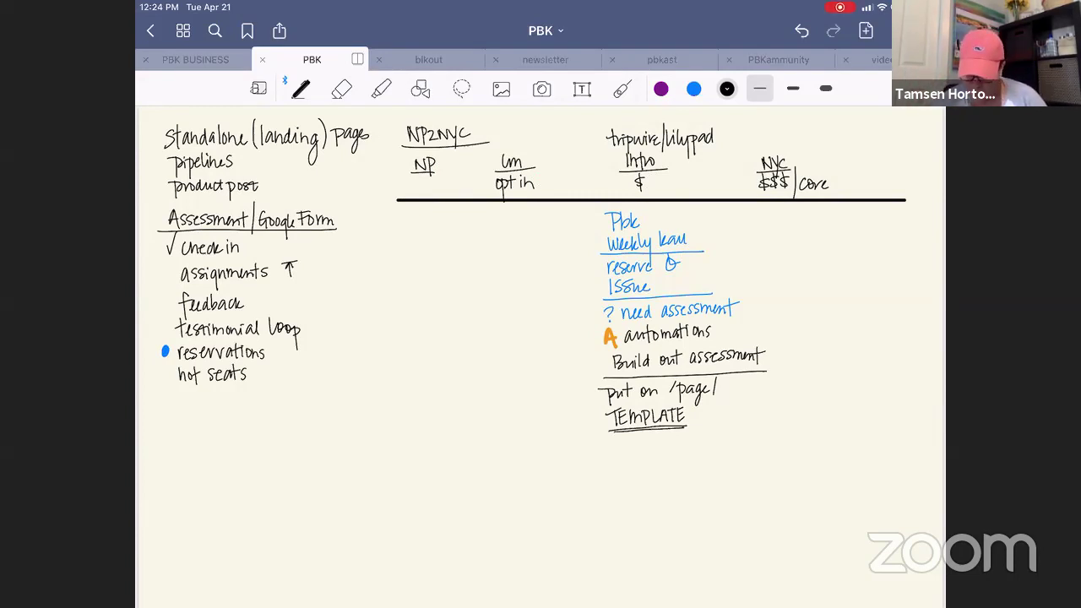
# Write "clone" below "TEMPLATE", with "edit as needed" and "add assessment" indented beneath it.
pyautogui.moveTo(633, 440); pyautogui.dragTo(637, 450)
pyautogui.moveTo(643, 442)
pyautogui.mouseDown()
pyautogui.moveTo(665, 449)
pyautogui.moveTo(653, 467)
pyautogui.moveTo(736, 462)
pyautogui.mouseUp()
pyautogui.moveTo(741, 450); pyautogui.dragTo(740, 462)
pyautogui.moveTo(651, 476)
pyautogui.mouseDown()
pyautogui.moveTo(649, 485)
pyautogui.moveTo(664, 470)
pyautogui.moveTo(705, 483)
pyautogui.mouseUp()
pyautogui.moveTo(714, 473)
pyautogui.mouseDown()
pyautogui.moveTo(711, 483)
pyautogui.moveTo(742, 483)
pyautogui.mouseUp()
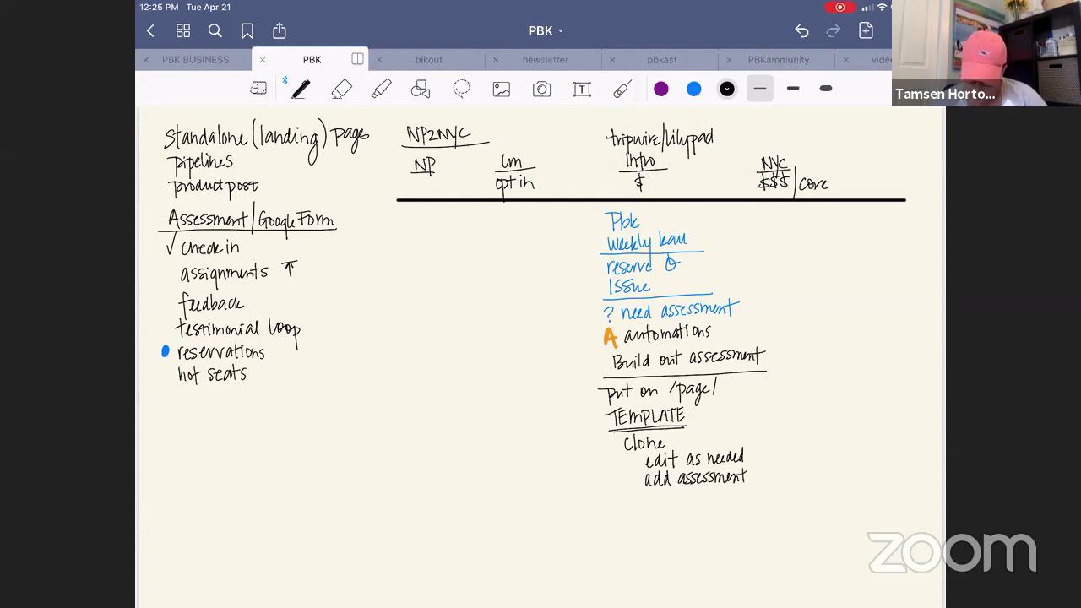
# Write "publish." below "add assessment" in the indented list under "clone".
pyautogui.moveTo(647, 496); pyautogui.dragTo(649, 515)
pyautogui.moveTo(640, 500); pyautogui.dragTo(683, 504)
pyautogui.moveTo(691, 493); pyautogui.dragTo(696, 504)
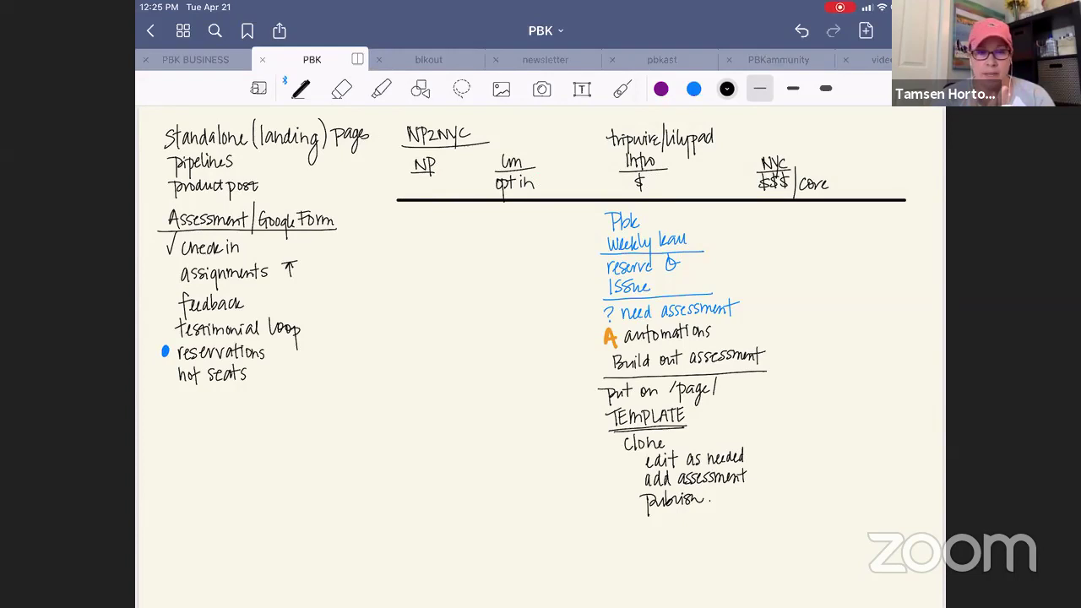
# Trace over the blue weekly-call notes and the steps below them with the laser pointer, from the intro offer to "TEMPLATE".
pyautogui.click(622, 89)
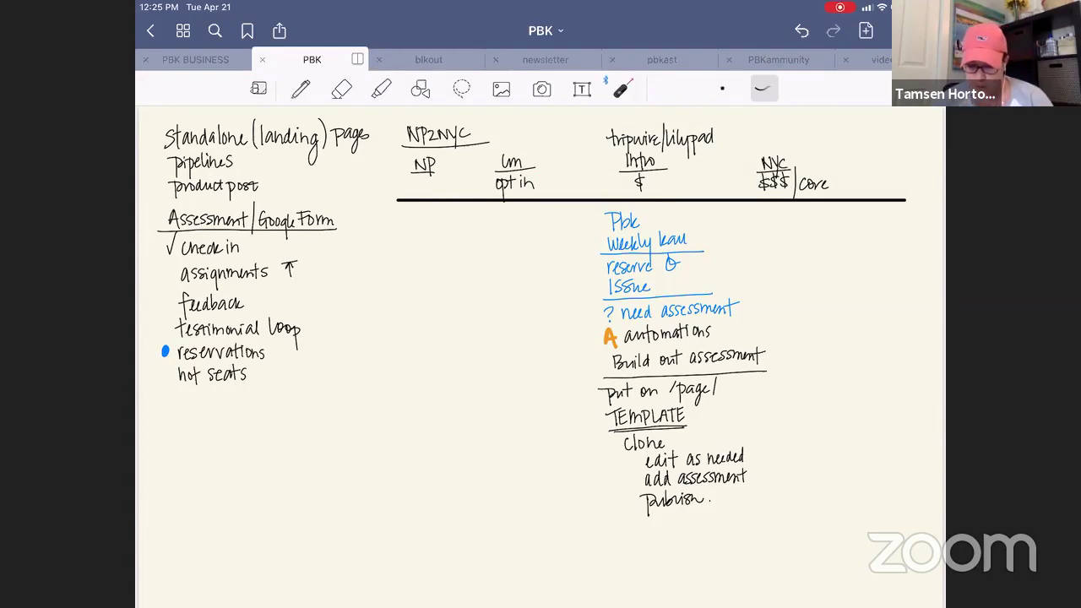
pyautogui.moveTo(603, 201)
pyautogui.mouseDown()
pyautogui.moveTo(704, 198)
pyautogui.moveTo(690, 179)
pyautogui.mouseUp()
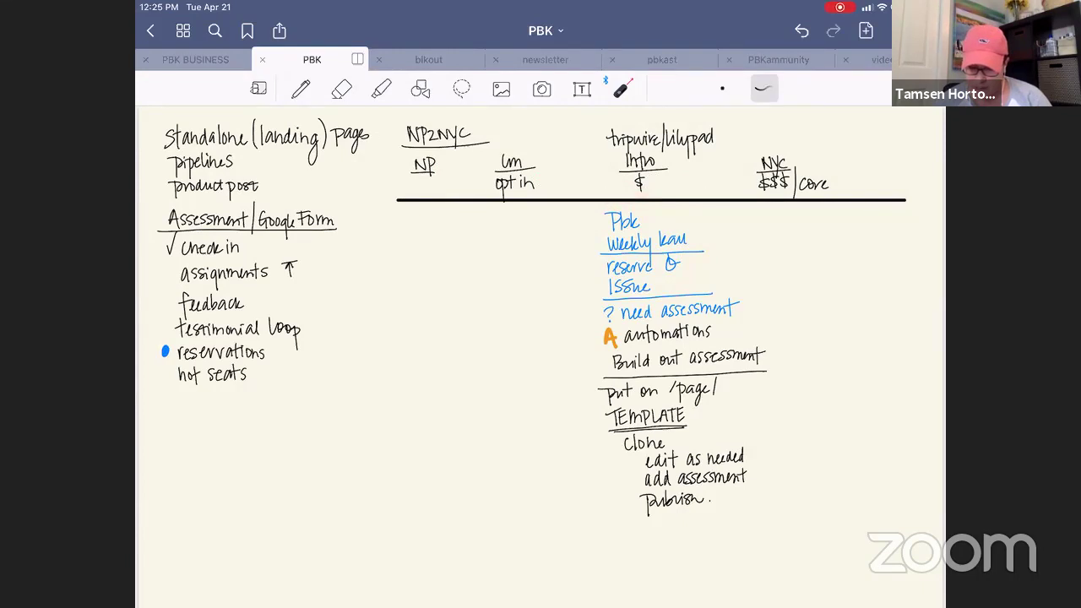
pyautogui.moveTo(591, 253); pyautogui.dragTo(704, 245)
pyautogui.moveTo(603, 302); pyautogui.dragTo(723, 293)
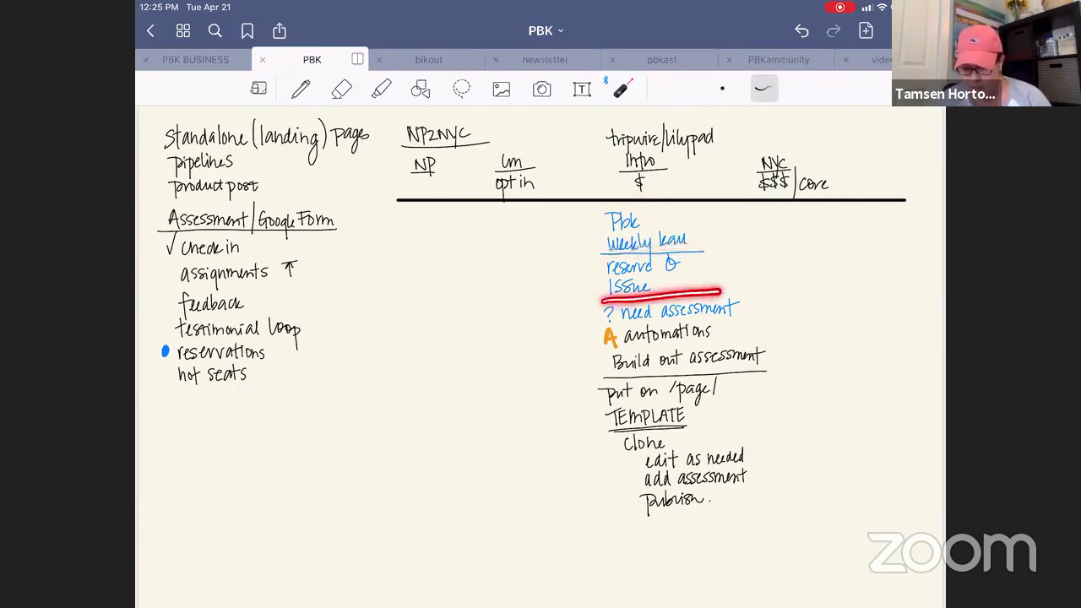
pyautogui.moveTo(576, 317)
pyautogui.mouseDown()
pyautogui.moveTo(596, 316)
pyautogui.moveTo(577, 342)
pyautogui.moveTo(602, 341)
pyautogui.moveTo(605, 362)
pyautogui.mouseUp()
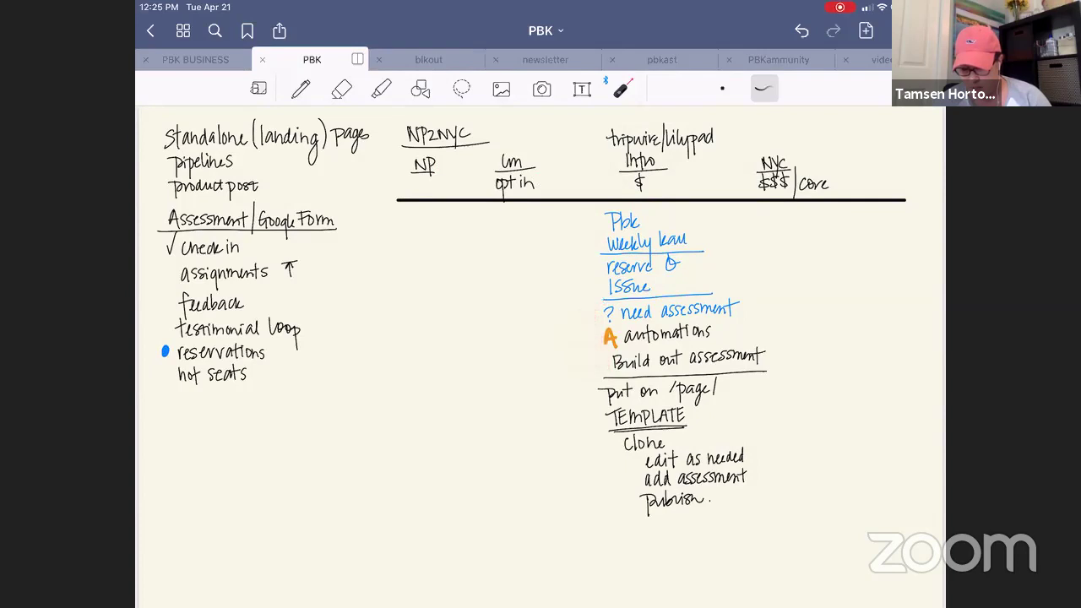
pyautogui.moveTo(555, 423)
pyautogui.mouseDown()
pyautogui.moveTo(601, 419)
pyautogui.moveTo(596, 431)
pyautogui.mouseUp()
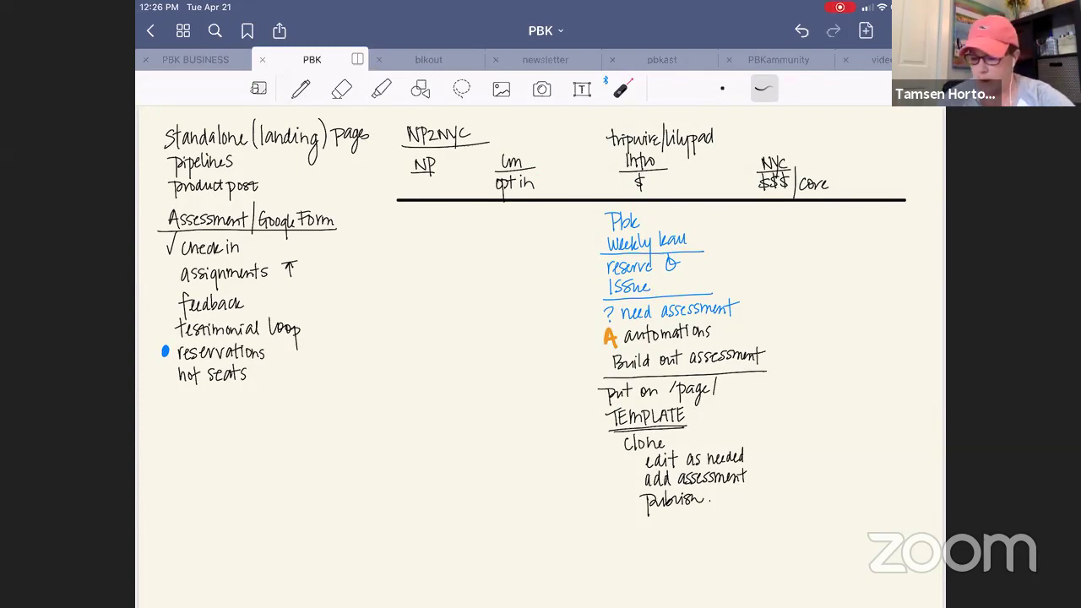
# Switch to Kajabi in the browser and start a new assessment for the PBK TEST SITE.
pyautogui.click(839, 7)
pyautogui.click(596, 336)
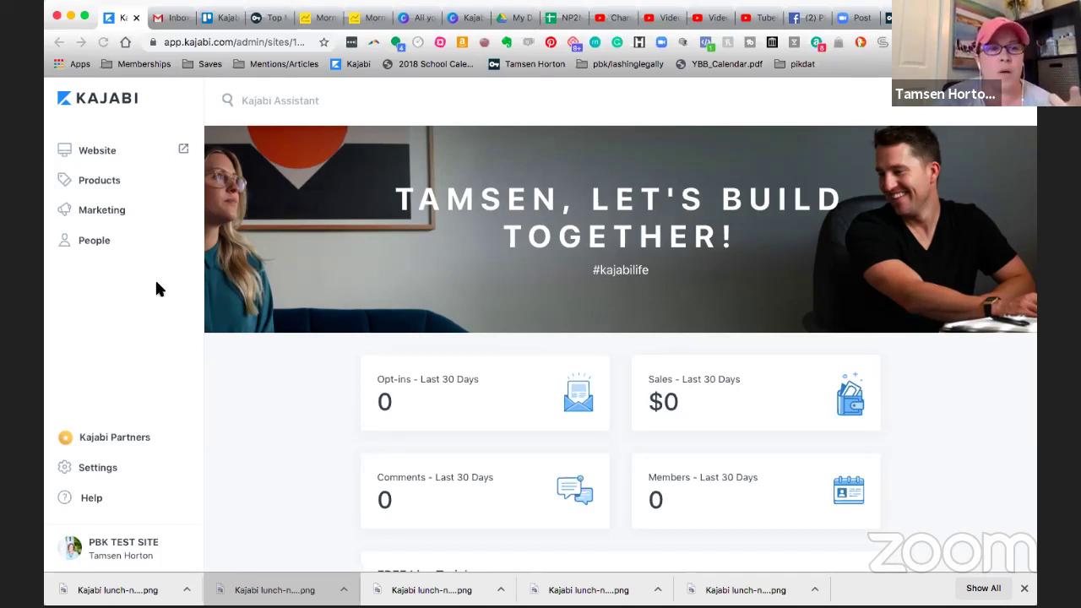
pyautogui.click(93, 245)
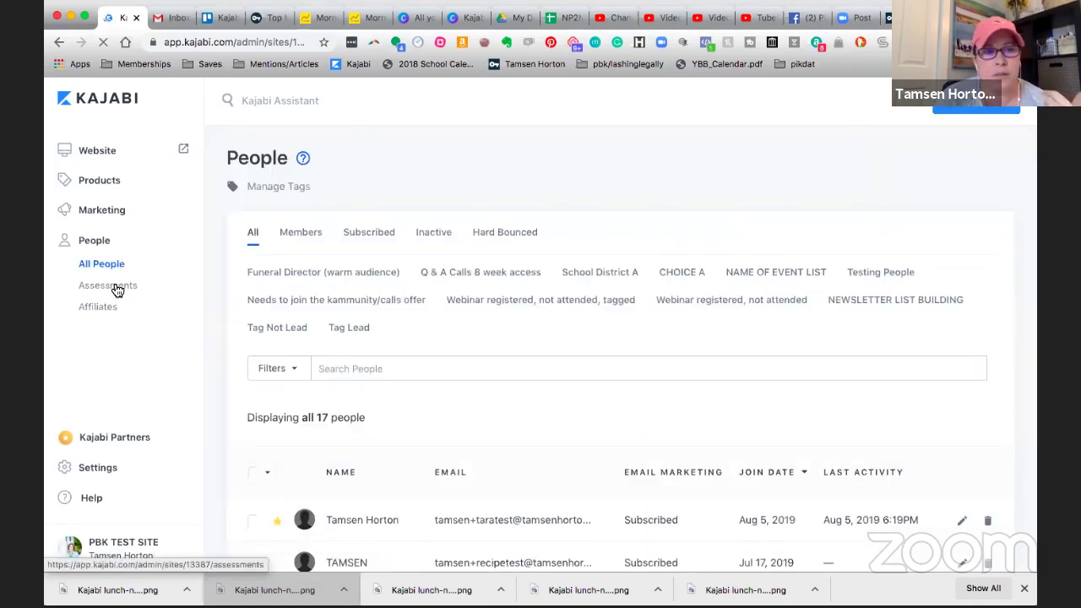
pyautogui.click(118, 290)
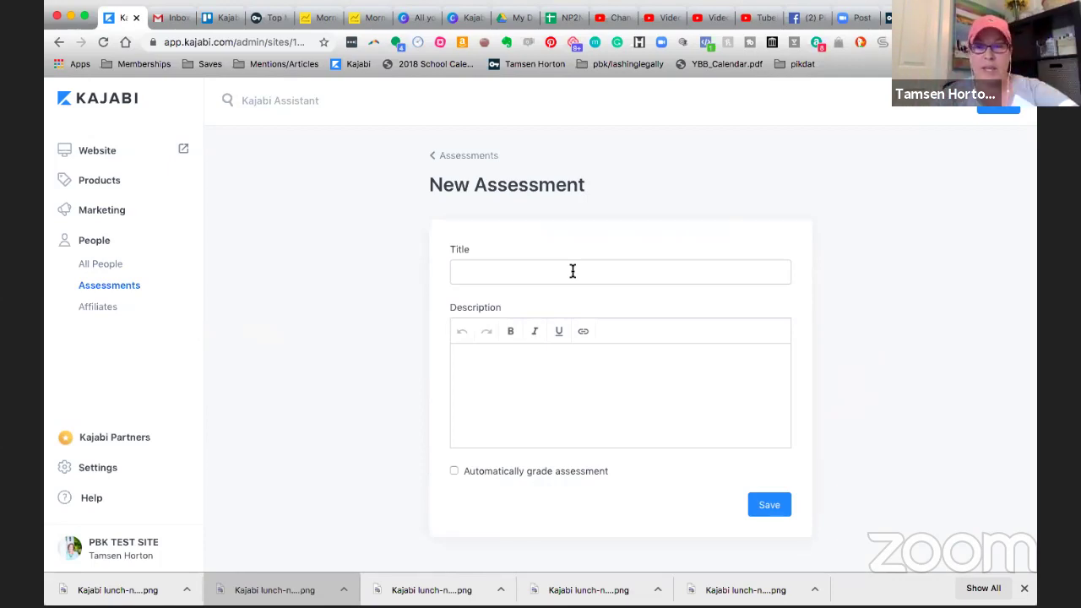
# Look at the published PBKammunity Kall Worksheet page as a reference, and return to the new assessment form.
pyautogui.click(510, 270)
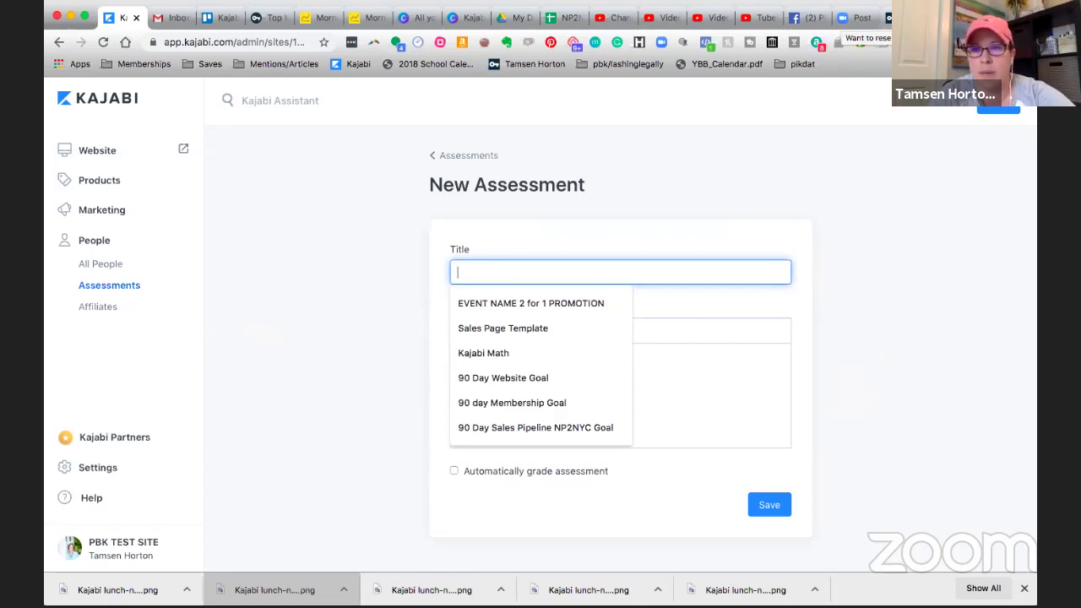
pyautogui.click(897, 18)
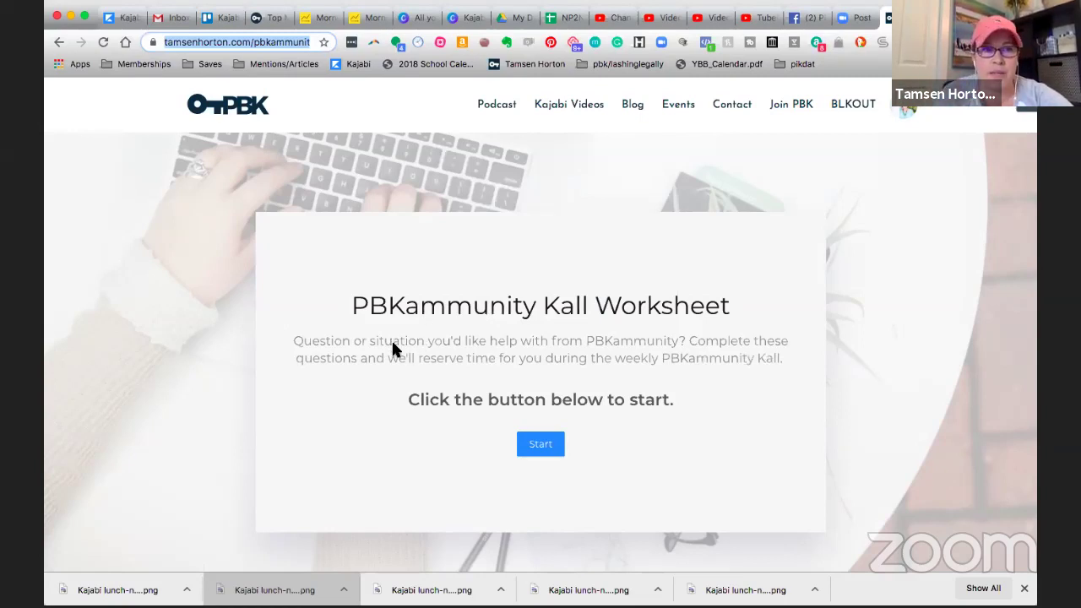
pyautogui.click(123, 19)
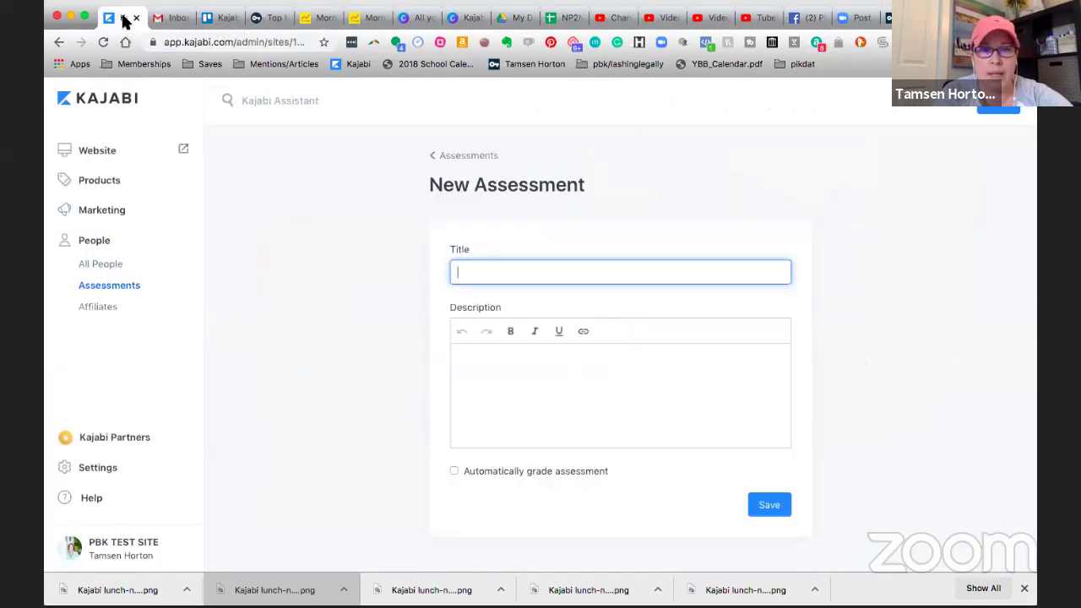
# Title the new assessment "We'd love to hear from you about your experience.".
pyautogui.click(469, 272)
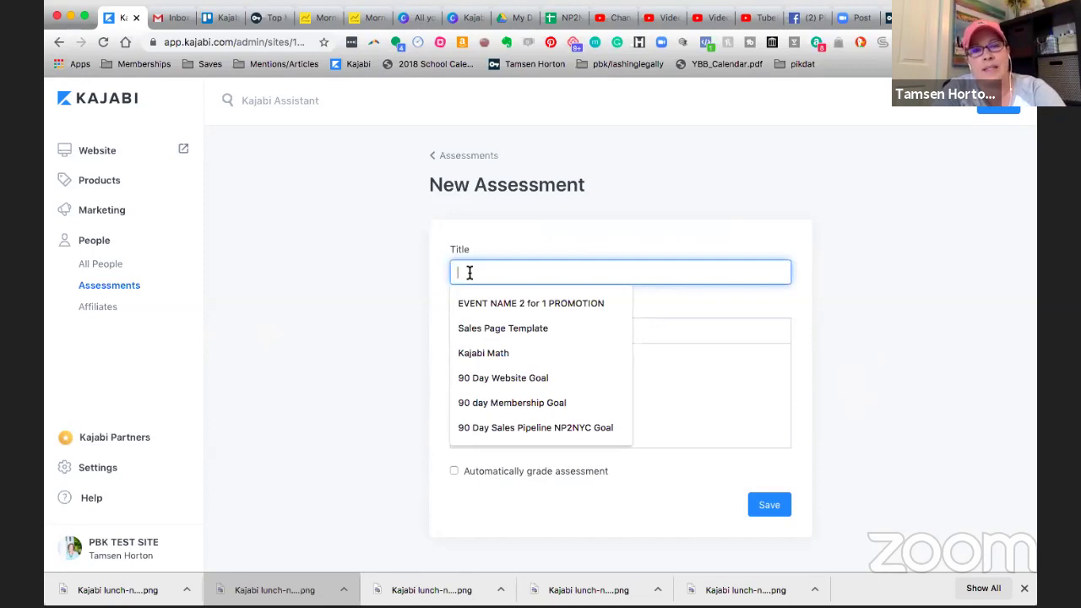
pyautogui.write("We'd love to ")
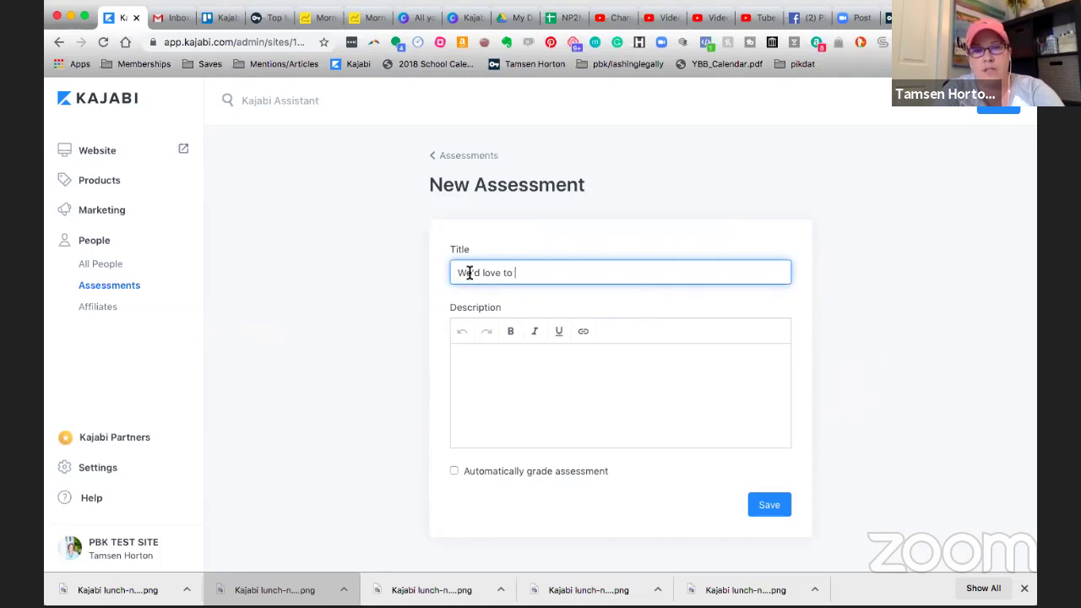
pyautogui.write('hear from you about your experiece.')
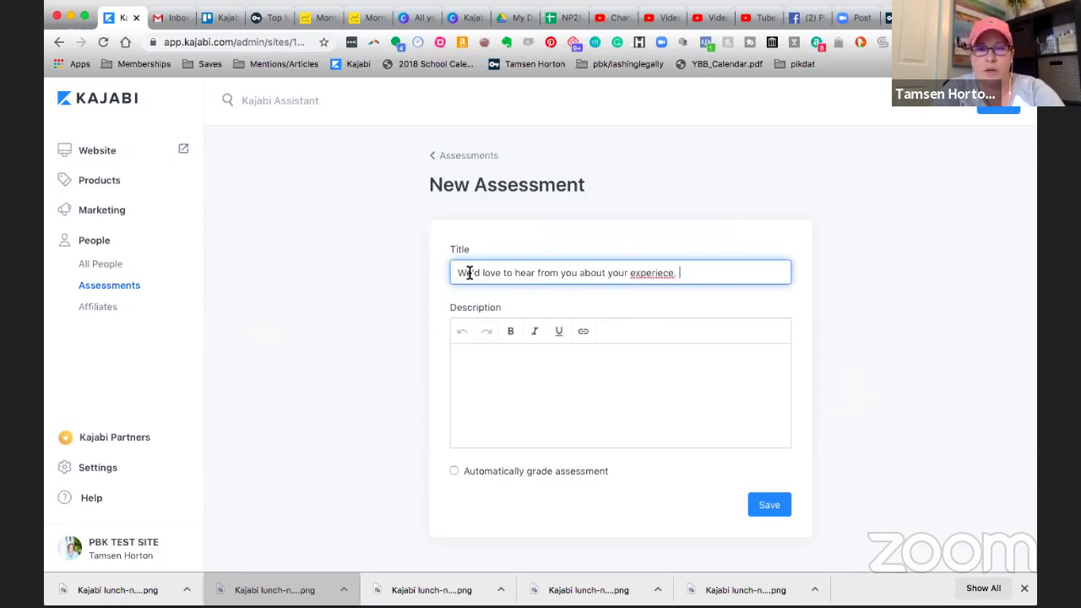
pyautogui.press('BackSpace')
pyautogui.press('BackSpace')
pyautogui.press('BackSpace')
pyautogui.press('BackSpace')
pyautogui.press('BackSpace')
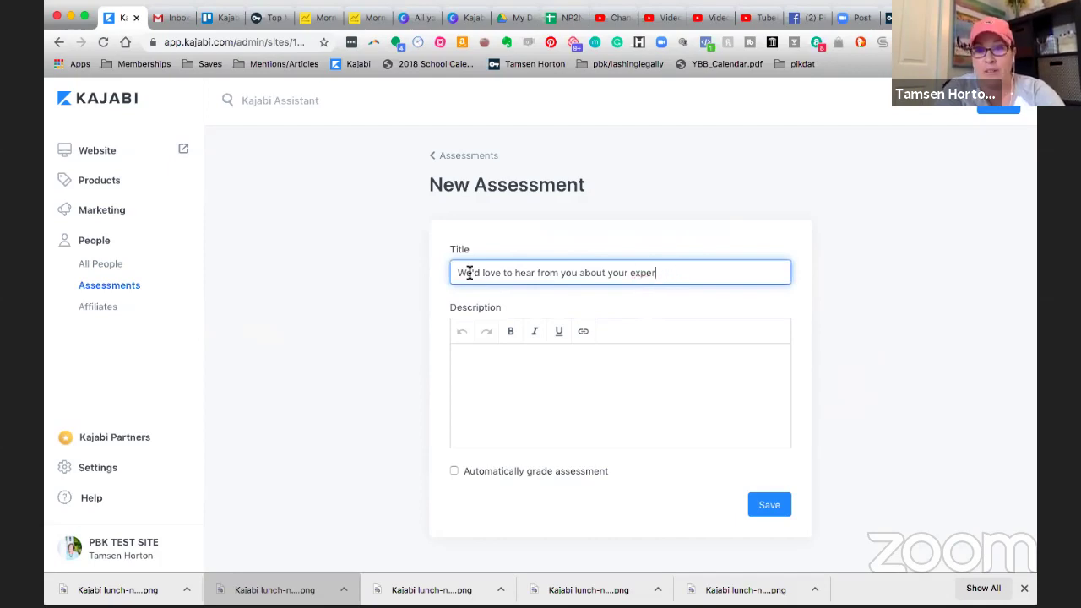
pyautogui.write('ience.')
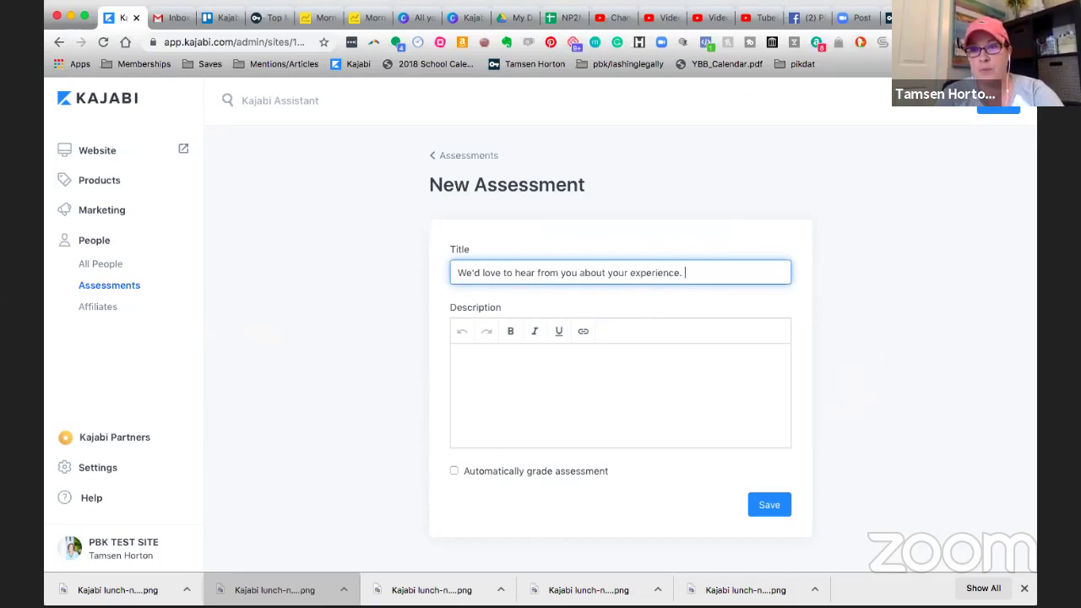
# Enter the description "Thank you so much for being a part of our recent membership class, we'd love to ask you some questions about your experience." and save.
pyautogui.click(886, 17)
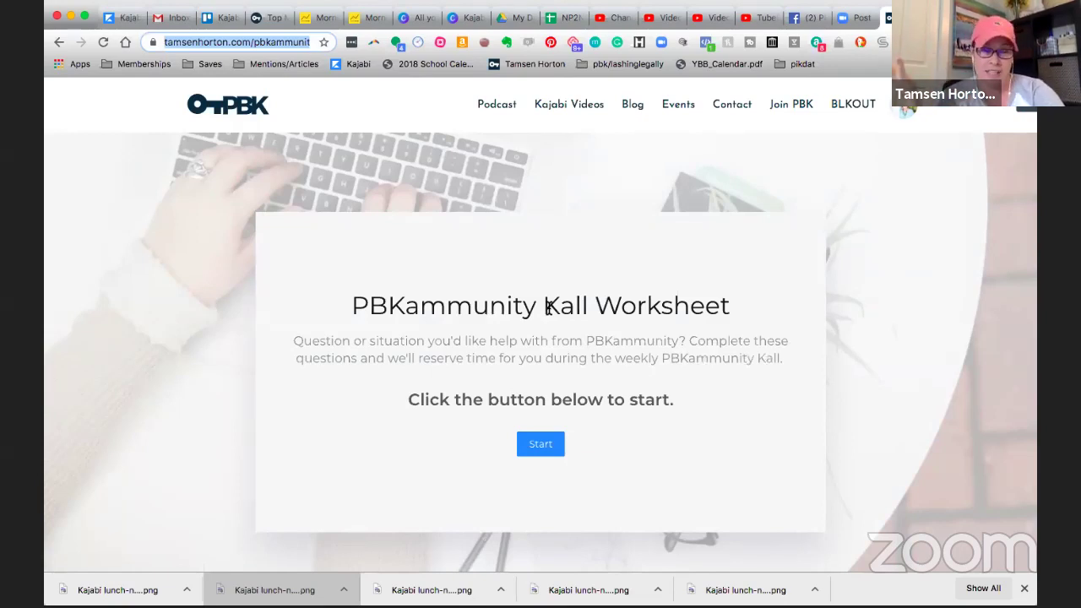
pyautogui.click(123, 18)
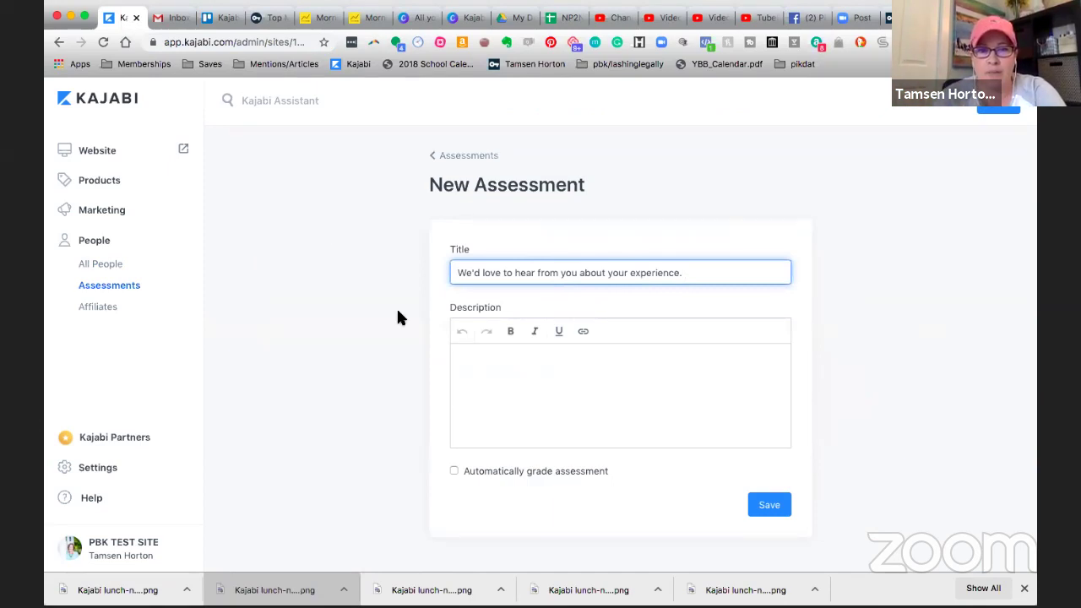
pyautogui.click(465, 354)
pyautogui.write('Thank you so much ')
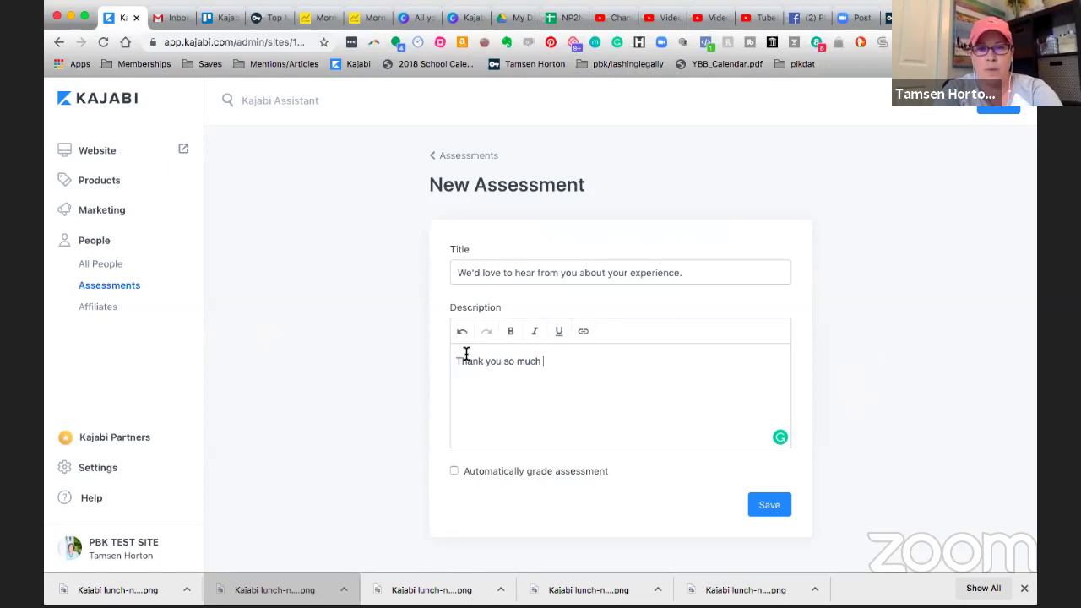
pyautogui.write('for being a part of our')
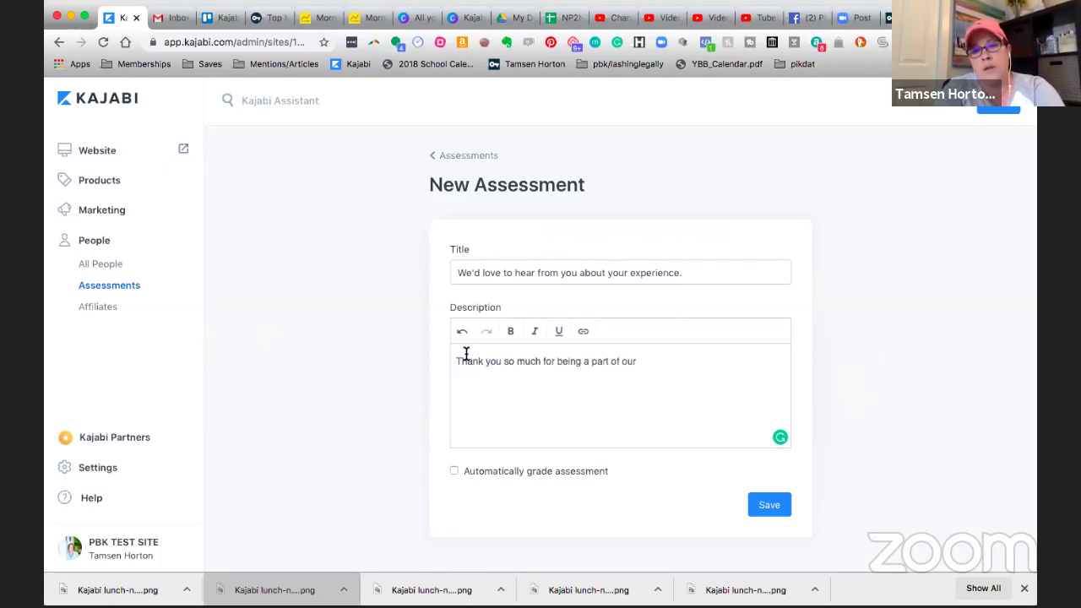
pyautogui.write(' recent')
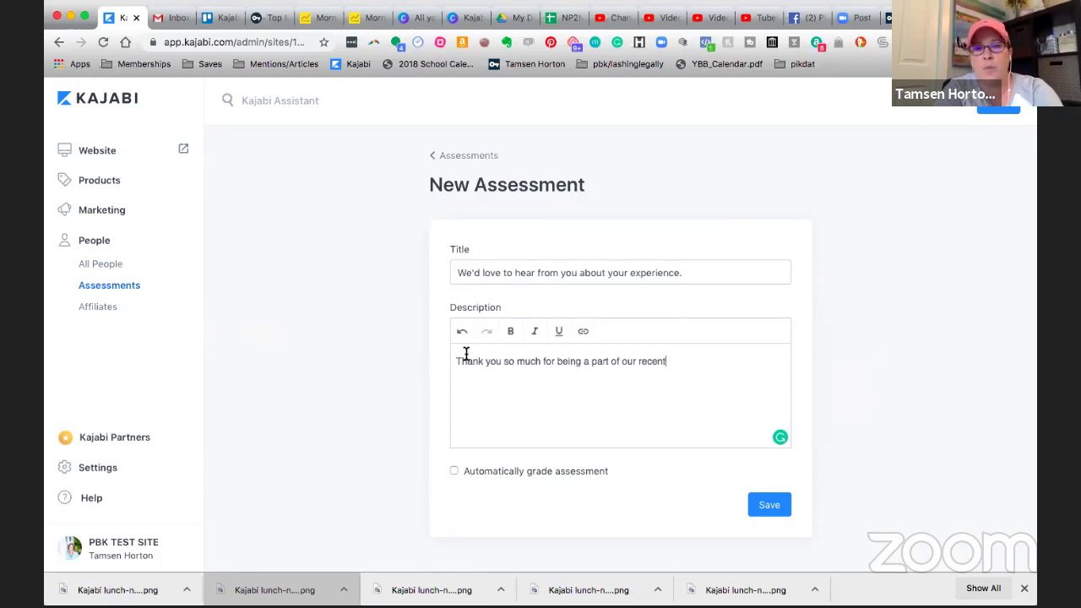
pyautogui.write(' membership ')
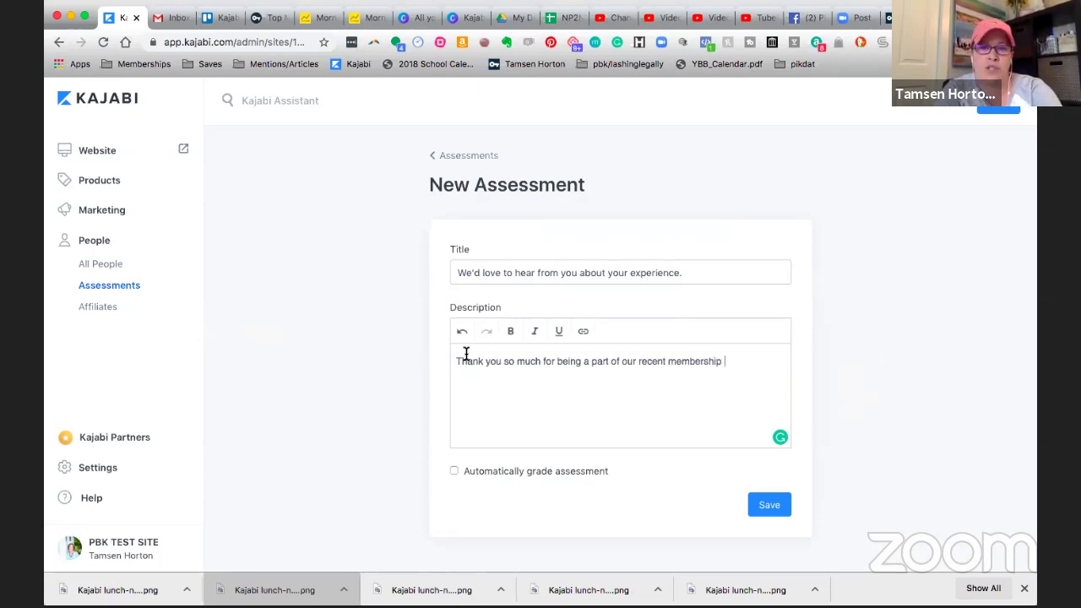
pyautogui.write("class, we'd")
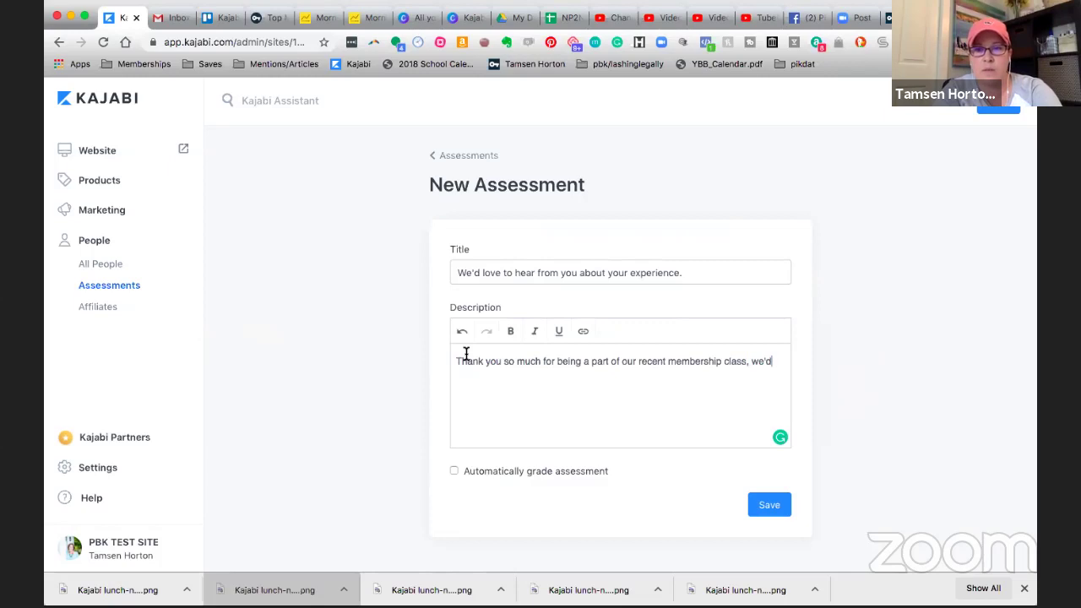
pyautogui.write(' love to ask you some questions about your experience.')
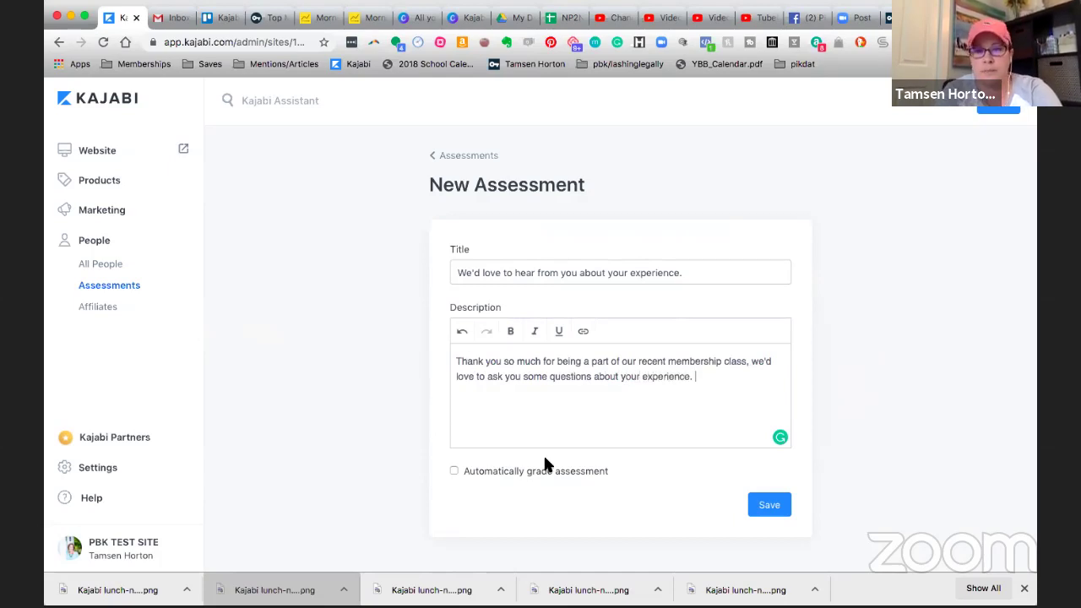
pyautogui.click(768, 505)
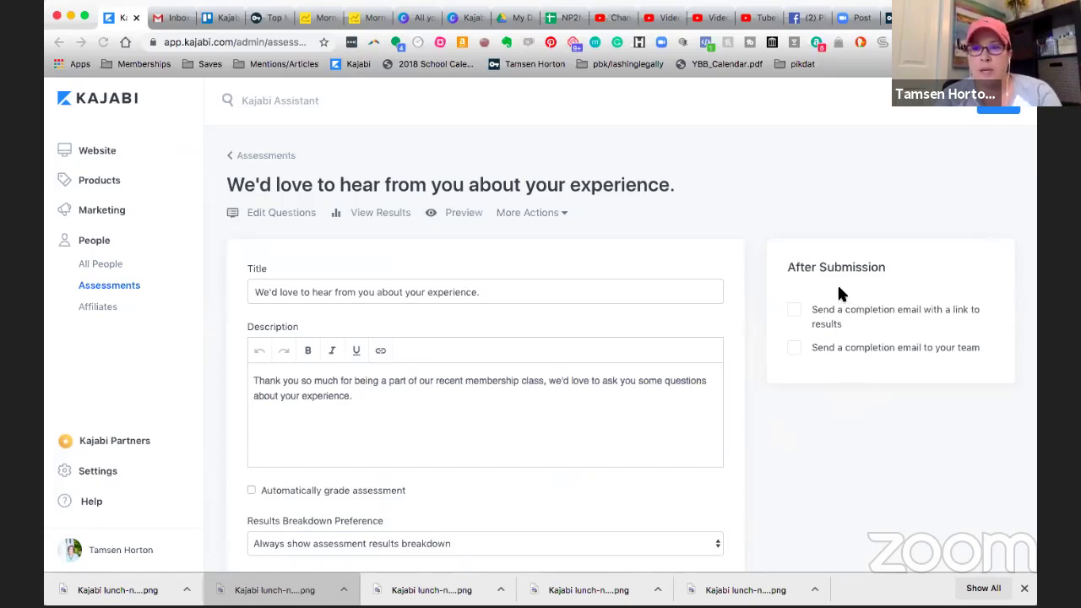
# Enable the completion email with a link to results and the completion email to the team, leaving the team recipient blank.
pyautogui.click(793, 311)
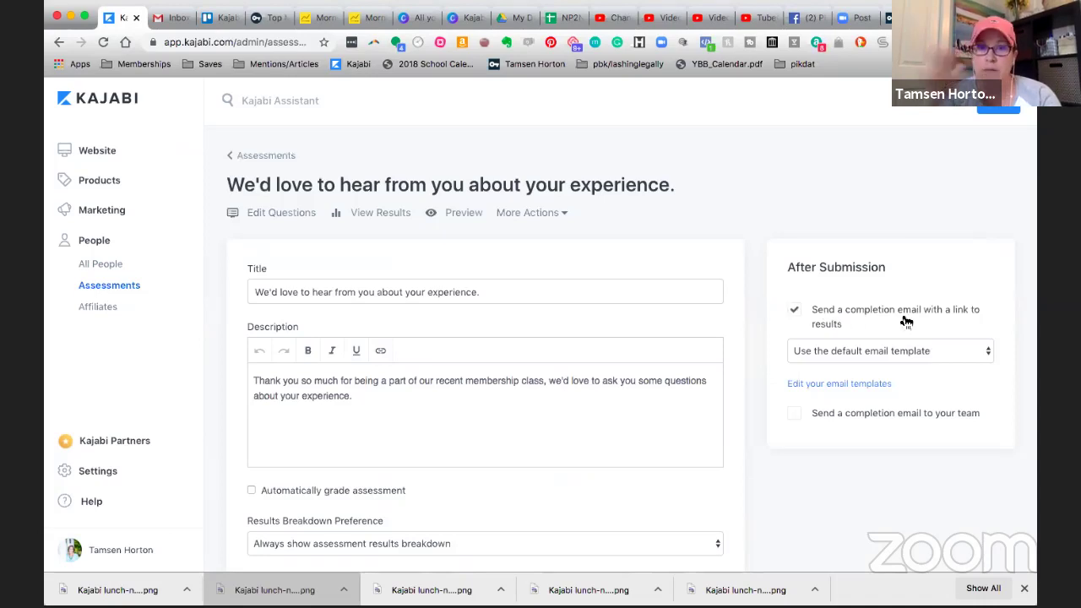
pyautogui.click(798, 419)
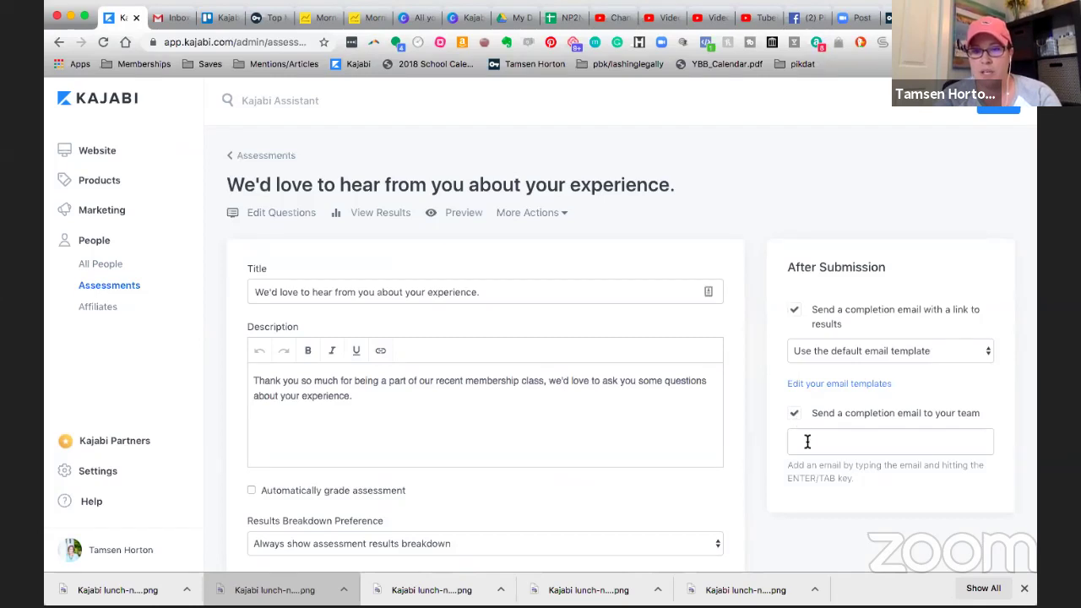
pyautogui.click(806, 441)
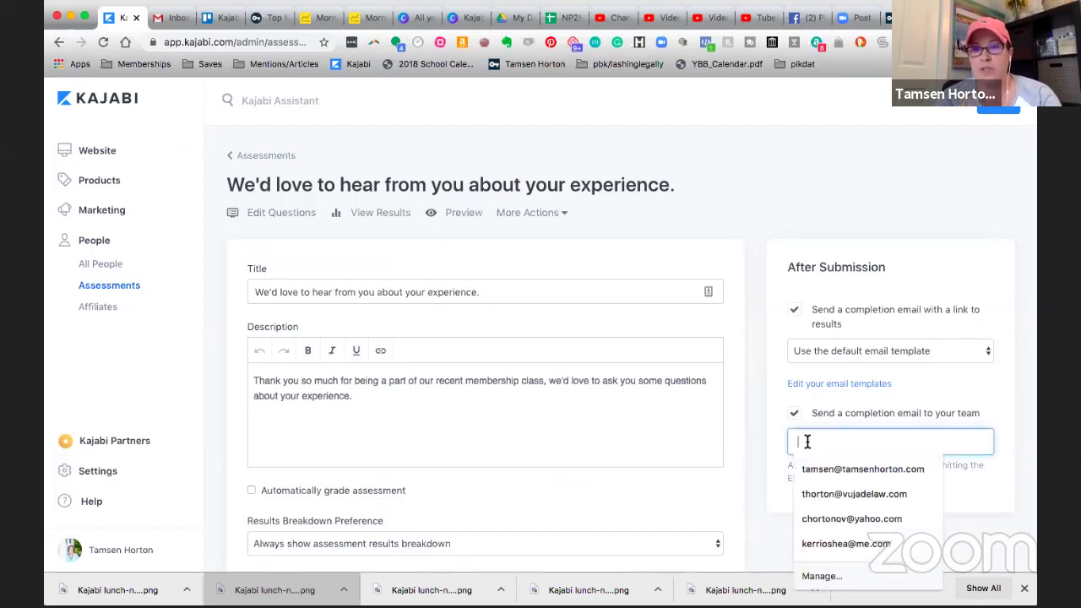
pyautogui.click(922, 394)
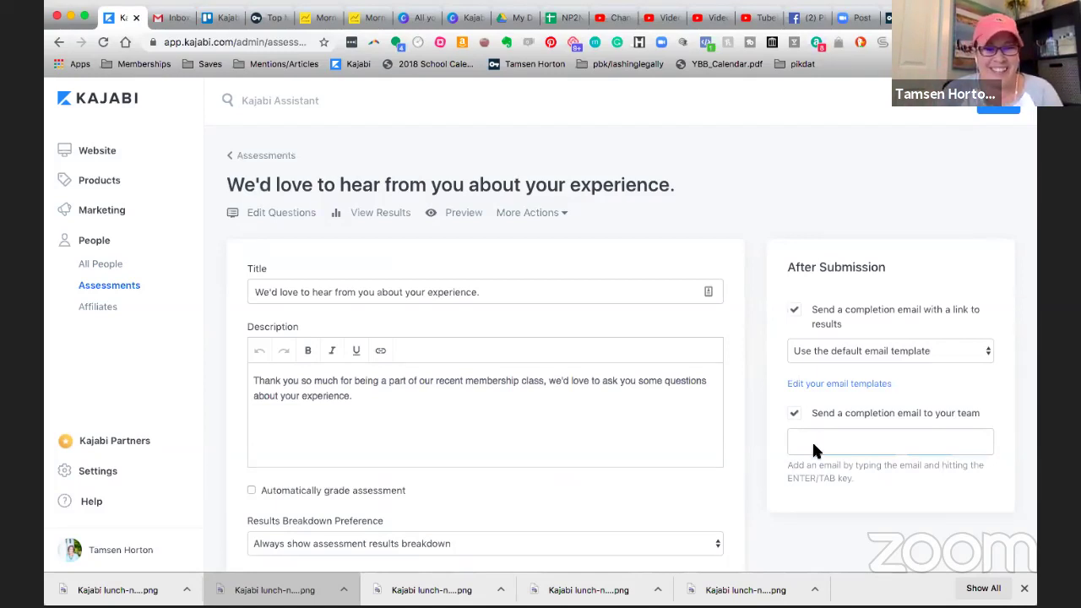
# Review the assessment's language settings, covering the start text and completed text.
pyautogui.scroll(-5, 454, 411)
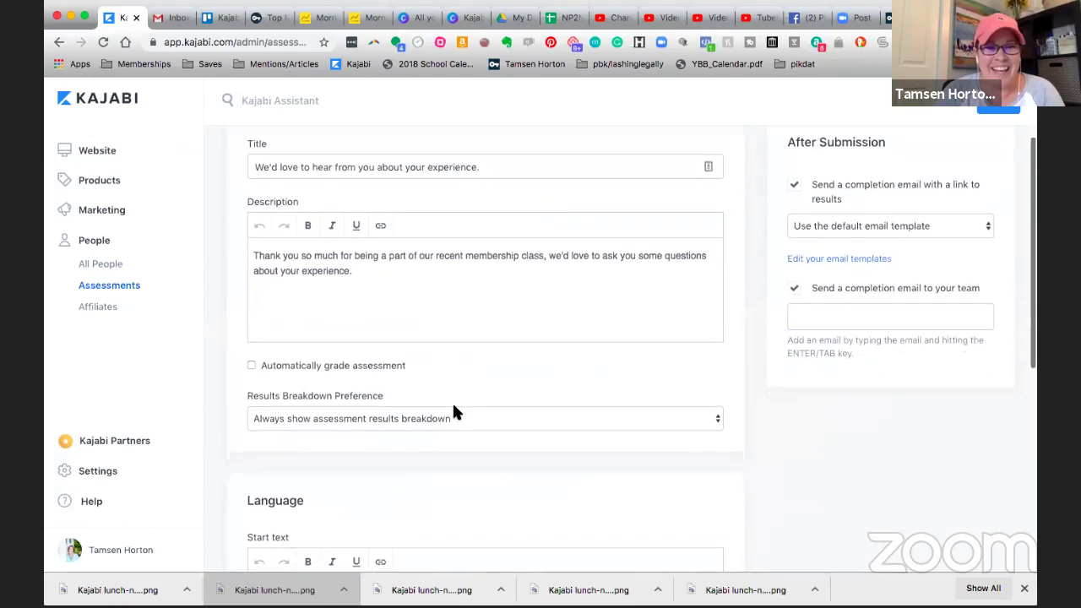
pyautogui.scroll(-1, 454, 406)
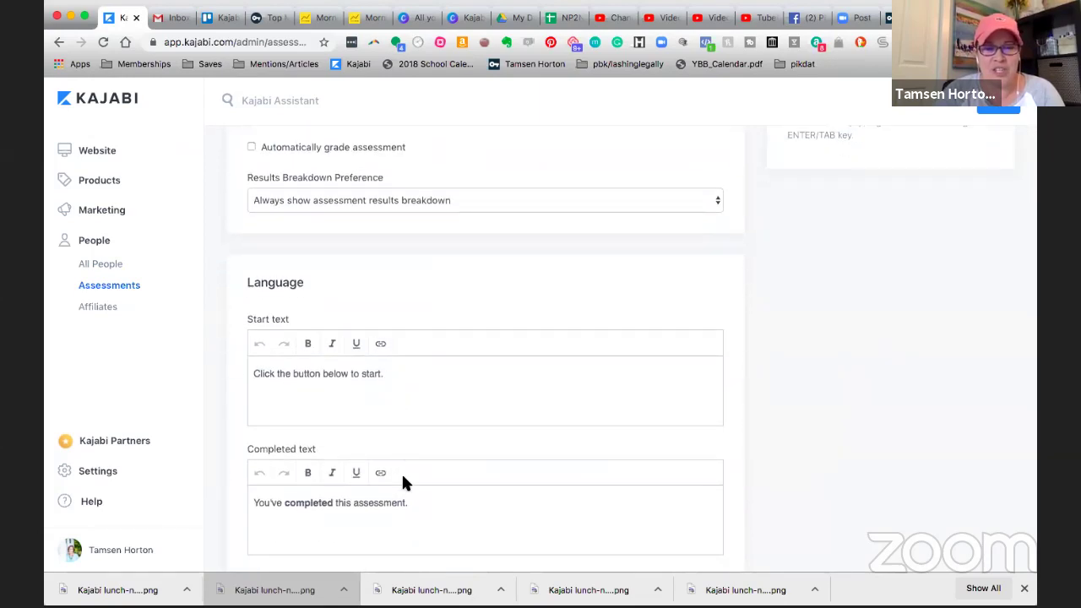
pyautogui.scroll(-1, 403, 395)
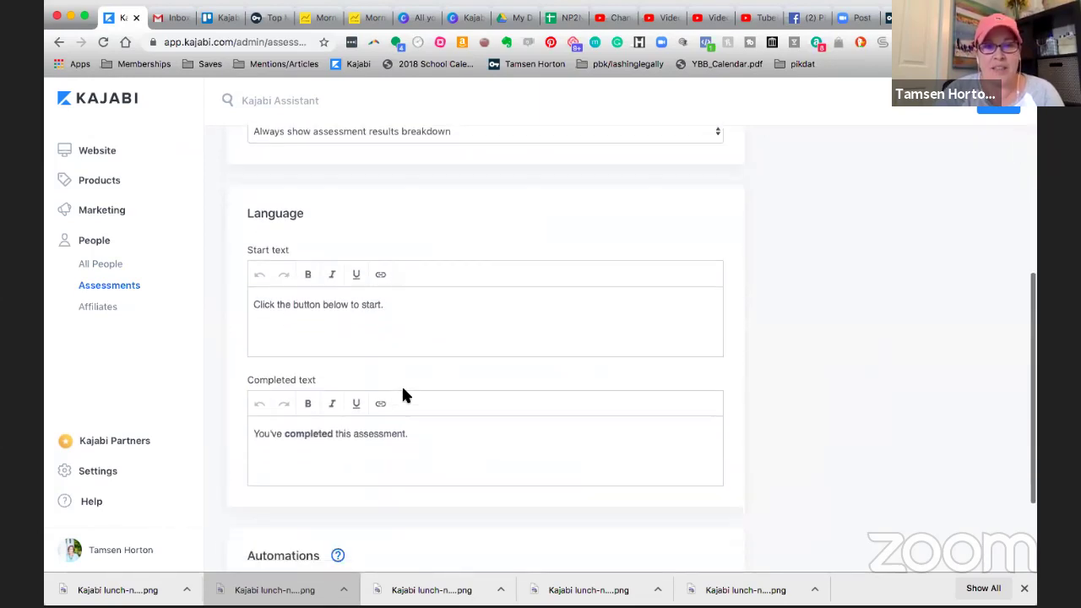
pyautogui.click(389, 307)
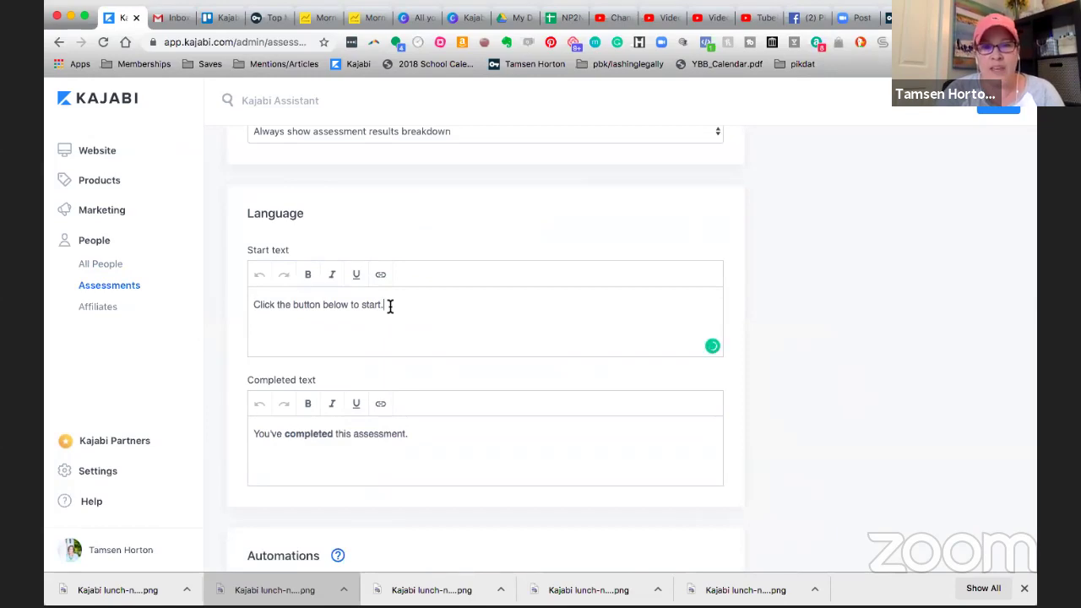
pyautogui.write('.')
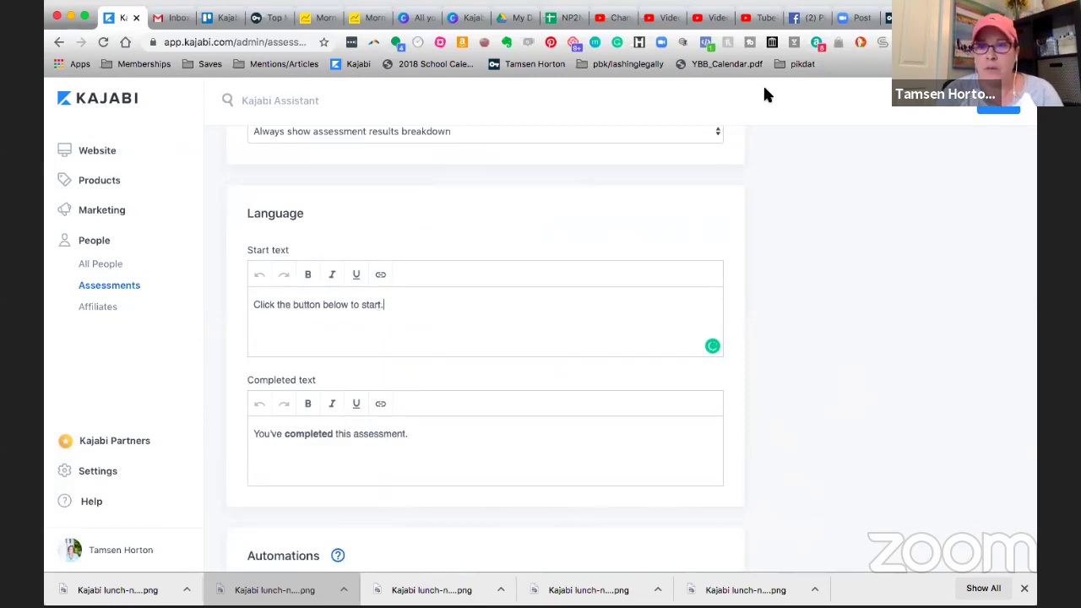
# Review the start screen of the published PBKammunity Kall Worksheet assessment, covering its description and start text, and return to the assessment settings.
pyautogui.click(898, 18)
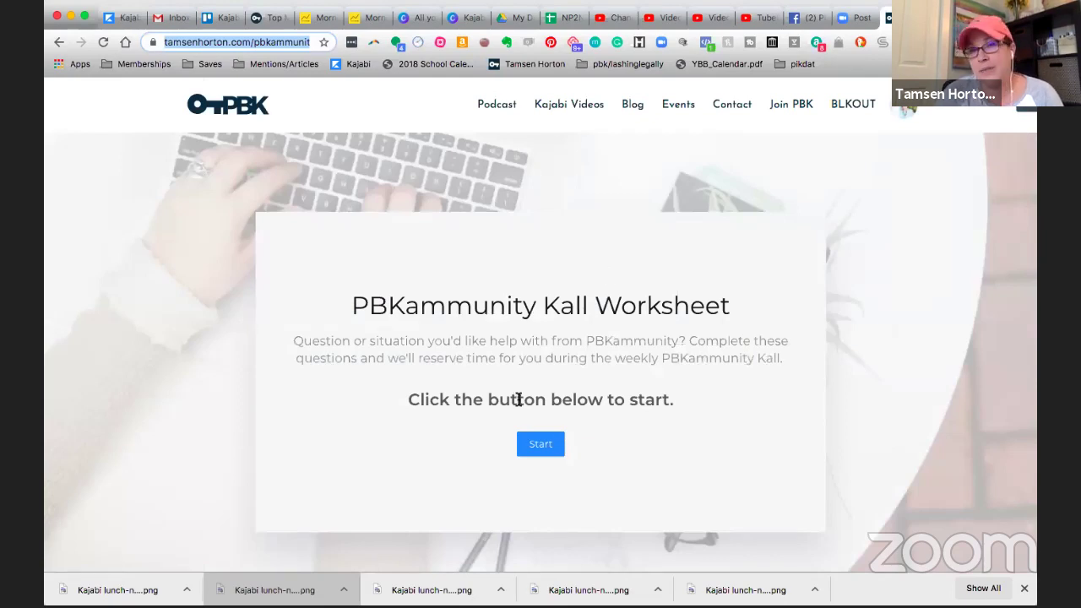
pyautogui.scroll(-1, 519, 399)
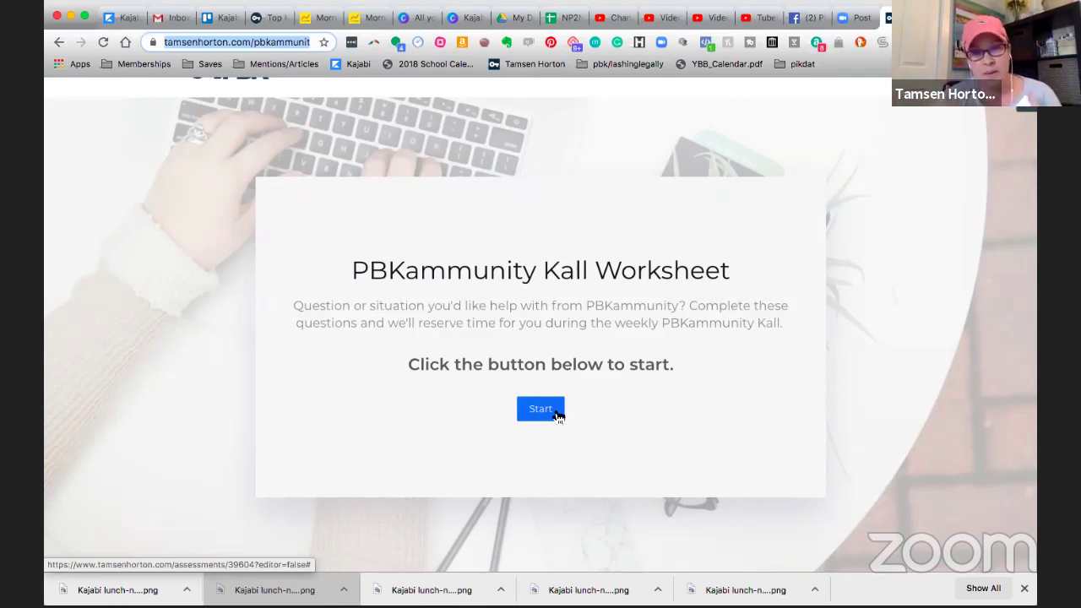
pyautogui.click(122, 20)
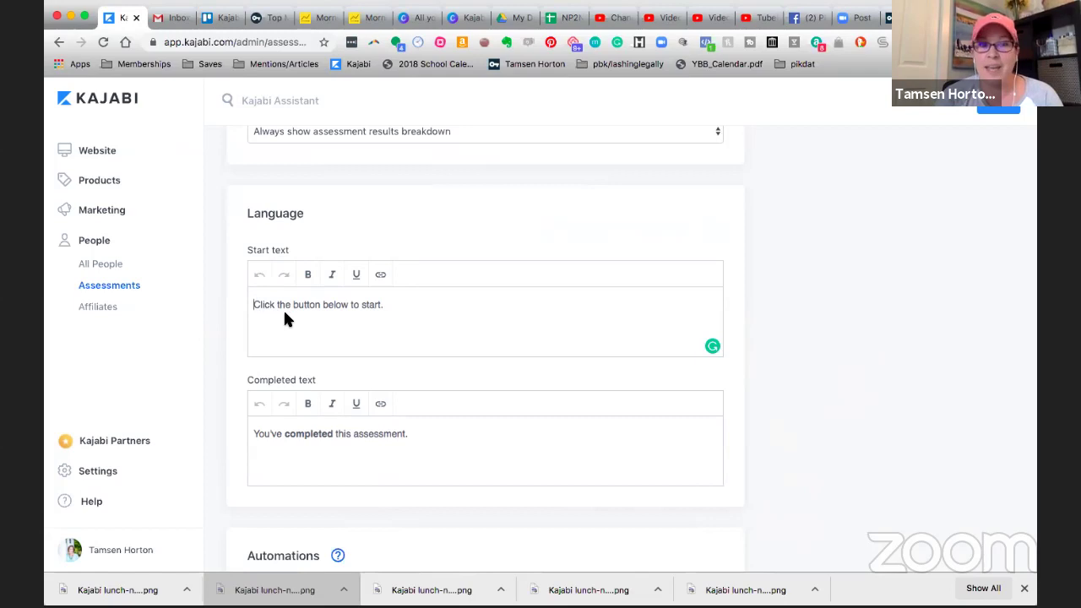
# Replace the default completed text with "Thank you so much for taking the time to share your thoughts with us.".
pyautogui.click(413, 434)
pyautogui.tripleClick(412, 433)
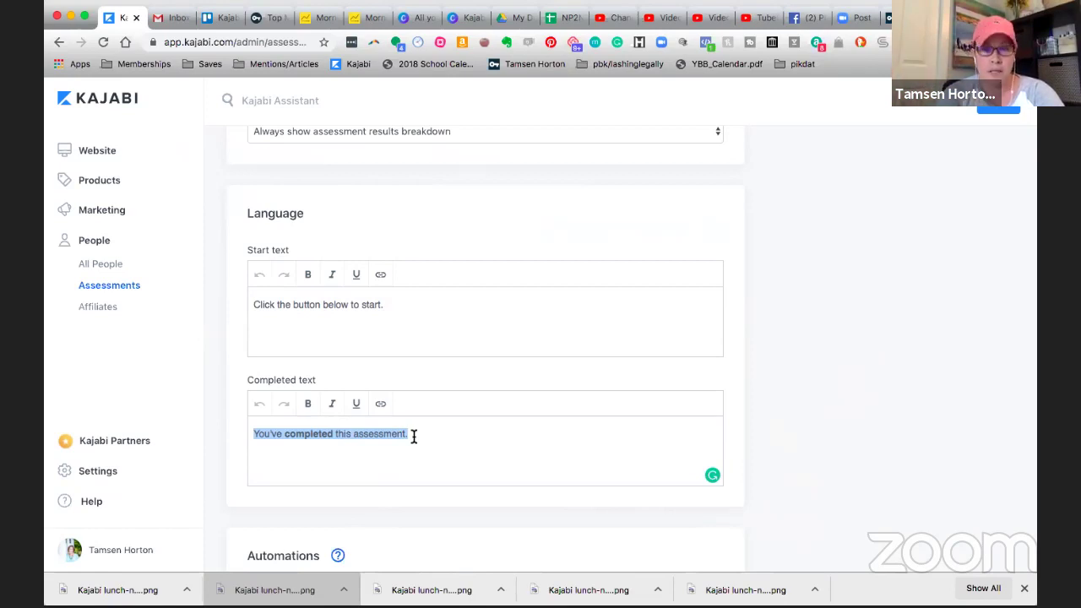
pyautogui.write('Thank')
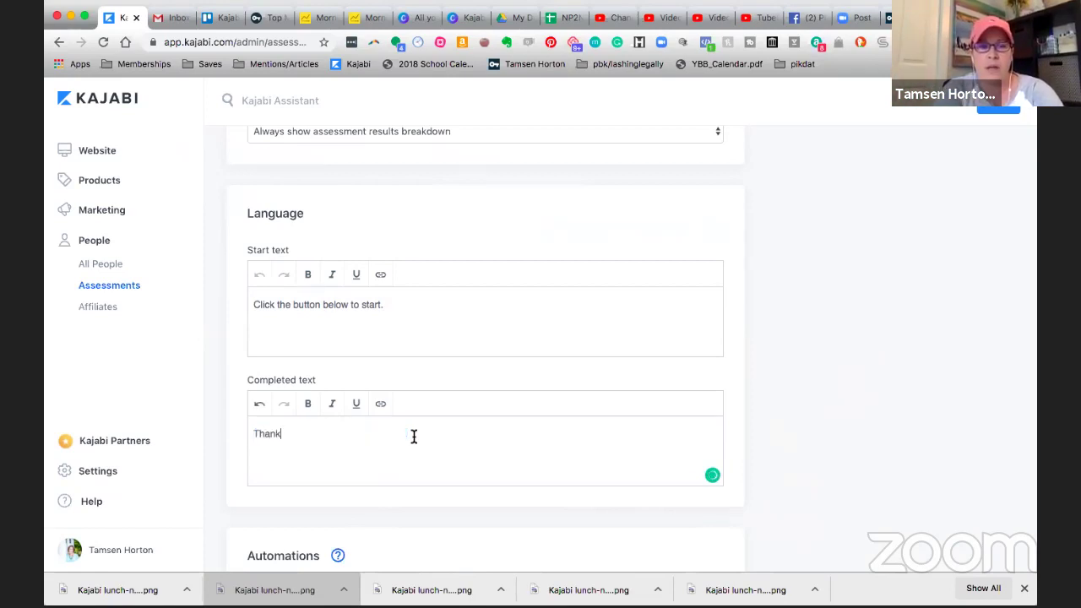
pyautogui.write(' you so much for taking the time to sh')
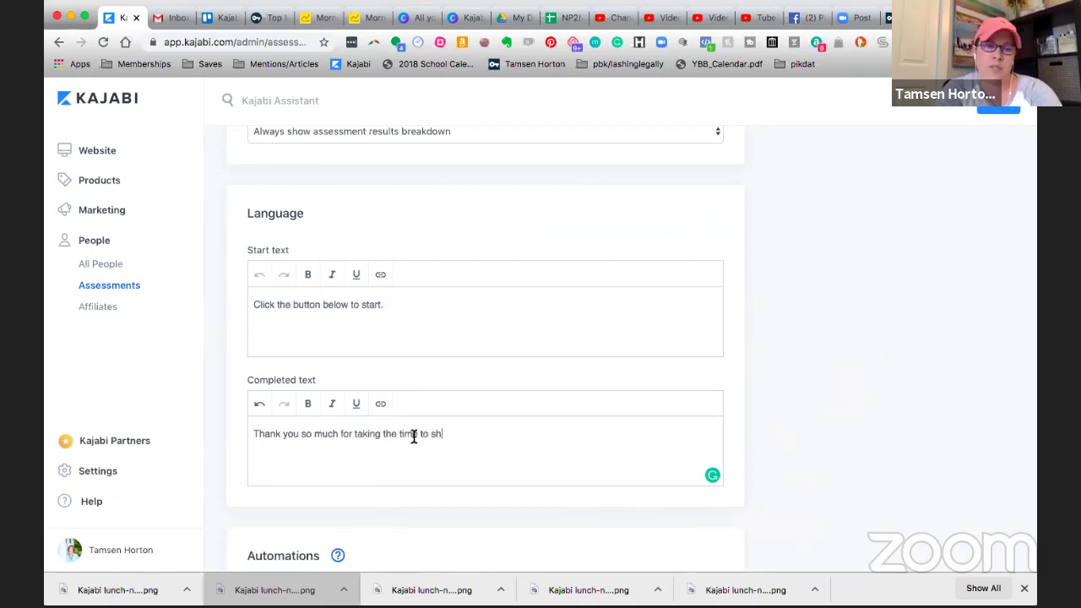
pyautogui.write('are your thoughts wi')
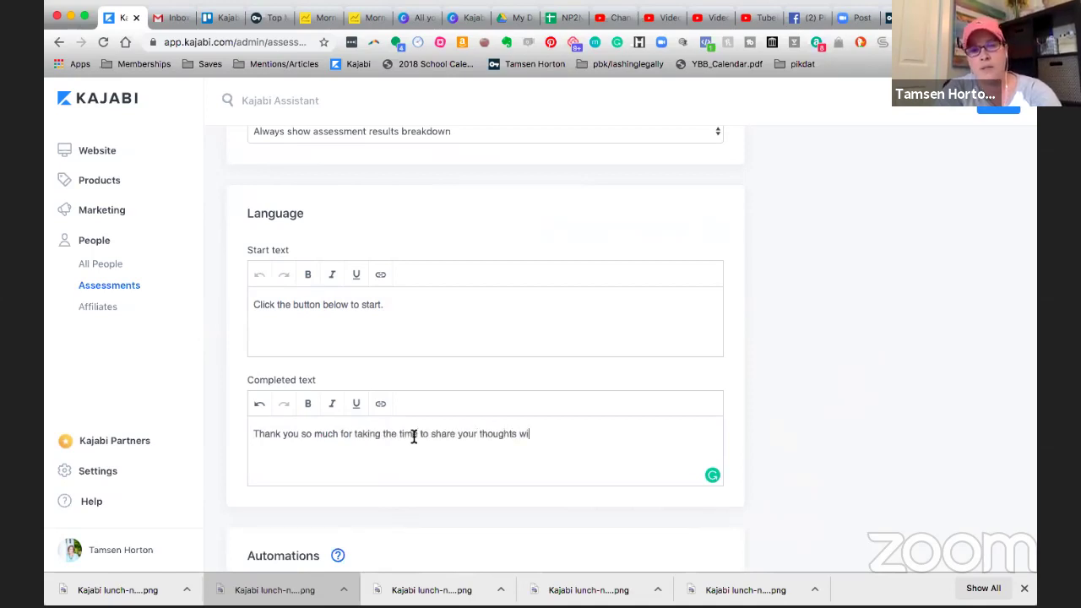
pyautogui.write('th us. We real')
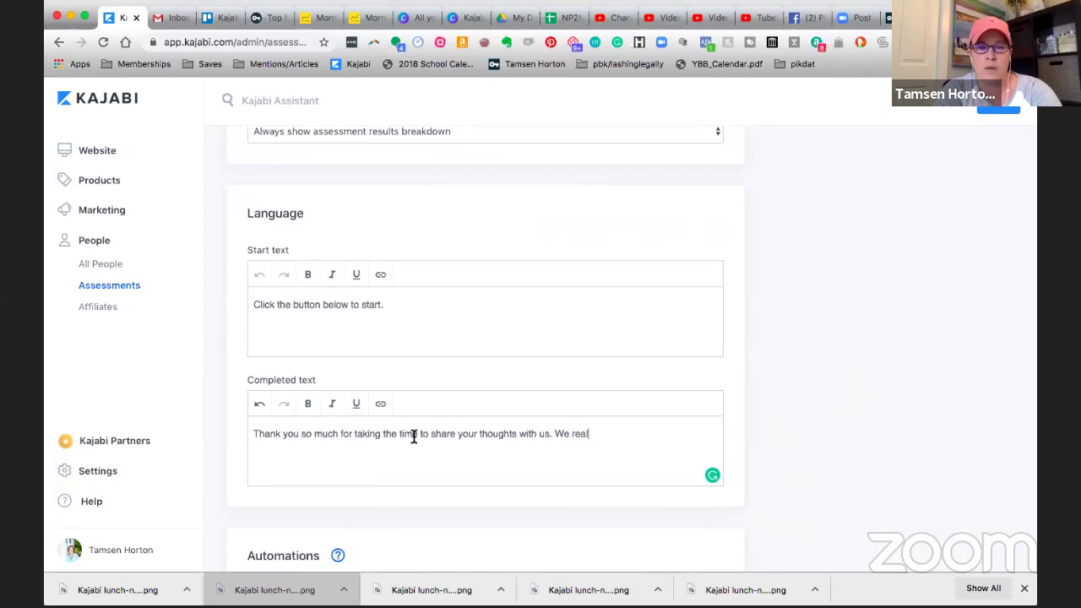
# Finish the completed text with "We really appreciate it and look forward to what is next." and save the assessment.
pyautogui.write('ly appreciate ')
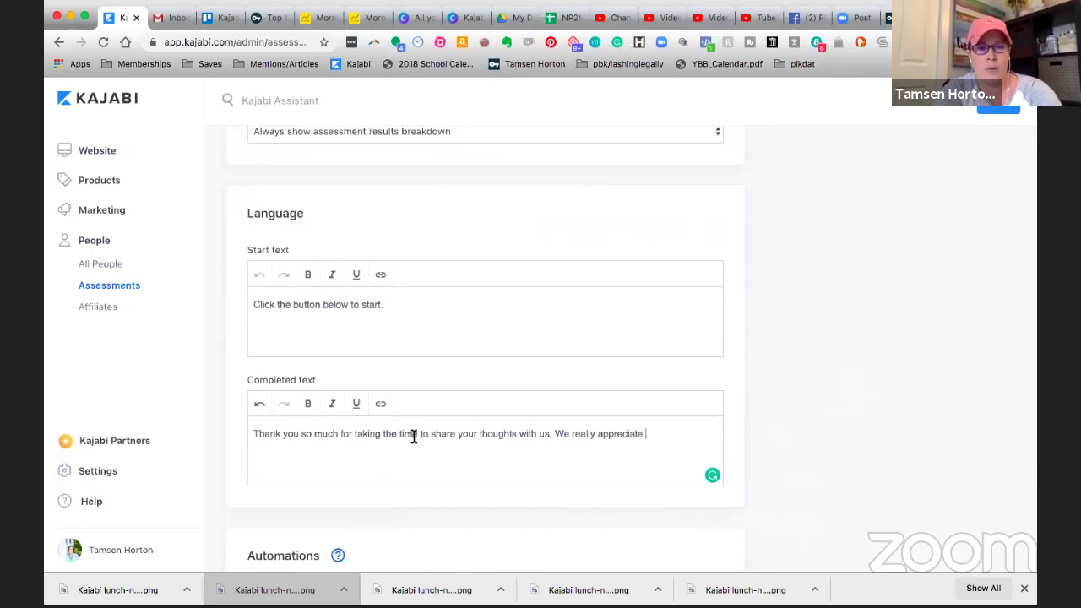
pyautogui.write('it a')
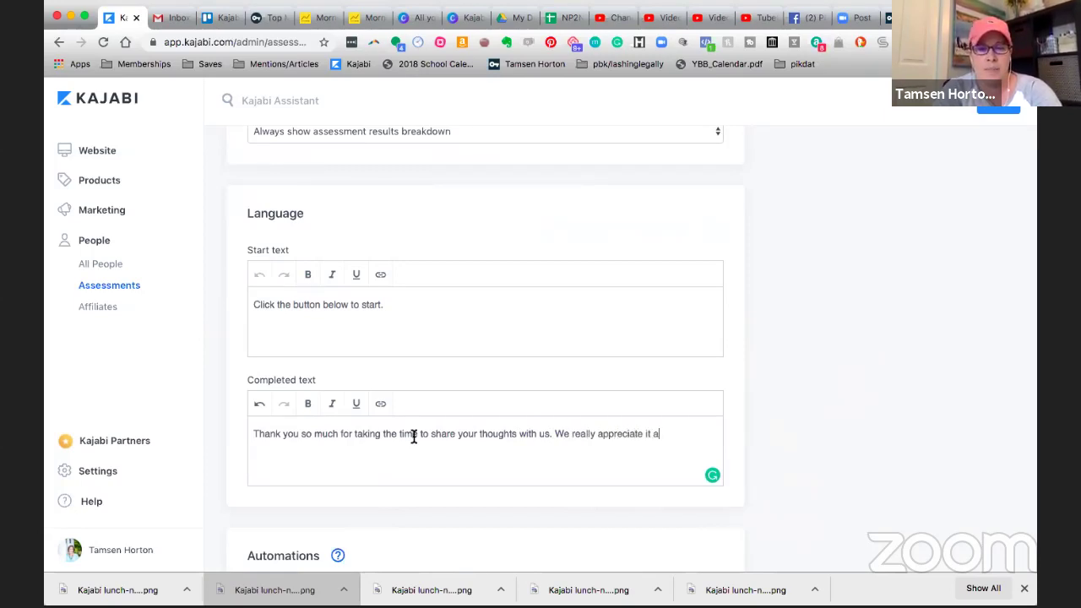
pyautogui.write('nd look forward ')
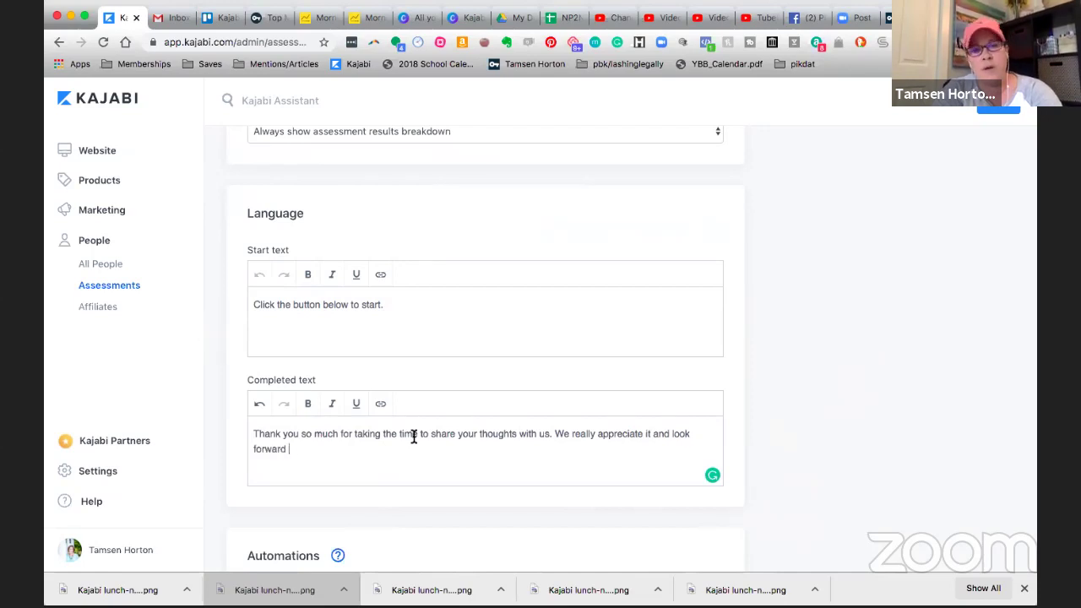
pyautogui.write('to what is next.')
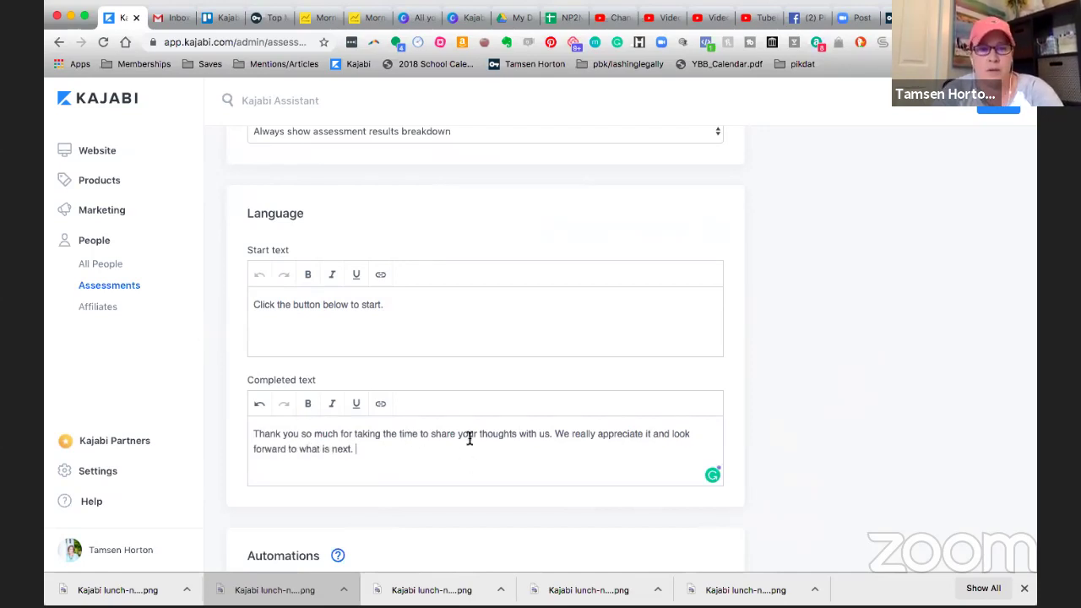
pyautogui.scroll(-3, 470, 439)
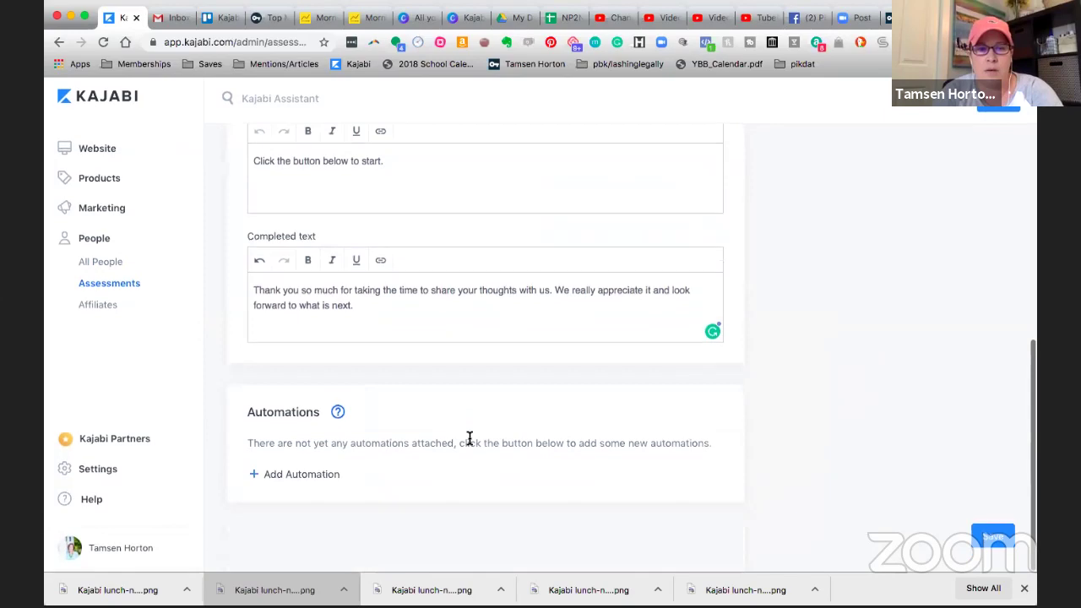
pyautogui.click(997, 110)
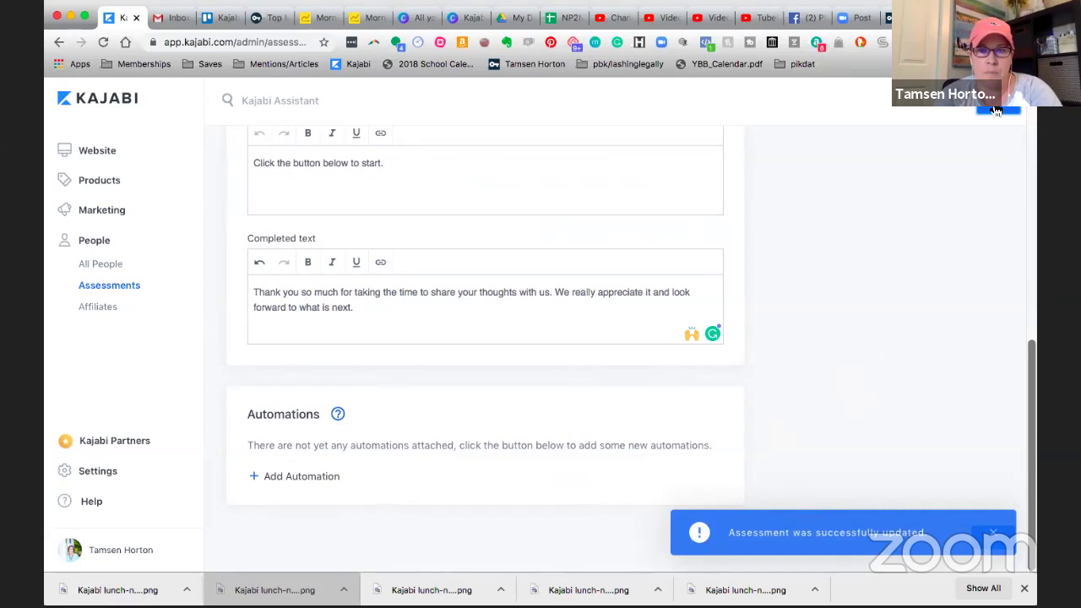
# Open the assessment's question editor and add a paragraph question.
pyautogui.scroll(3, 471, 306)
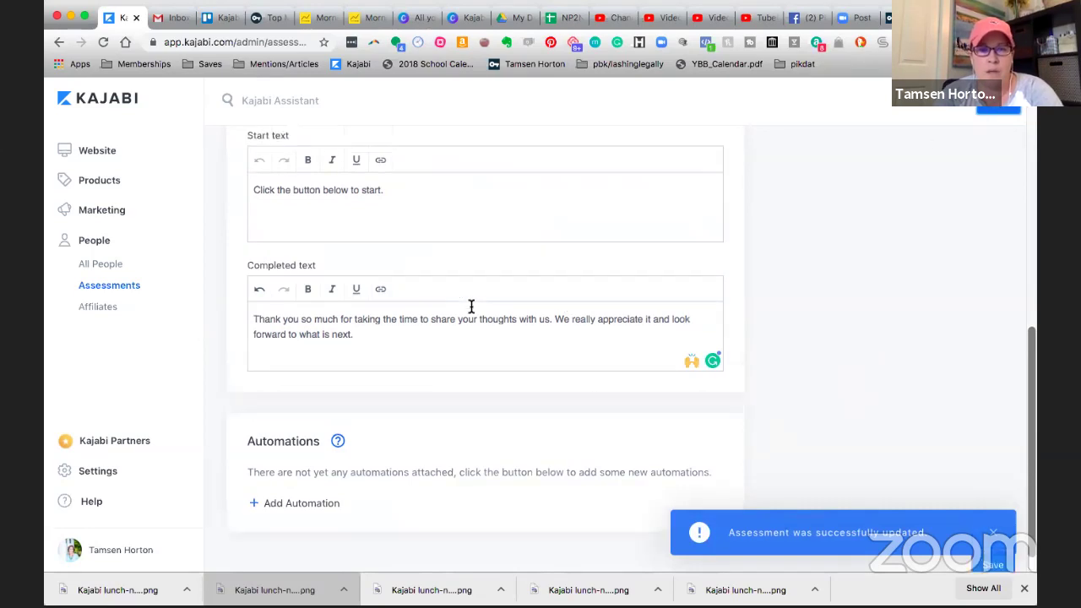
pyautogui.scroll(9, 471, 306)
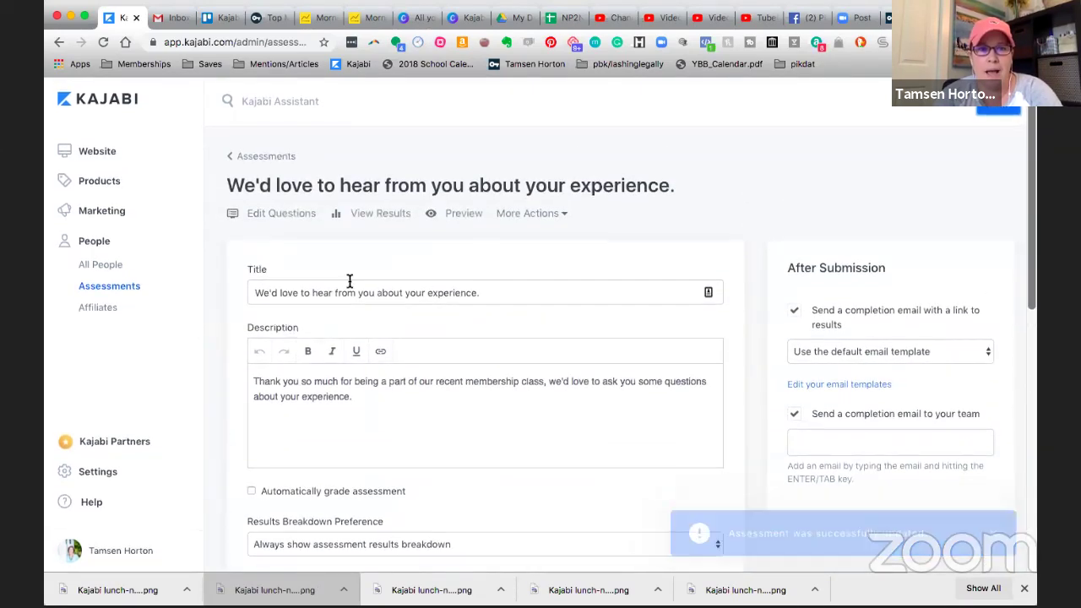
pyautogui.click(269, 218)
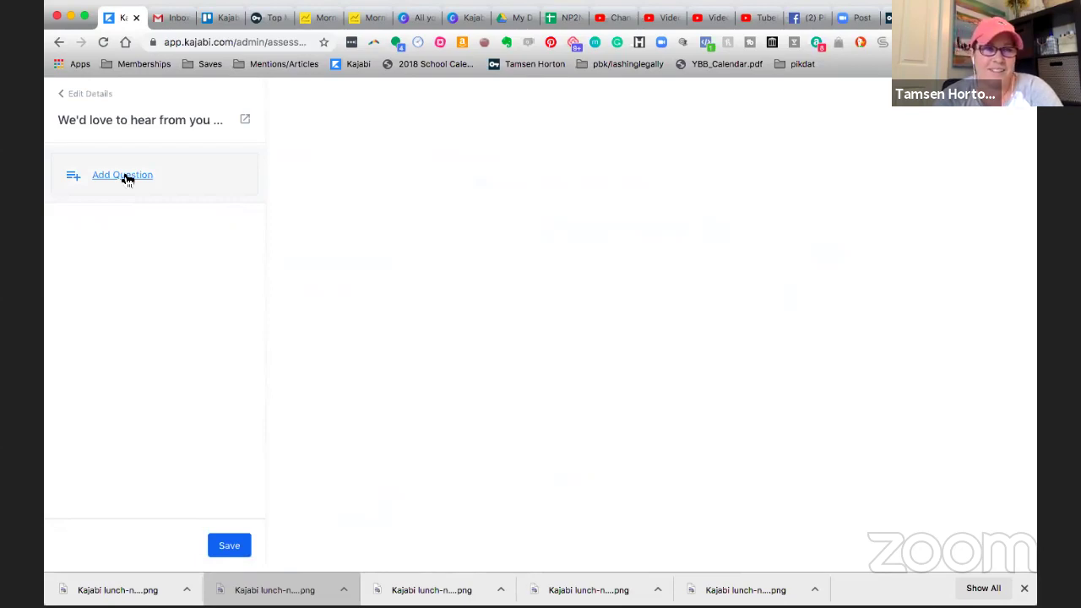
pyautogui.click(127, 177)
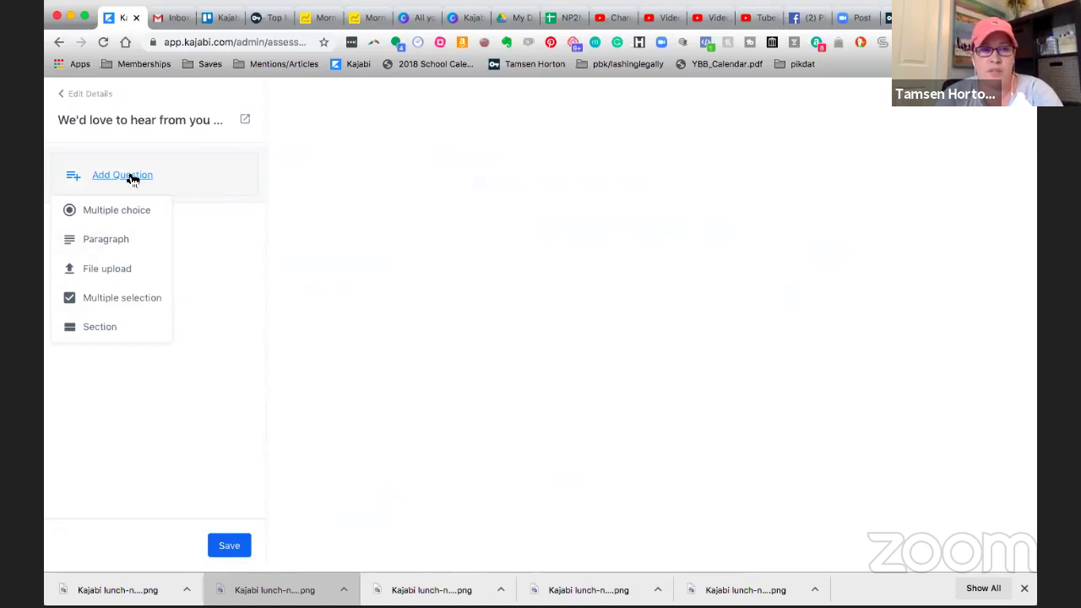
pyautogui.click(99, 240)
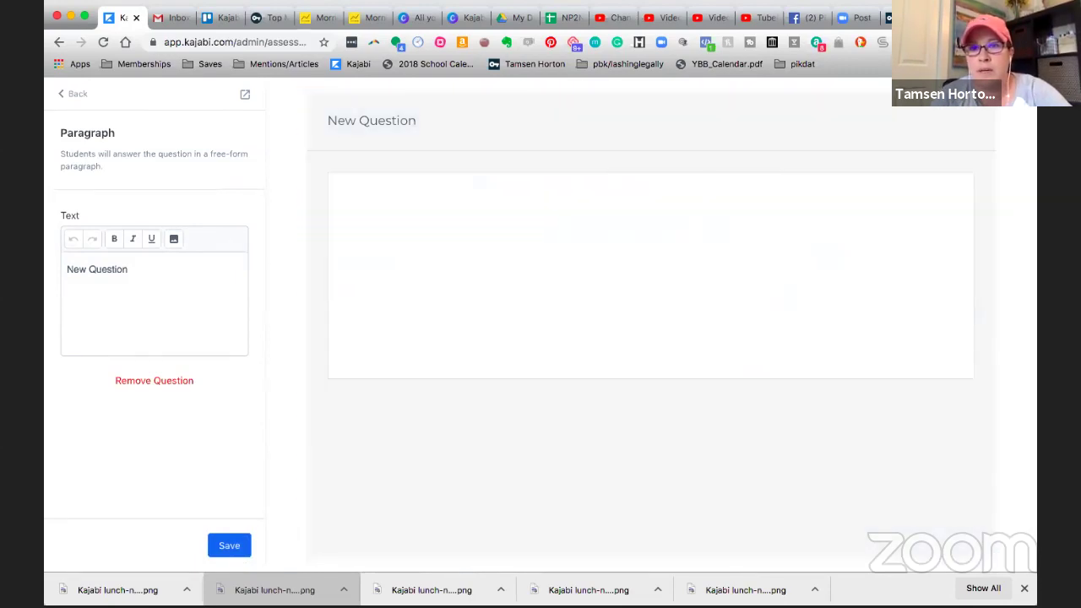
# Search the web in a new browser tab for "jenny shih killer testimonials" and open the article on a simple system for getting testimonials.
pyautogui.press('super+t')
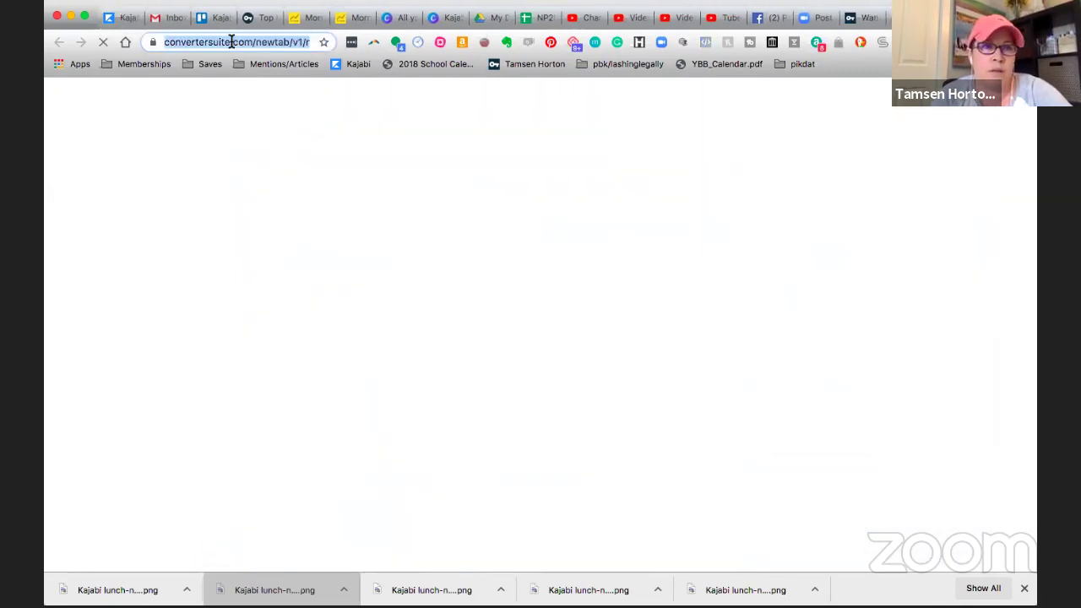
pyautogui.write('jenny s')
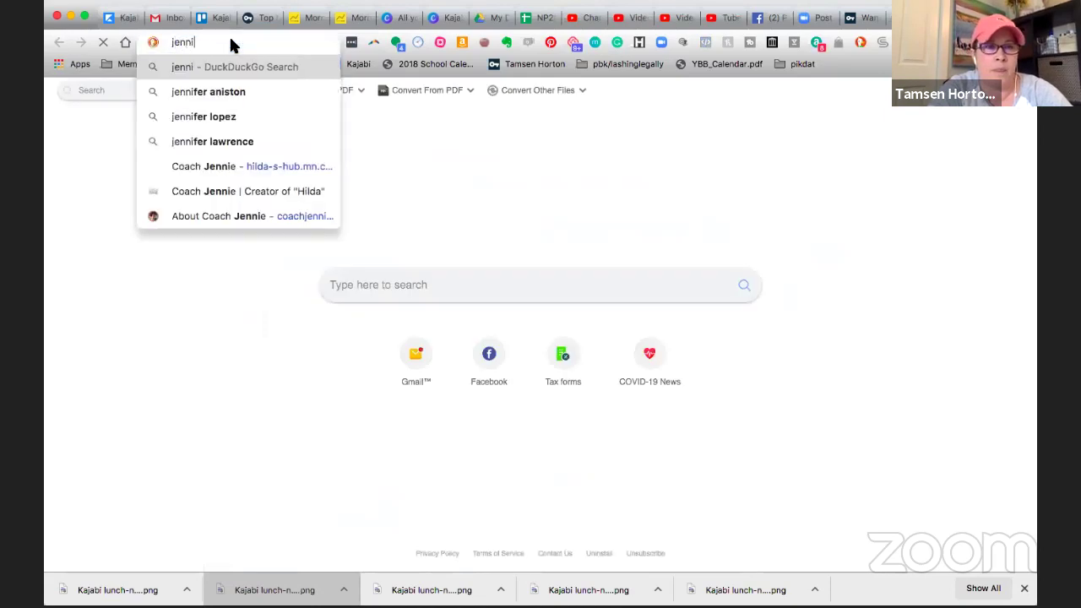
pyautogui.write('hih ')
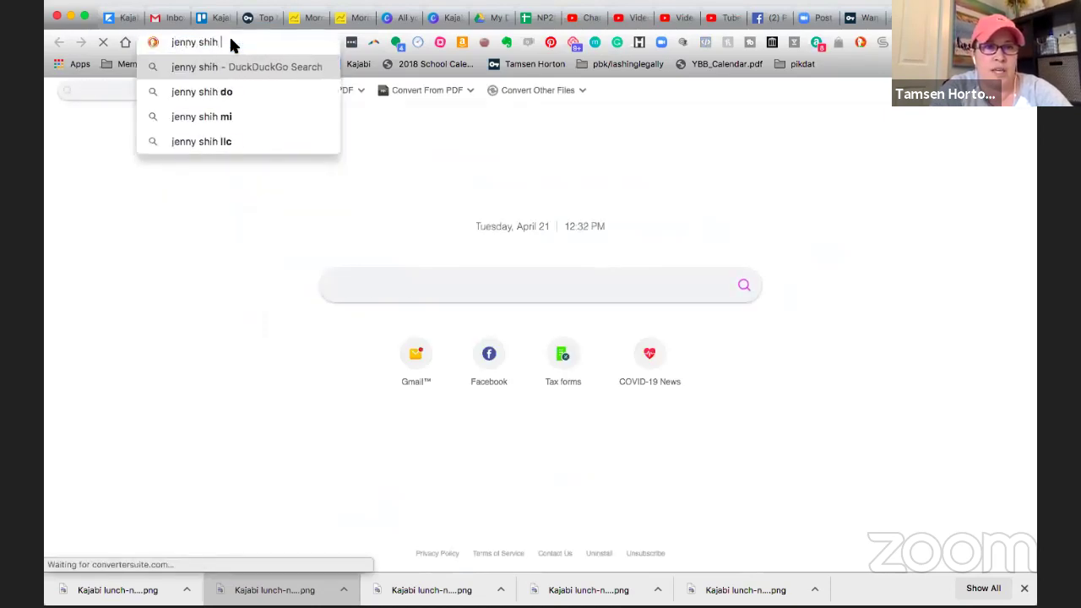
pyautogui.write('killer testimonials')
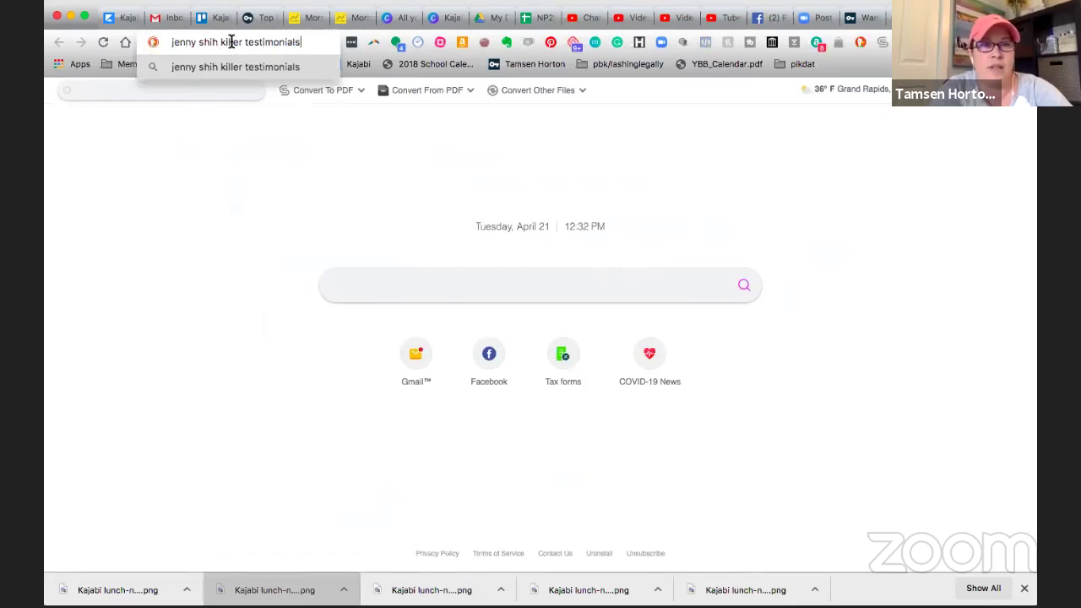
pyautogui.press('Return')
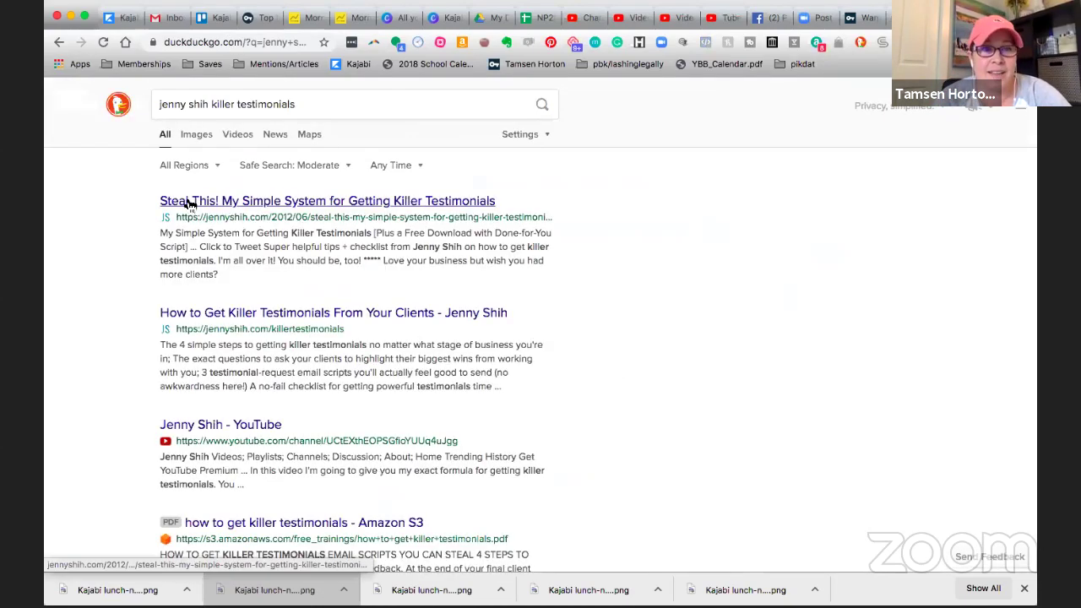
pyautogui.click(189, 203)
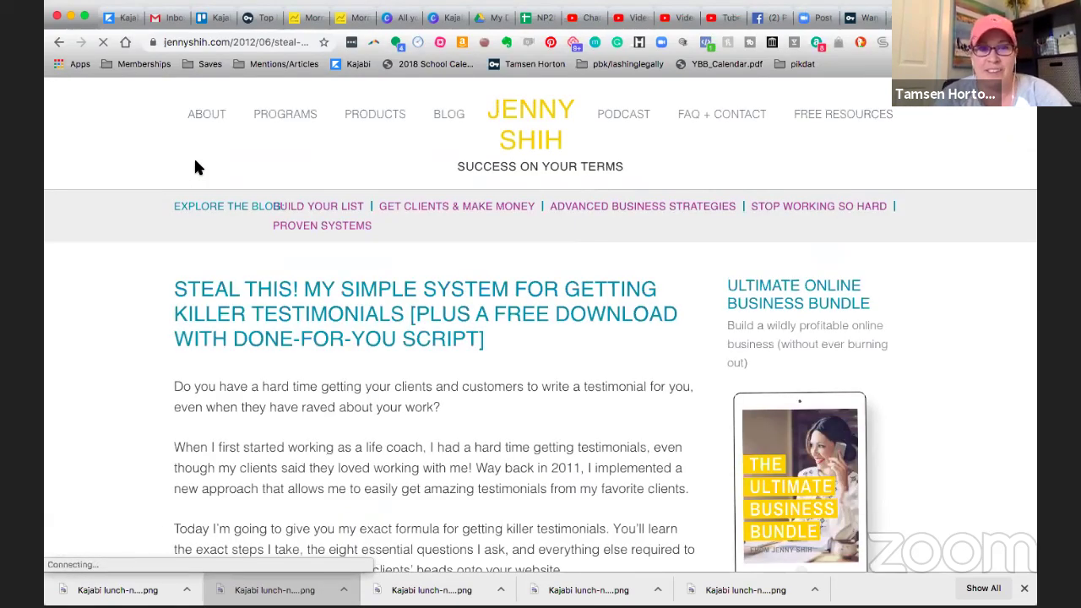
# Examine the killer testimonials article, including its section on free scripts and checklist.
pyautogui.scroll(-1, 315, 327)
pyautogui.scroll(-2, 314, 327)
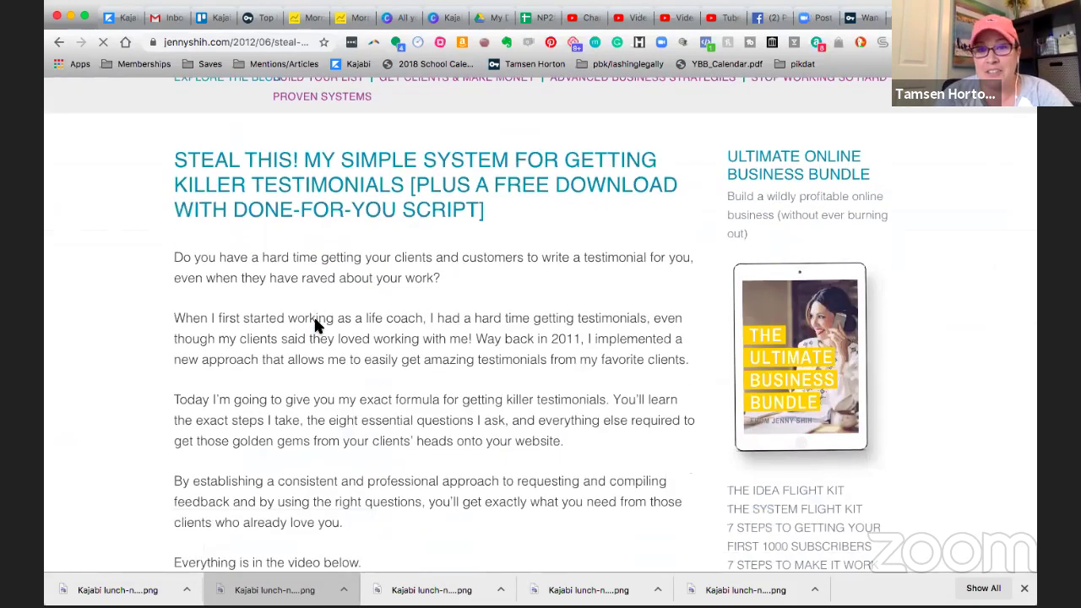
pyautogui.scroll(1, 313, 314)
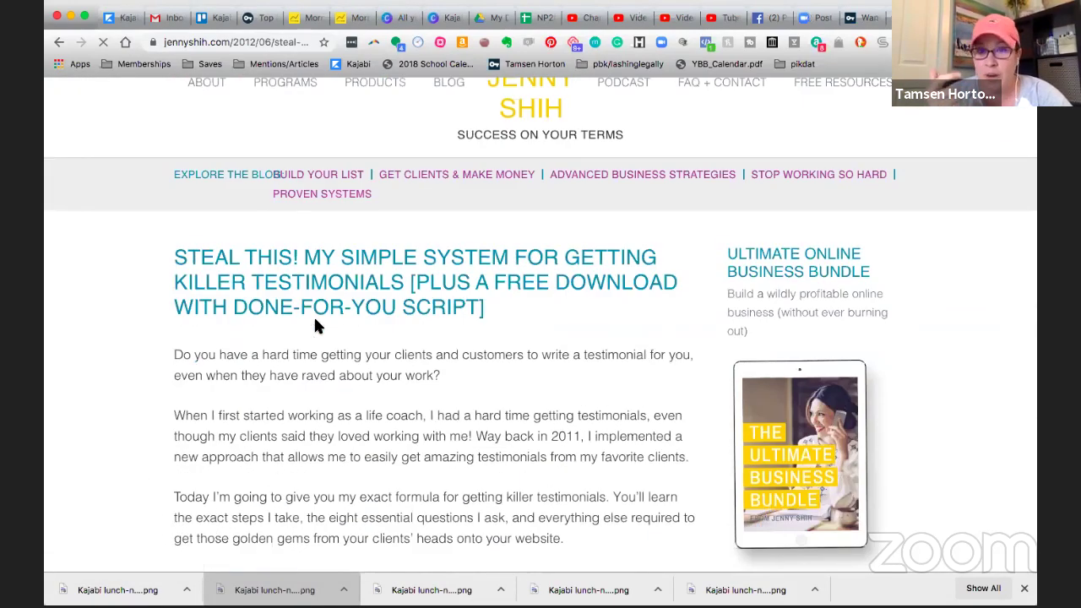
pyautogui.scroll(-5, 315, 322)
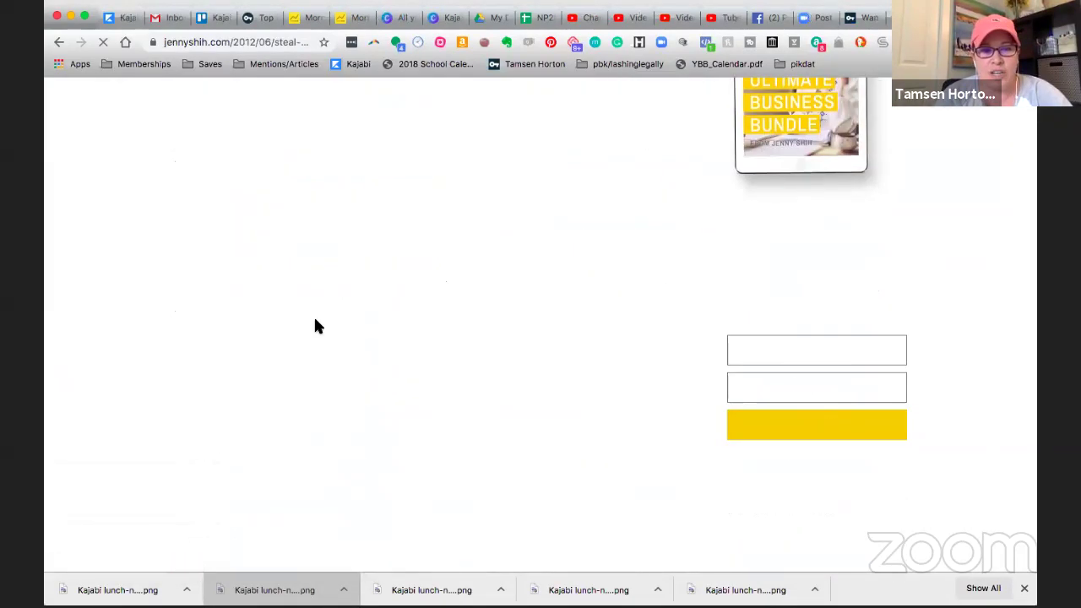
pyautogui.scroll(-2, 314, 321)
pyautogui.scroll(-5, 315, 325)
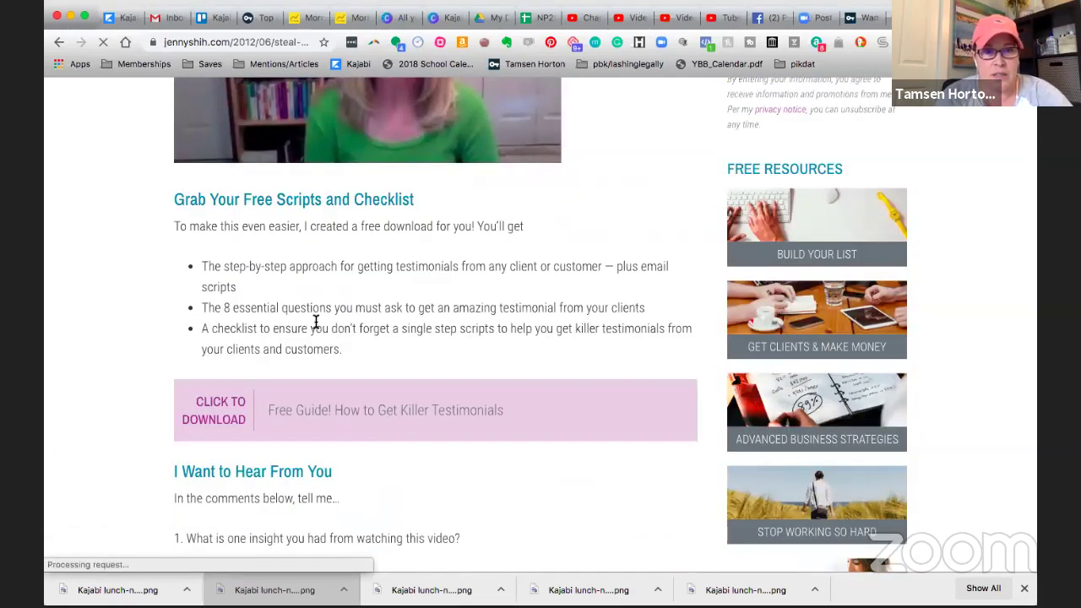
pyautogui.scroll(10, 302, 313)
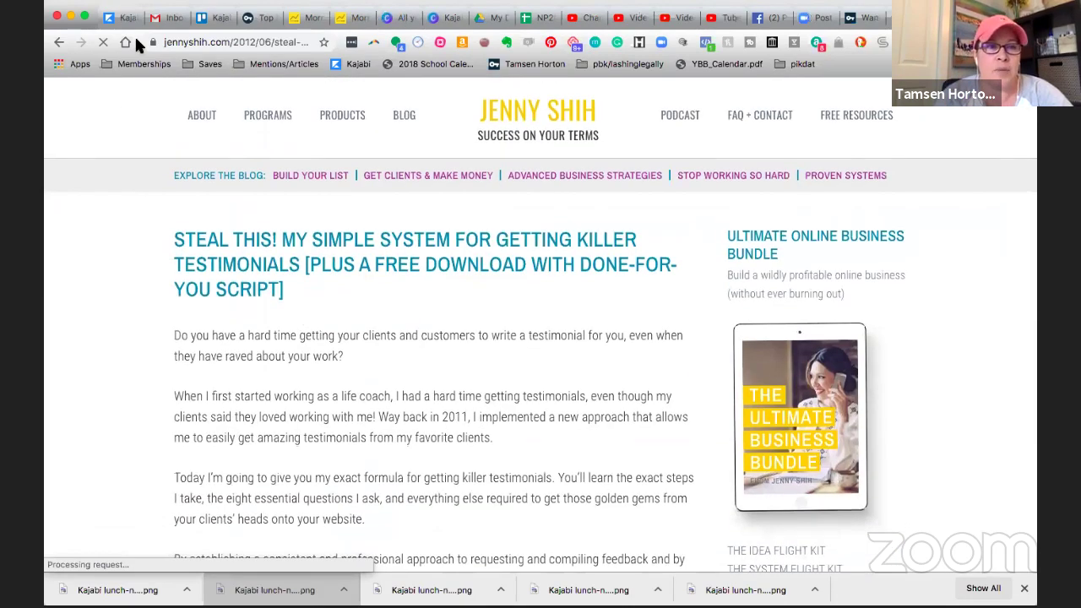
# Return to the Kajabi assessment and set the paragraph question to "Would you recommend my services/product/membership to whom and why?", then save it.
pyautogui.click(122, 19)
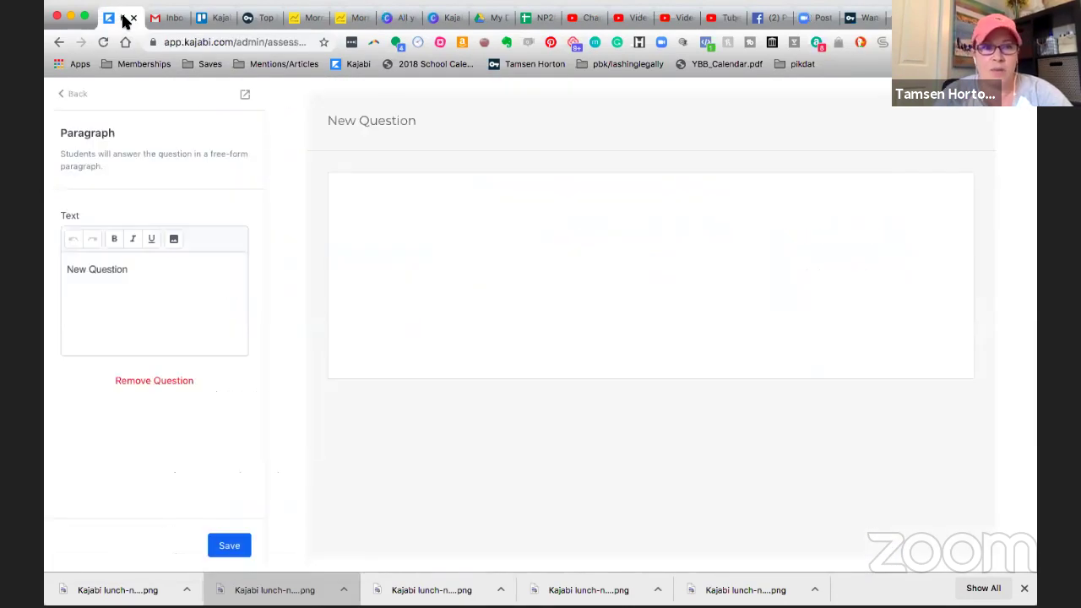
pyautogui.tripleClick(141, 272)
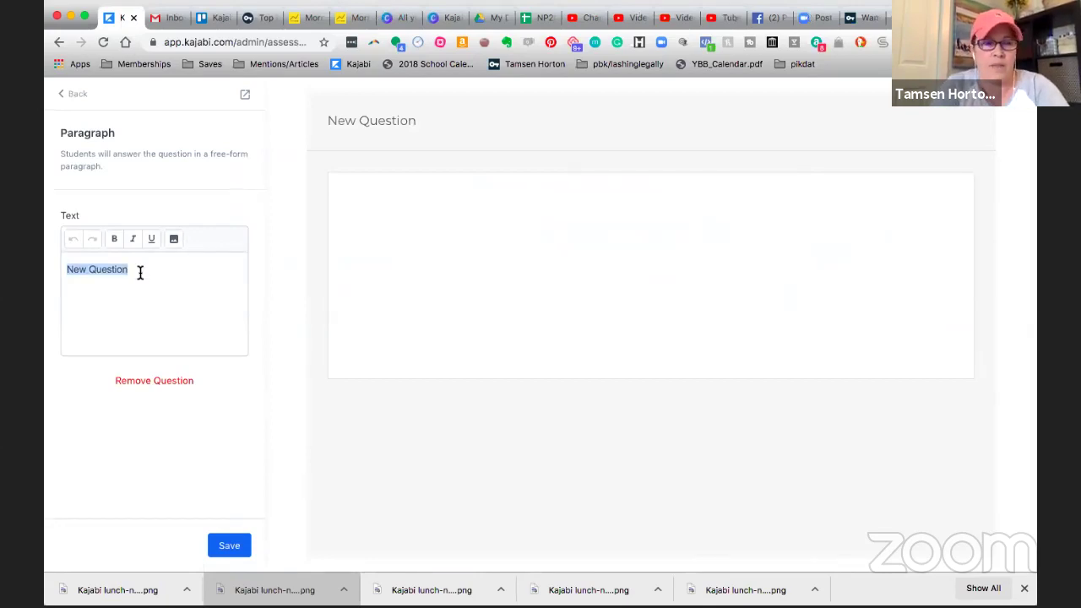
pyautogui.write('Would you recommend')
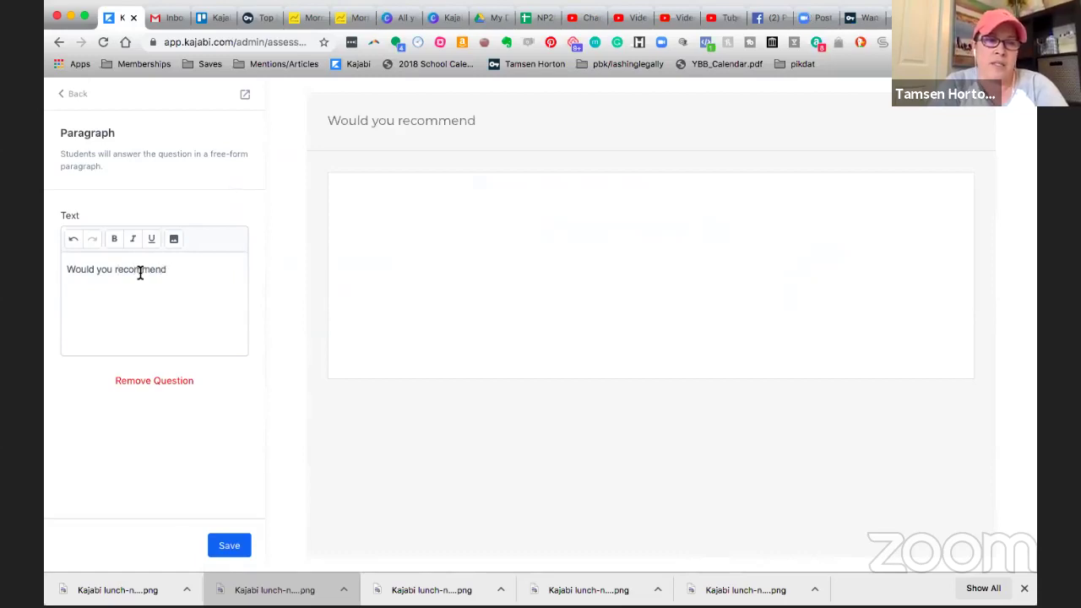
pyautogui.write(' my services/pro')
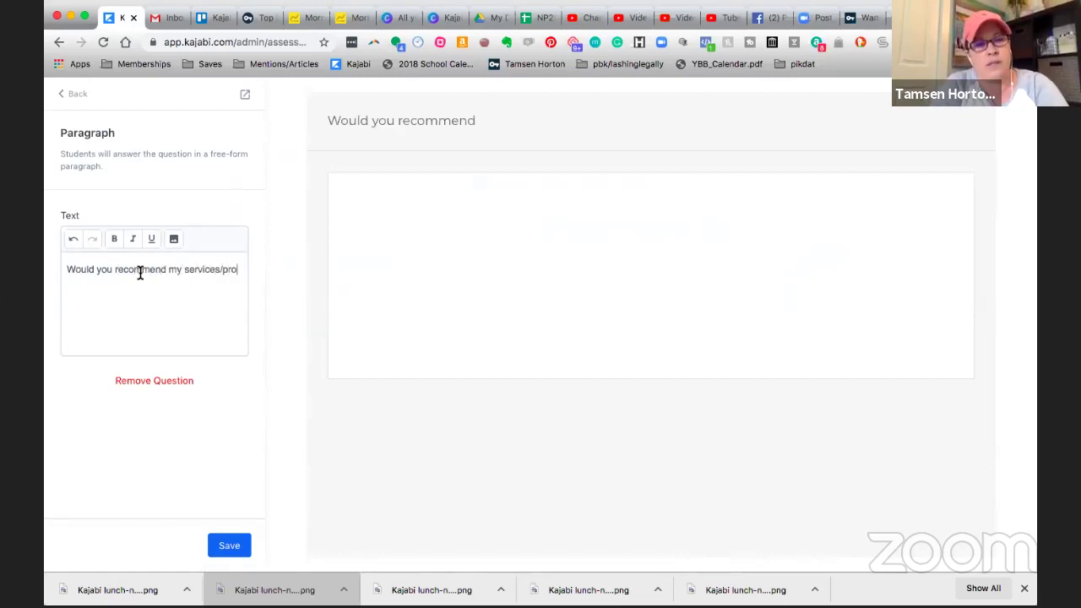
pyautogui.write('duct/membership')
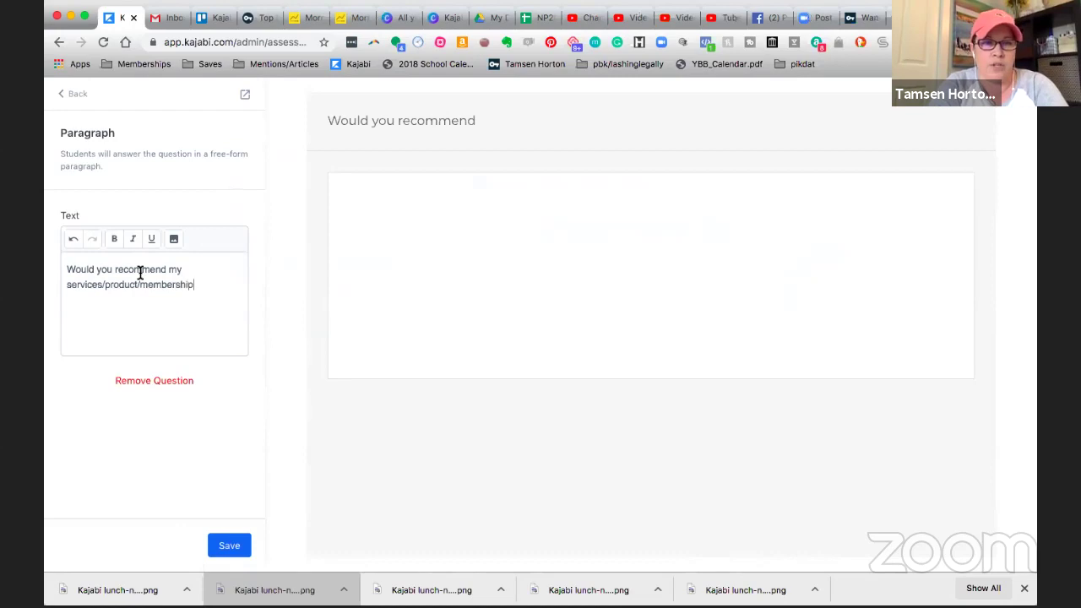
pyautogui.write(' to whom and why?')
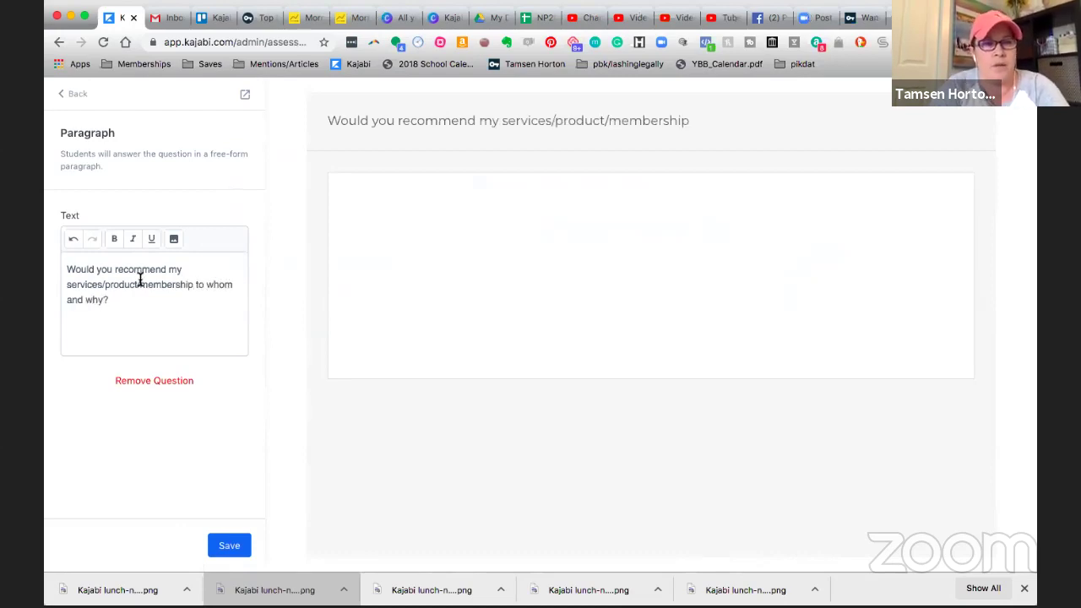
pyautogui.click(237, 548)
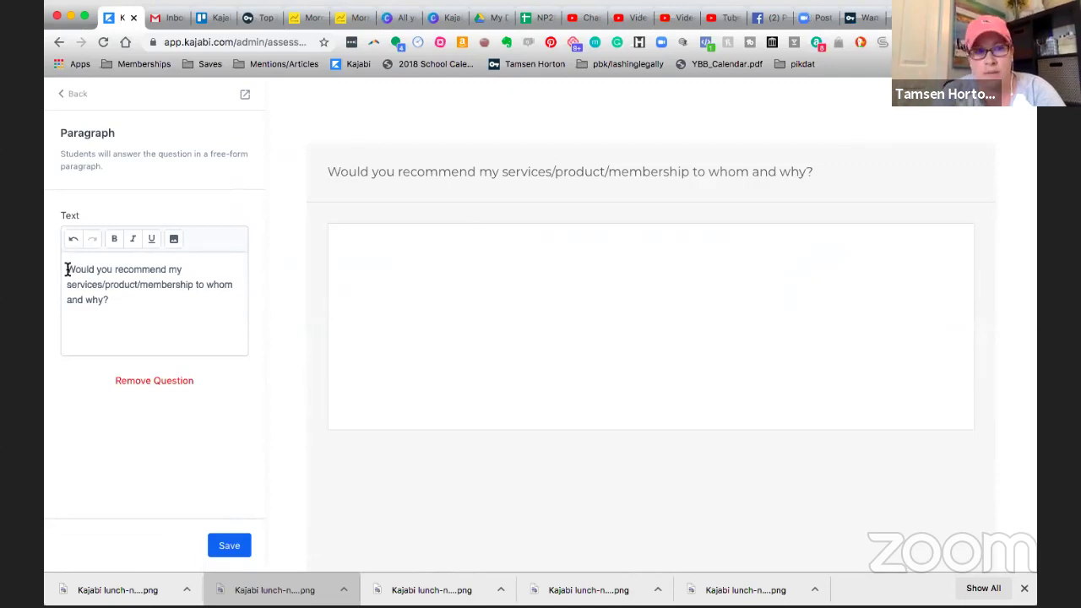
# Add the heading "Question 3/8" above the paragraph question's text, separated from it by a blank line.
pyautogui.write('1')
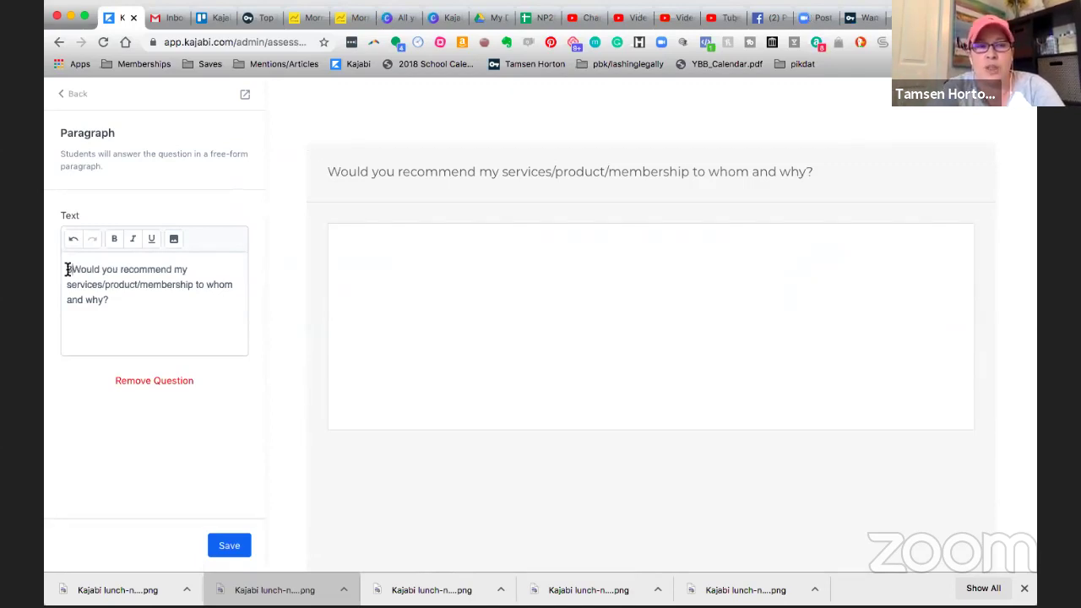
pyautogui.write('/8')
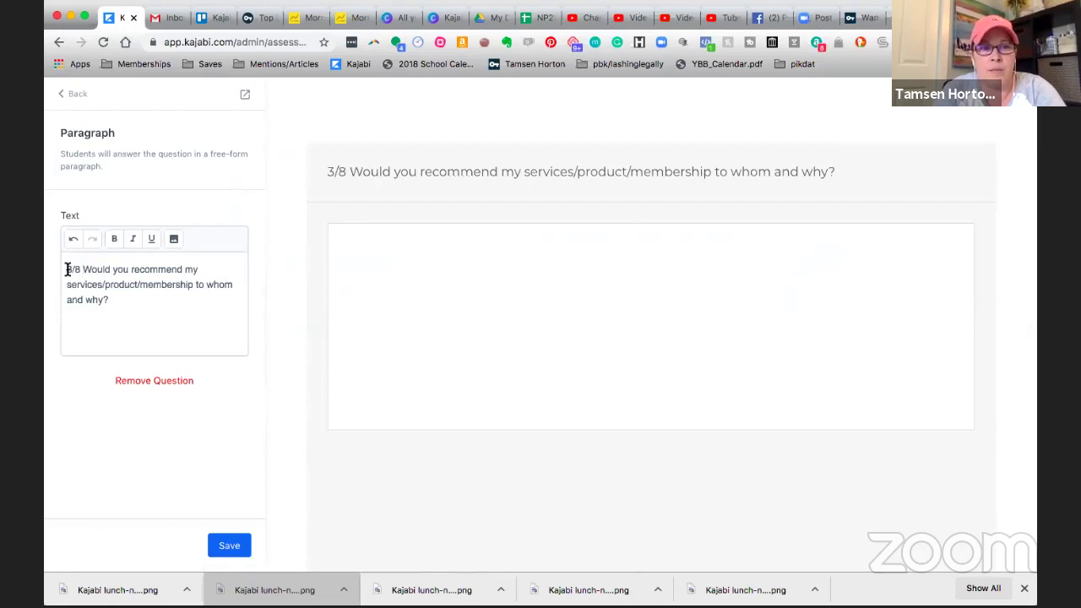
pyautogui.click(67, 269)
pyautogui.write('Question')
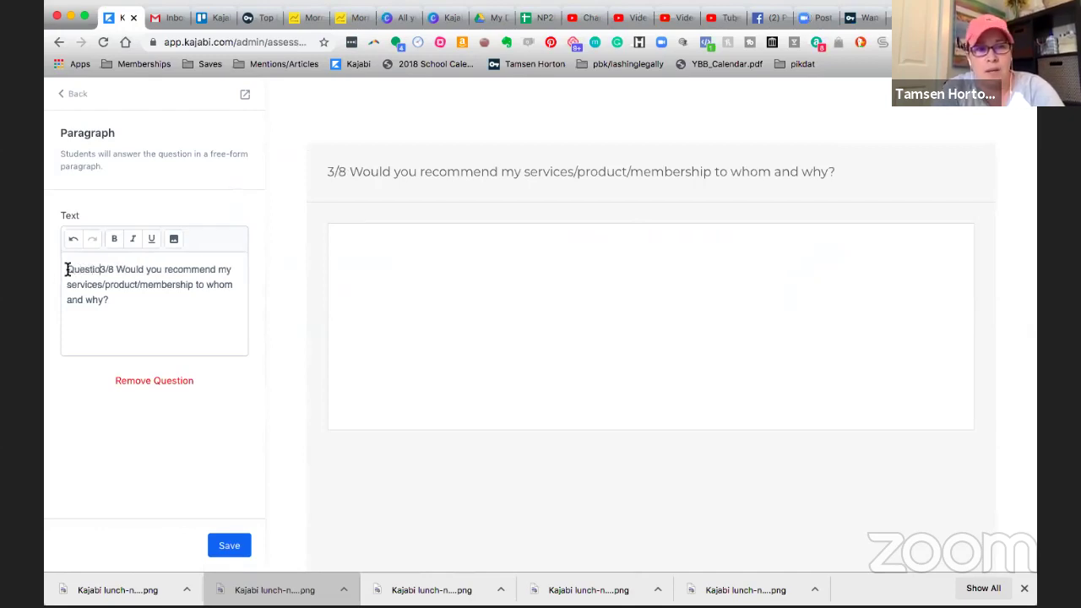
pyautogui.click(125, 269)
pyautogui.press('Return')
pyautogui.press('Return')
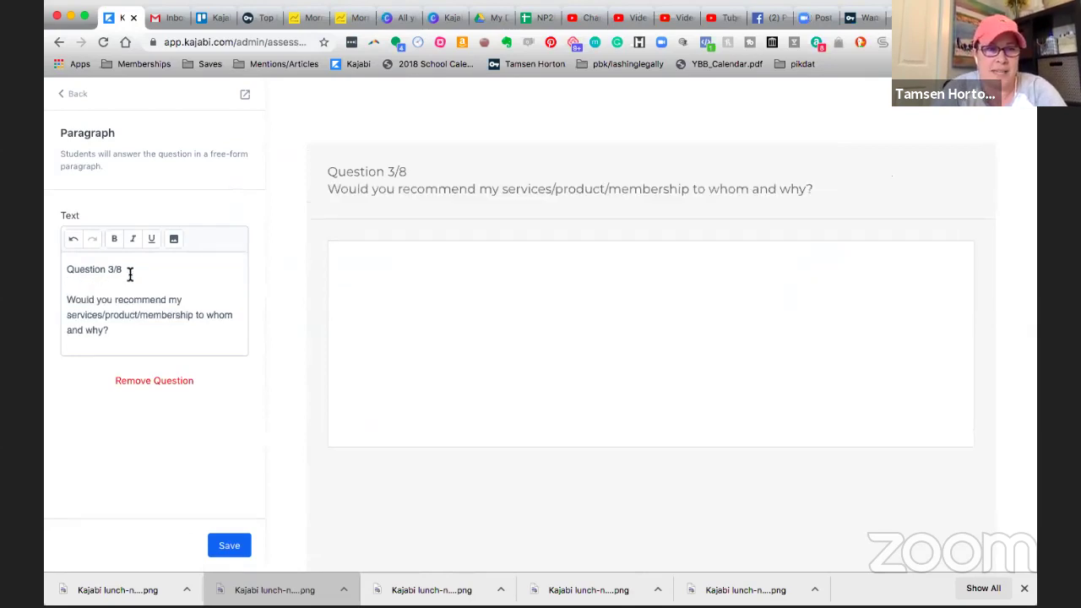
# Make the "Question 3/8" heading bold, put a red question mark emoji before it, and save the assessment.
pyautogui.moveTo(124, 269); pyautogui.dragTo(64, 269)
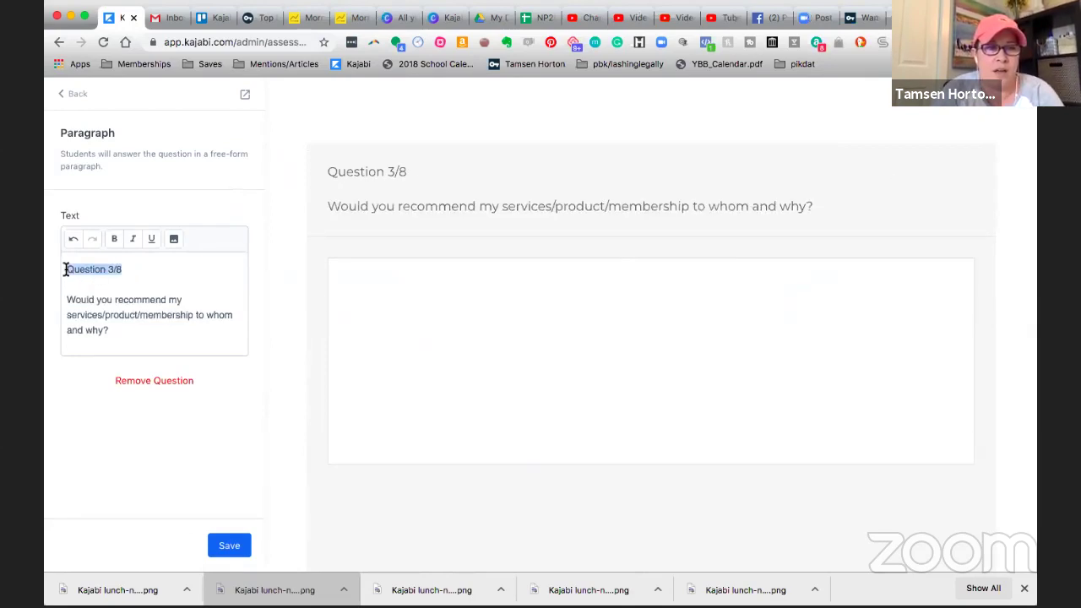
pyautogui.click(116, 240)
pyautogui.click(96, 297)
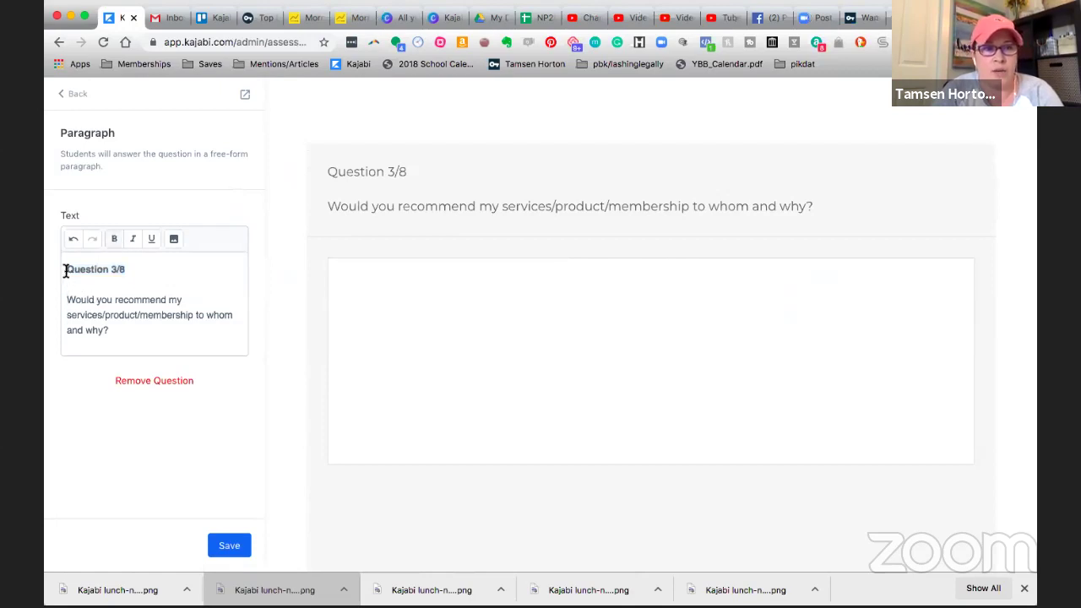
pyautogui.click(65, 270)
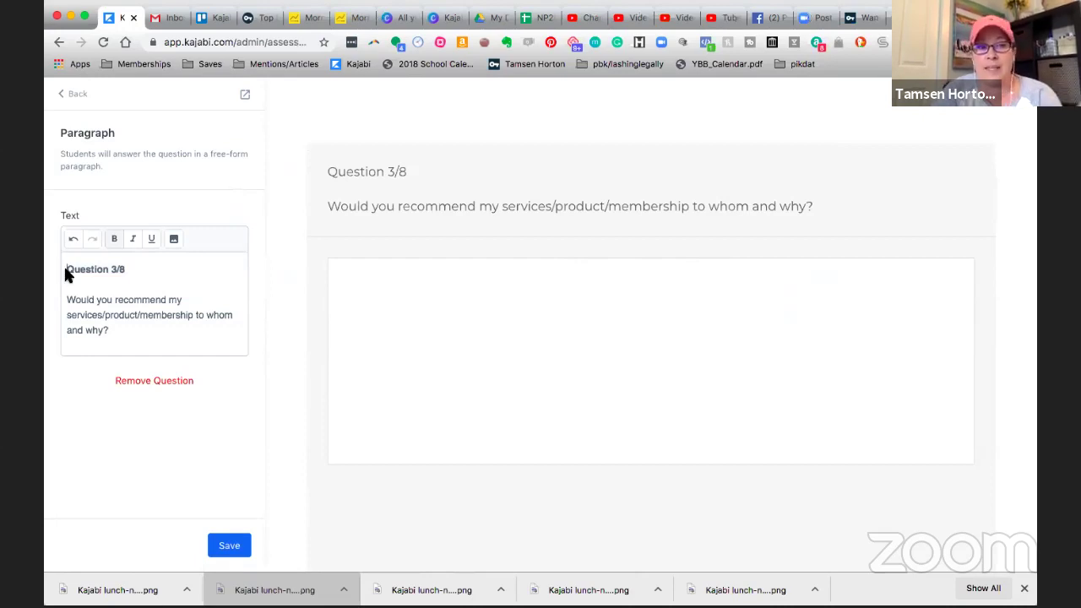
pyautogui.click(183, 330)
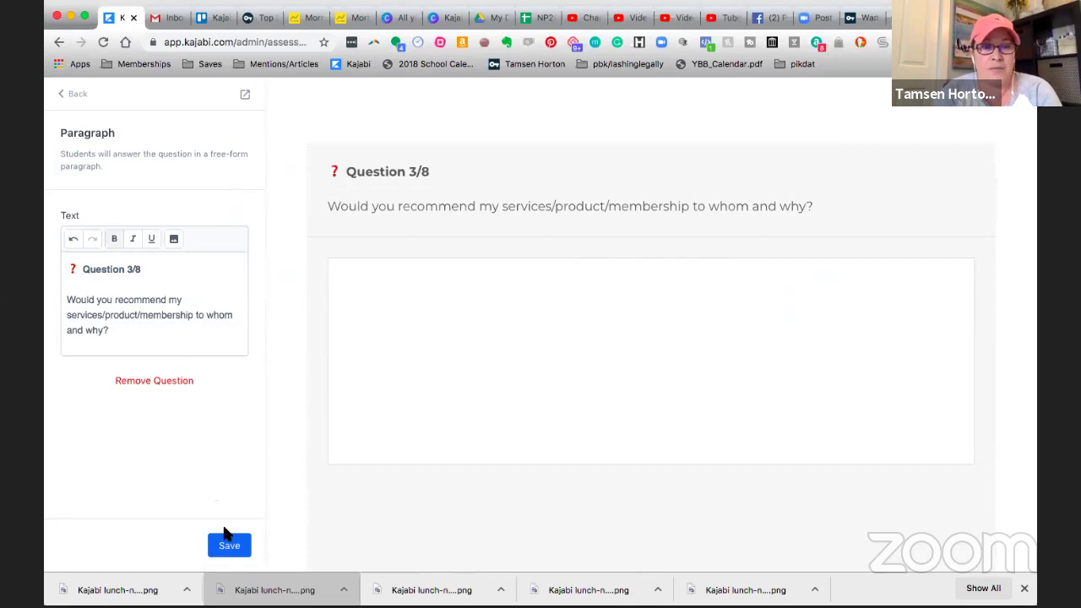
pyautogui.click(238, 548)
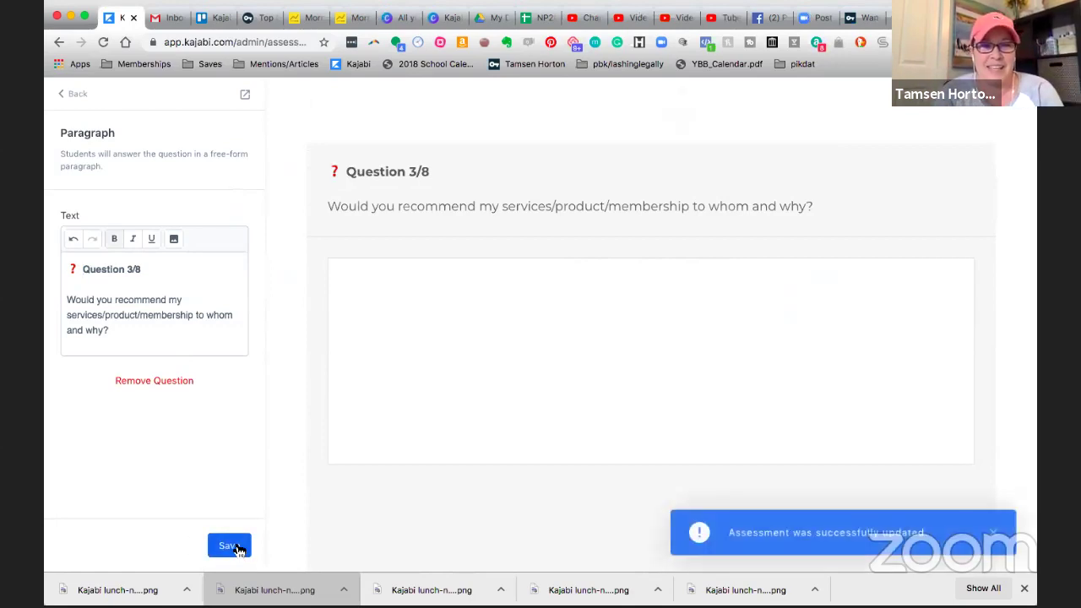
# Insert the image "Kajabi lunch-n-learn youtube images (12).png" from the Downloads folder below the question text and save.
pyautogui.click(118, 334)
pyautogui.press('Return')
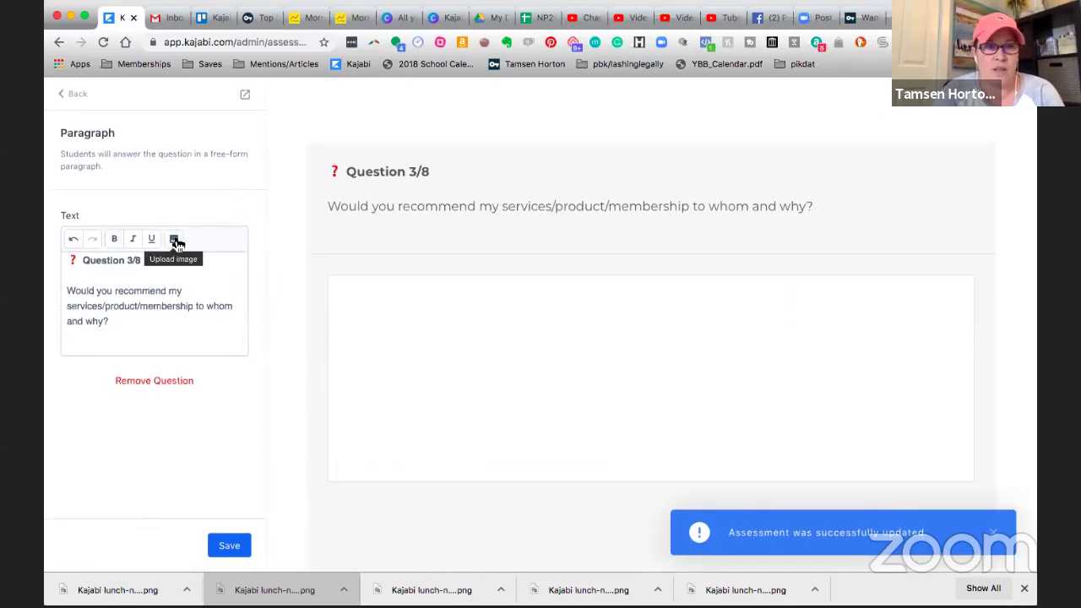
pyautogui.click(175, 240)
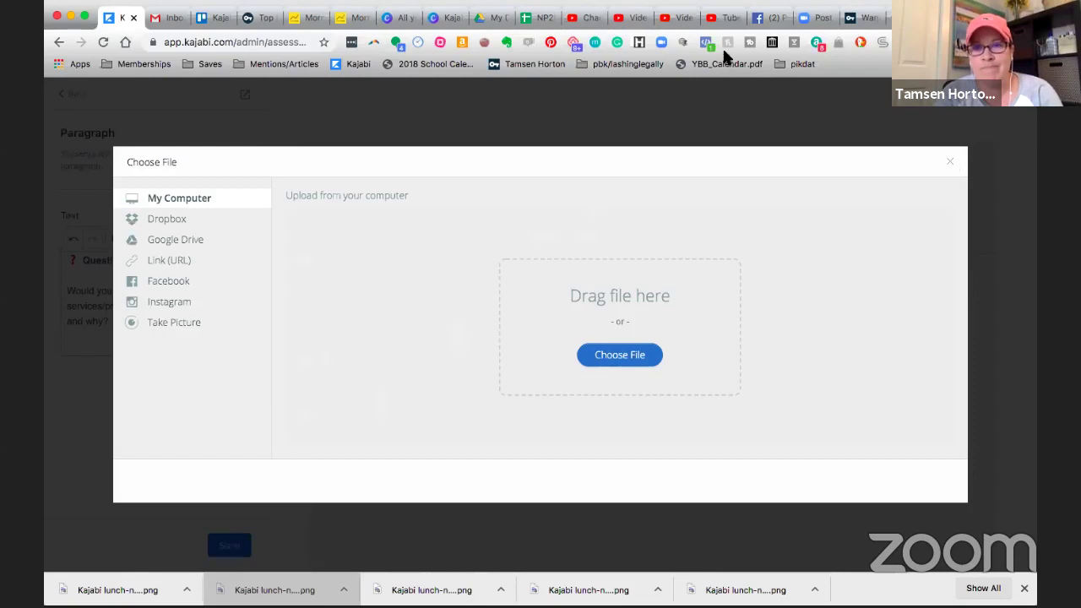
pyautogui.click(617, 360)
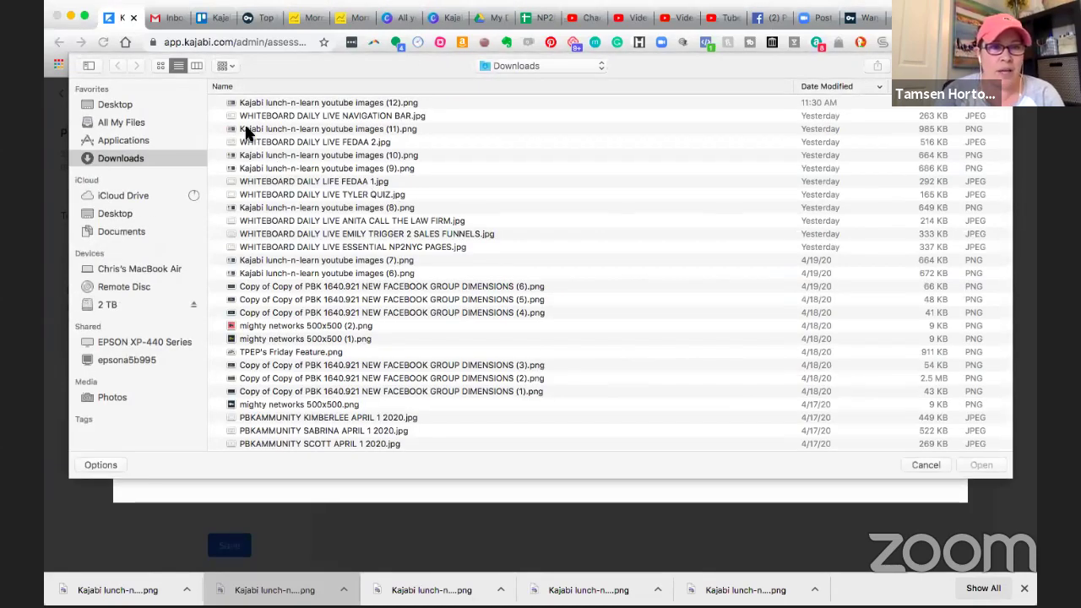
pyautogui.click(249, 102)
pyautogui.click(977, 460)
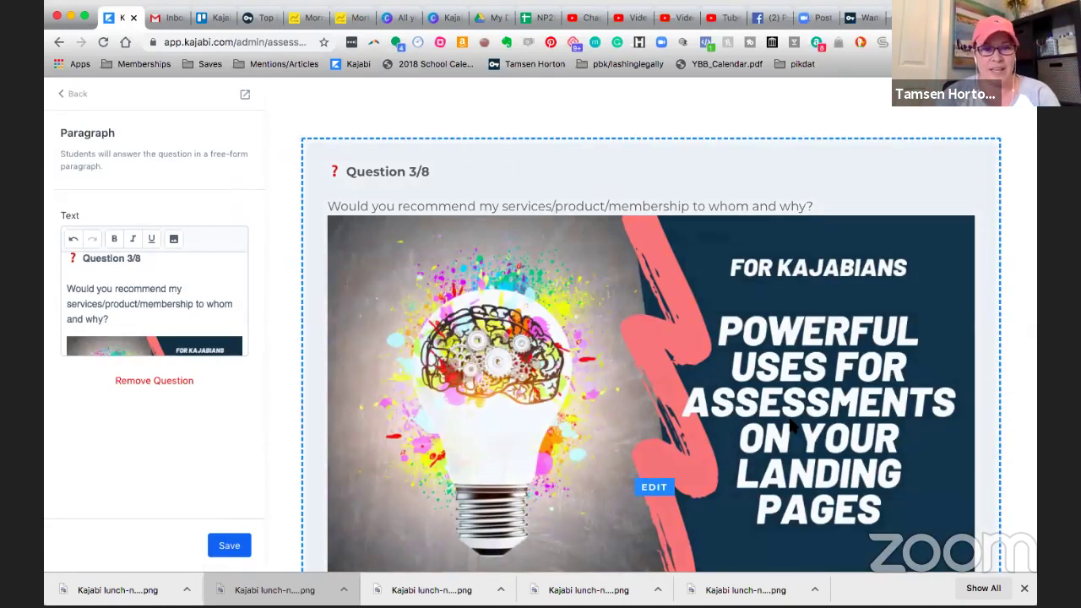
pyautogui.scroll(-2, 587, 406)
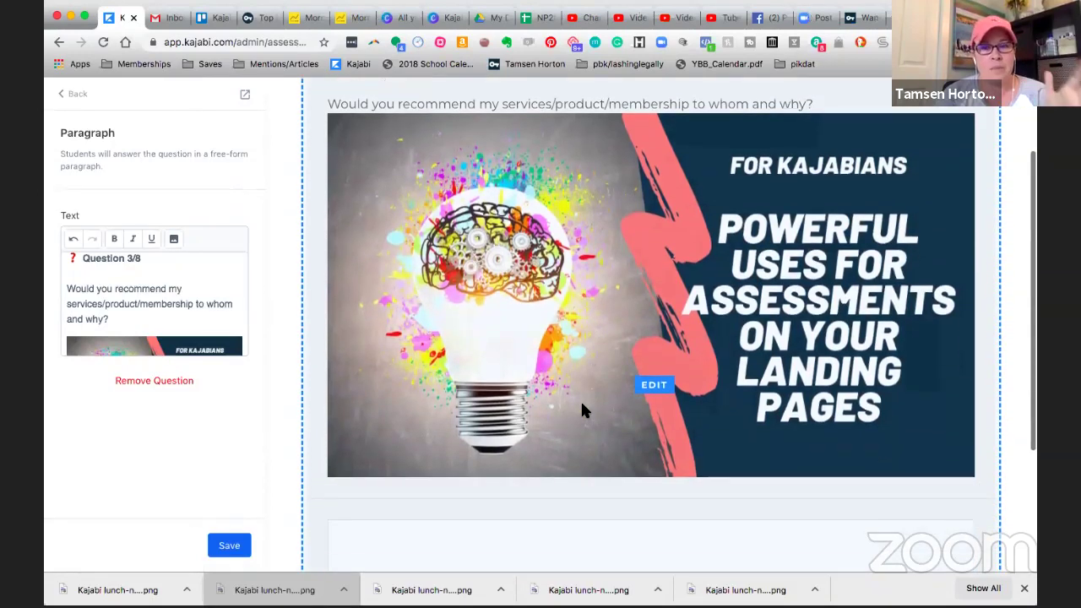
pyautogui.click(230, 547)
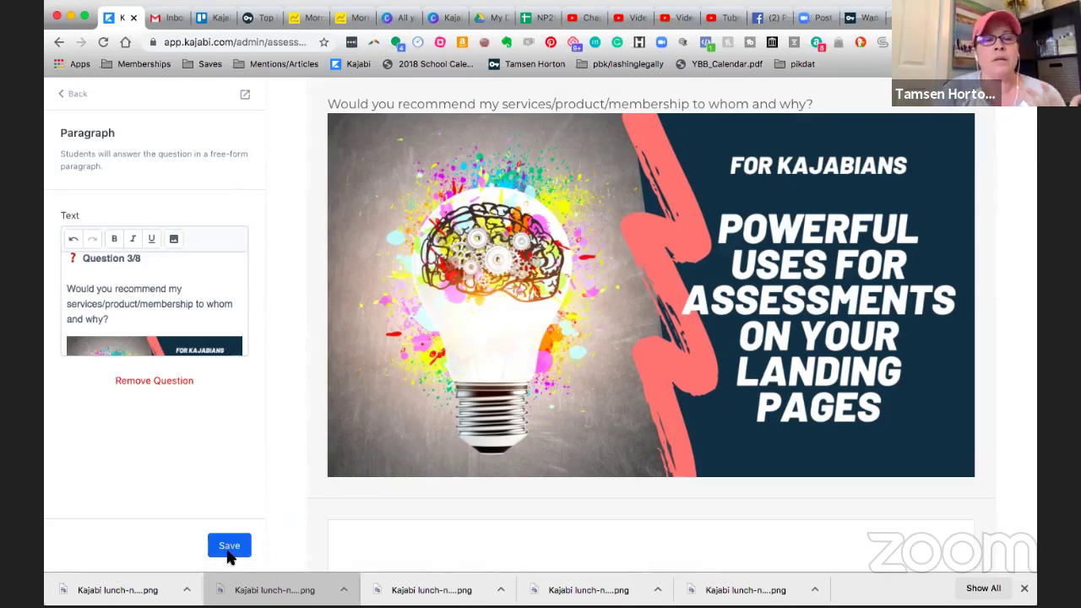
# Delete the uploaded image from the paragraph question's text and save the assessment.
pyautogui.scroll(-2, 182, 304)
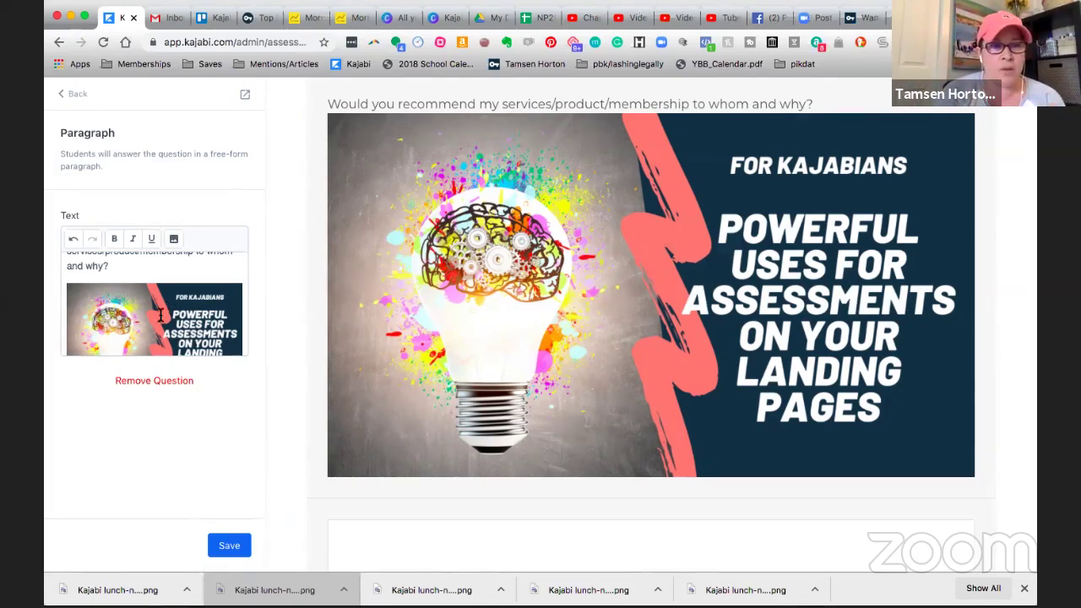
pyautogui.click(160, 314)
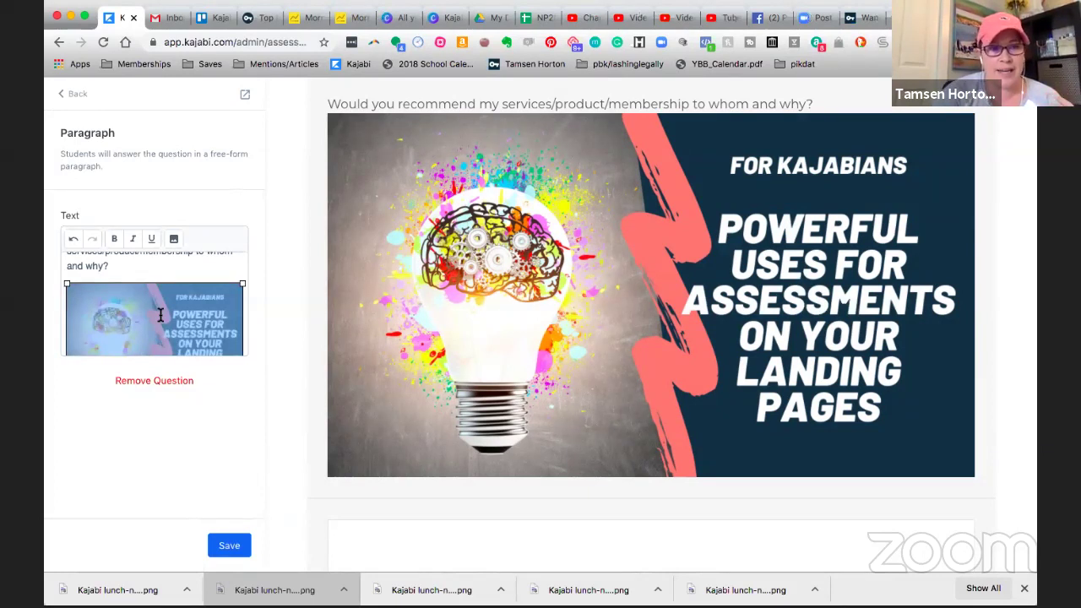
pyautogui.press('BackSpace')
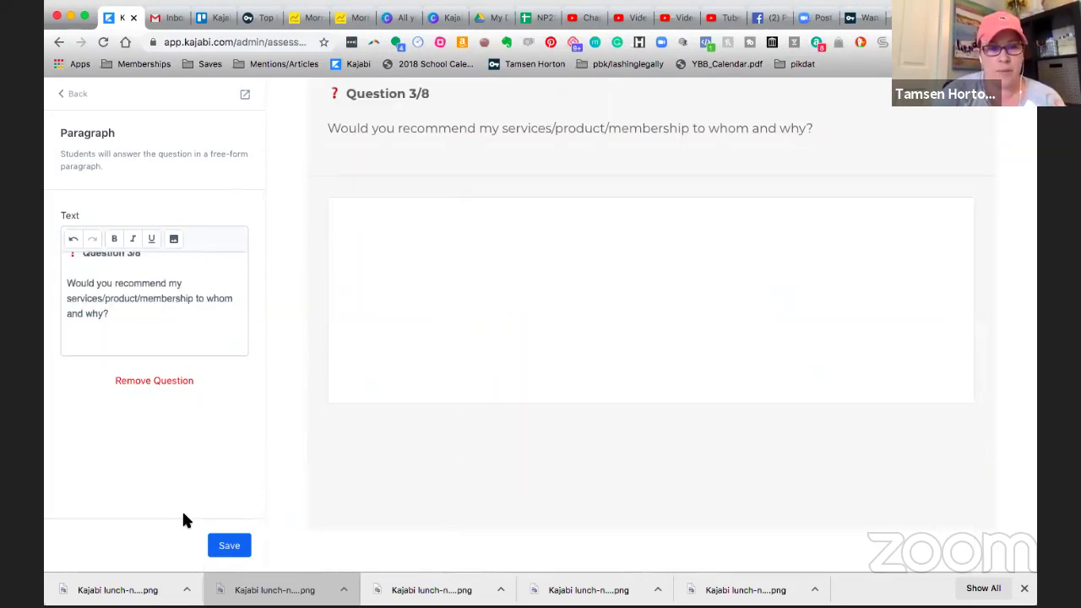
pyautogui.click(227, 545)
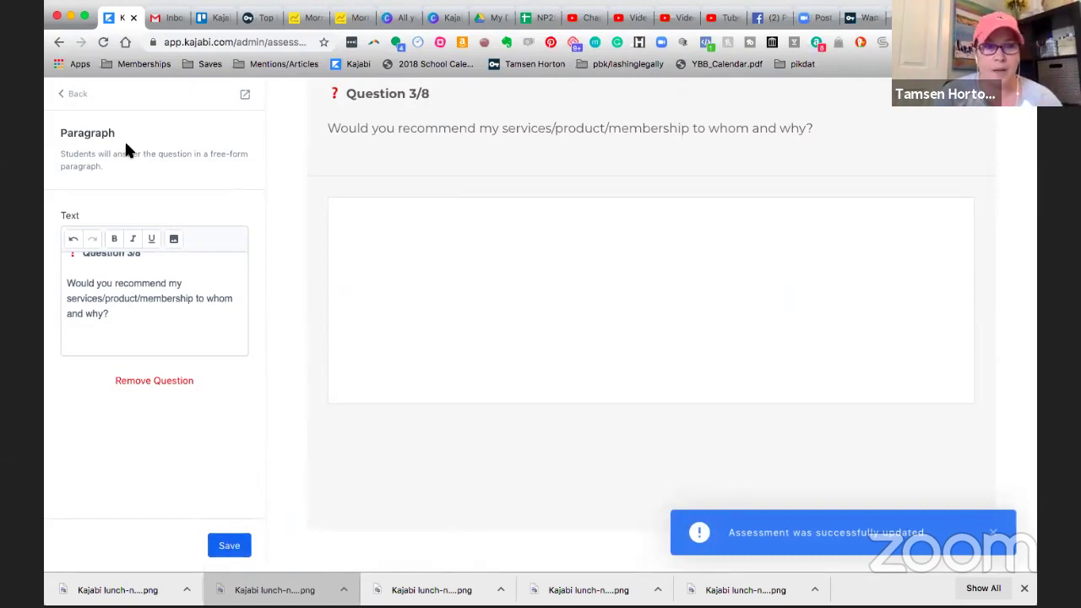
# Go back to the assessment's question list and add a multiple choice question.
pyautogui.click(78, 95)
pyautogui.click(128, 221)
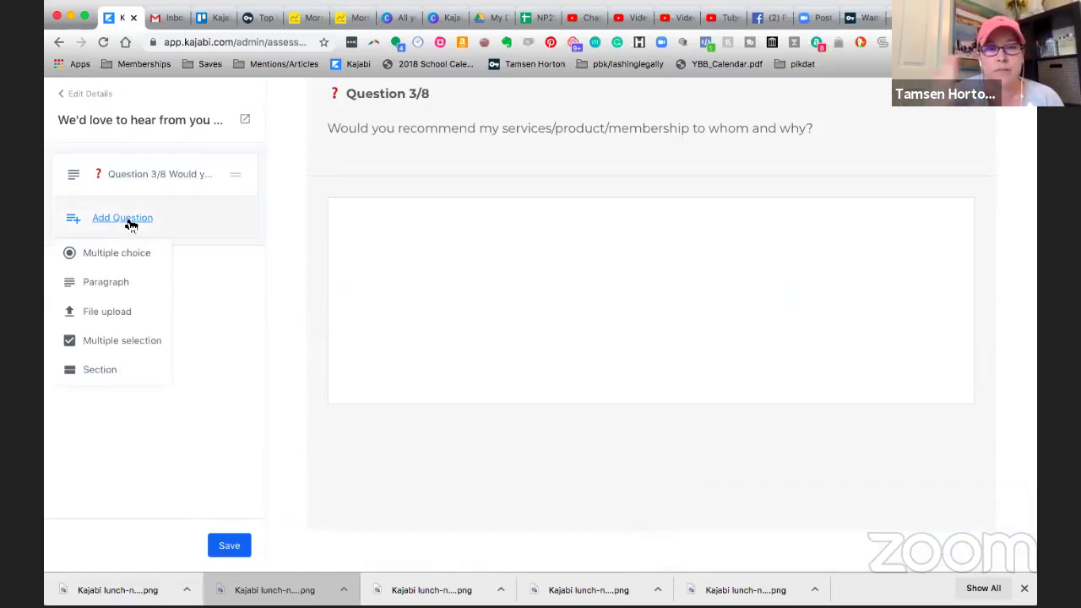
pyautogui.click(104, 256)
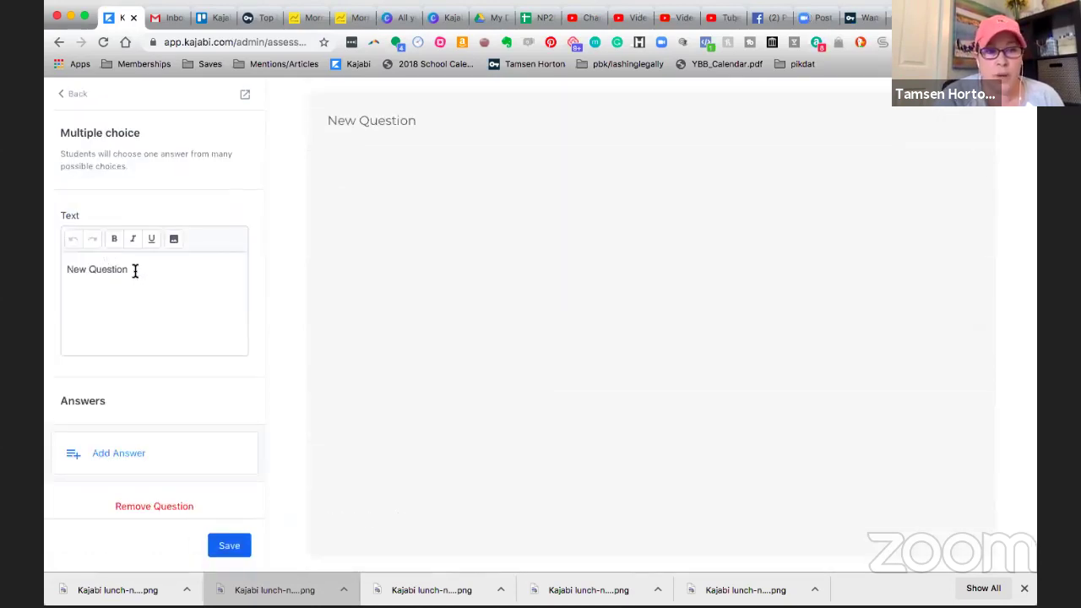
# Replace the multiple choice question's placeholder text with "Would you recommend this product/service/membership?".
pyautogui.tripleClick(134, 270)
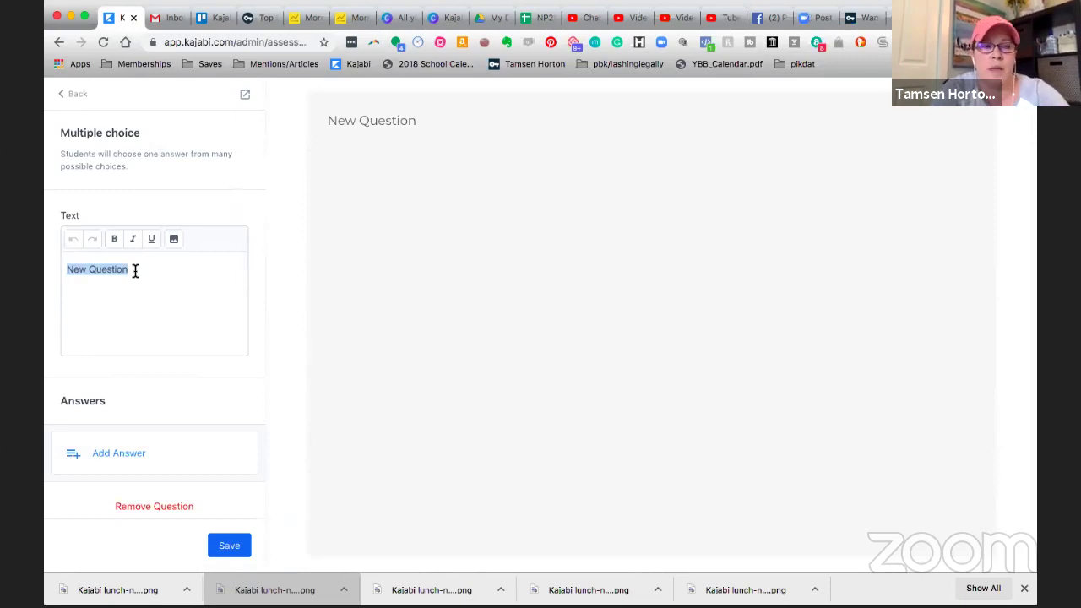
pyautogui.write('W')
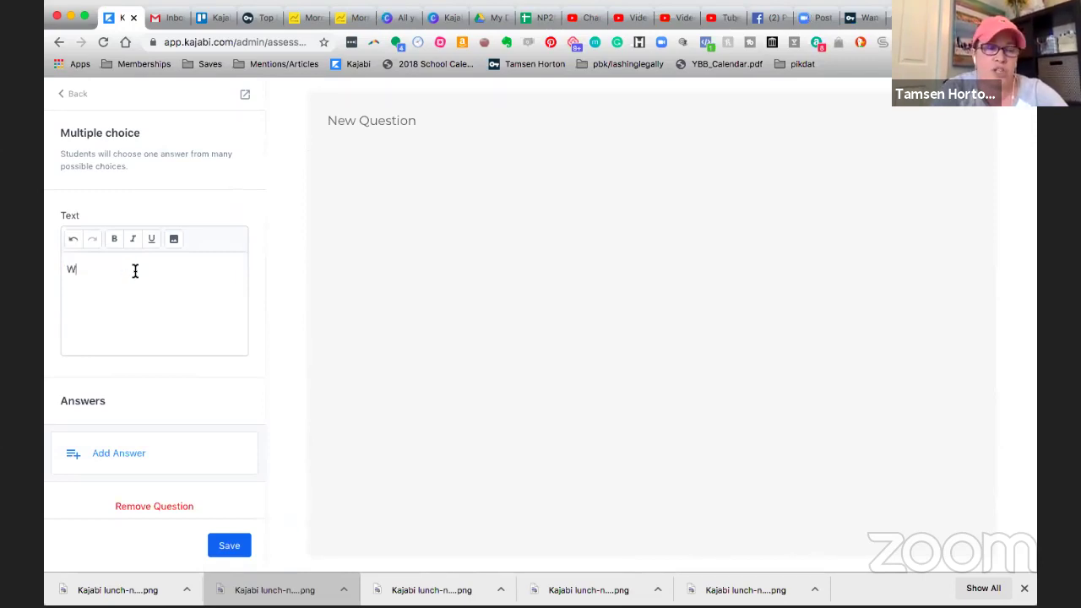
pyautogui.write('ould you reco')
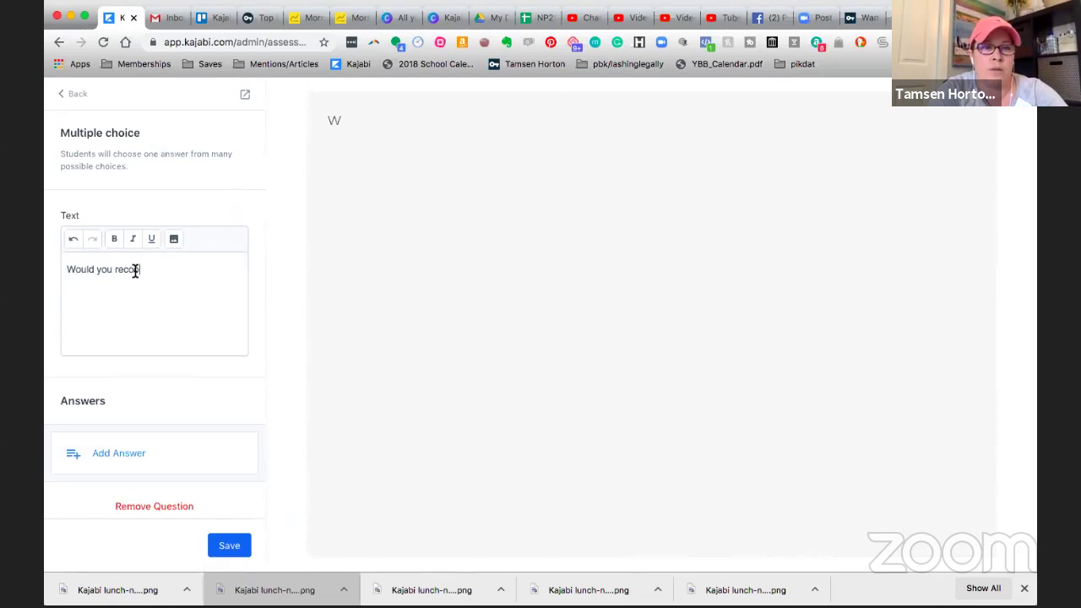
pyautogui.write('mme')
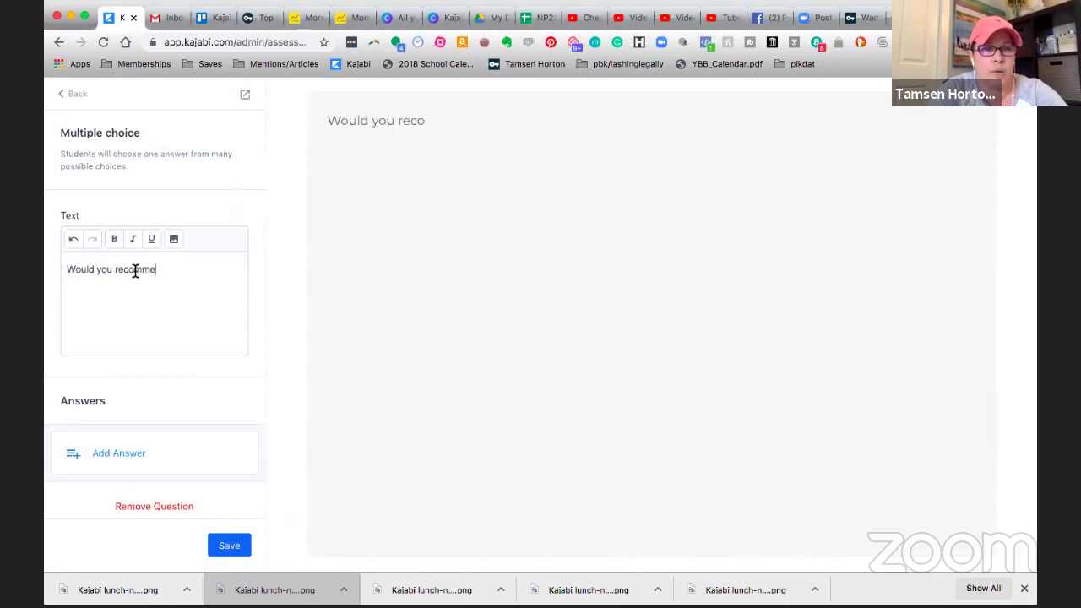
pyautogui.write('nd this product')
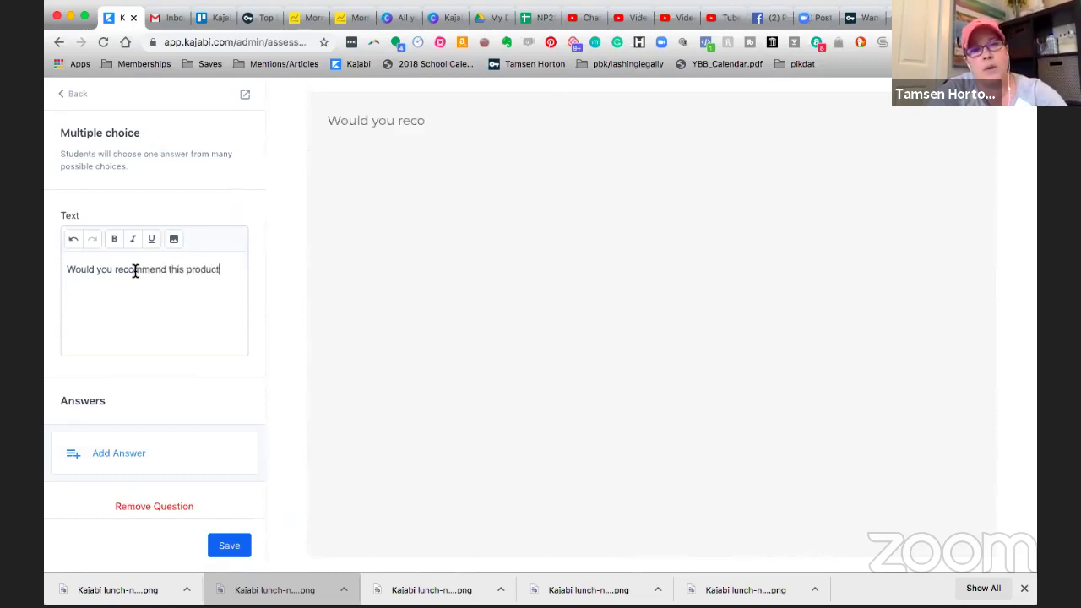
pyautogui.write('/service/membership?')
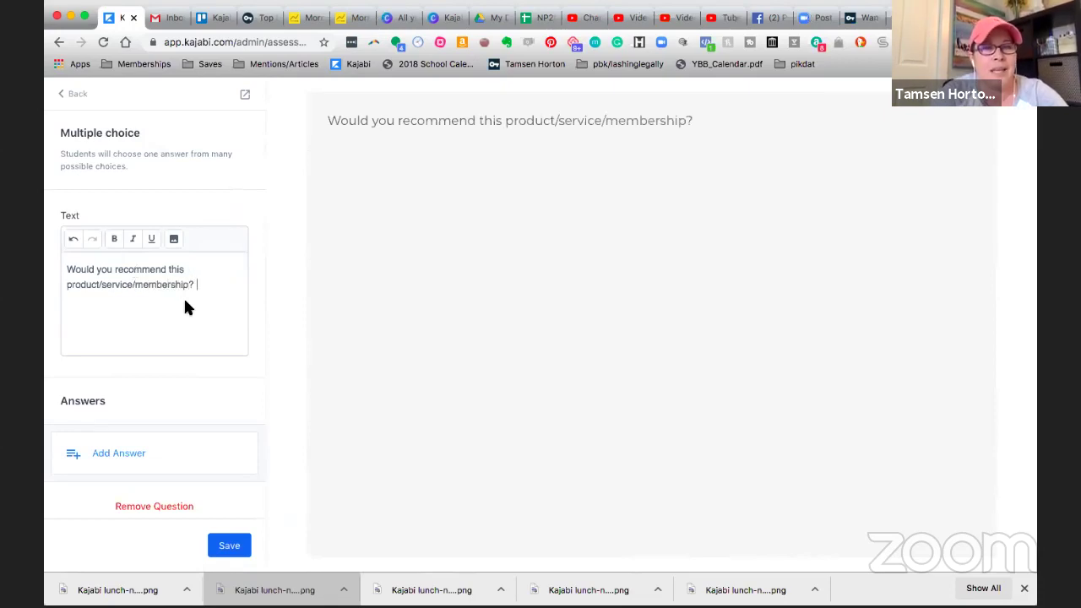
pyautogui.scroll(-1, 186, 308)
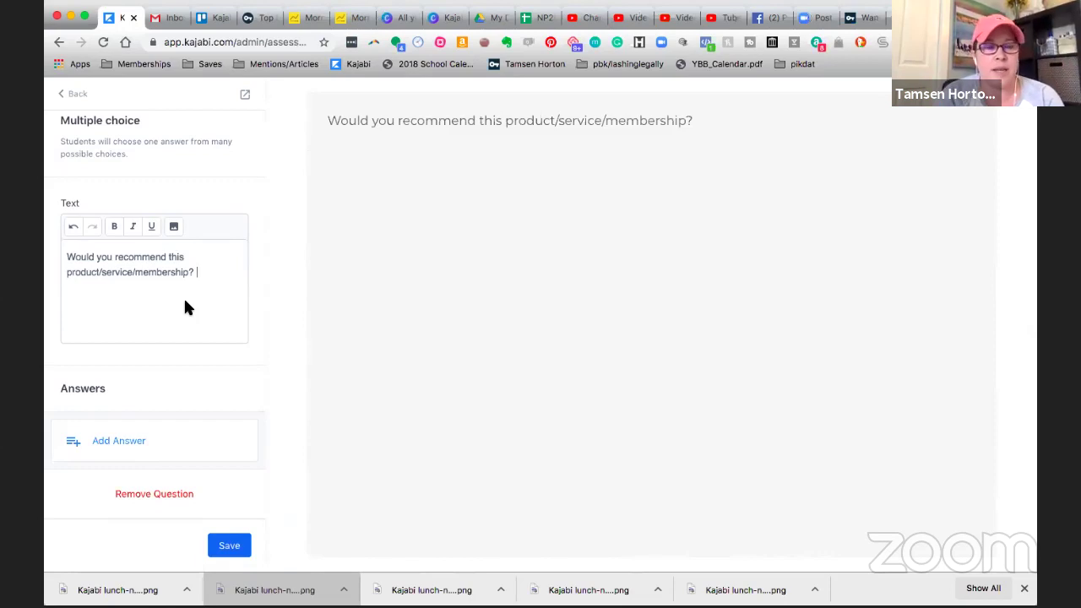
# Add an answer to the multiple choice question reading "Yes, Love it! Would recommend all the time.".
pyautogui.click(119, 444)
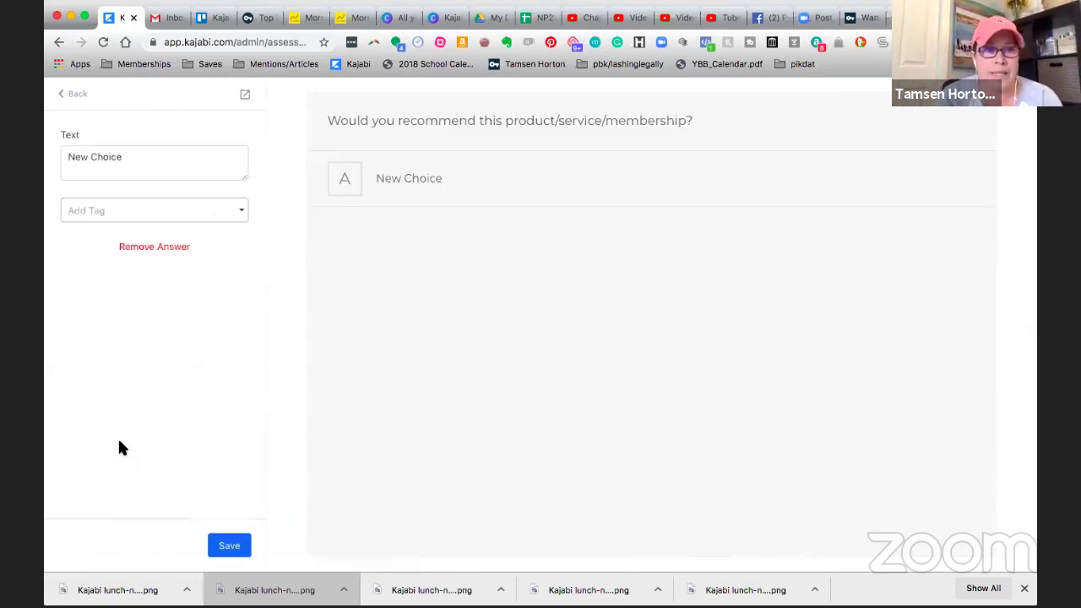
pyautogui.tripleClick(130, 160)
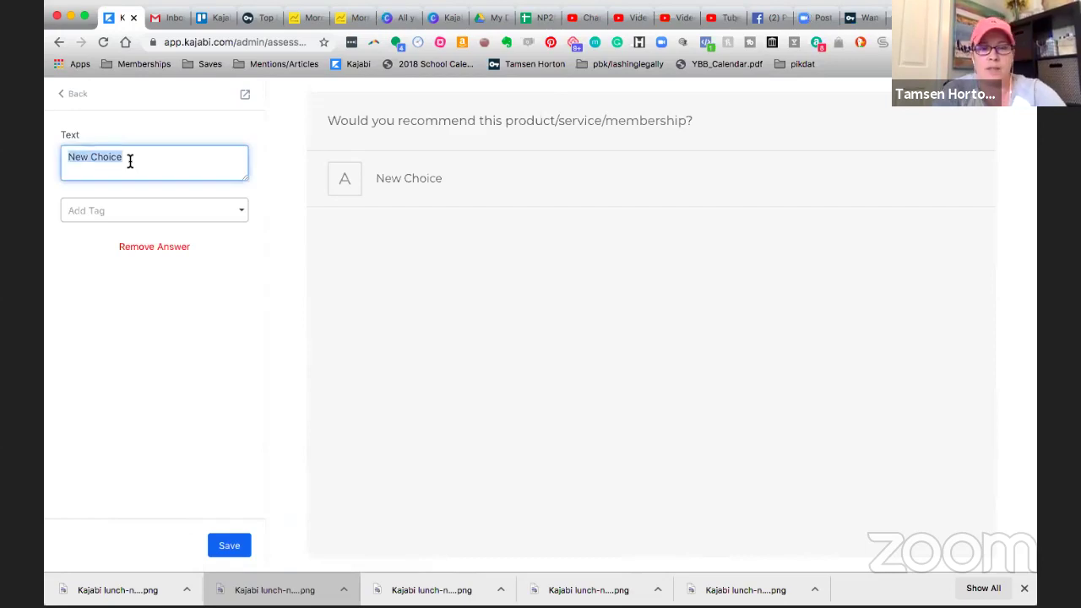
pyautogui.write('Yes, Love it!')
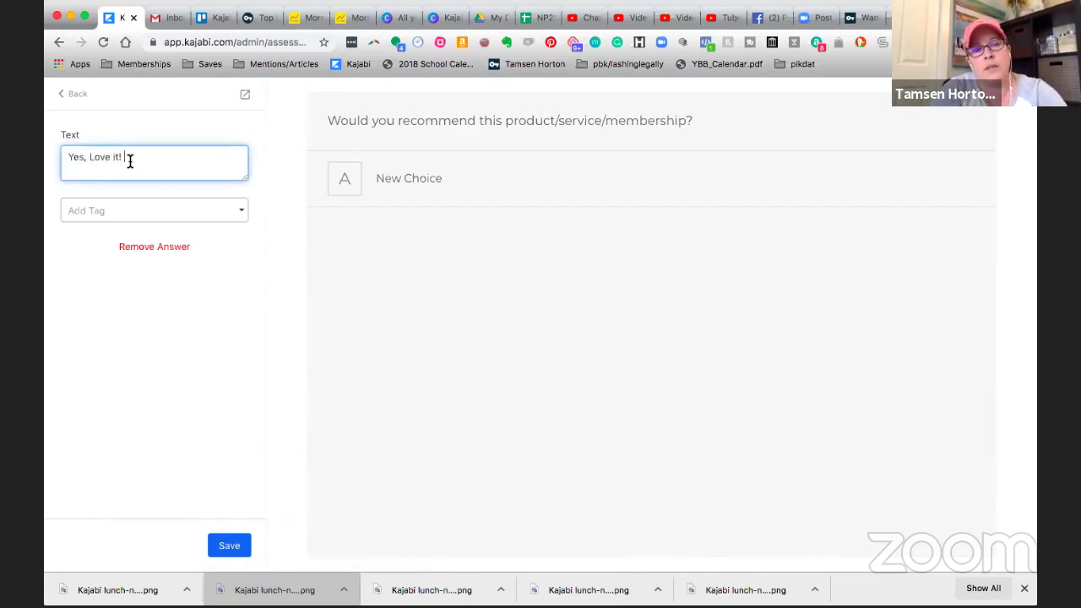
pyautogui.write(' Would recom')
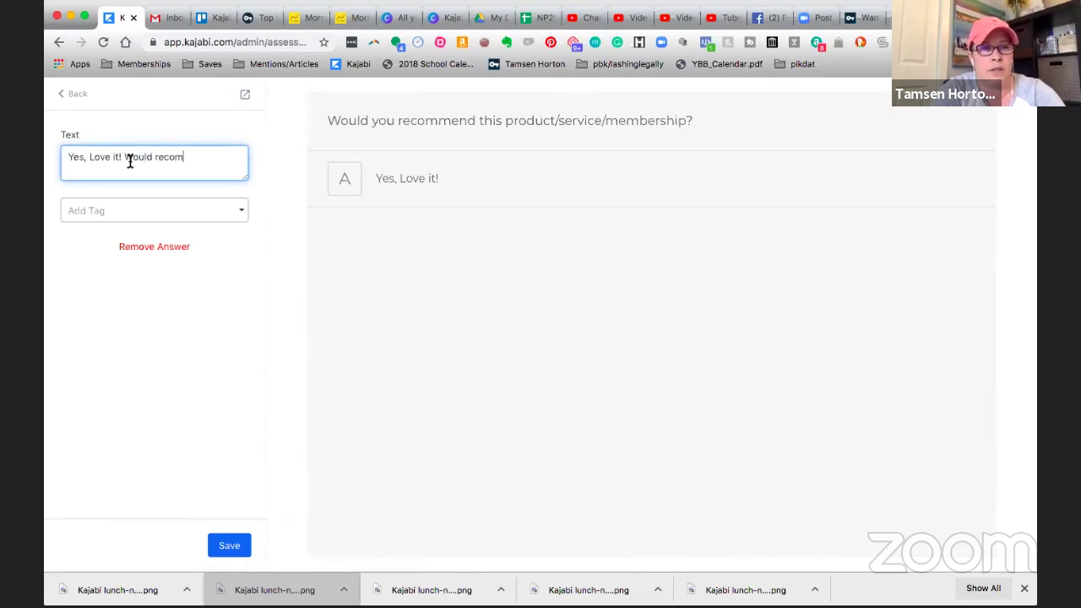
pyautogui.write('mend all the time.')
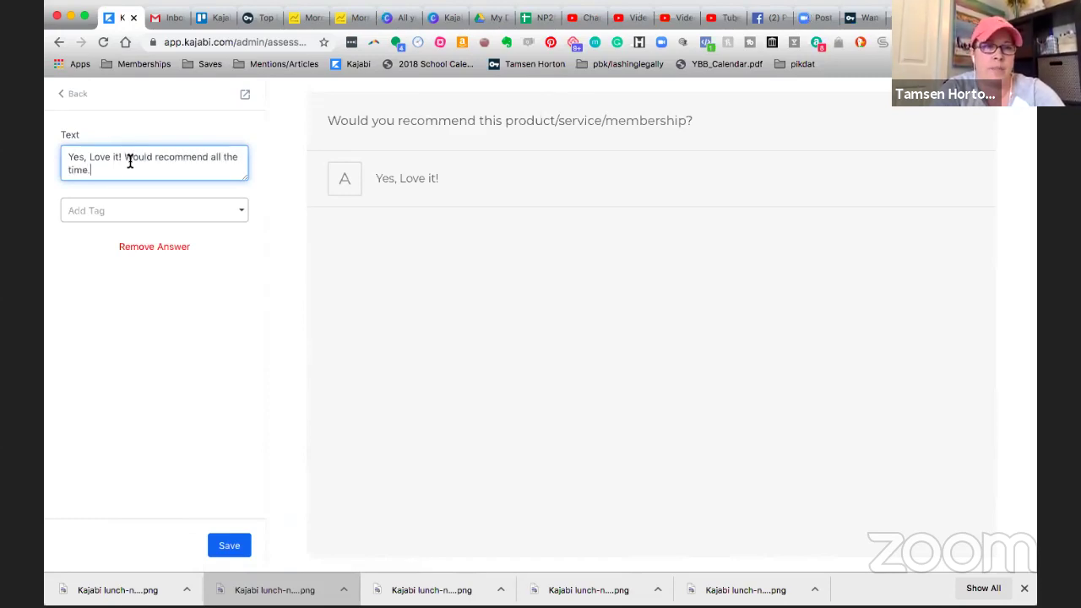
# Create the tag "Recommend", assign it to the positive answer and save.
pyautogui.click(242, 213)
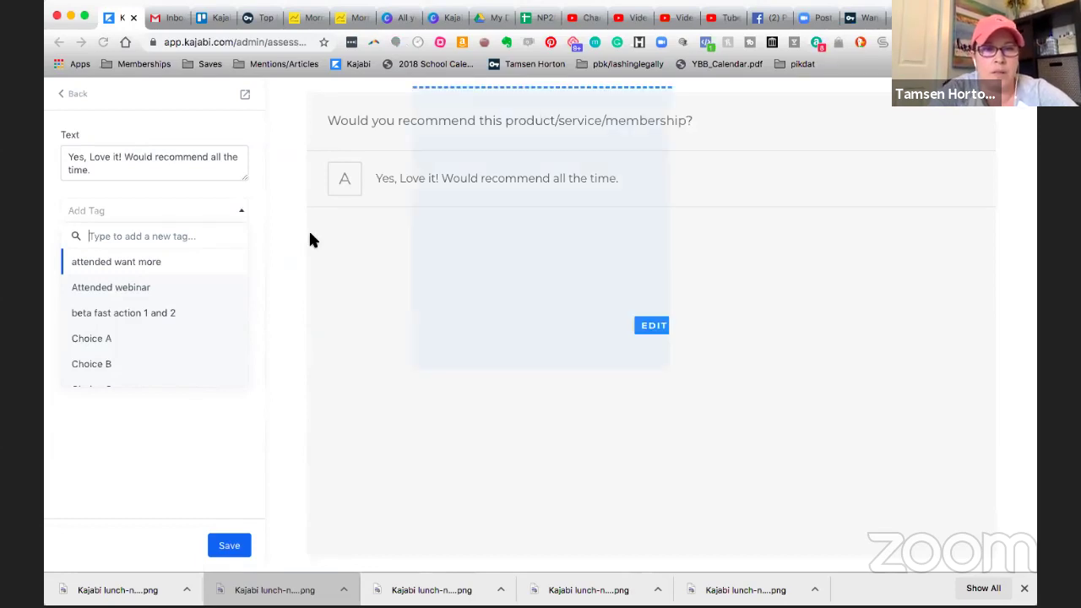
pyautogui.click(172, 236)
pyautogui.write('Recommend')
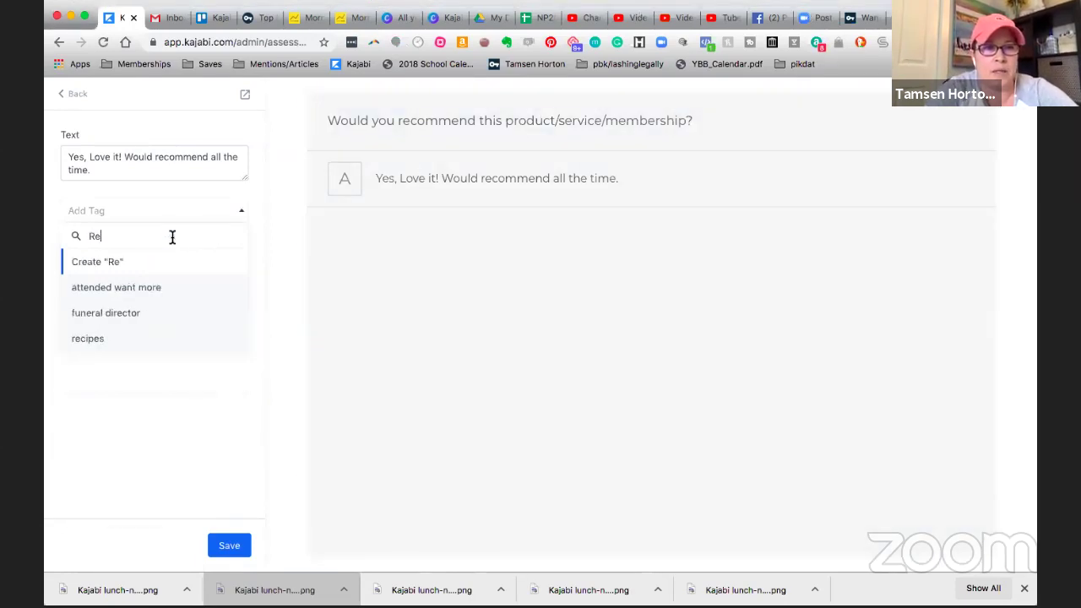
pyautogui.click(128, 262)
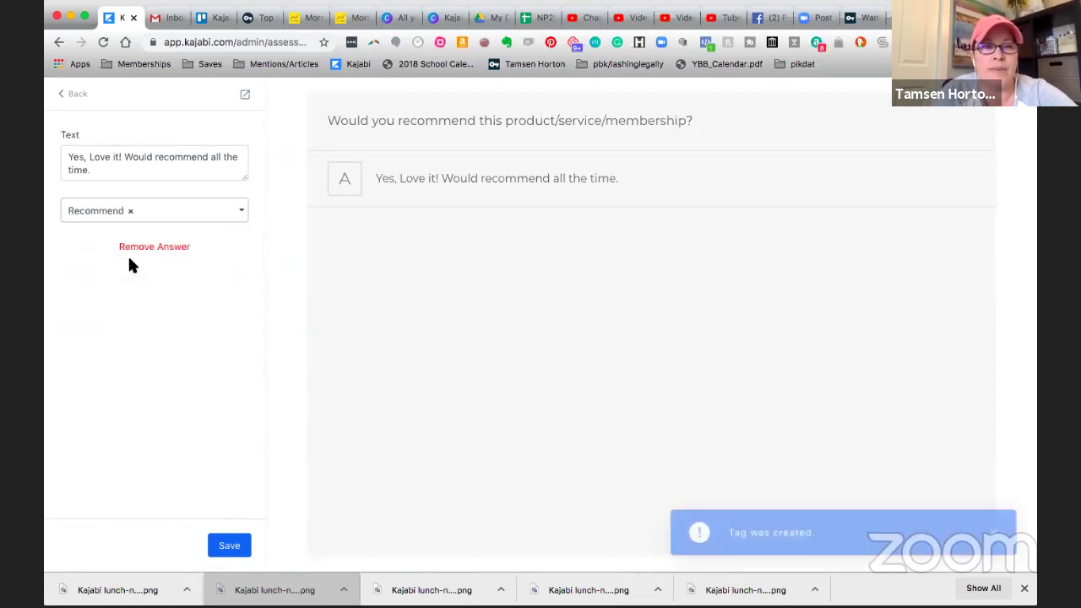
pyautogui.click(228, 546)
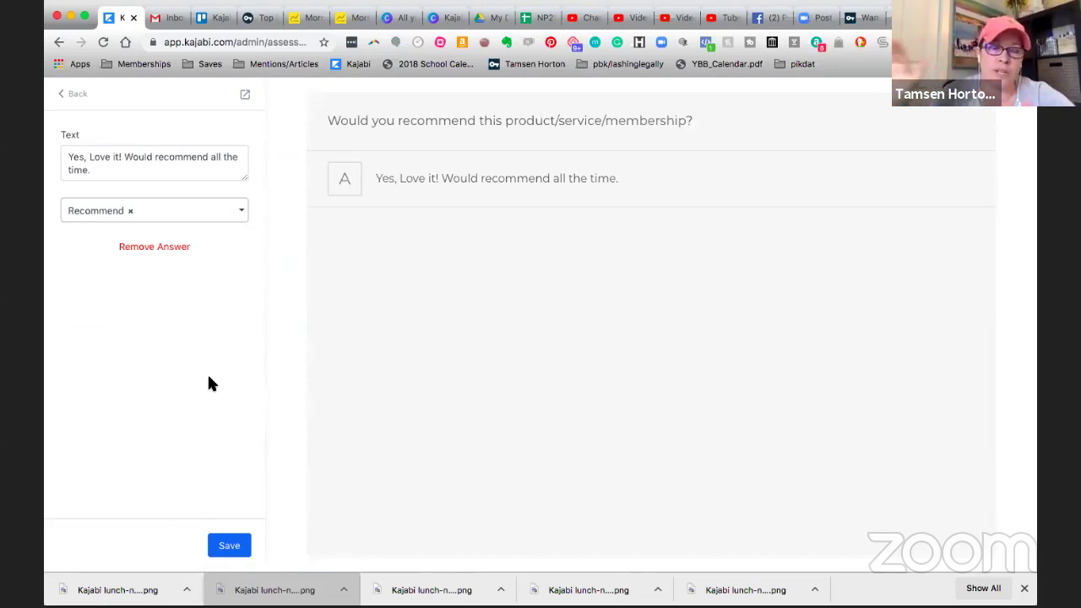
# Return to the multiple choice question and add a second answer reading "No, this just wasn't a good experience for me.".
pyautogui.click(75, 97)
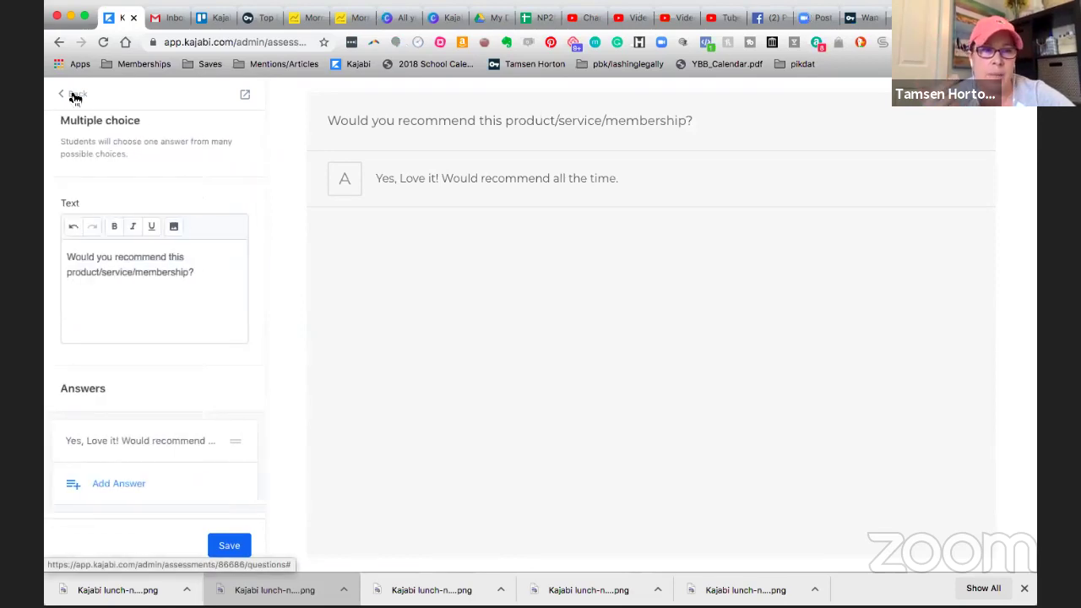
pyautogui.scroll(-2, 161, 273)
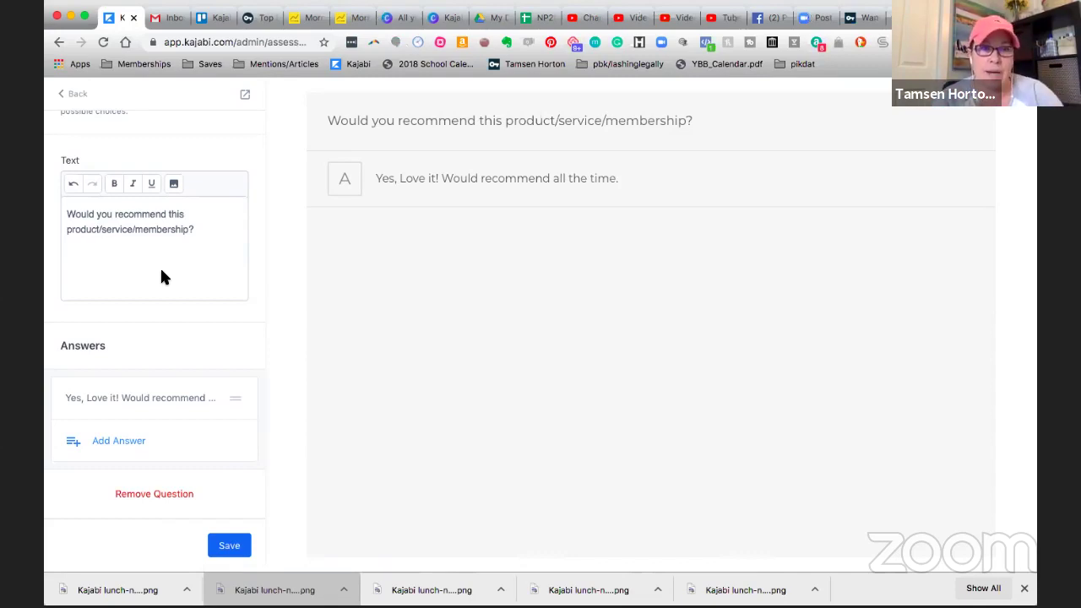
pyautogui.click(123, 442)
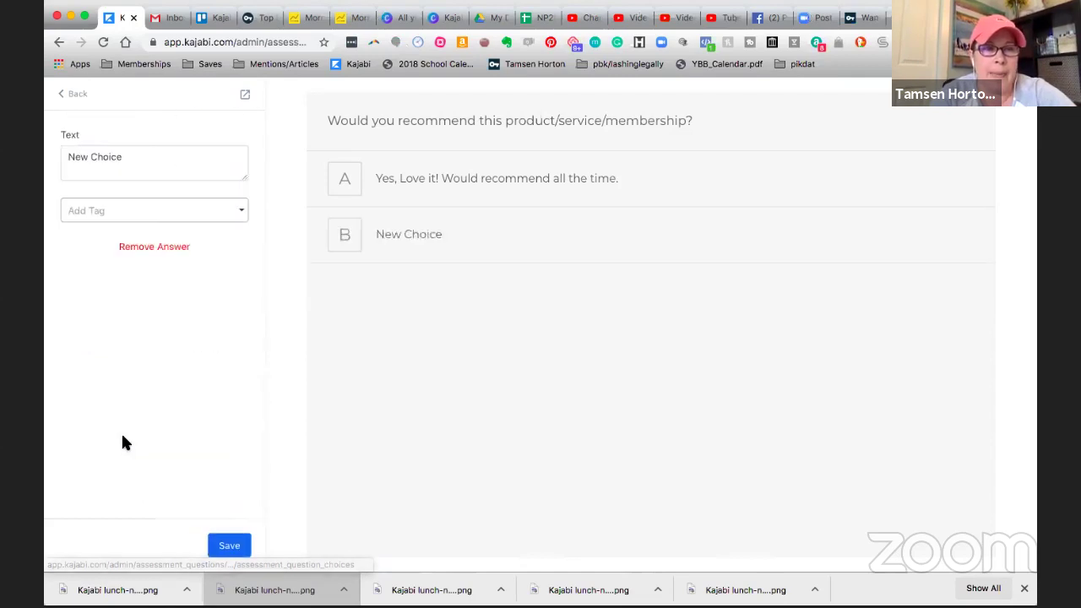
pyautogui.doubleClick(131, 160)
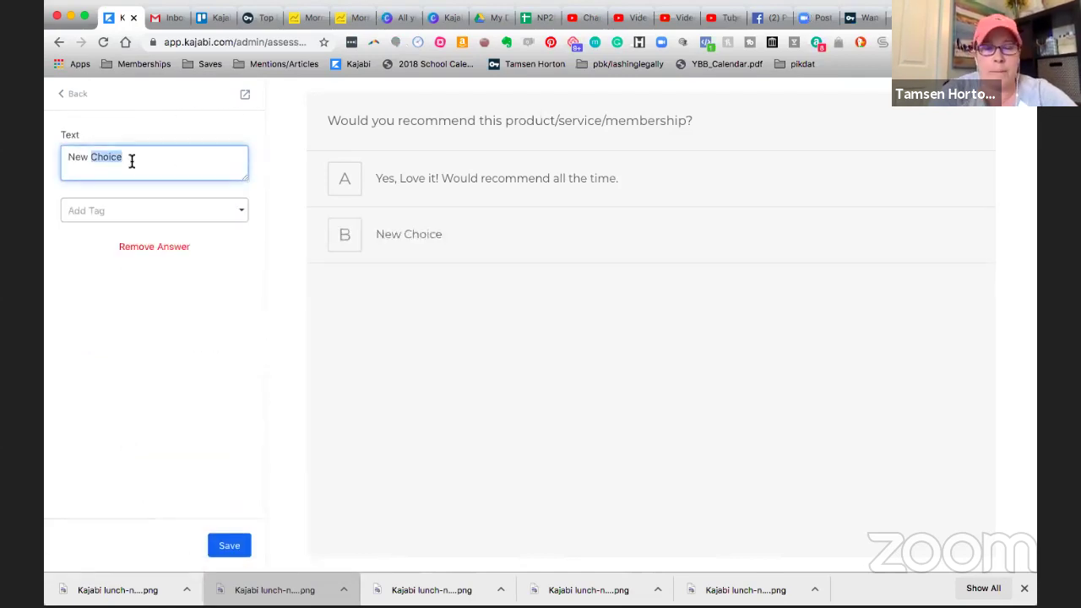
pyautogui.tripleClick(131, 160)
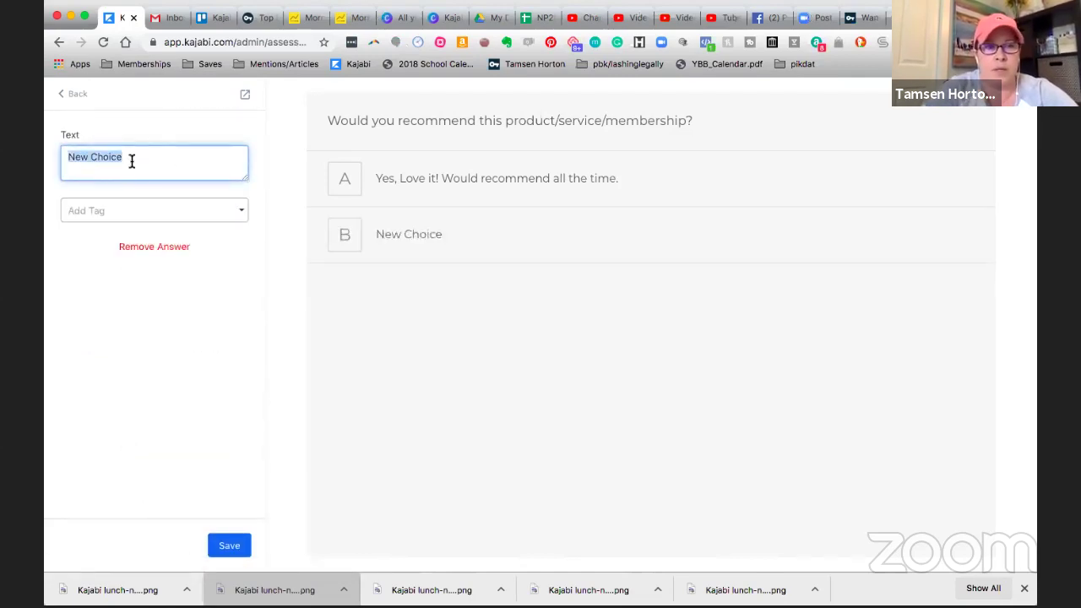
pyautogui.write('No, this ')
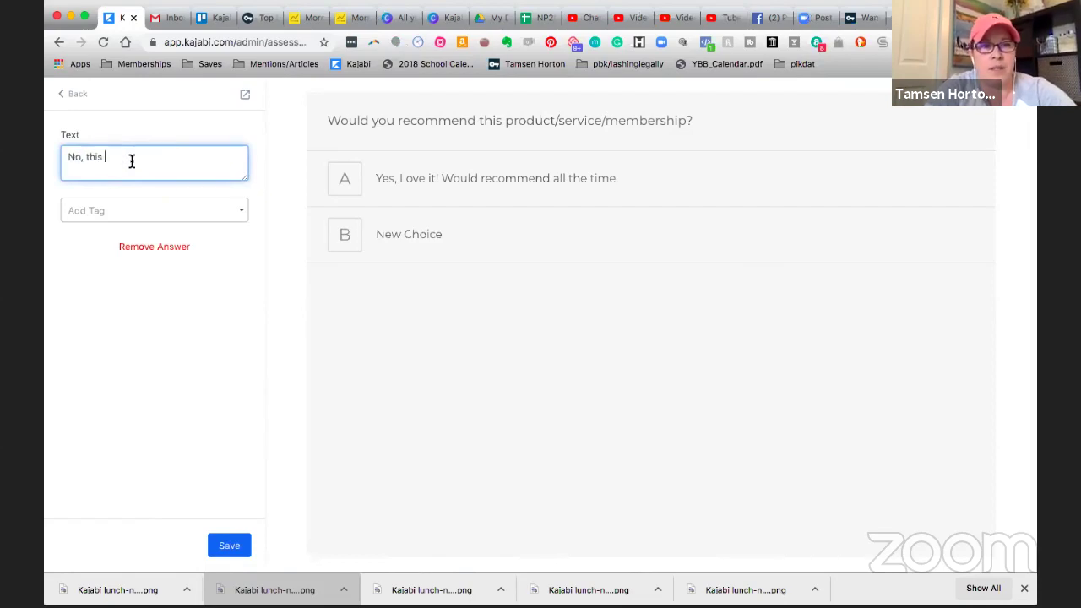
pyautogui.write("just wasn't")
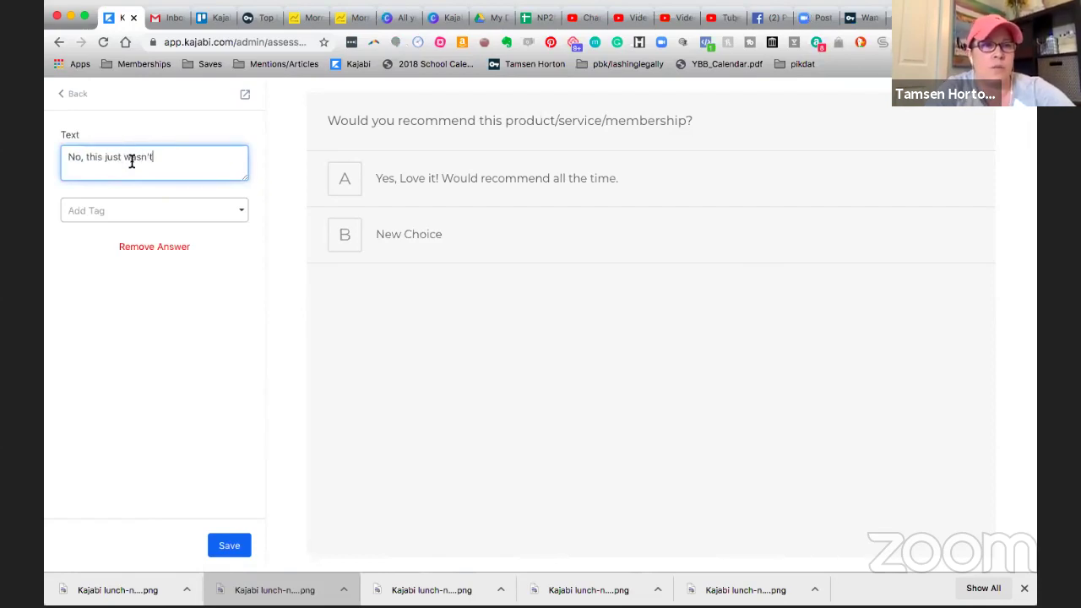
pyautogui.write(' a good ')
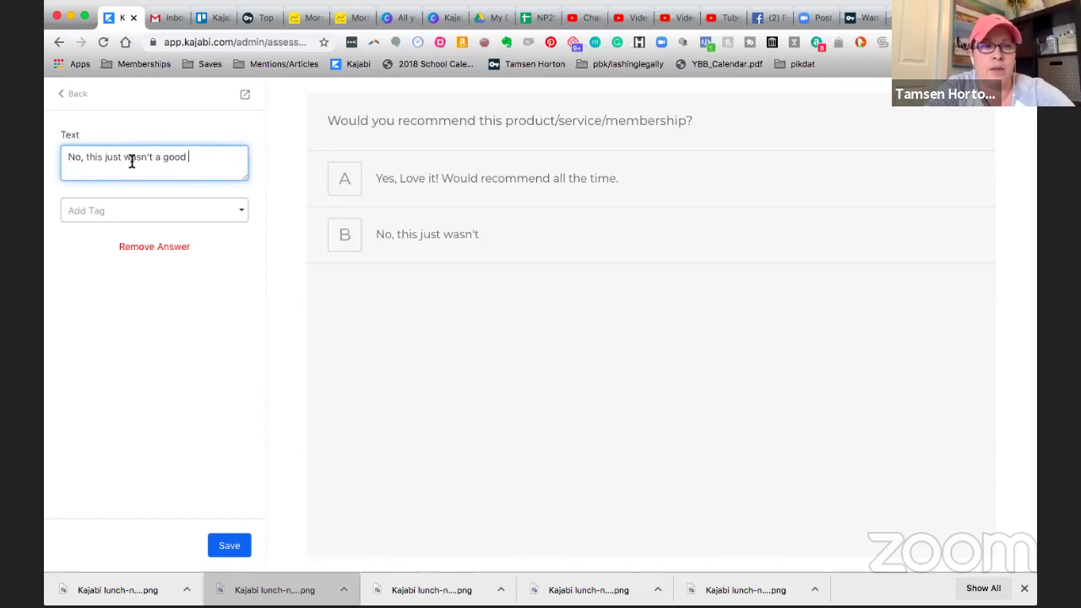
pyautogui.write('experience for me.')
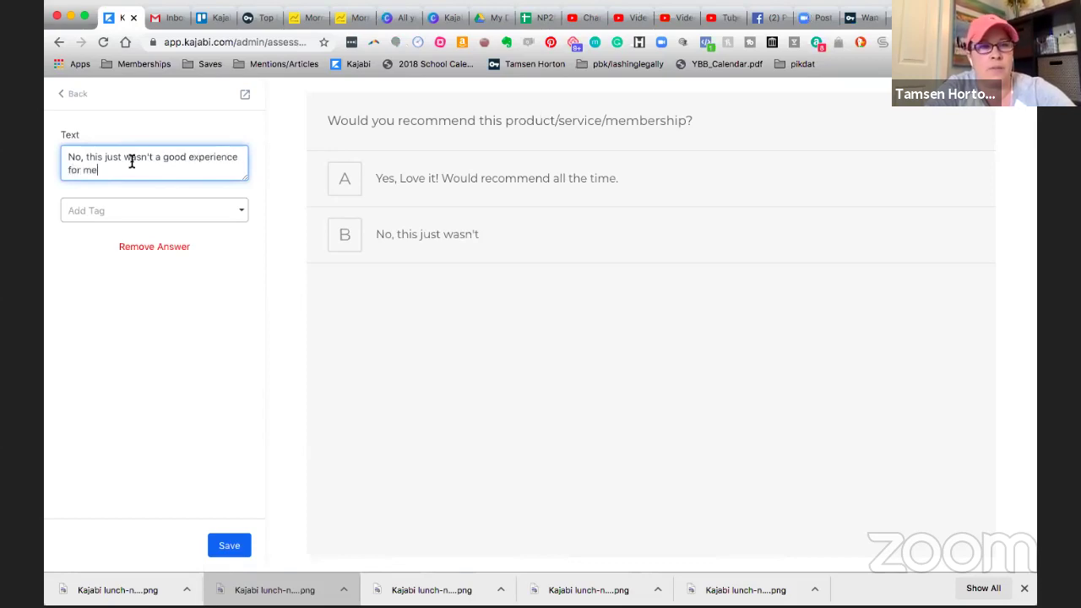
# Create the tag "Not recommending", assign it to the negative answer and save.
pyautogui.click(239, 211)
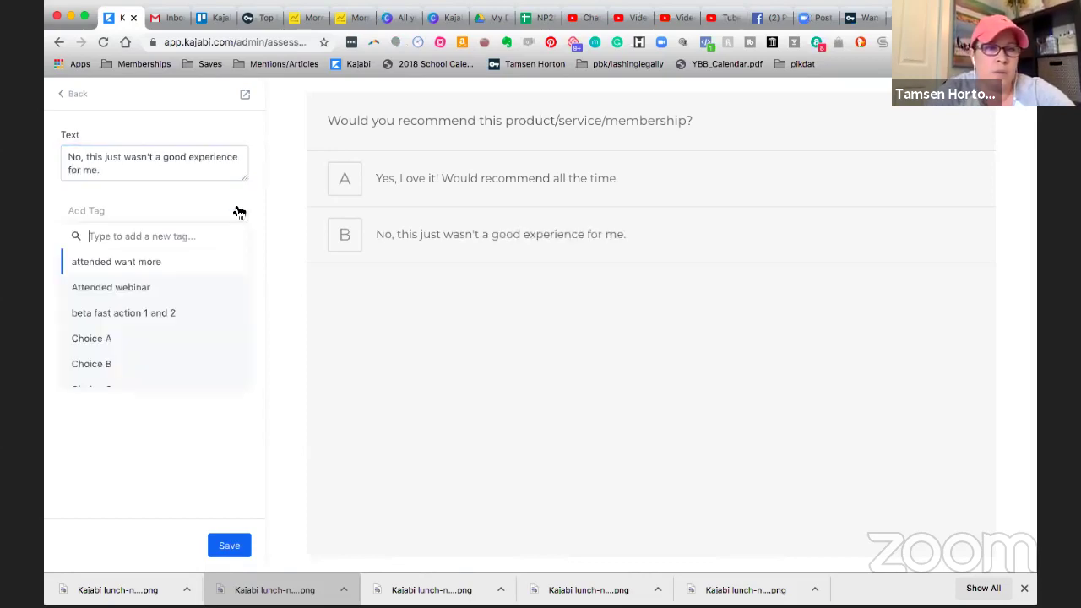
pyautogui.write('Not re')
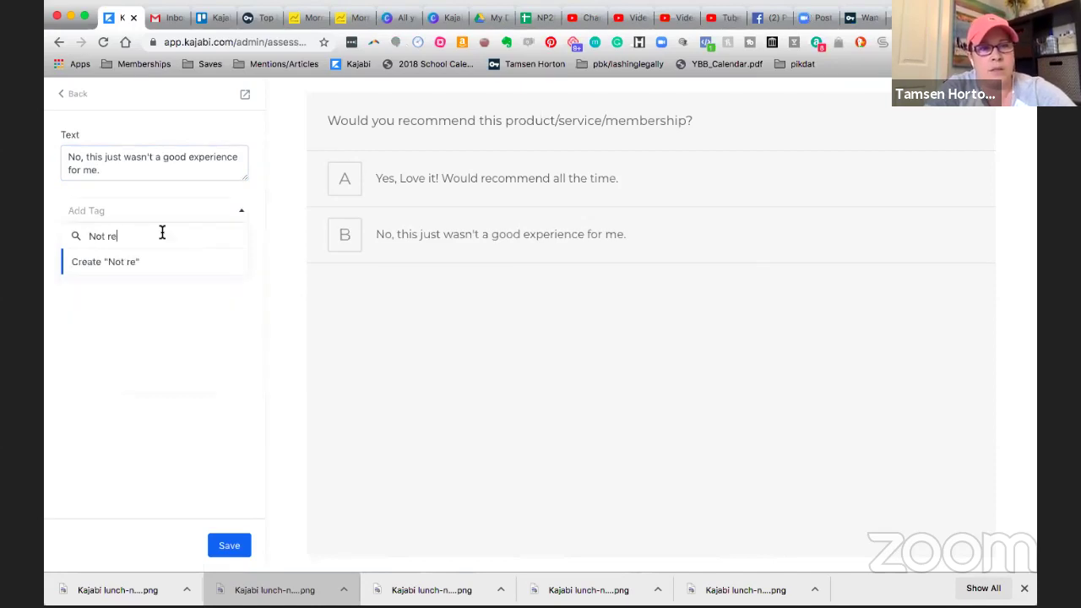
pyautogui.write('commending')
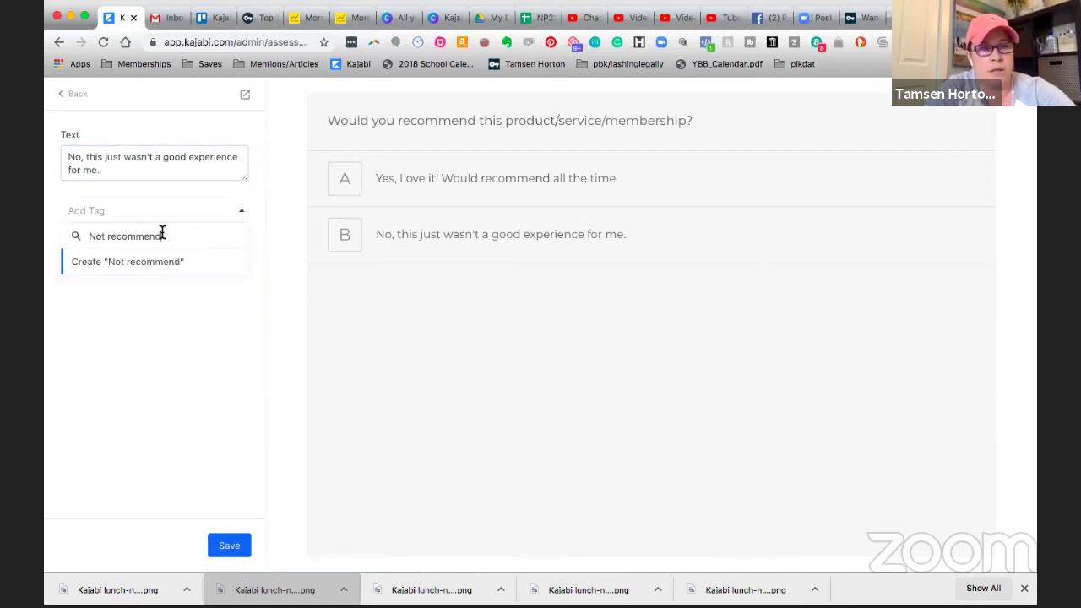
pyautogui.click(146, 271)
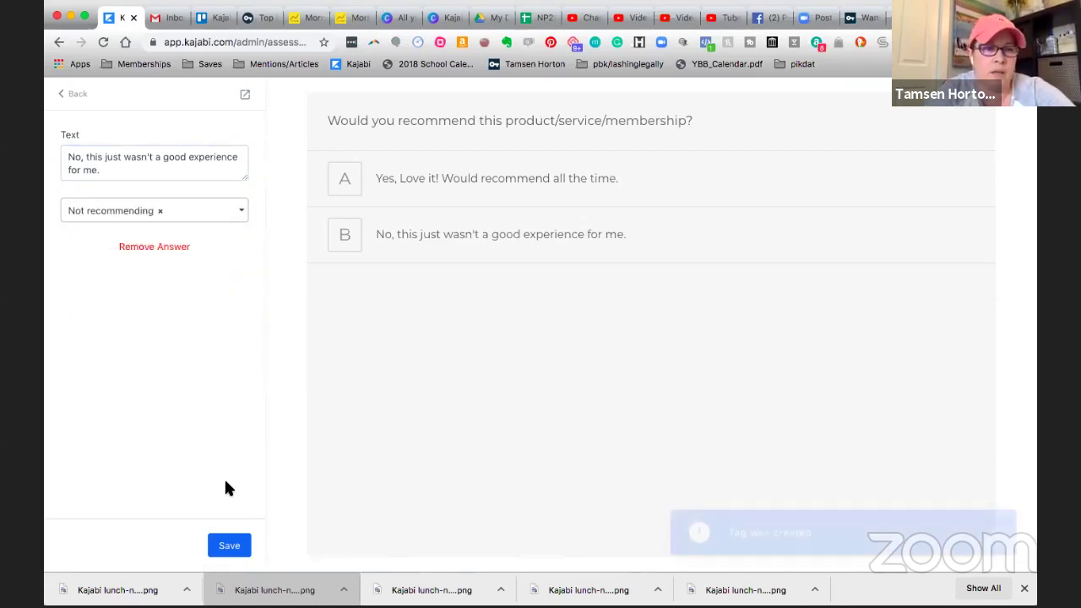
pyautogui.click(235, 544)
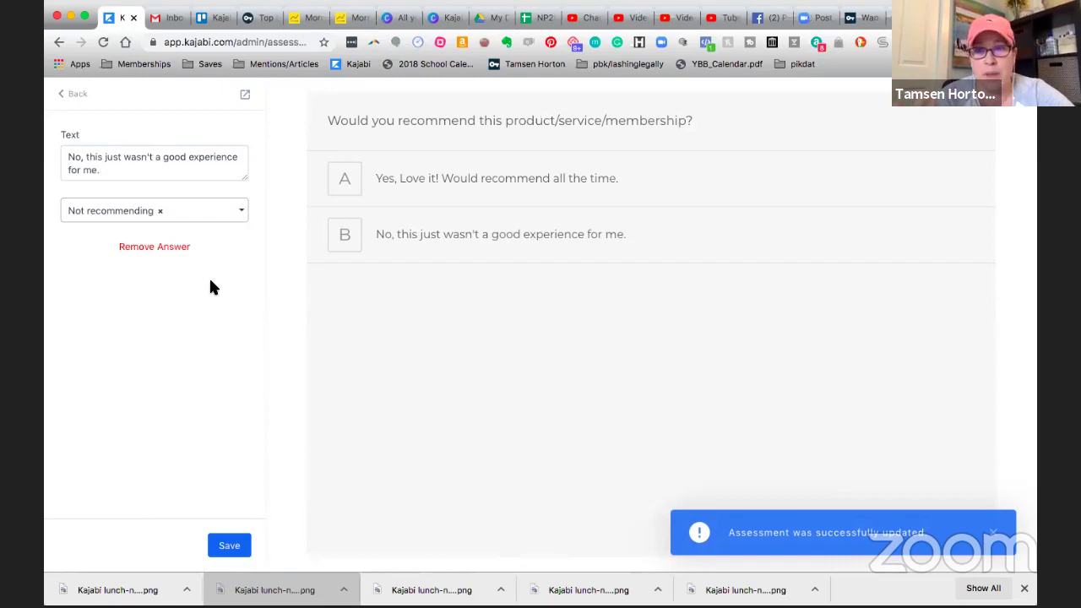
# Save the multiple choice question, then go back to the assessment's question list and save the assessment.
pyautogui.click(76, 98)
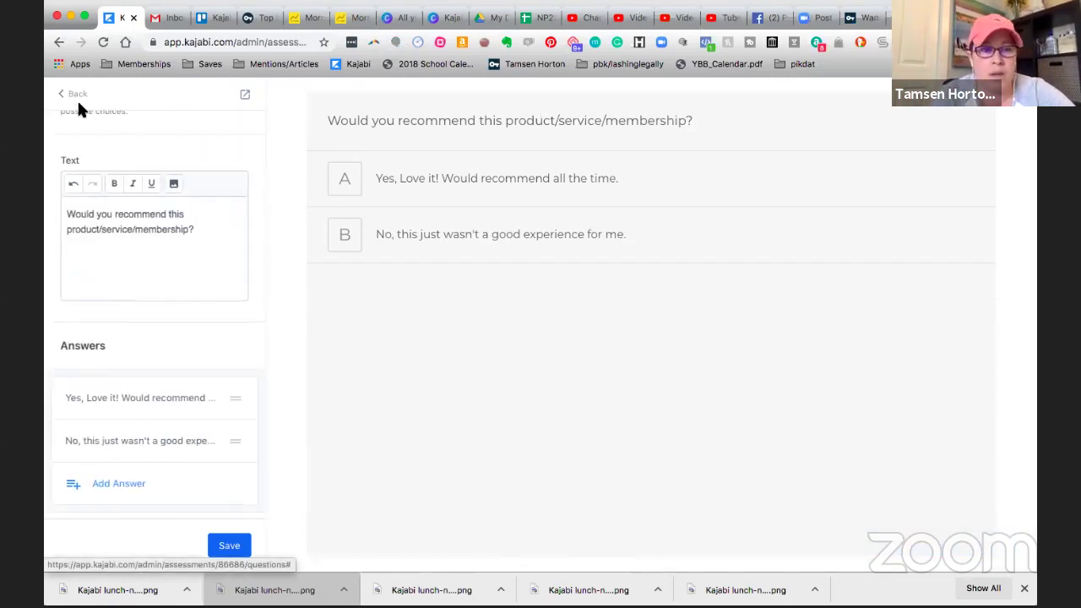
pyautogui.click(231, 545)
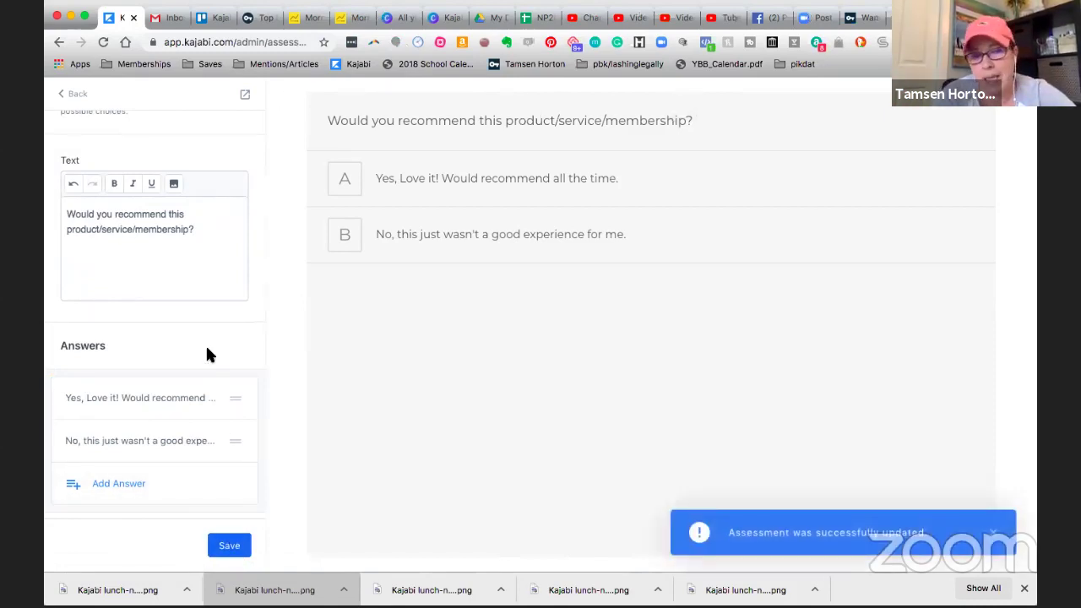
pyautogui.scroll(1, 206, 347)
pyautogui.scroll(1, 207, 355)
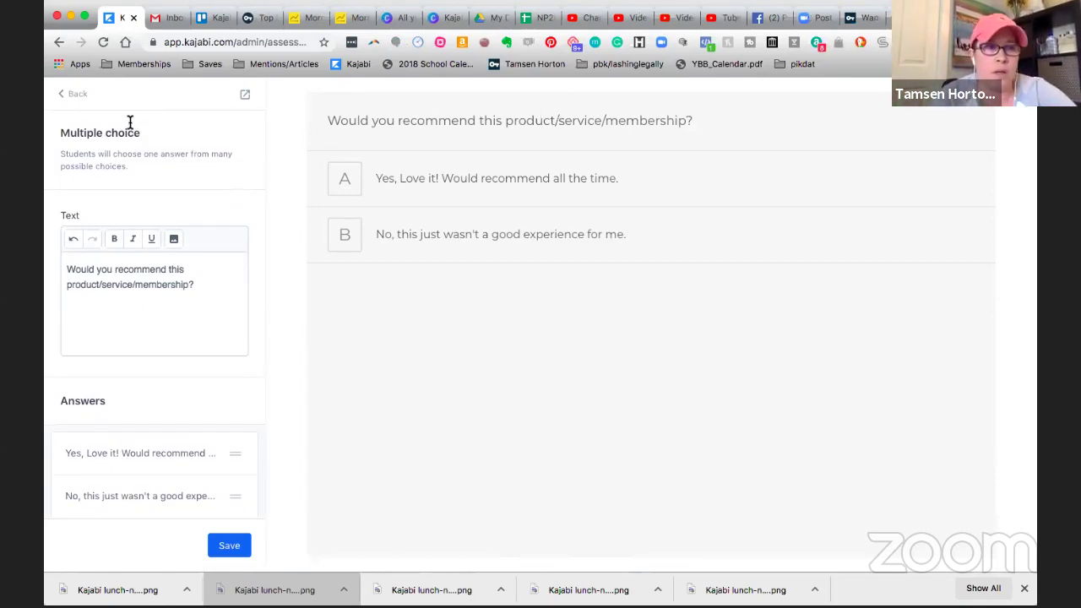
pyautogui.click(76, 94)
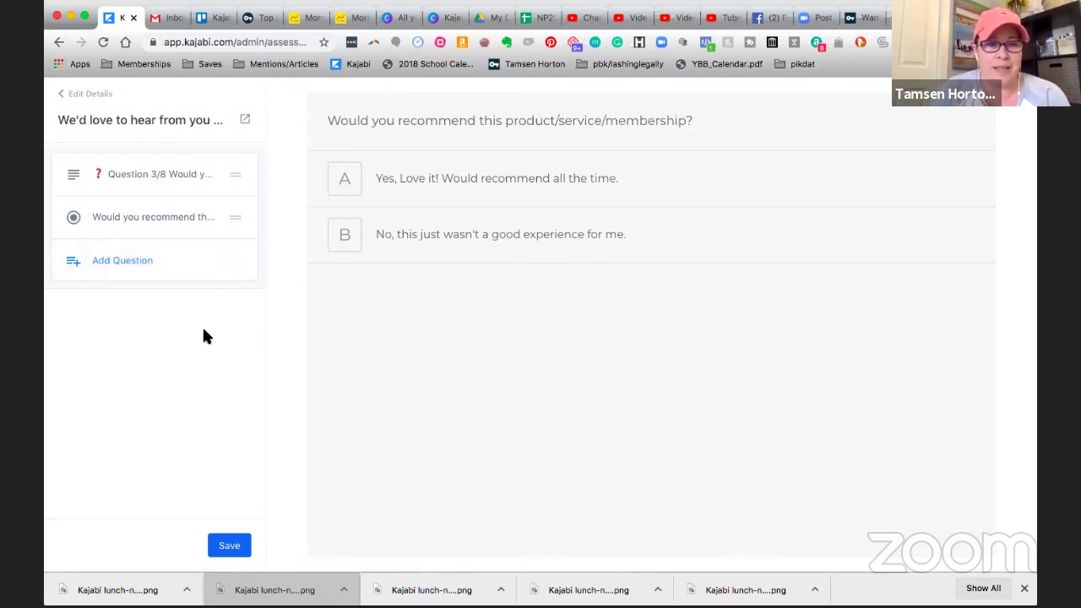
pyautogui.click(232, 546)
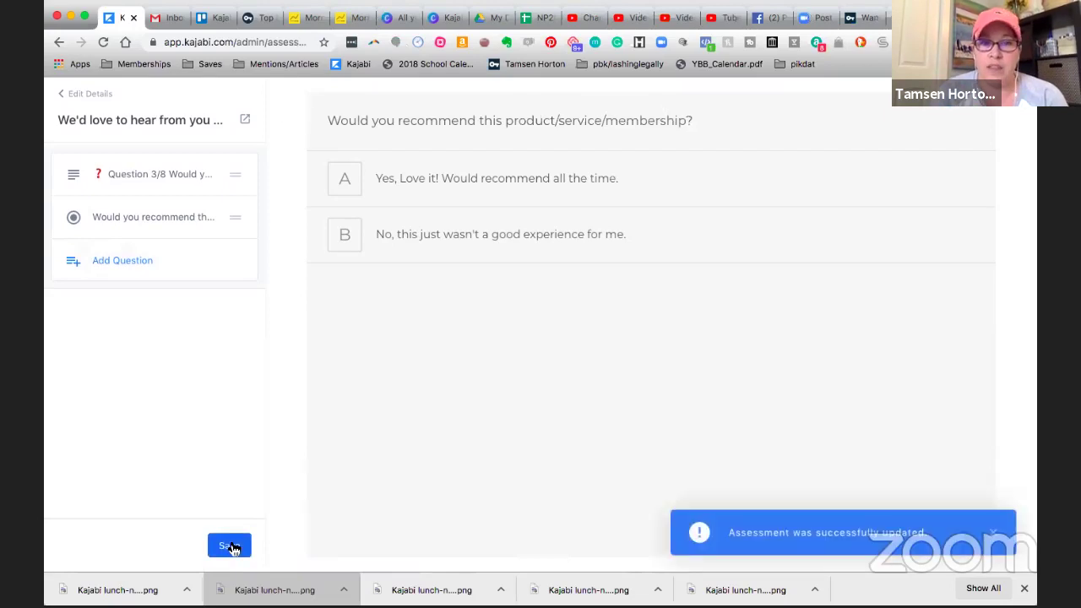
# Go back to the assessment's details page and open the preview of the assessment.
pyautogui.click(84, 96)
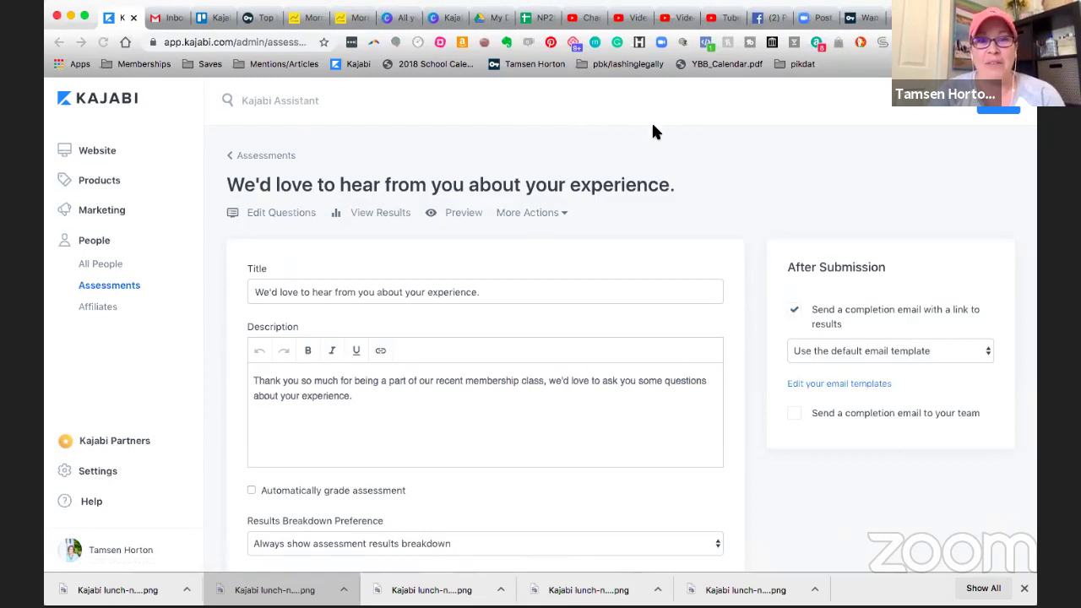
pyautogui.click(439, 212)
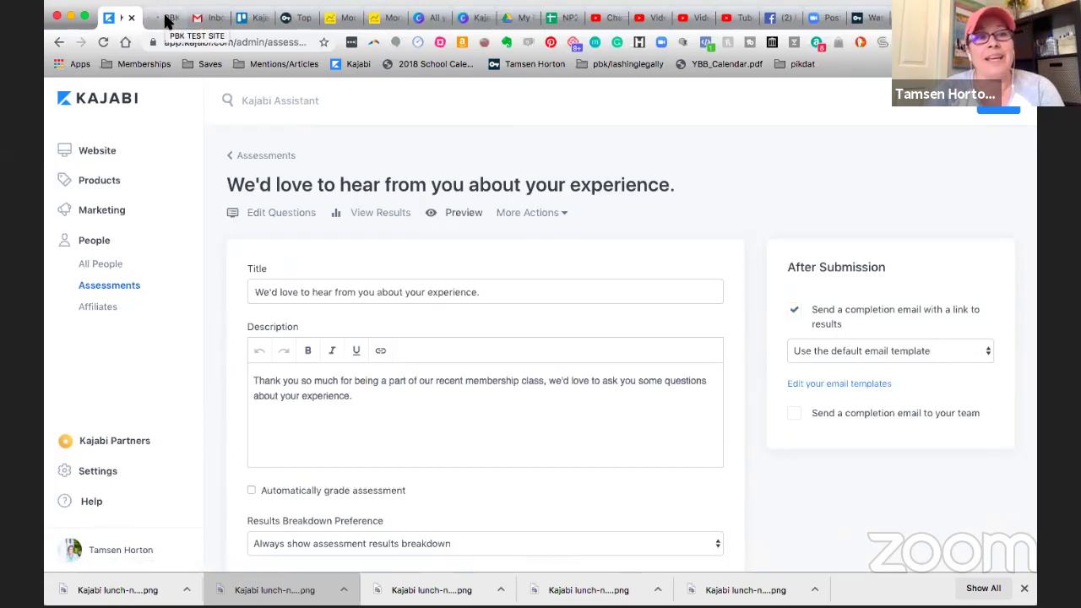
pyautogui.click(167, 22)
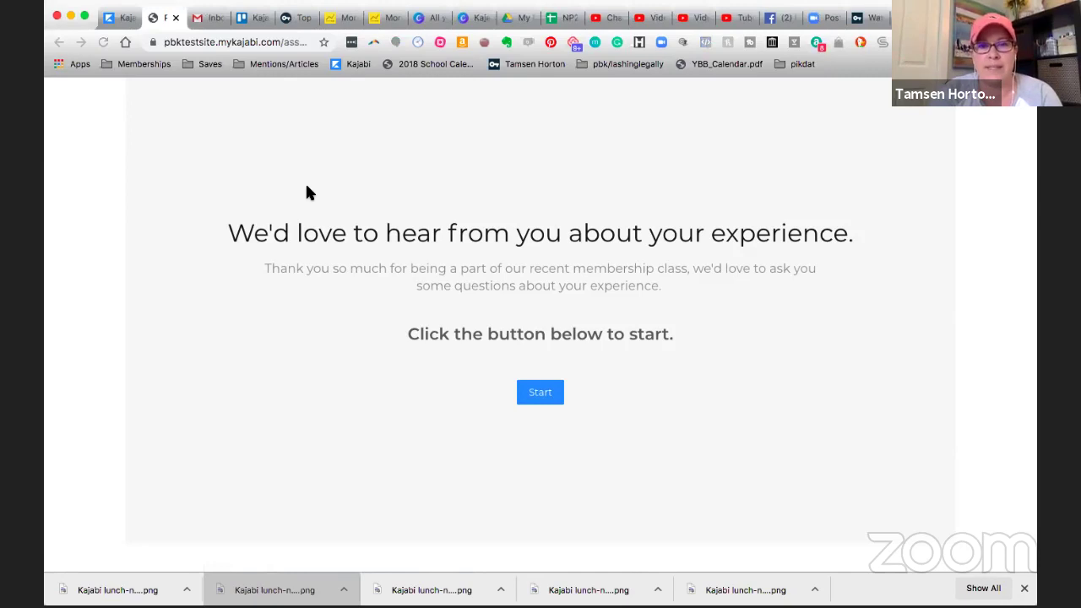
# Take the previewed assessment, answering "test" and "Yes, Love it! Would recommend all the time.", and submit it.
pyautogui.click(544, 393)
pyautogui.click(466, 255)
pyautogui.write('test')
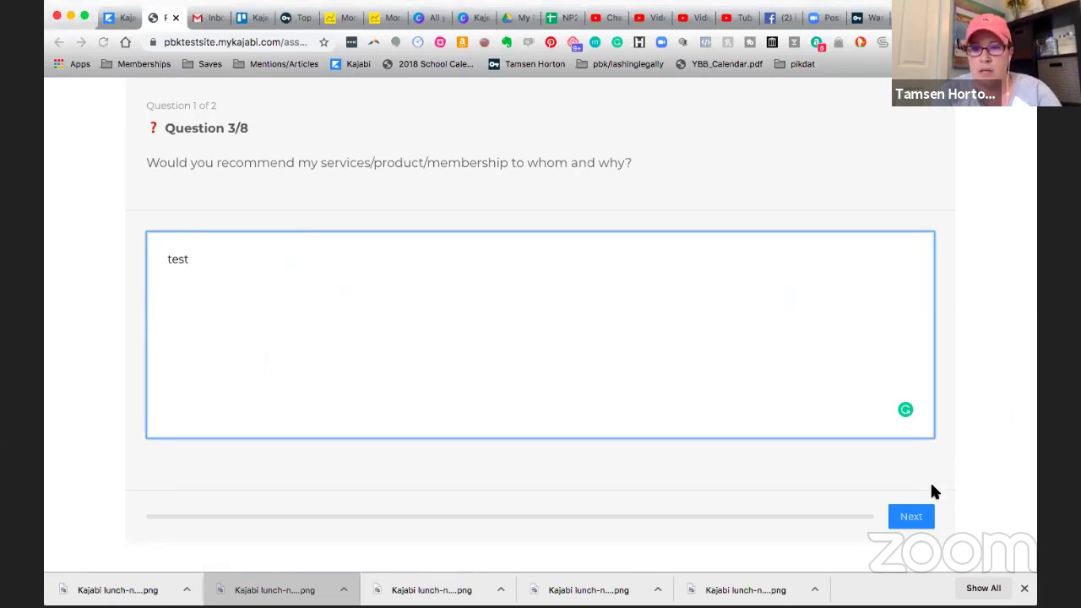
pyautogui.click(910, 516)
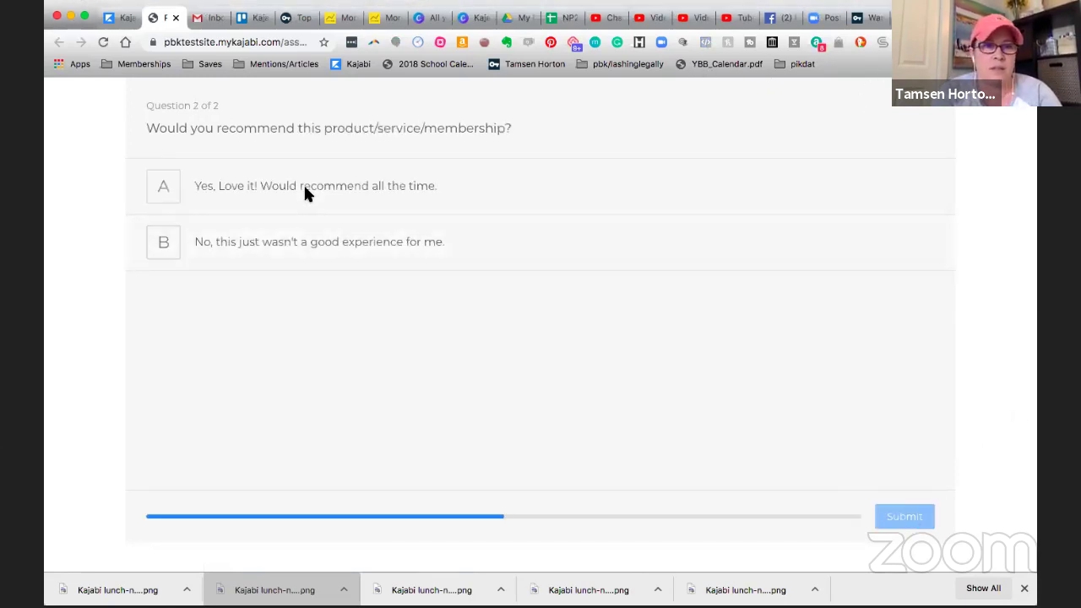
pyautogui.click(167, 184)
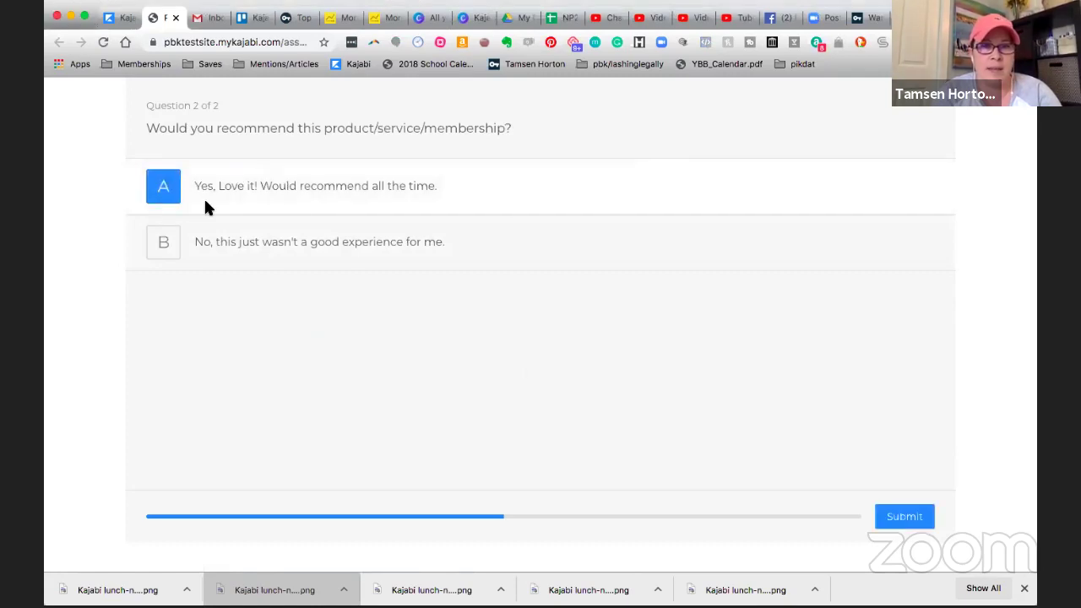
pyautogui.click(919, 523)
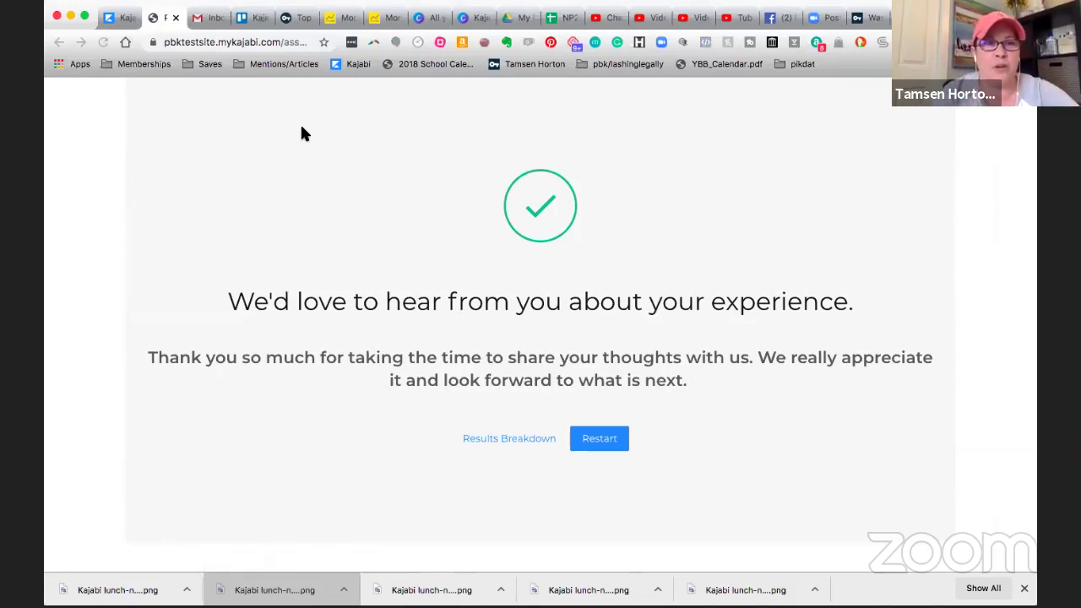
# Return to the Kajabi admin, go to the website's pages and open TEMPLATE FOR STORE PAGE in the page editor.
pyautogui.click(124, 18)
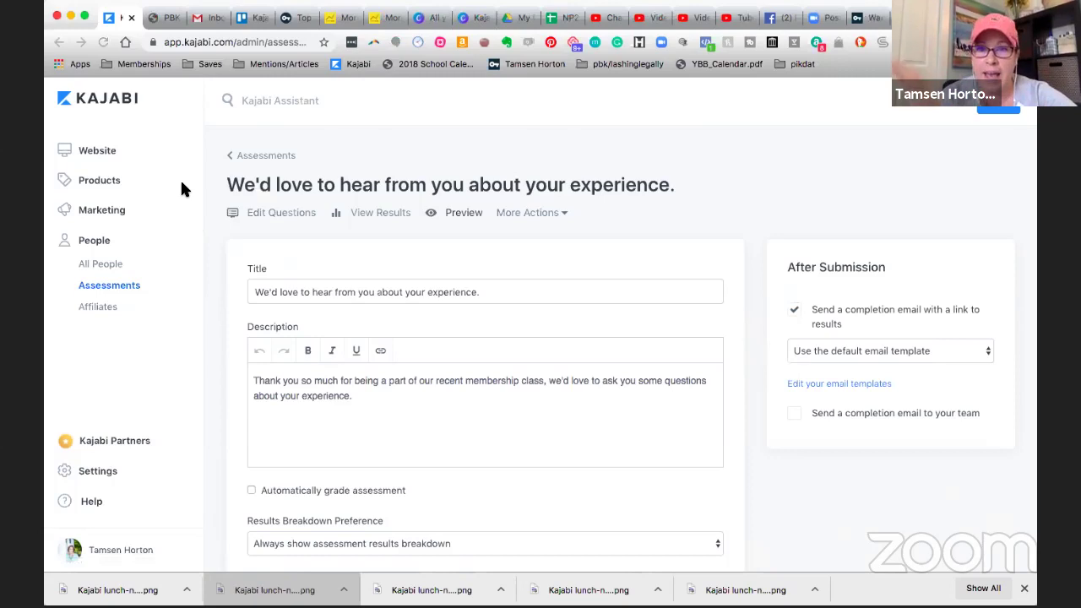
pyautogui.click(99, 151)
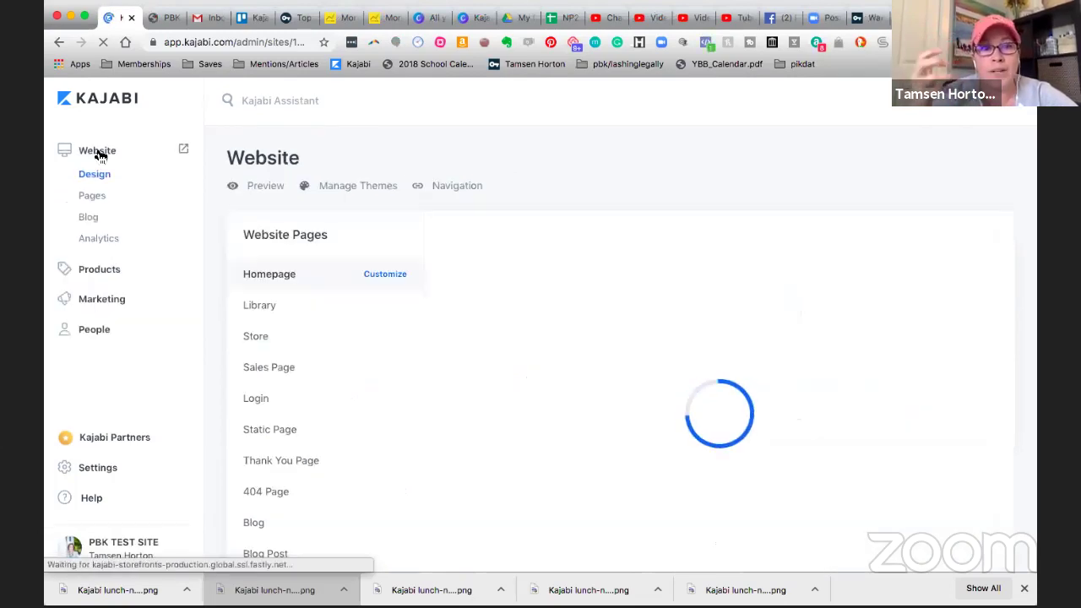
pyautogui.click(99, 197)
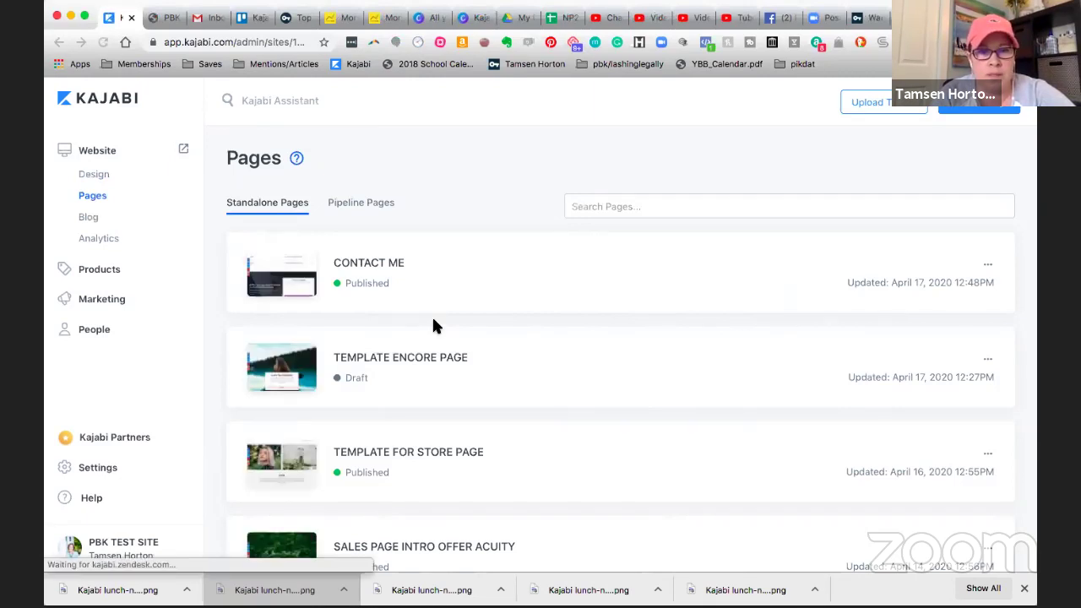
pyautogui.scroll(-2, 432, 320)
pyautogui.scroll(-1, 434, 326)
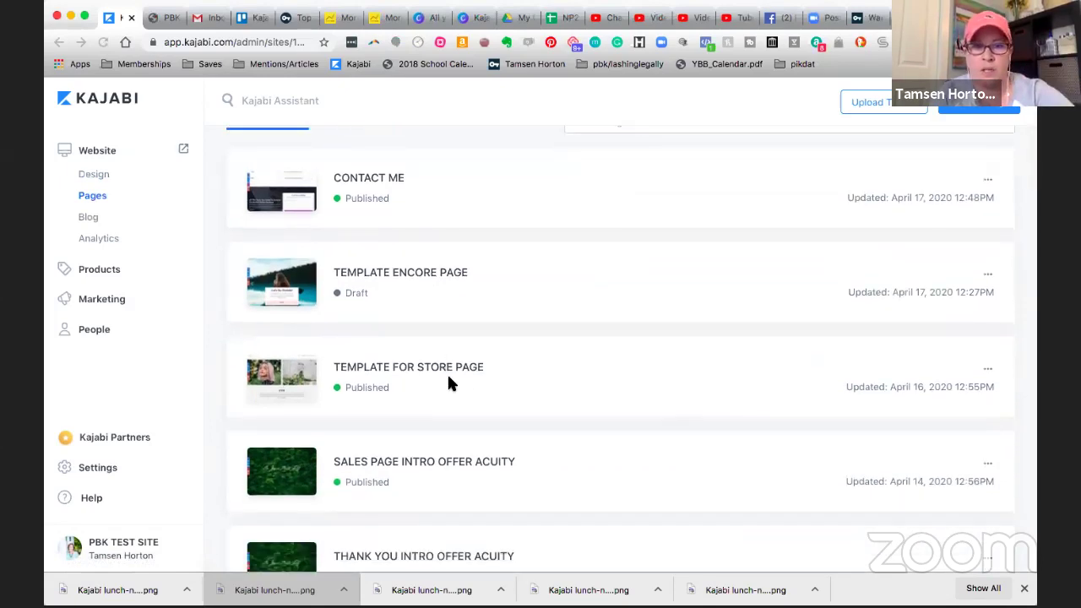
pyautogui.click(410, 367)
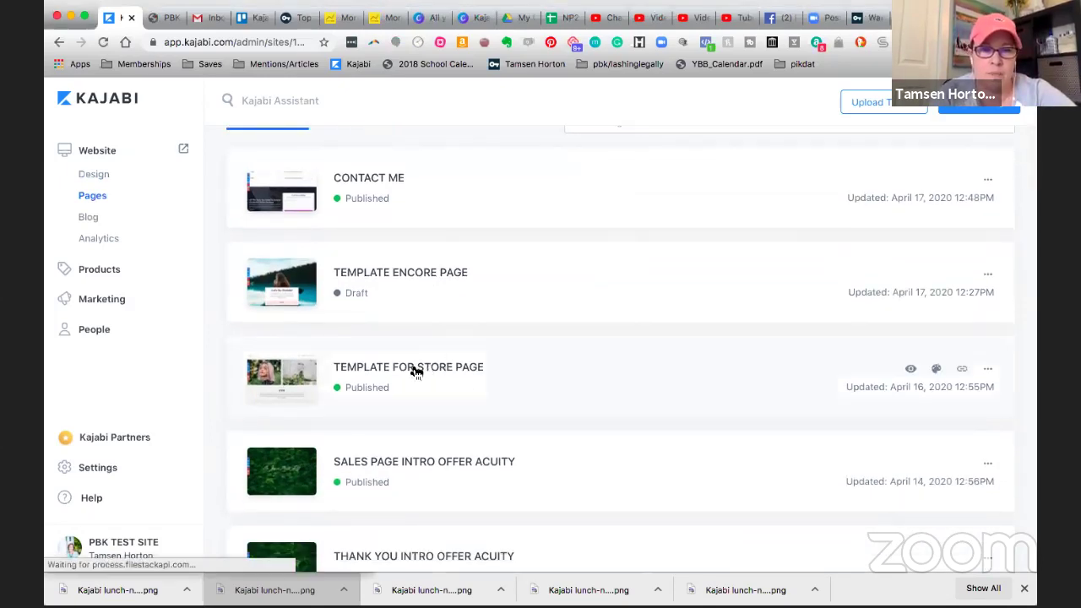
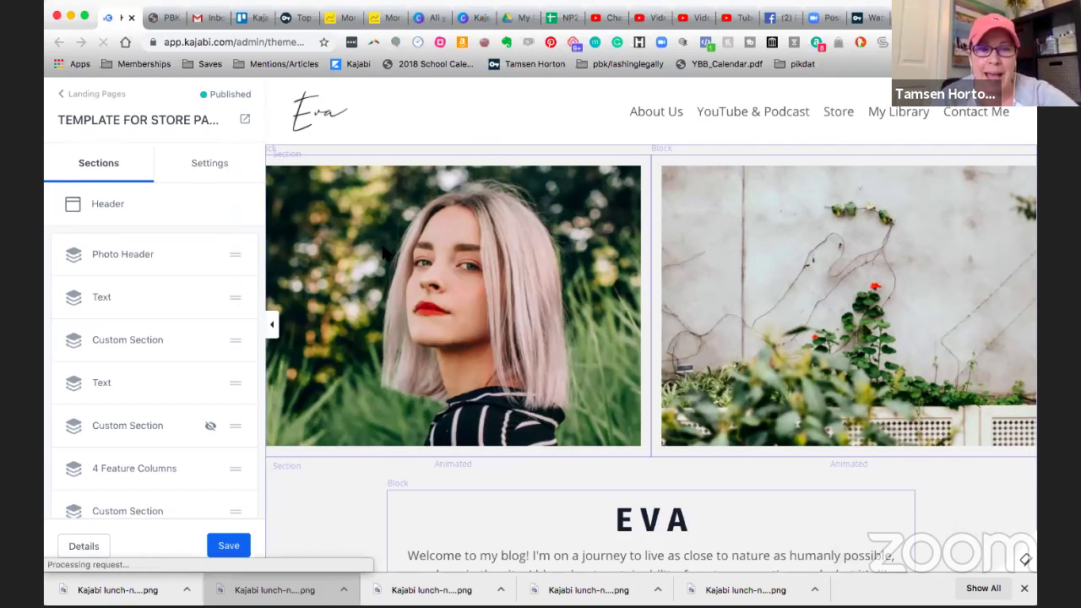
# Search the section library for "ass" and add an Assessment section at the end of the store page template.
pyautogui.scroll(-3, 384, 253)
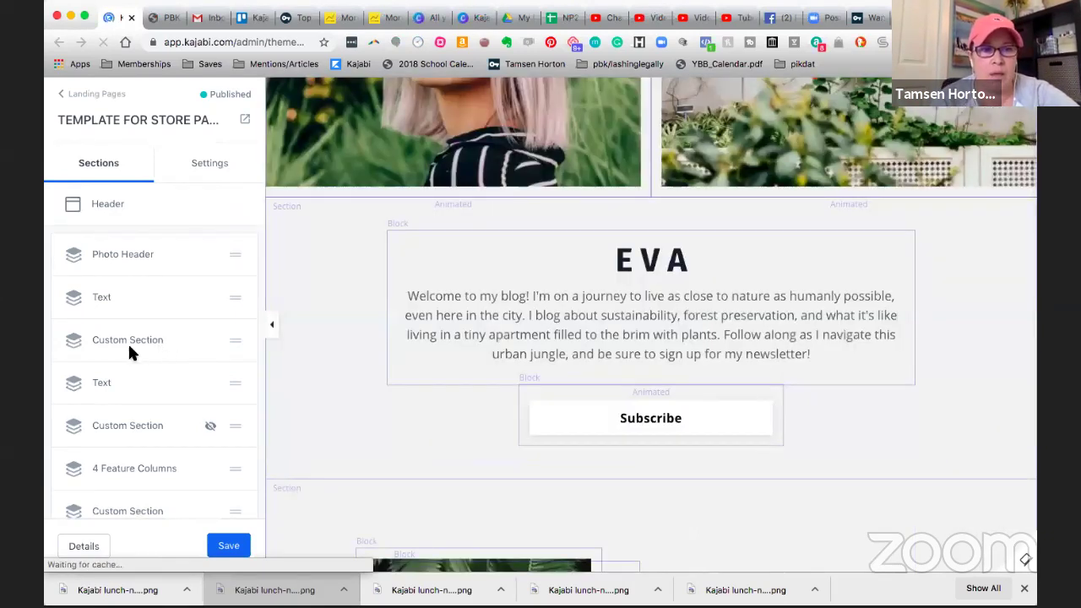
pyautogui.scroll(-1, 129, 349)
pyautogui.scroll(1, 129, 352)
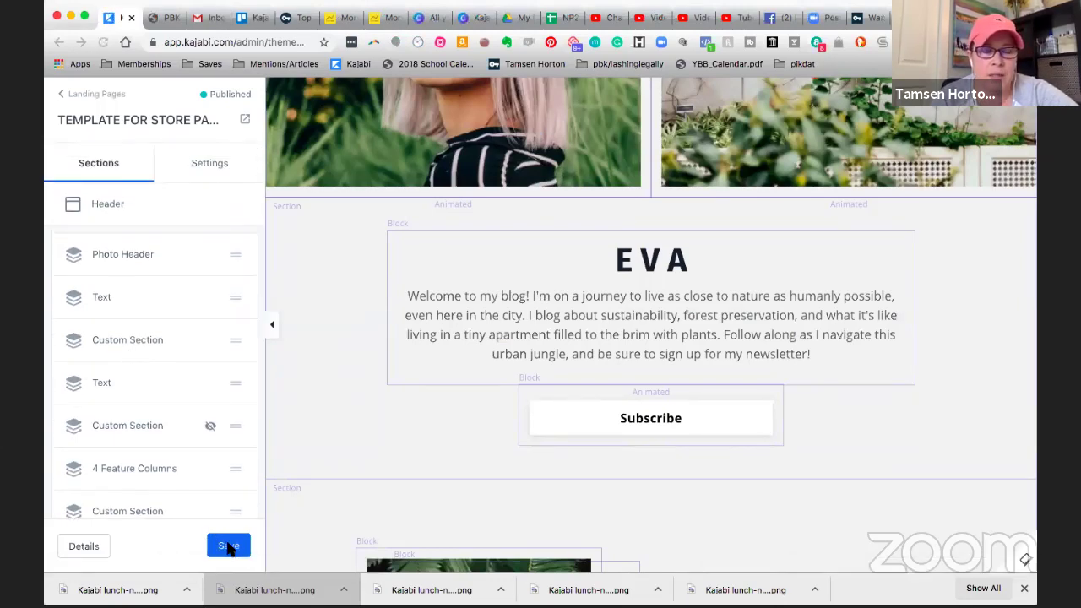
pyautogui.scroll(-5, 149, 455)
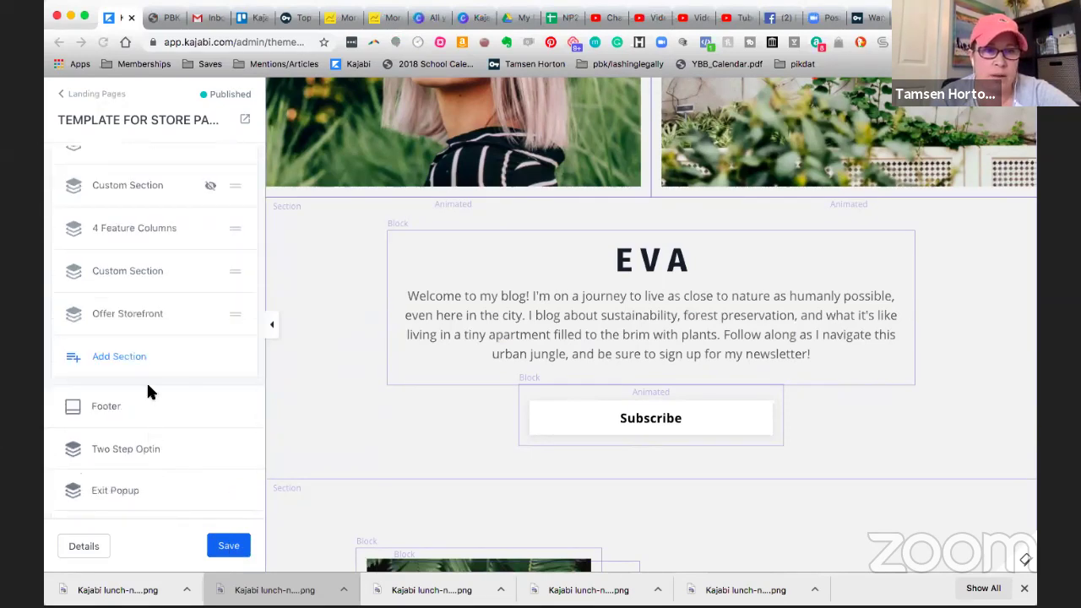
pyautogui.click(103, 358)
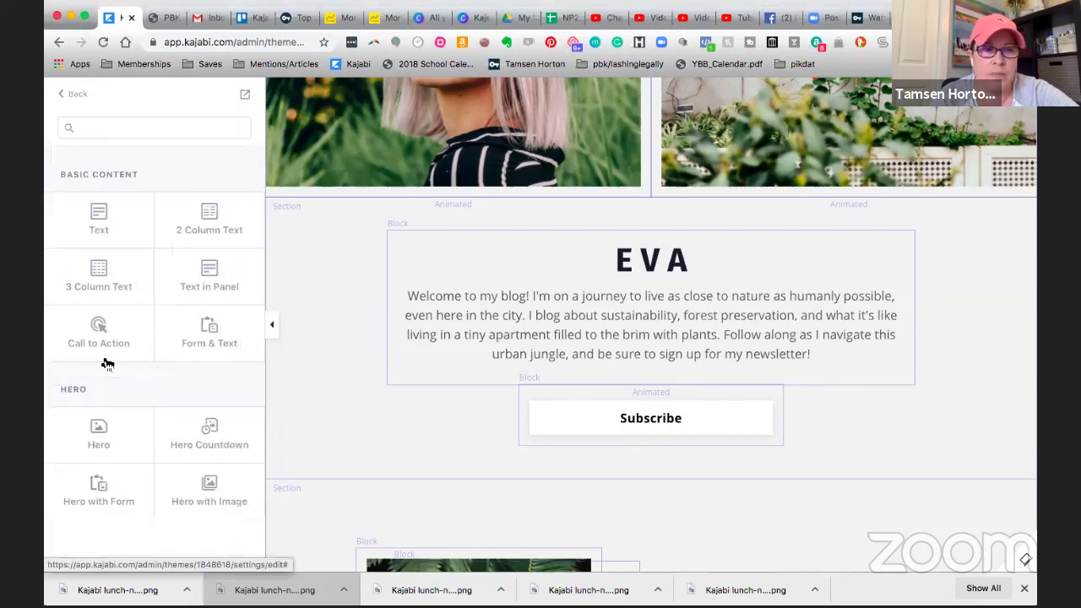
pyautogui.click(88, 135)
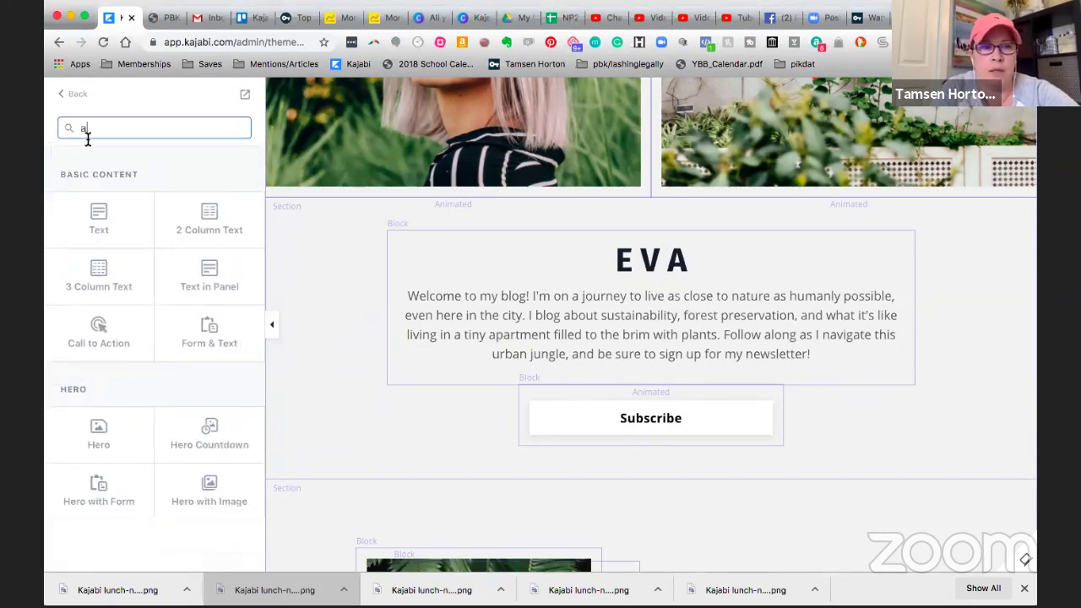
pyautogui.write('ass')
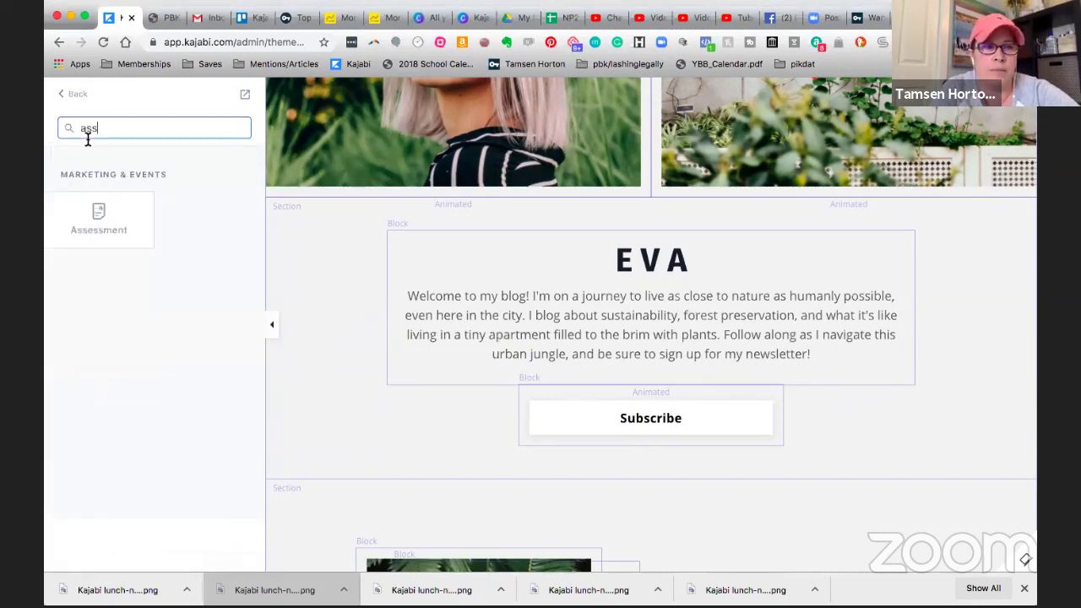
pyautogui.click(110, 216)
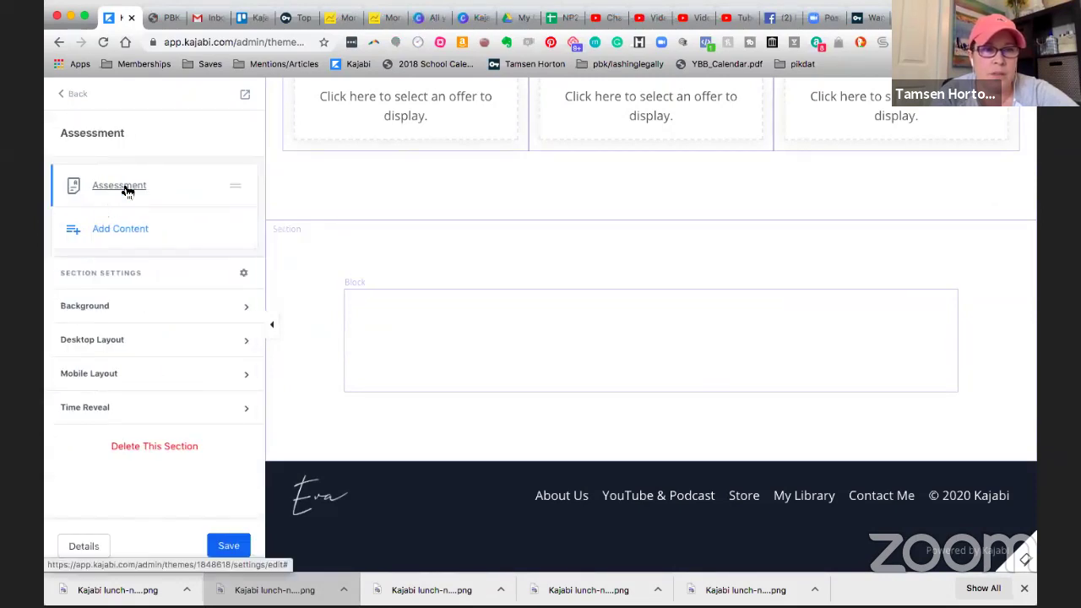
# Set the new section's assessment block to "We'd love to hear from you about your experience." and save the page.
pyautogui.click(127, 191)
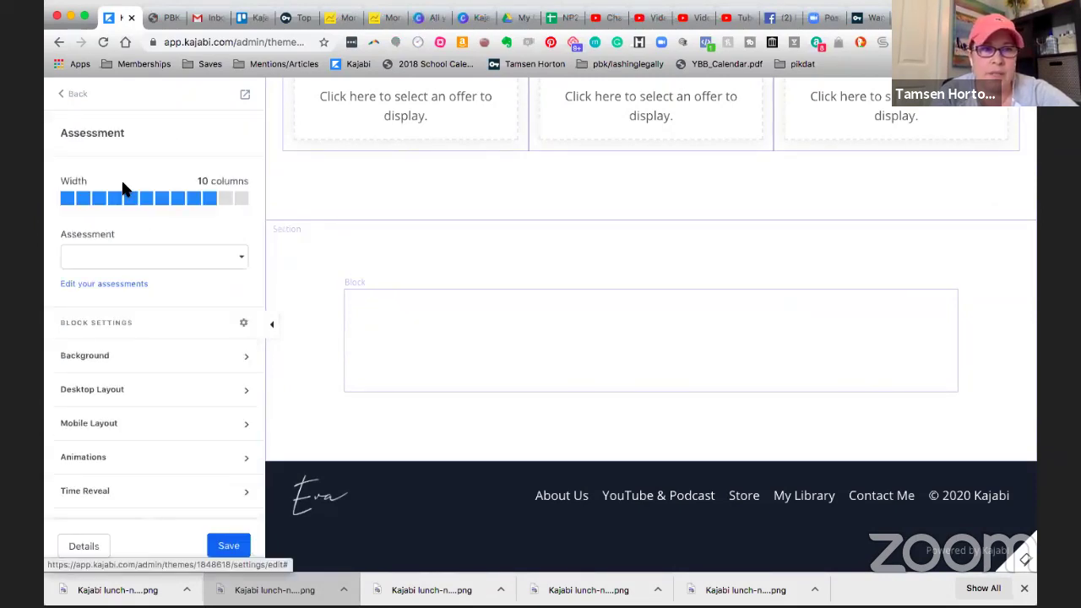
pyautogui.click(242, 260)
pyautogui.write('we')
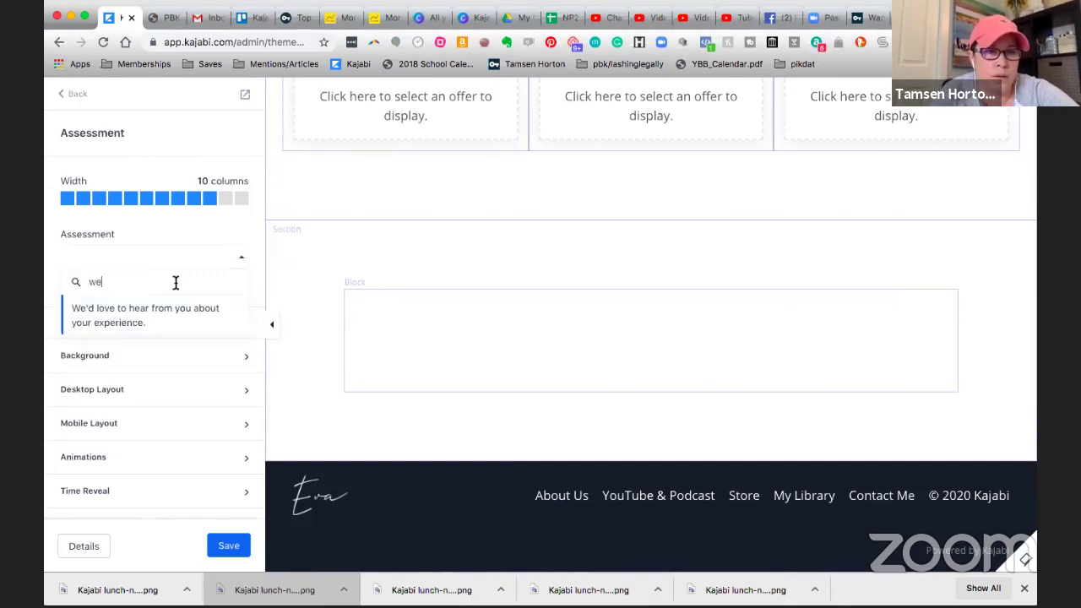
pyautogui.click(104, 312)
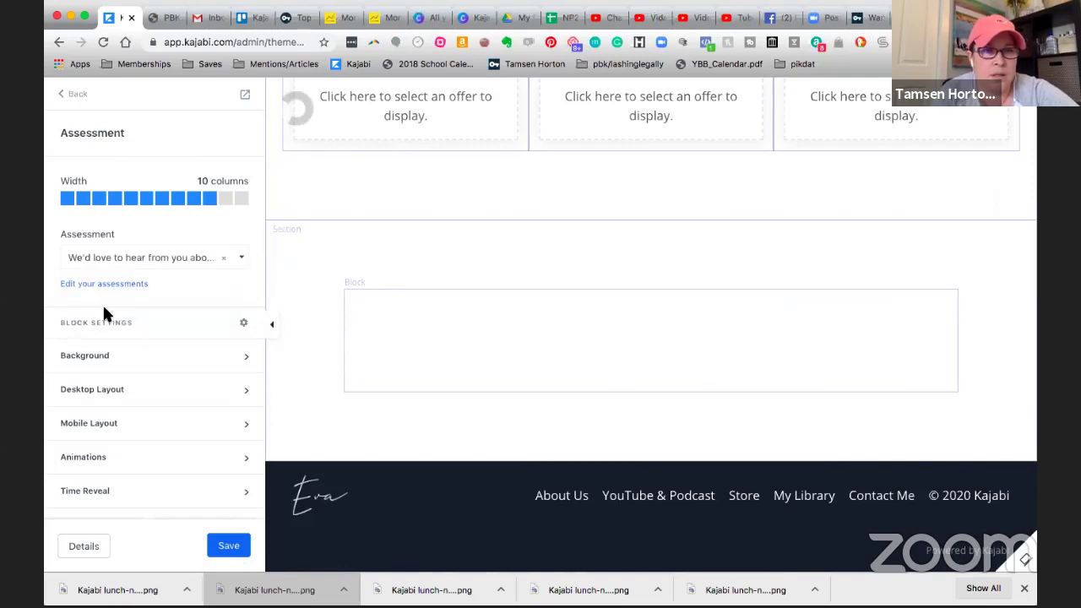
pyautogui.click(234, 550)
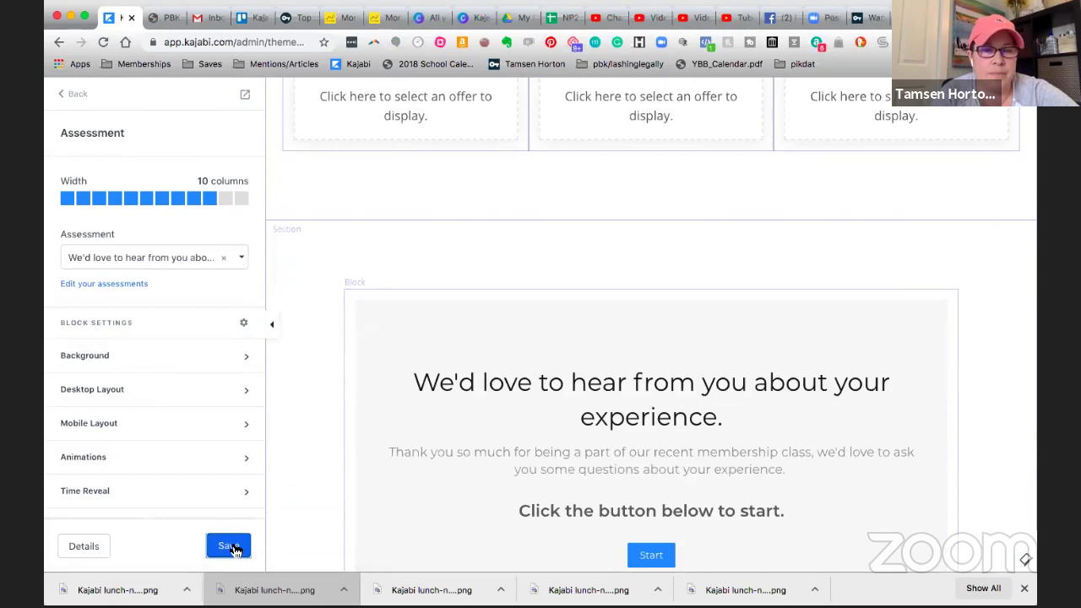
pyautogui.scroll(-5, 308, 400)
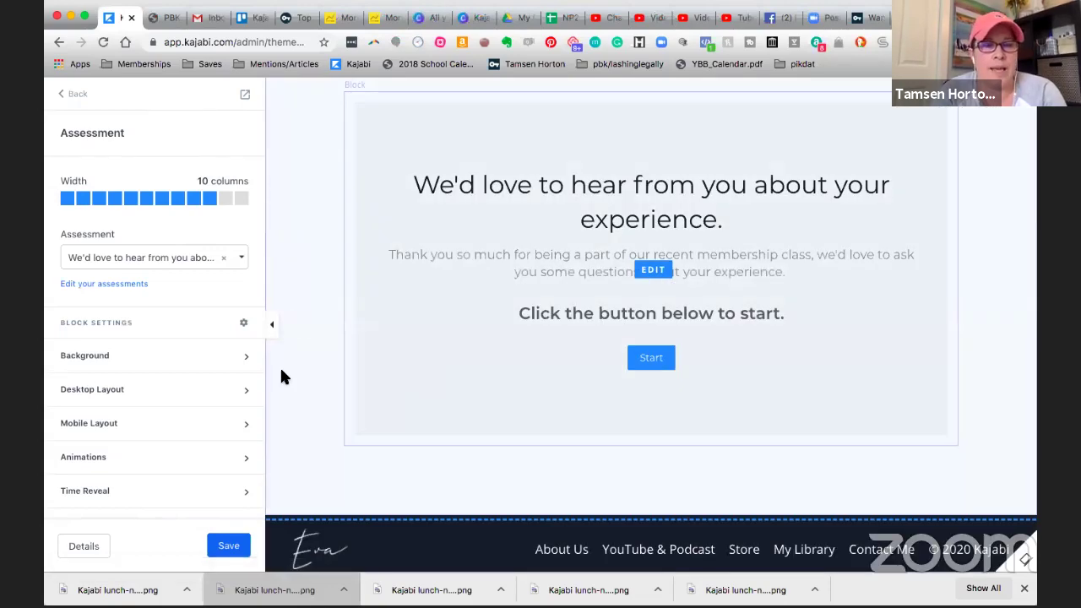
pyautogui.click(229, 547)
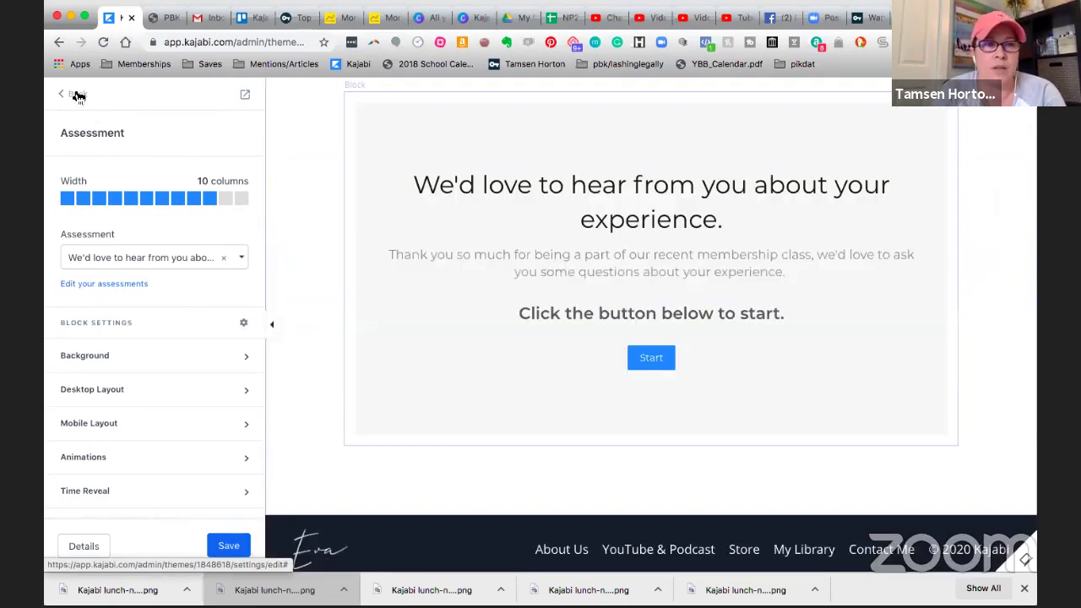
# Go back to the page's section list and add an Assessment content block to the Text section below the photo header.
pyautogui.click(76, 95)
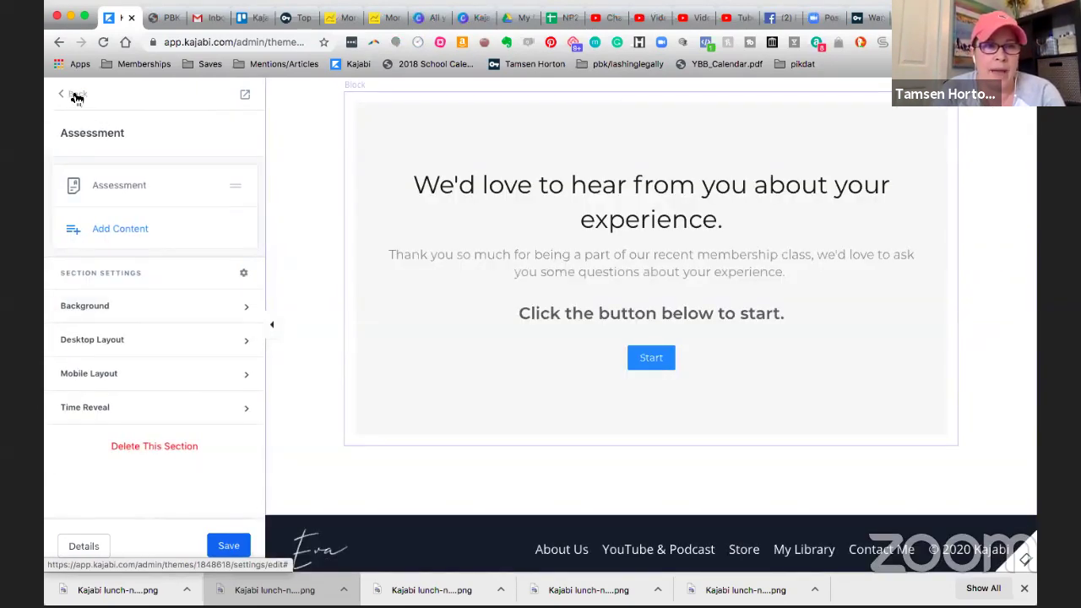
pyautogui.click(75, 95)
pyautogui.scroll(5, 134, 272)
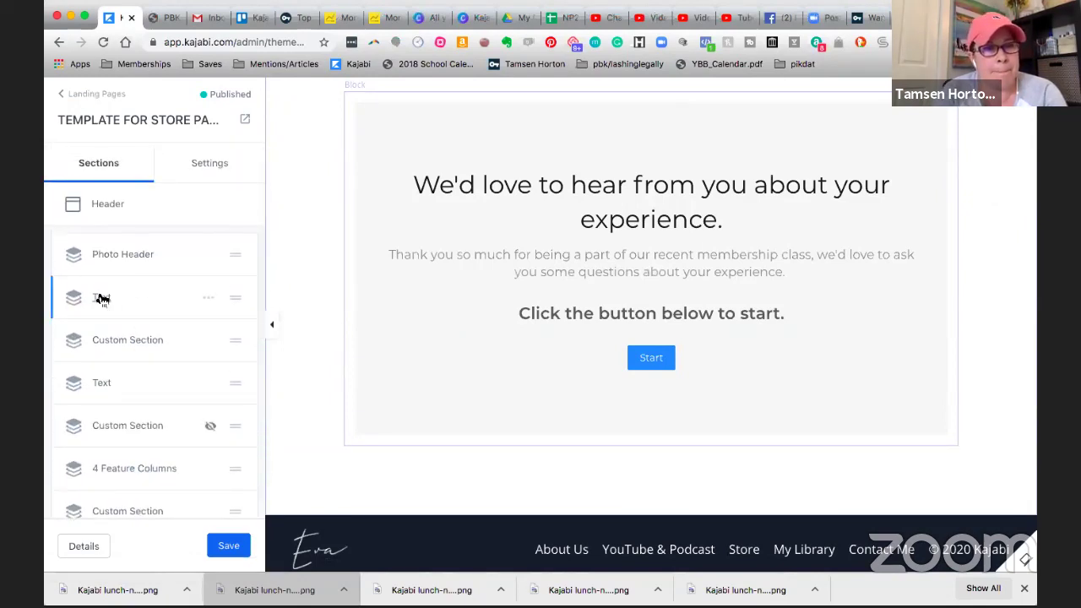
pyautogui.click(101, 298)
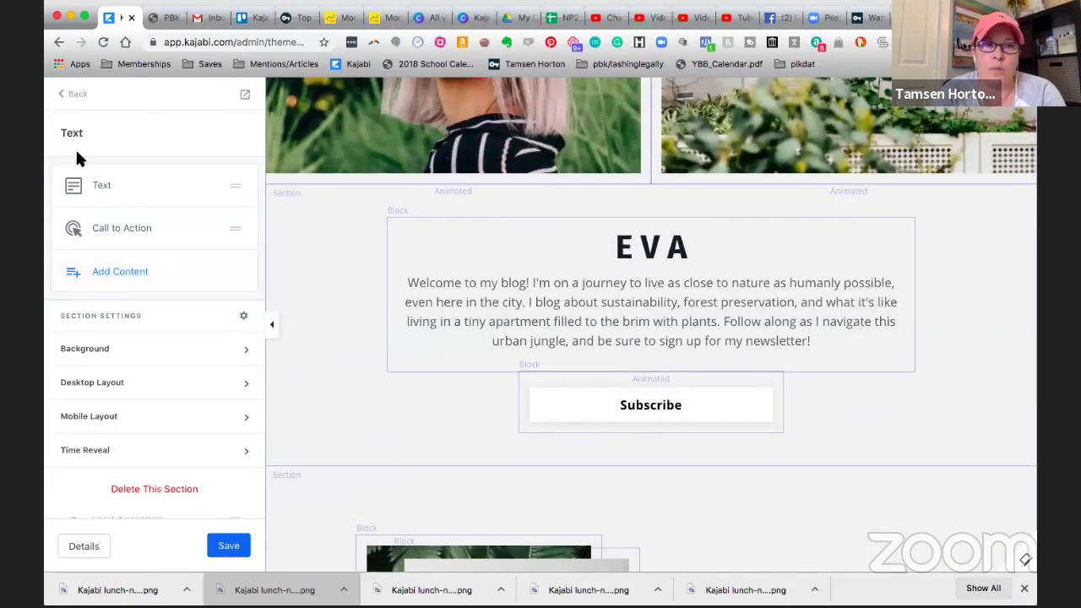
pyautogui.click(133, 272)
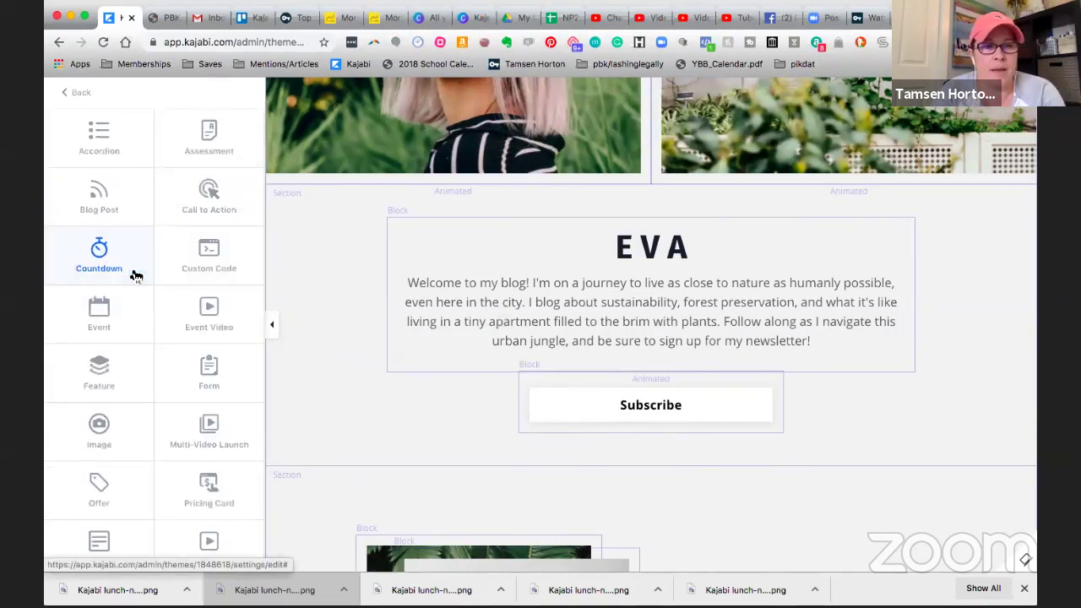
pyautogui.click(222, 137)
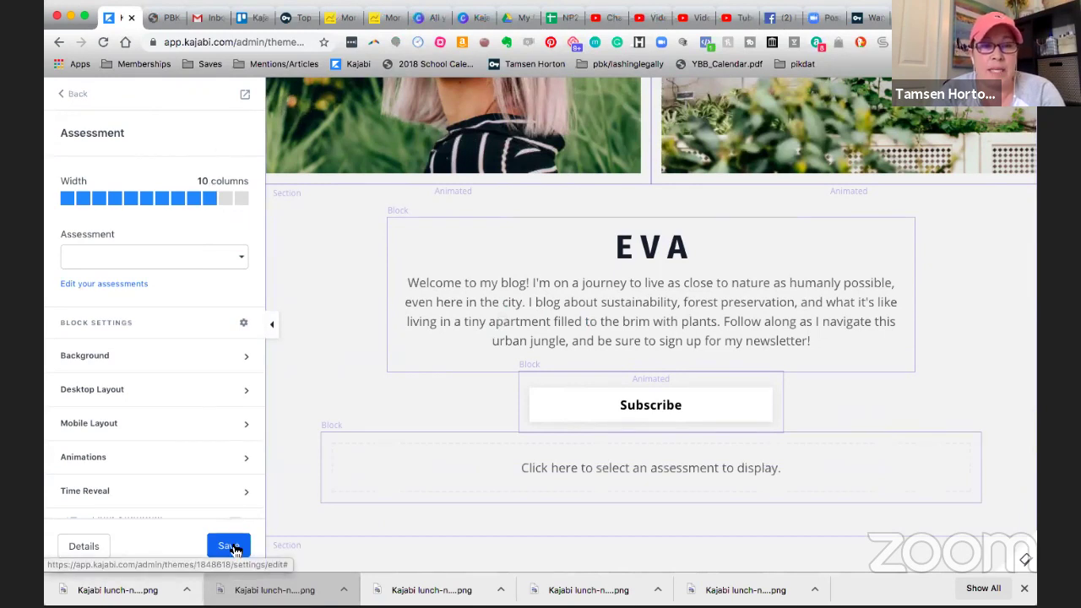
# Choose "We'd love to hear from you about your experience." for the Text section's assessment block, save the page and return to the section.
pyautogui.click(242, 261)
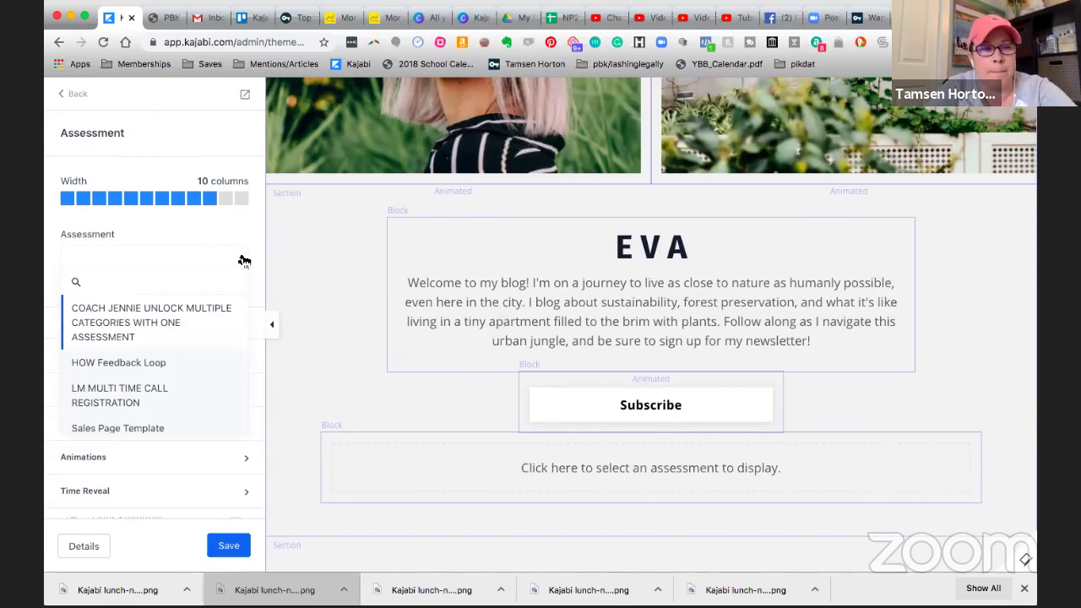
pyautogui.write('we')
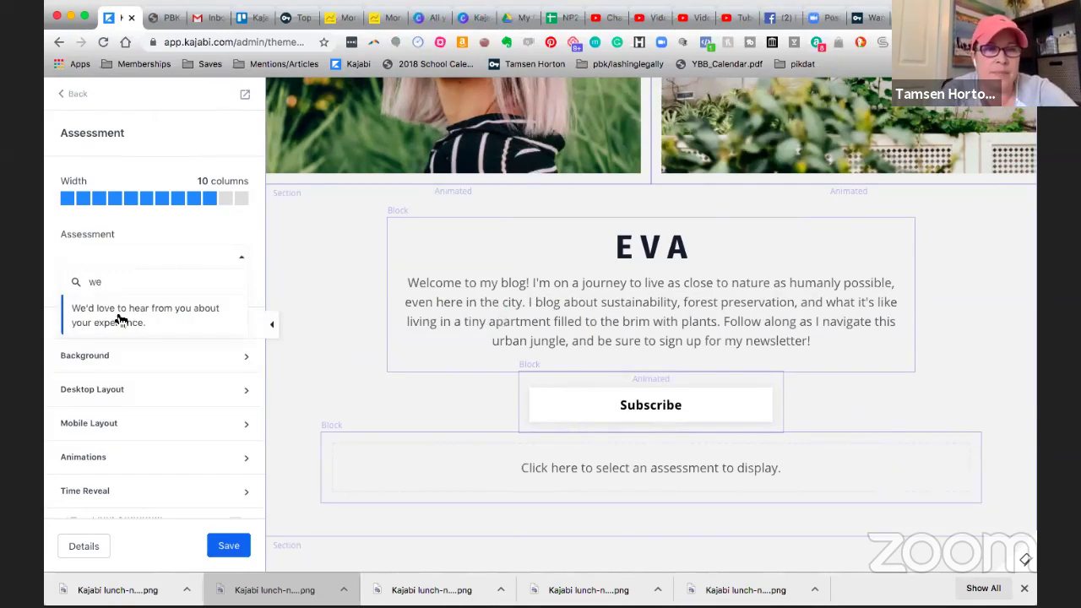
pyautogui.click(116, 312)
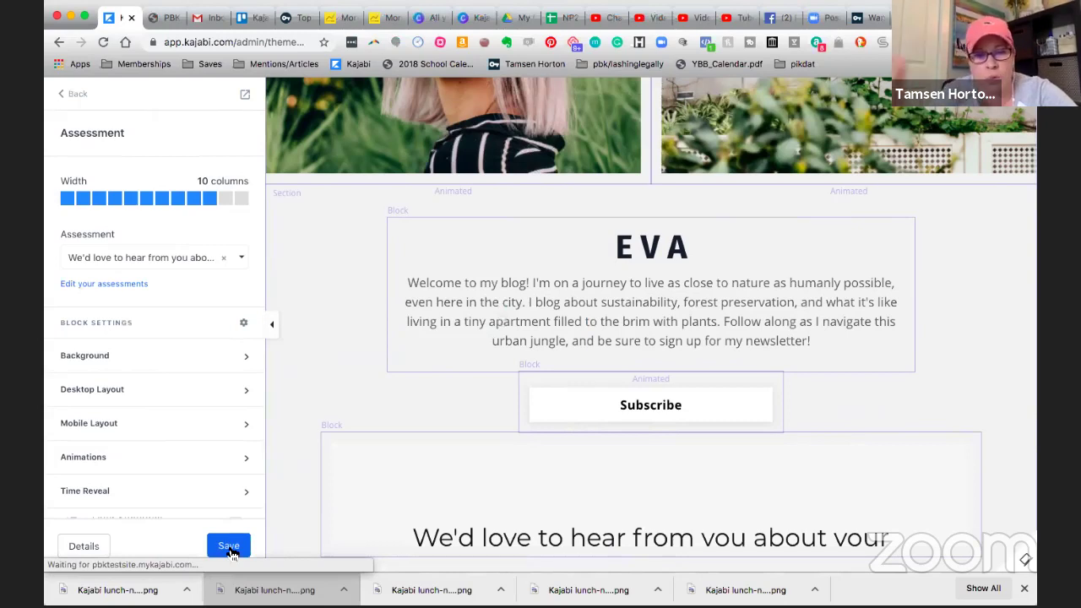
pyautogui.click(229, 546)
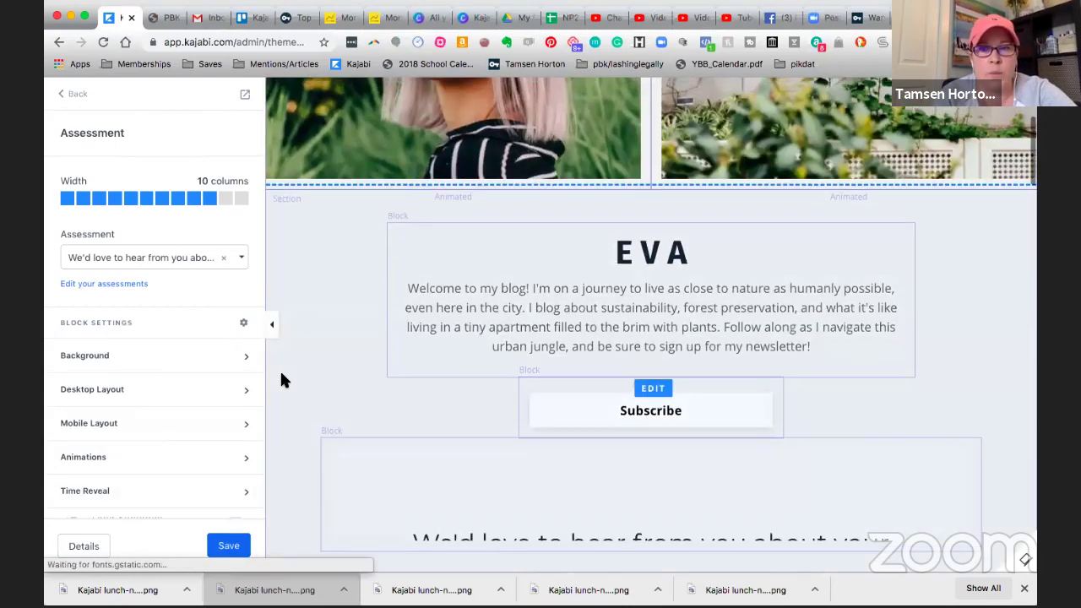
pyautogui.click(75, 96)
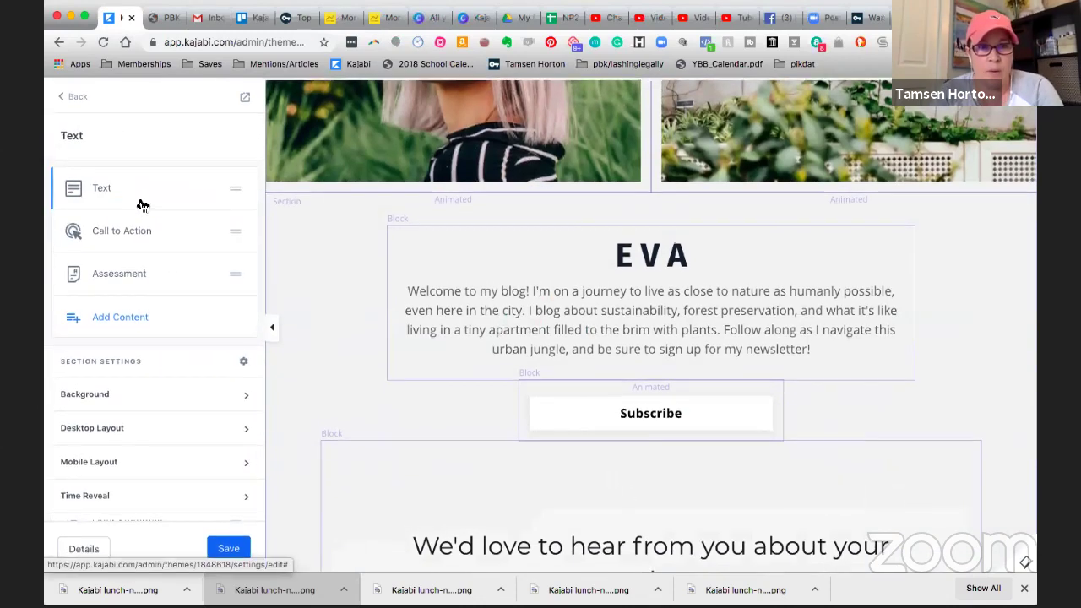
# Open the page preview and examine how the embedded assessment sits between the Subscribe button and the following content.
pyautogui.click(244, 95)
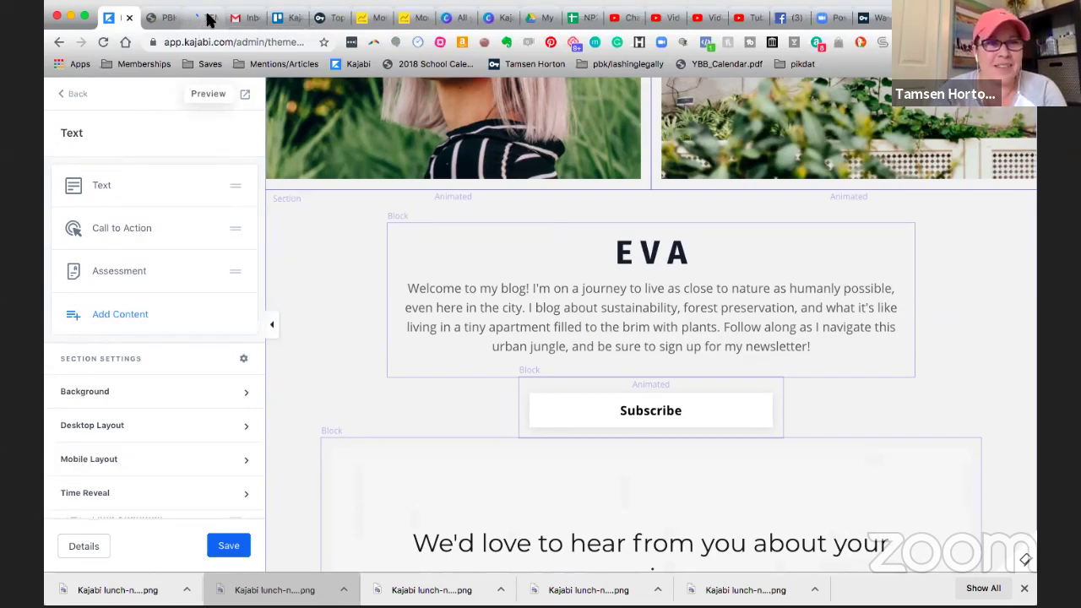
pyautogui.click(210, 19)
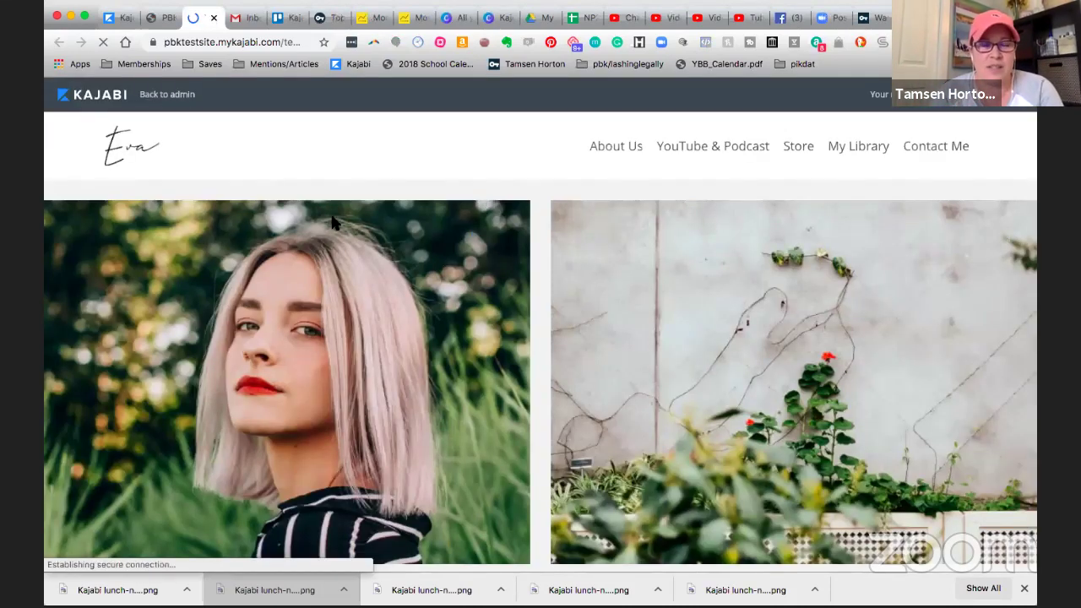
pyautogui.scroll(-3, 332, 221)
pyautogui.scroll(-10, 331, 221)
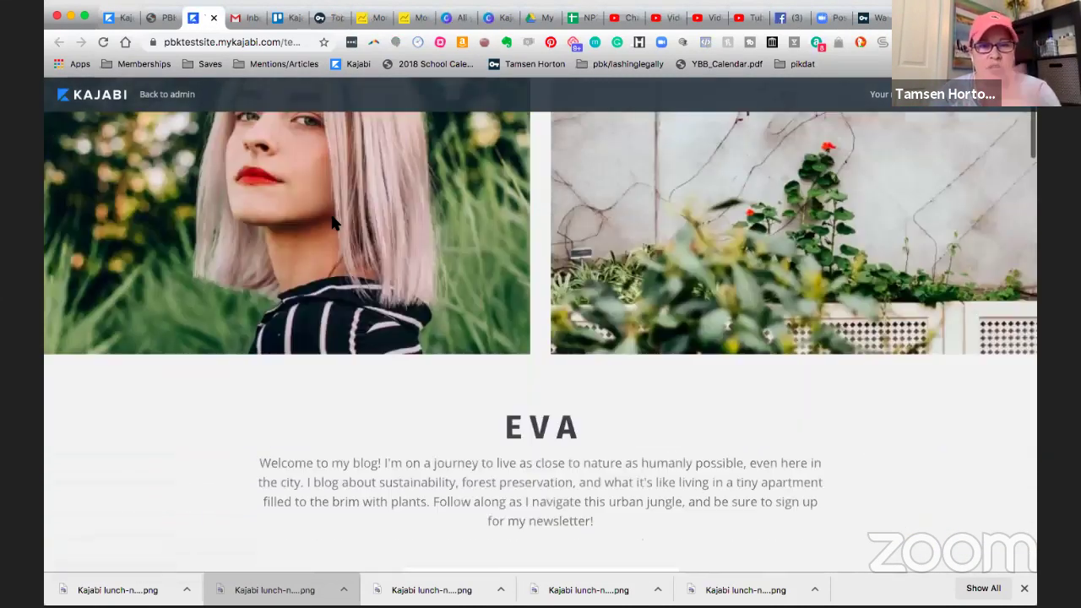
pyautogui.scroll(-5, 332, 221)
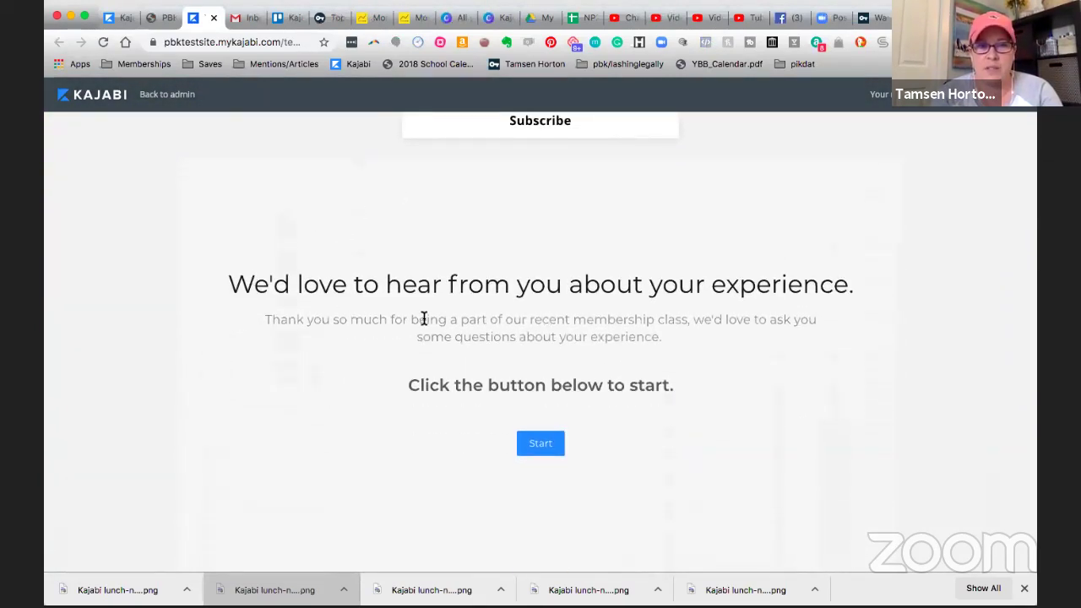
pyautogui.scroll(-4, 424, 318)
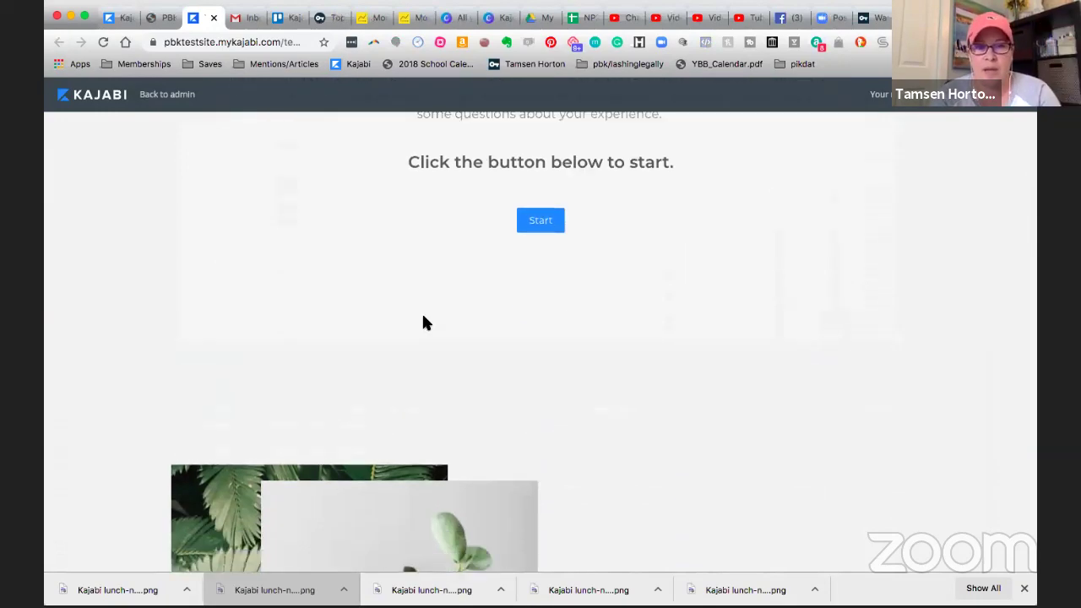
pyautogui.scroll(-6, 424, 322)
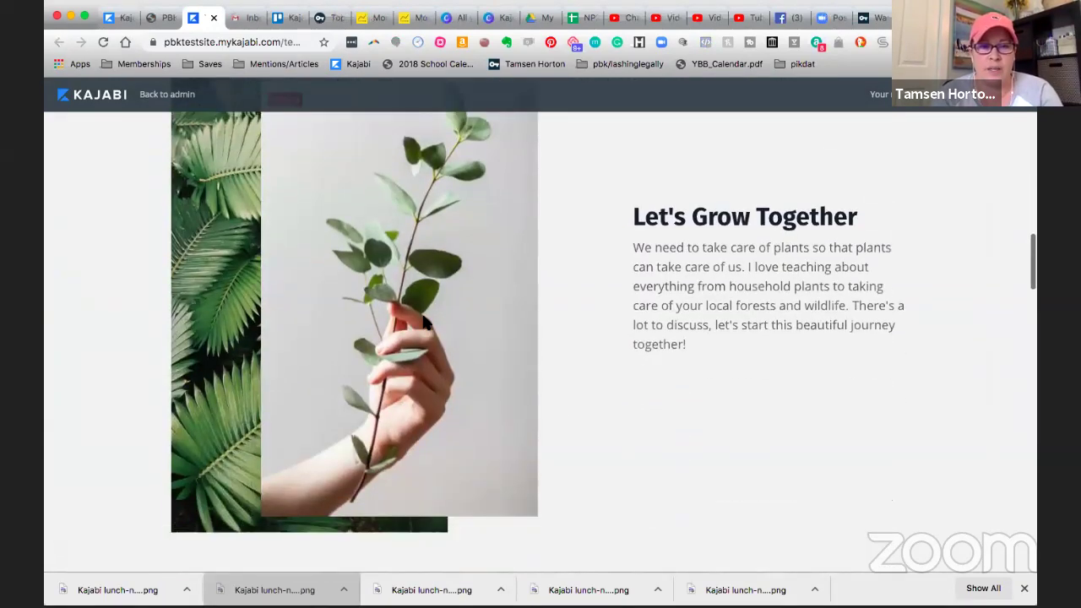
# Review the rest of the landing page preview down to the standalone assessment section, and return to the section list in the page editor.
pyautogui.scroll(-20, 424, 322)
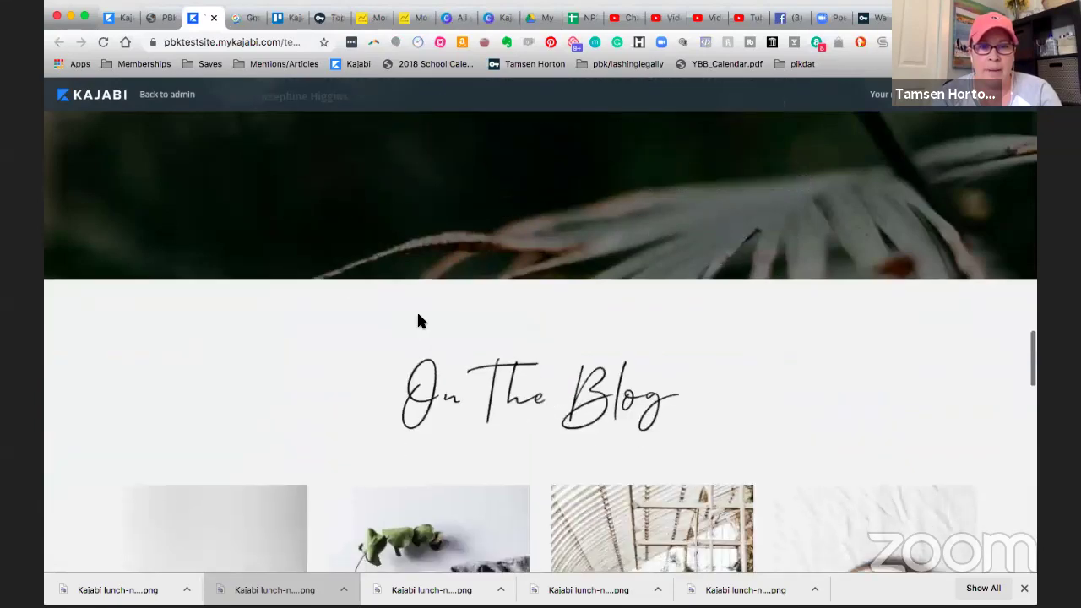
pyautogui.scroll(-15, 420, 319)
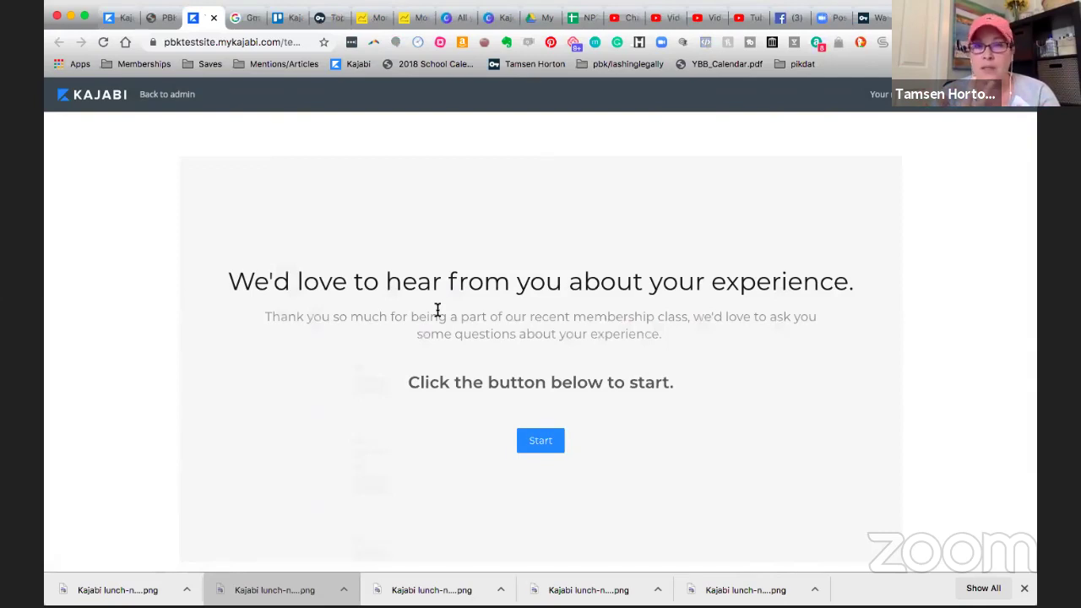
pyautogui.click(122, 23)
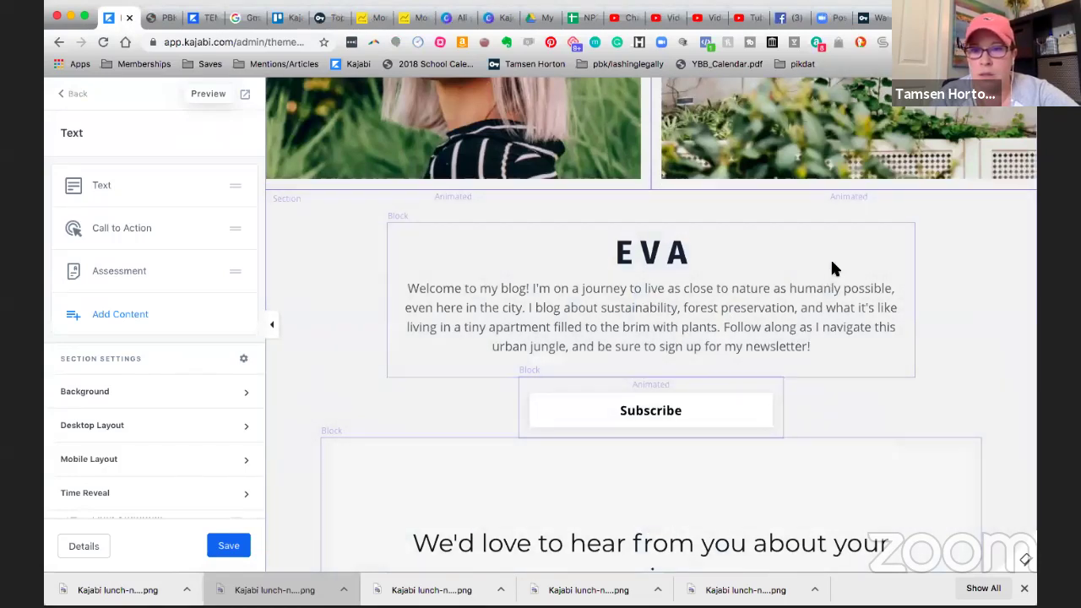
pyautogui.click(77, 95)
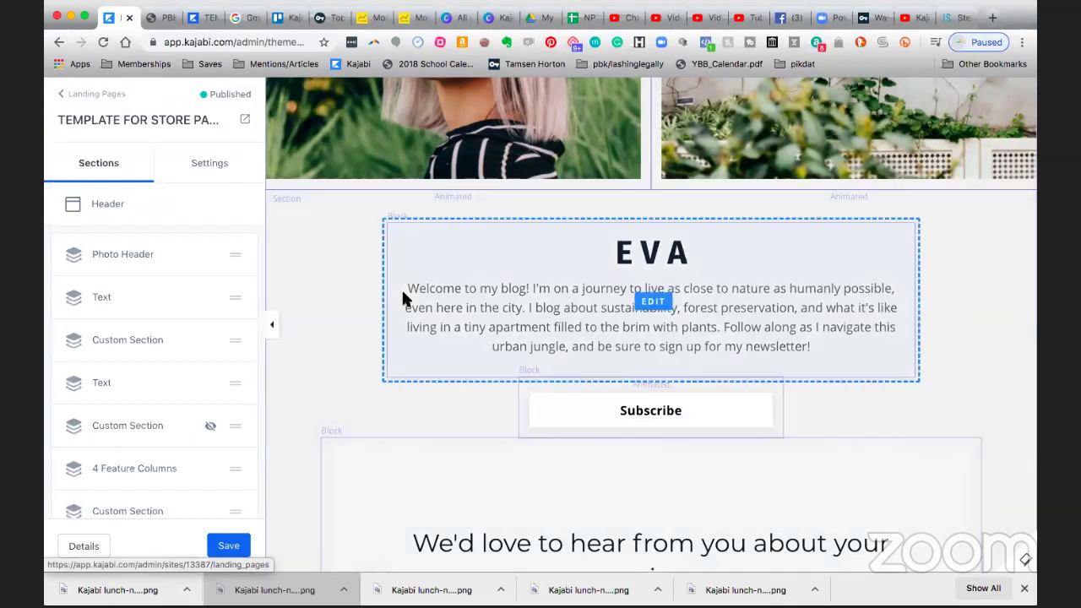
pyautogui.scroll(-1, 345, 272)
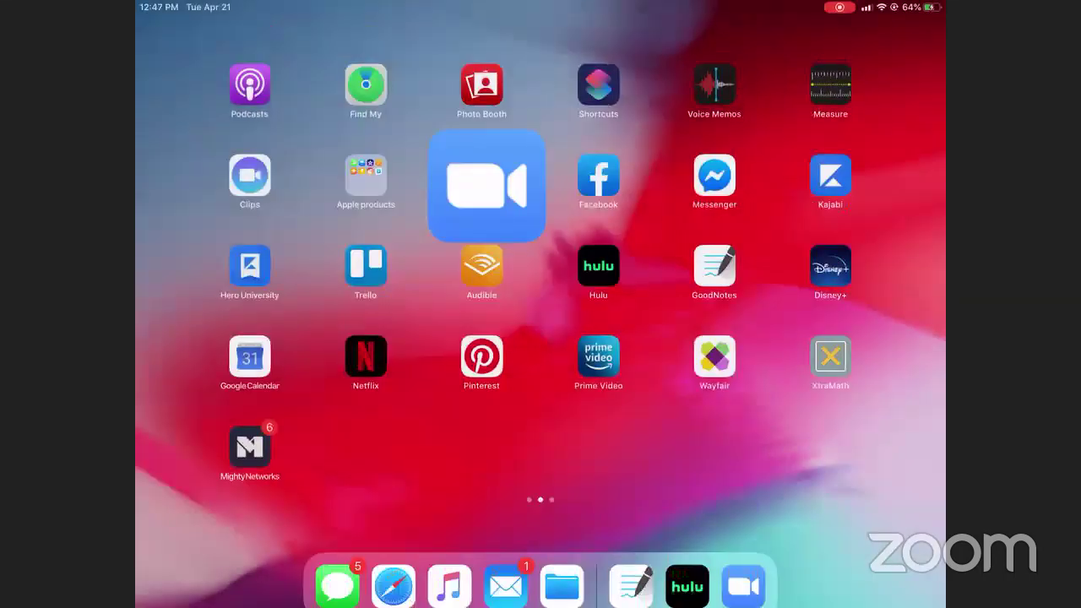
# Switch to GoodNotes on the iPad and draw a black box under the "opt in" heading containing "optin", A, B and C.
pyautogui.click(717, 265)
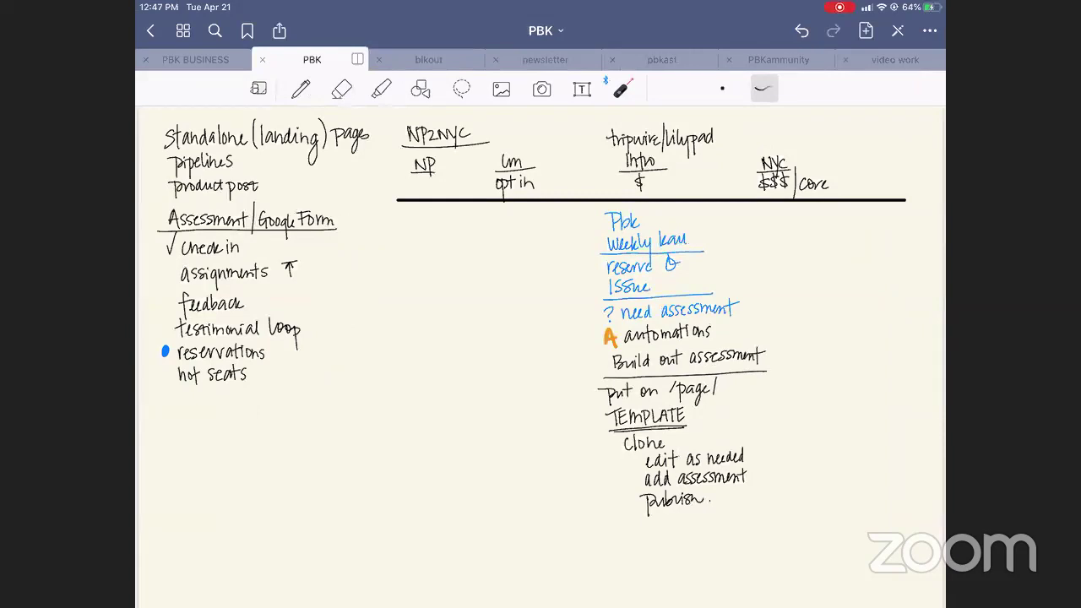
pyautogui.click(301, 88)
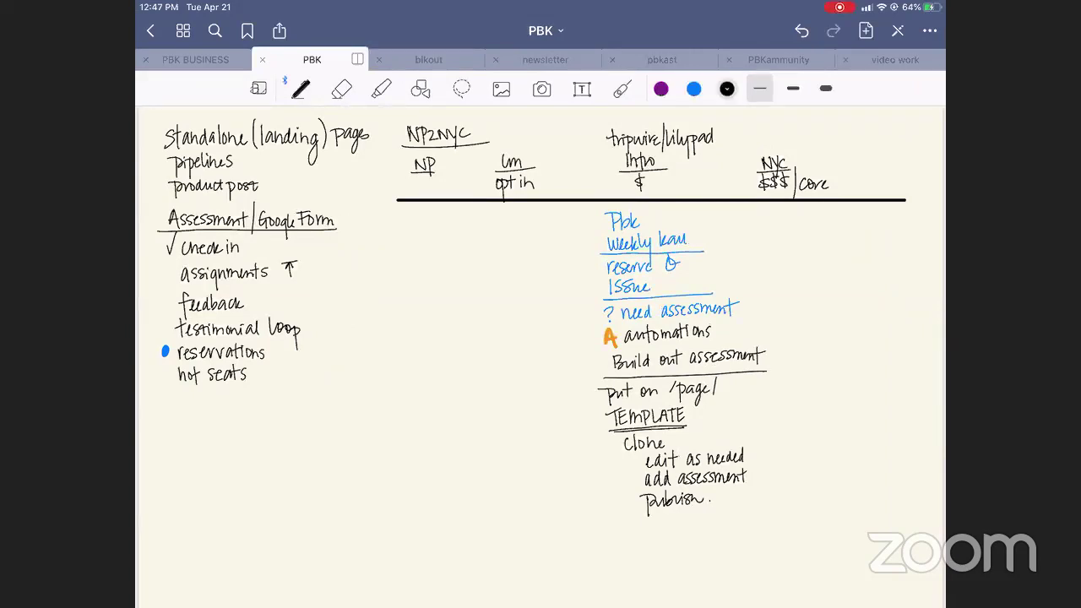
pyautogui.moveTo(495, 215)
pyautogui.mouseDown()
pyautogui.moveTo(494, 279)
pyautogui.moveTo(540, 287)
pyautogui.moveTo(557, 245)
pyautogui.moveTo(522, 212)
pyautogui.moveTo(495, 214)
pyautogui.mouseUp()
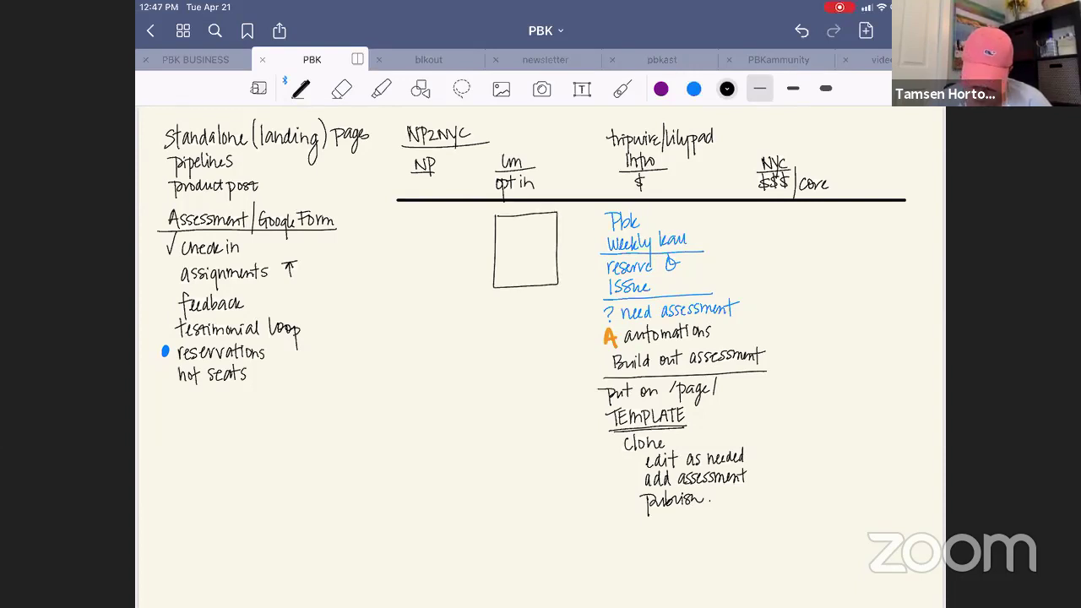
pyautogui.moveTo(503, 225)
pyautogui.mouseDown()
pyautogui.moveTo(509, 240)
pyautogui.moveTo(516, 228)
pyautogui.moveTo(537, 231)
pyautogui.moveTo(507, 252)
pyautogui.moveTo(504, 283)
pyautogui.mouseUp()
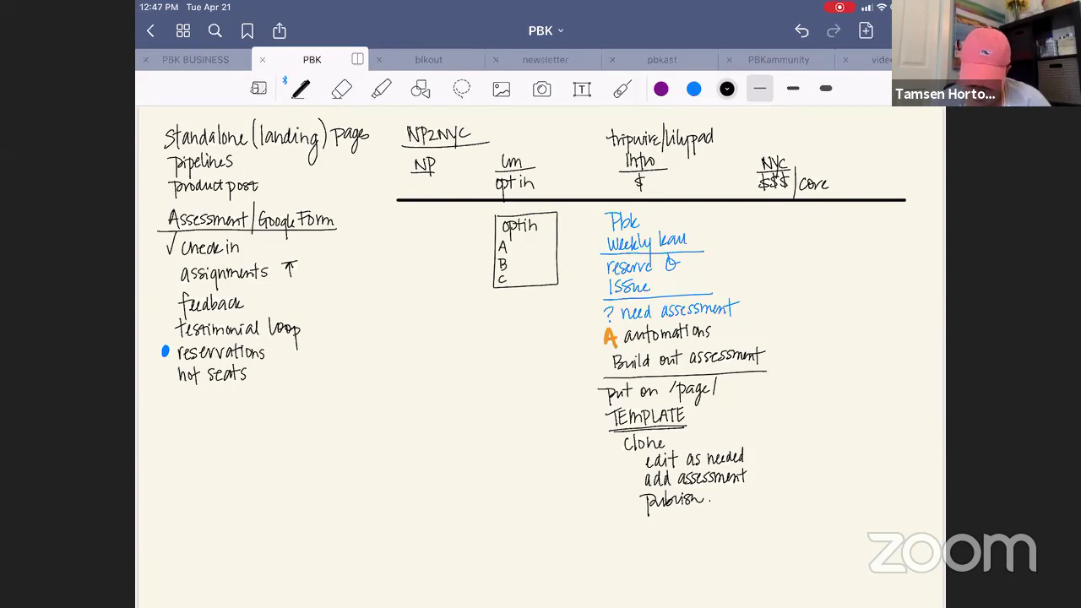
# Draw an orange letter A with the medium-thickness pen just below the optin box.
pyautogui.click(792, 88)
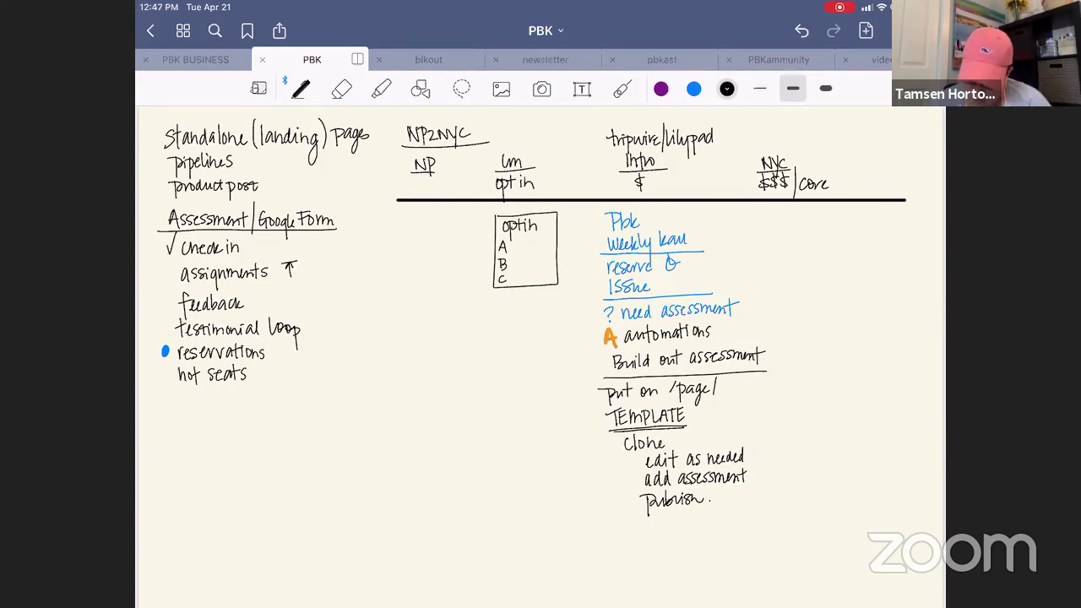
pyautogui.click(726, 89)
pyautogui.click(805, 220)
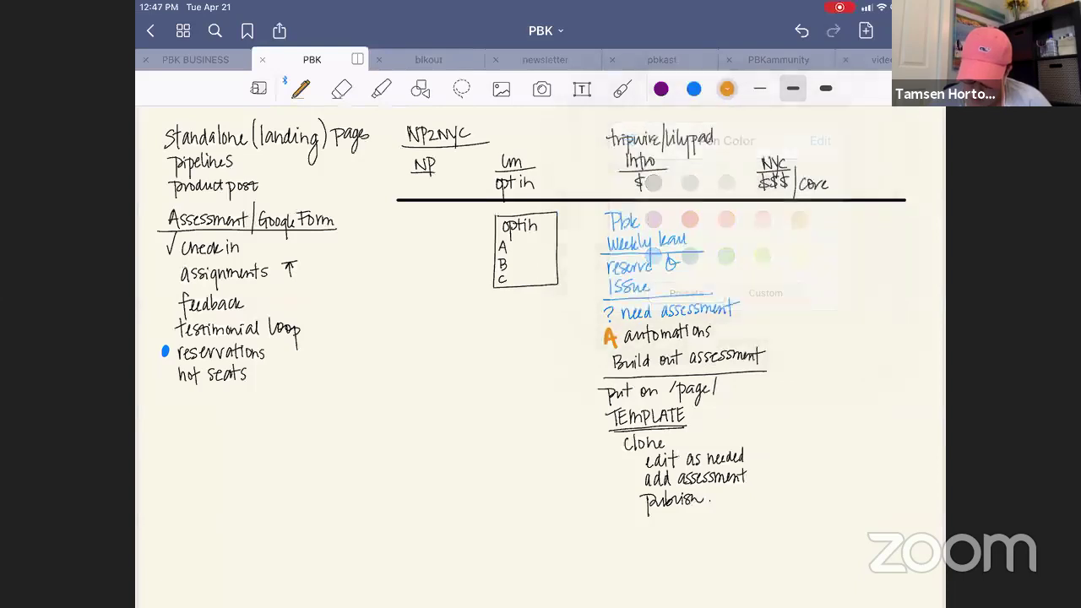
pyautogui.moveTo(477, 299); pyautogui.dragTo(484, 313)
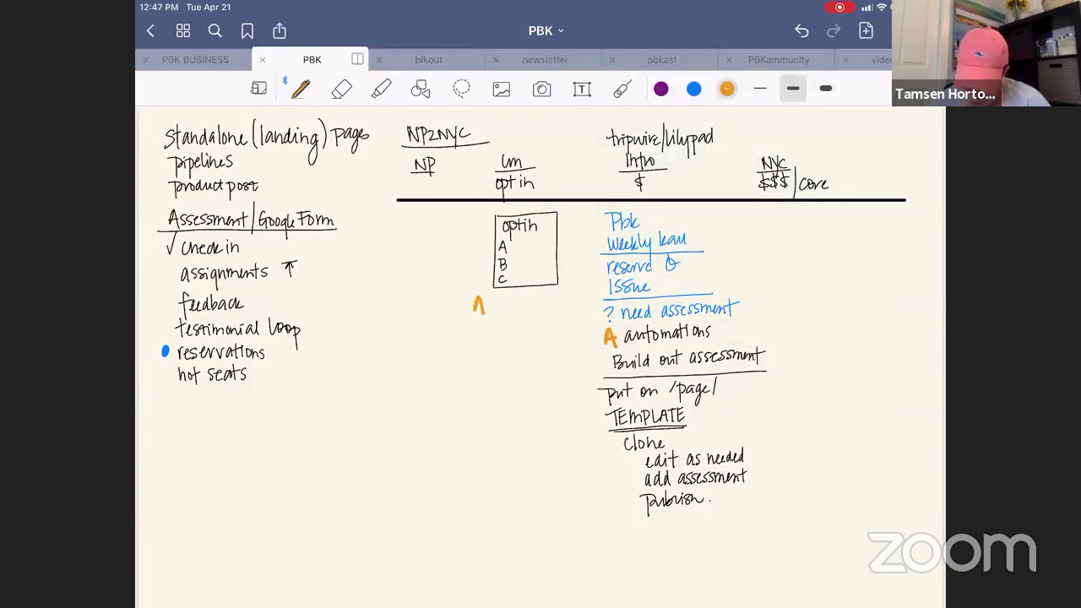
# Write "Tag A", "Tag B" and "Tag C" in black beside the orange A and rule a line beneath the list.
pyautogui.click(726, 88)
pyautogui.click(650, 181)
pyautogui.moveTo(493, 300)
pyautogui.mouseDown()
pyautogui.moveTo(508, 299)
pyautogui.moveTo(502, 314)
pyautogui.moveTo(518, 320)
pyautogui.moveTo(532, 297)
pyautogui.moveTo(538, 309)
pyautogui.mouseUp()
pyautogui.click(759, 87)
pyautogui.moveTo(530, 305); pyautogui.dragTo(500, 337)
pyautogui.moveTo(512, 329)
pyautogui.mouseDown()
pyautogui.moveTo(532, 338)
pyautogui.moveTo(512, 345)
pyautogui.mouseUp()
pyautogui.moveTo(504, 348)
pyautogui.mouseDown()
pyautogui.moveTo(505, 363)
pyautogui.moveTo(541, 358)
pyautogui.mouseUp()
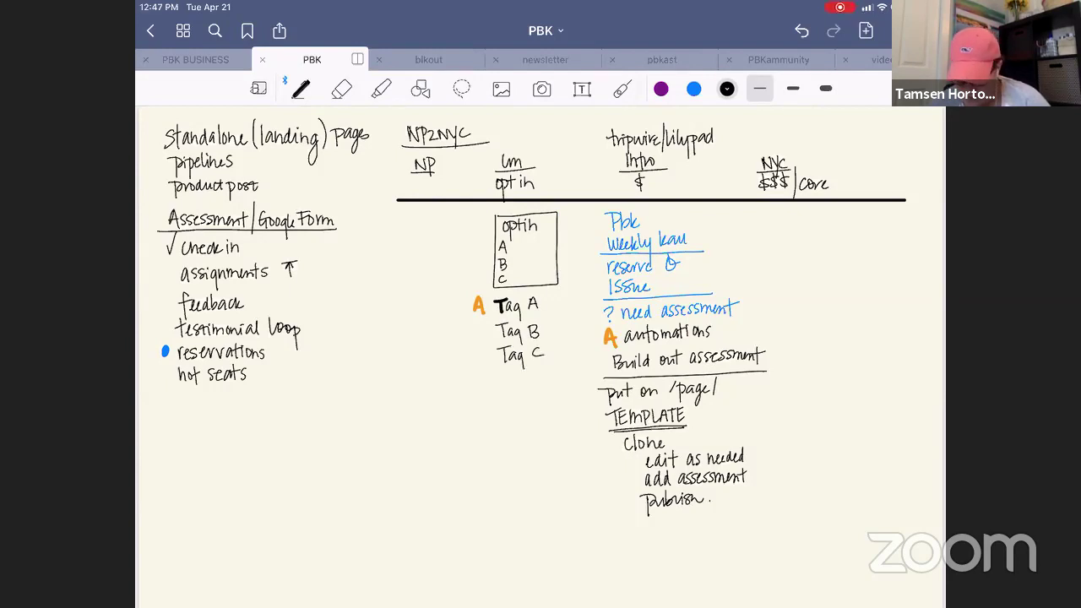
pyautogui.moveTo(470, 369); pyautogui.dragTo(567, 362)
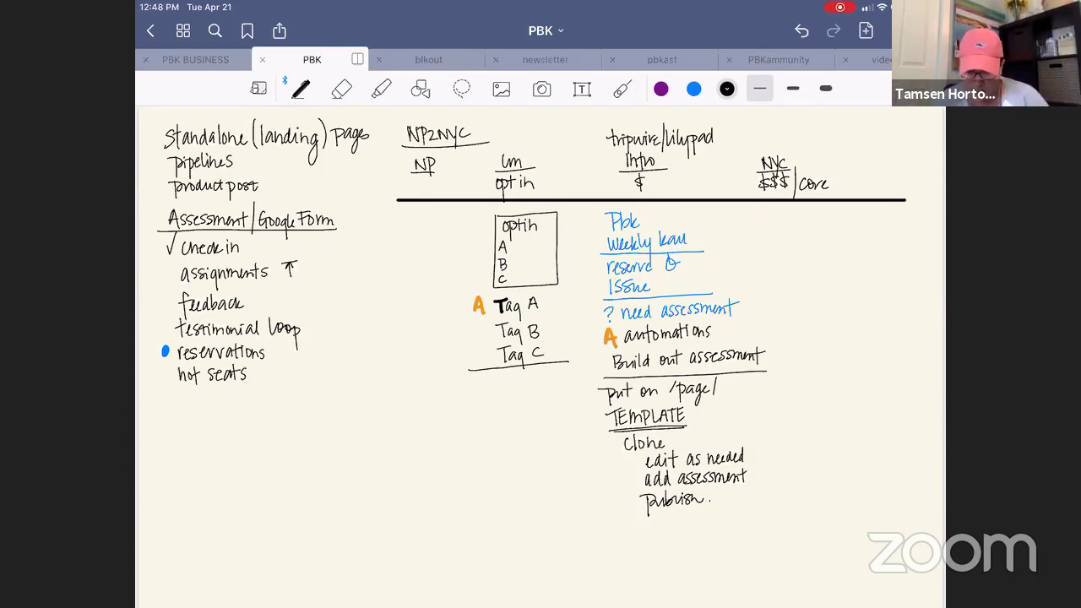
# Write underlined headings A, B and C below the tag list, and note an envelope with "ES" and "Welcome LM A" under heading A.
pyautogui.moveTo(451, 384)
pyautogui.mouseDown()
pyautogui.moveTo(462, 398)
pyautogui.moveTo(559, 391)
pyautogui.mouseUp()
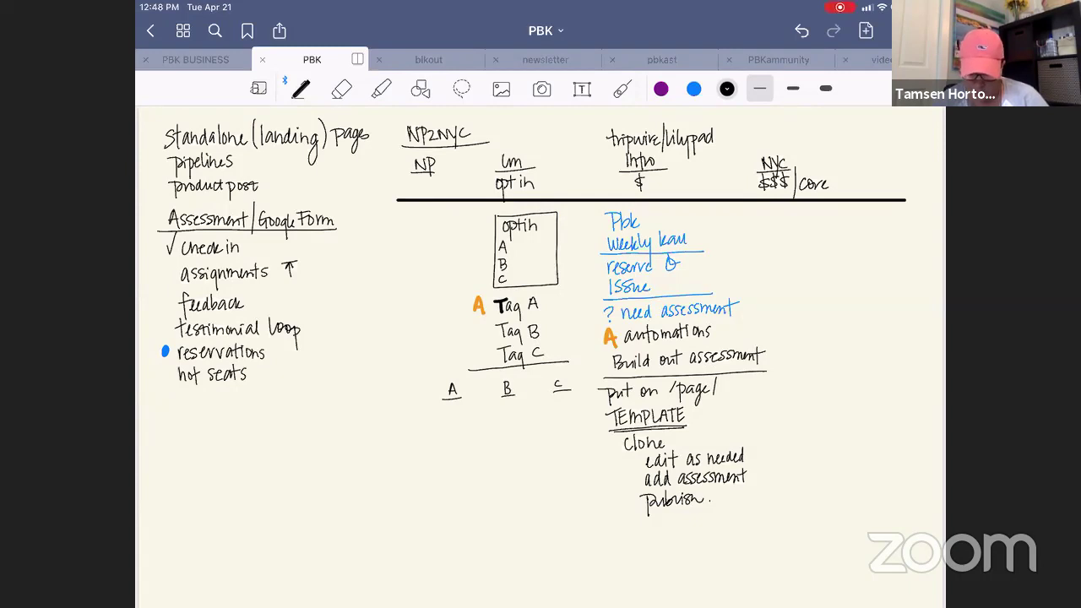
pyautogui.moveTo(417, 408)
pyautogui.mouseDown()
pyautogui.moveTo(444, 418)
pyautogui.moveTo(425, 430)
pyautogui.moveTo(485, 427)
pyautogui.mouseUp()
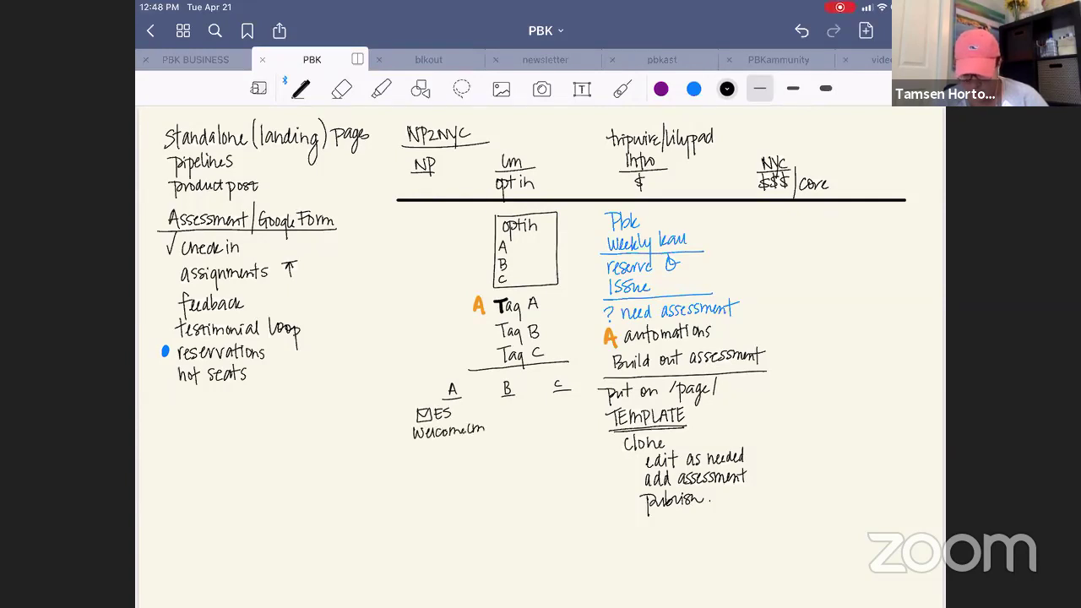
pyautogui.moveTo(422, 455); pyautogui.dragTo(430, 454)
pyautogui.moveTo(422, 450); pyautogui.dragTo(429, 450)
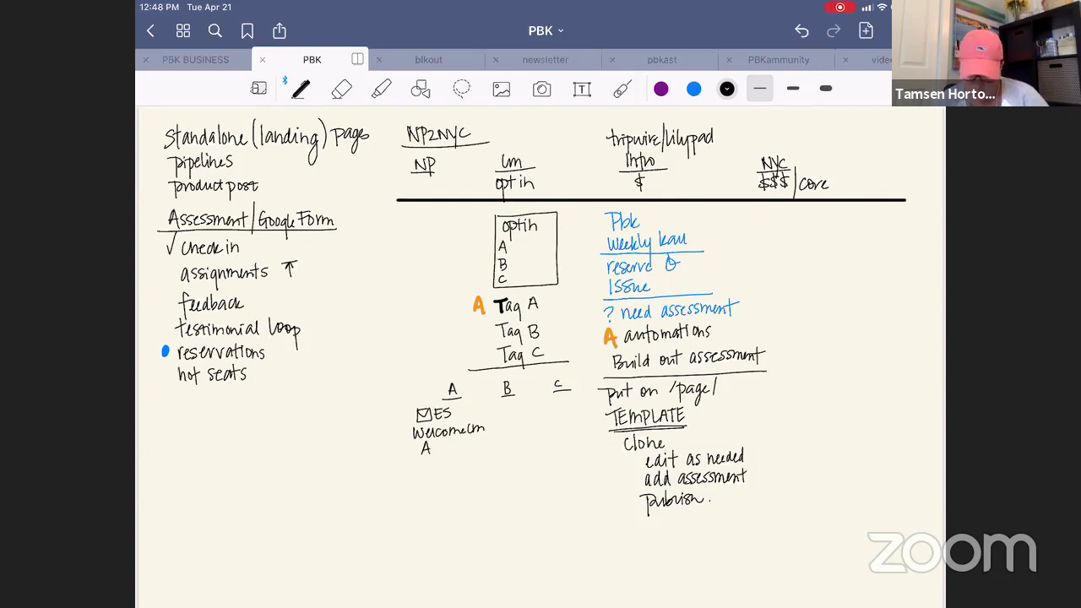
# Add envelope and "ES" notes with "W. LM. B" under B and "Wel. LM. C" under C, and separate the three columns with vertical lines.
pyautogui.moveTo(497, 403)
pyautogui.mouseDown()
pyautogui.moveTo(496, 417)
pyautogui.moveTo(508, 415)
pyautogui.mouseUp()
pyautogui.moveTo(495, 411); pyautogui.dragTo(516, 404)
pyautogui.moveTo(524, 404)
pyautogui.mouseDown()
pyautogui.moveTo(503, 428)
pyautogui.moveTo(538, 424)
pyautogui.mouseUp()
pyautogui.click(533, 422)
pyautogui.moveTo(538, 413)
pyautogui.mouseDown()
pyautogui.moveTo(539, 423)
pyautogui.moveTo(561, 397)
pyautogui.moveTo(563, 421)
pyautogui.moveTo(591, 414)
pyautogui.moveTo(578, 433)
pyautogui.mouseUp()
pyautogui.click(572, 421)
pyautogui.click(596, 420)
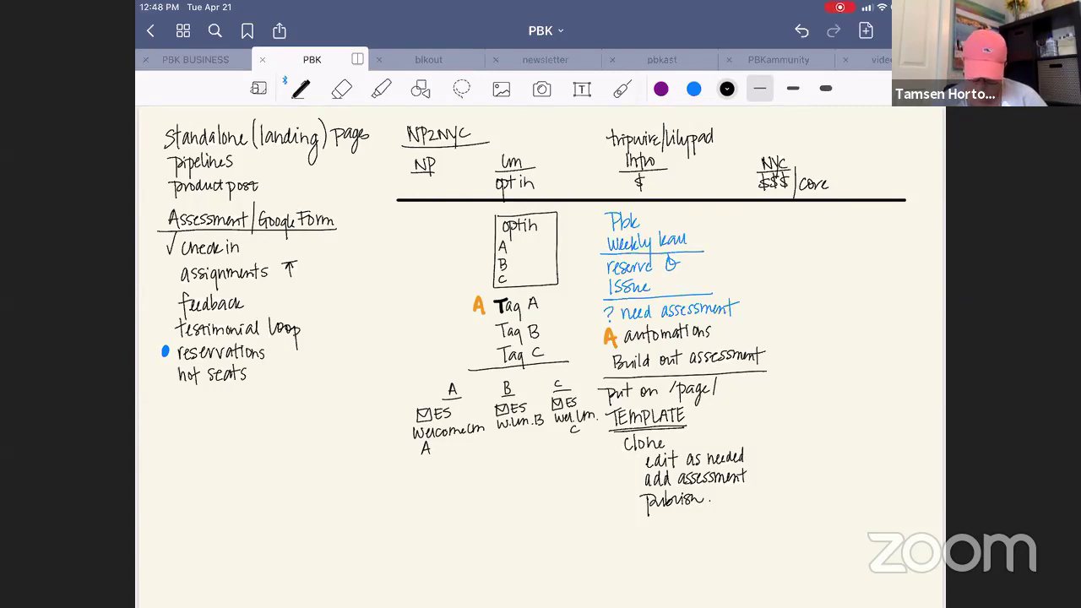
pyautogui.moveTo(483, 381); pyautogui.dragTo(491, 455)
pyautogui.moveTo(541, 377); pyautogui.dragTo(549, 445)
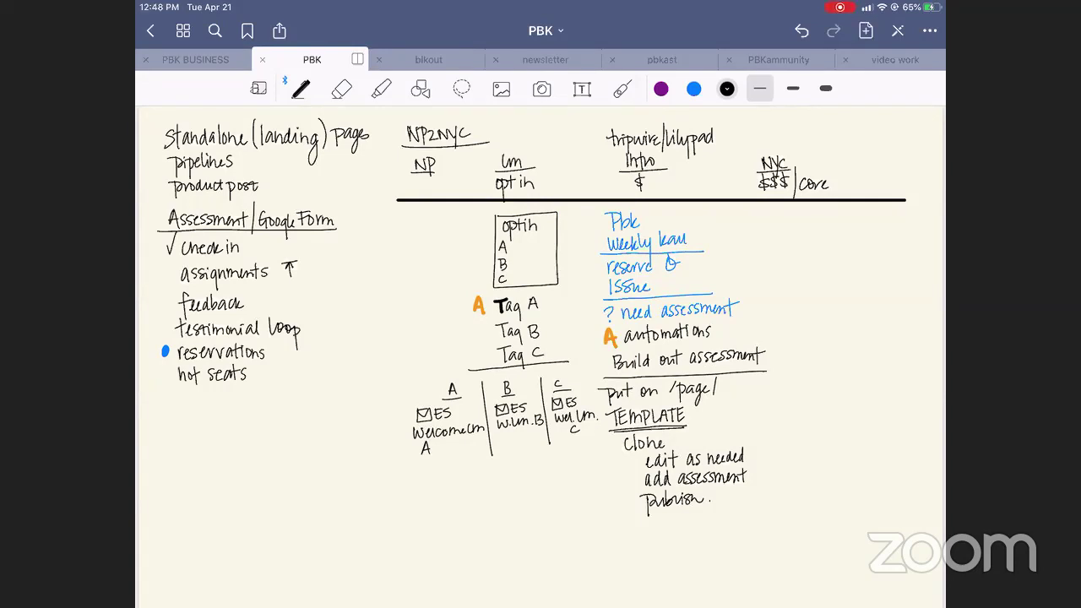
# Write "Tag D" beside "Tag A", and point out the optin box and the three email columns with the laser pointer.
pyautogui.moveTo(560, 301); pyautogui.dragTo(575, 309)
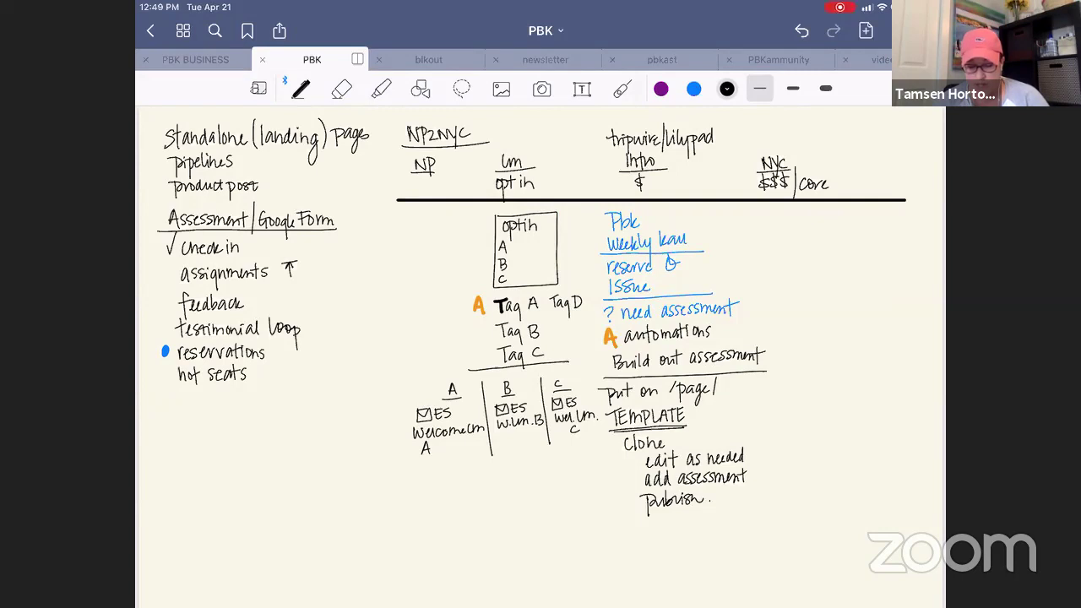
pyautogui.click(622, 88)
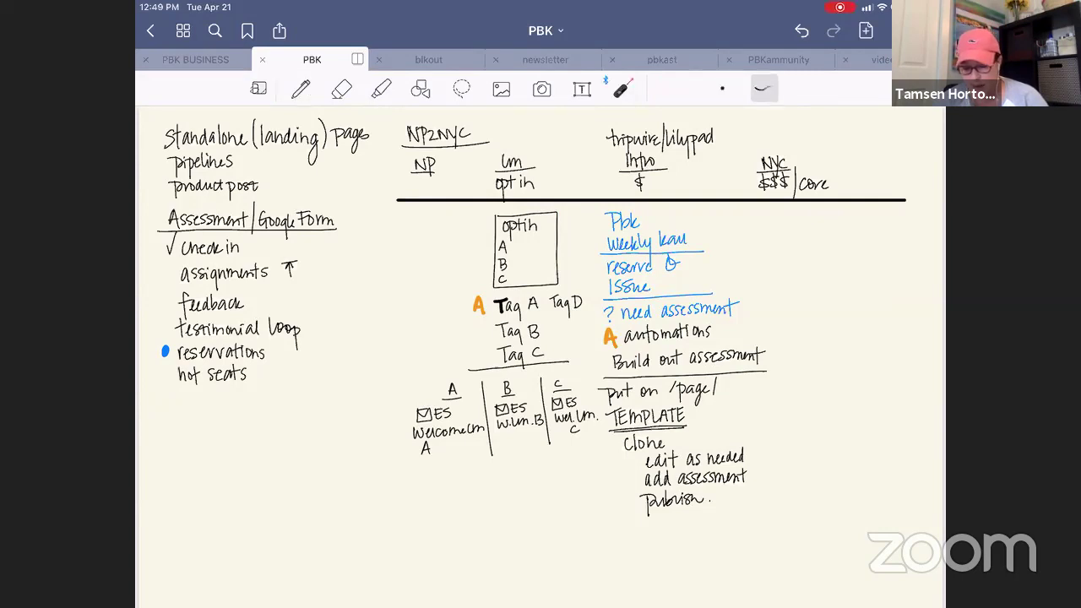
pyautogui.moveTo(494, 284)
pyautogui.mouseDown()
pyautogui.moveTo(561, 233)
pyautogui.moveTo(523, 214)
pyautogui.moveTo(488, 287)
pyautogui.moveTo(553, 280)
pyautogui.mouseUp()
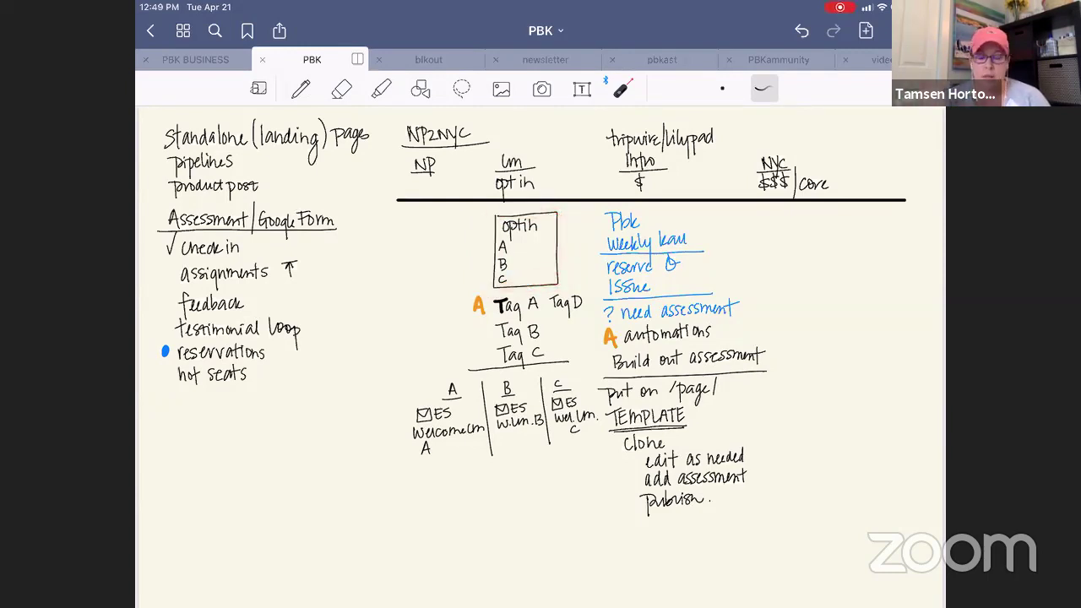
pyautogui.moveTo(399, 468); pyautogui.dragTo(594, 446)
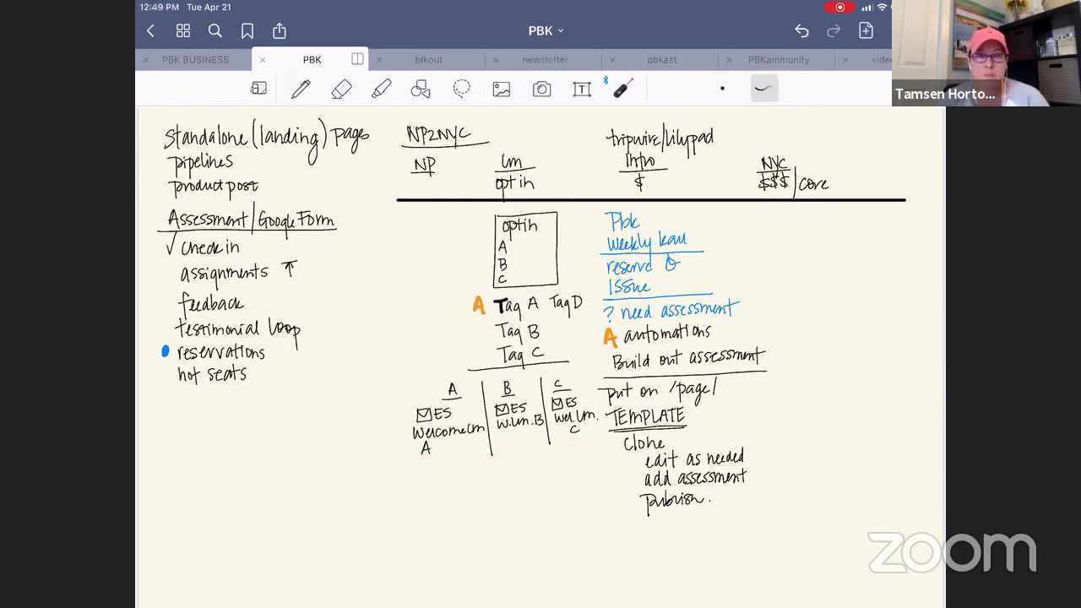
# Write "ASK Method" and its author's name in black beside the optin box, joined to the box by a short dash.
pyautogui.click(300, 88)
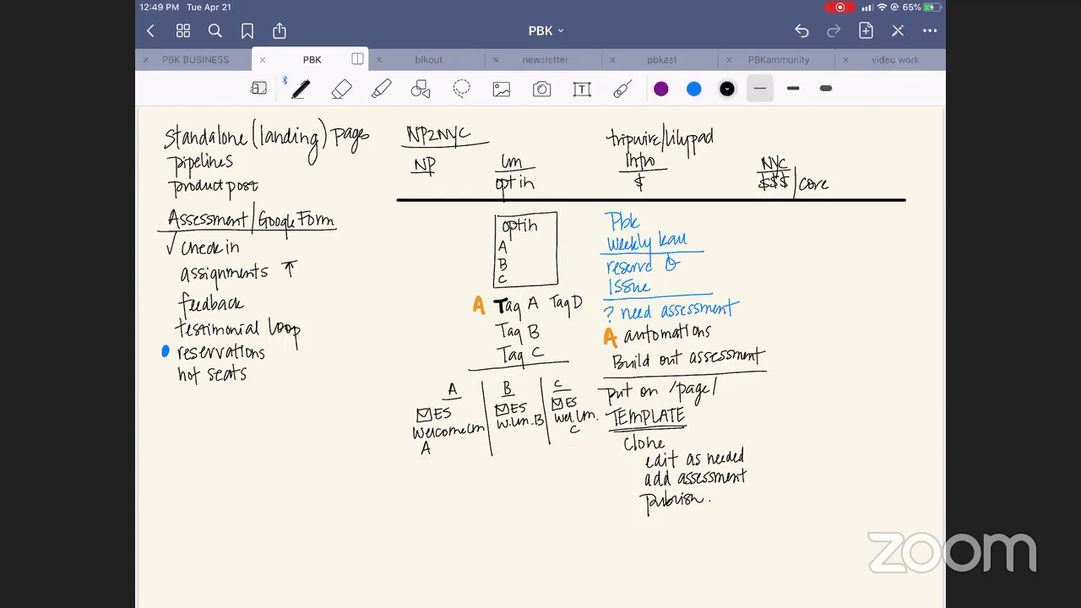
pyautogui.moveTo(467, 243); pyautogui.dragTo(482, 243)
pyautogui.moveTo(420, 233); pyautogui.dragTo(445, 218)
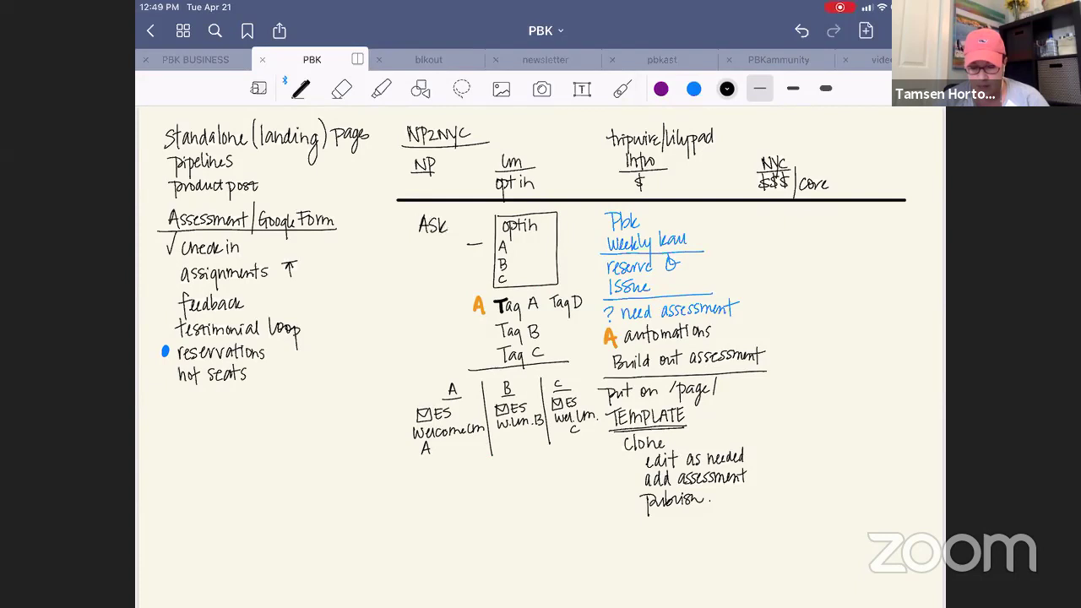
pyautogui.moveTo(416, 251)
pyautogui.mouseDown()
pyautogui.moveTo(462, 240)
pyautogui.moveTo(422, 270)
pyautogui.mouseUp()
pyautogui.moveTo(423, 262)
pyautogui.mouseDown()
pyautogui.moveTo(428, 283)
pyautogui.moveTo(446, 267)
pyautogui.moveTo(420, 290)
pyautogui.moveTo(444, 288)
pyautogui.moveTo(449, 308)
pyautogui.moveTo(467, 282)
pyautogui.mouseUp()
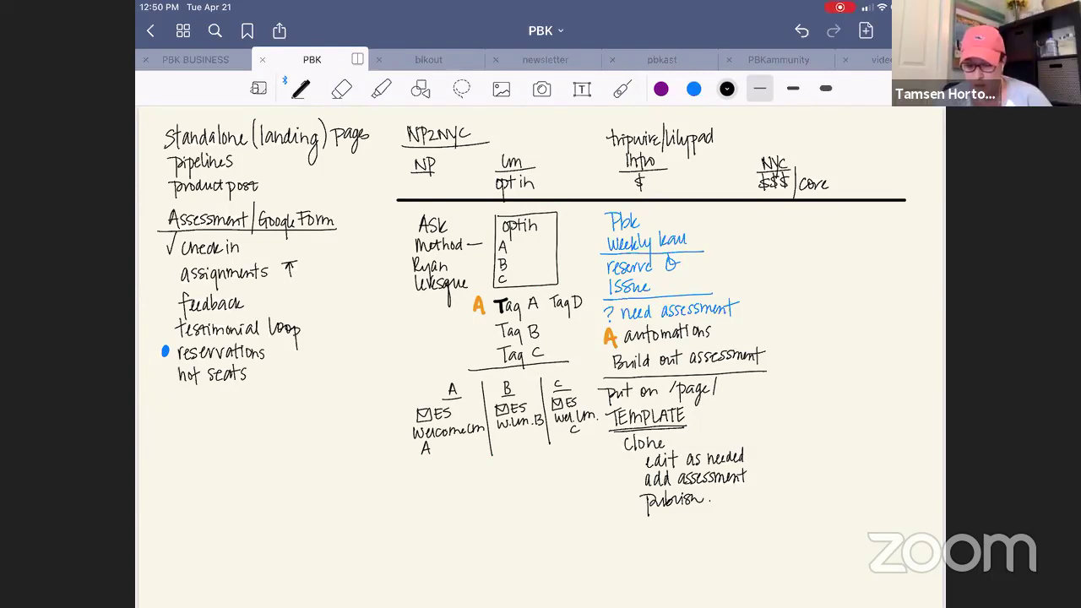
# Outline the optin box with the laser pointer and trace the paths from it to the A, B and C columns.
pyautogui.click(622, 88)
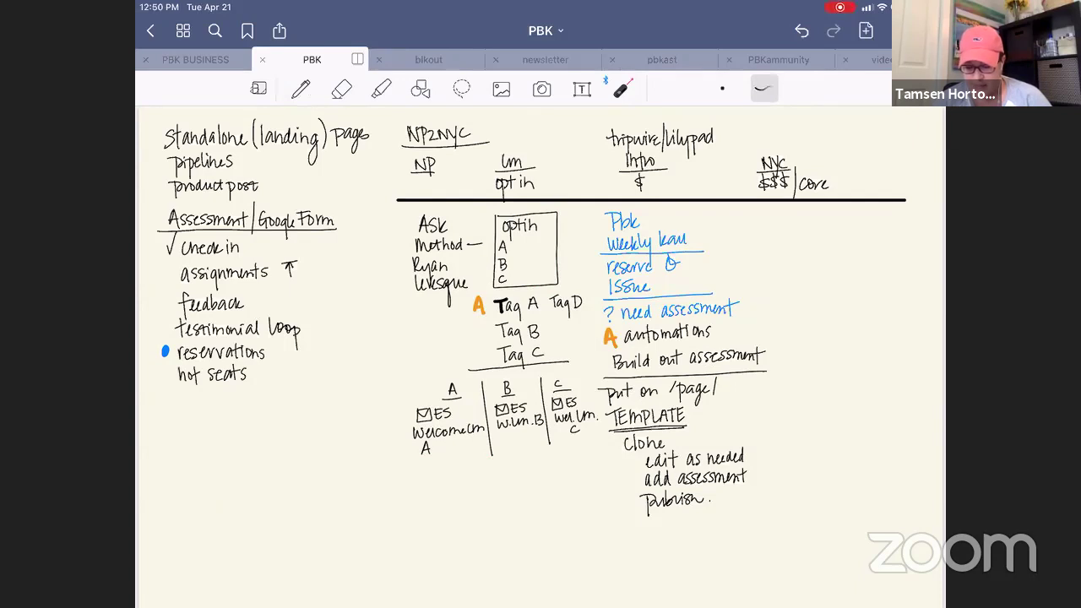
pyautogui.moveTo(486, 288)
pyautogui.mouseDown()
pyautogui.moveTo(572, 284)
pyautogui.moveTo(490, 208)
pyautogui.moveTo(489, 291)
pyautogui.mouseUp()
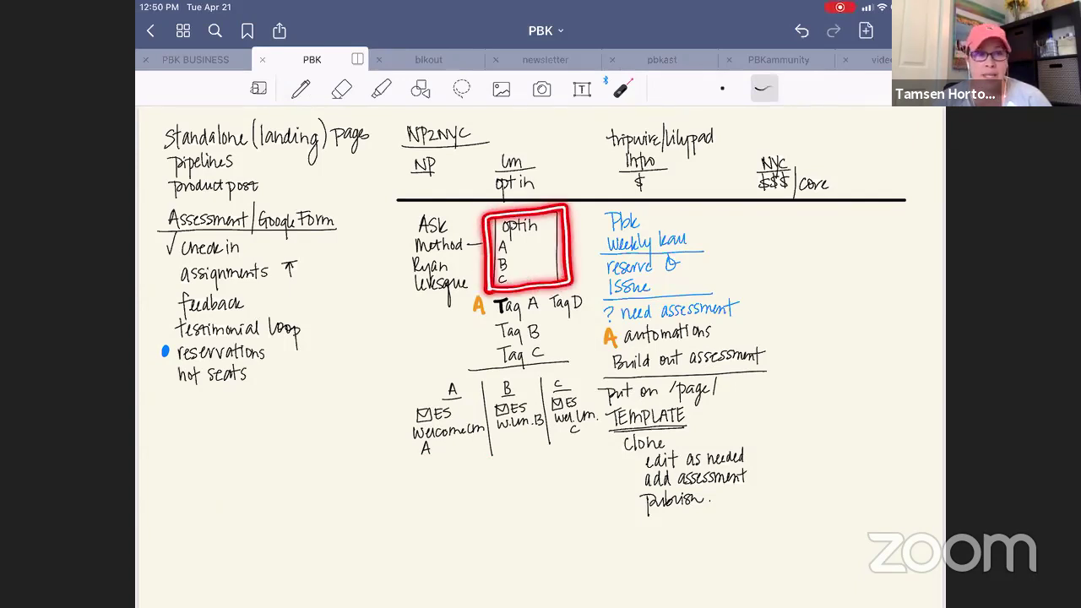
pyautogui.moveTo(498, 284)
pyautogui.mouseDown()
pyautogui.moveTo(446, 391)
pyautogui.moveTo(518, 285)
pyautogui.moveTo(509, 393)
pyautogui.mouseUp()
pyautogui.moveTo(551, 279); pyautogui.dragTo(574, 392)
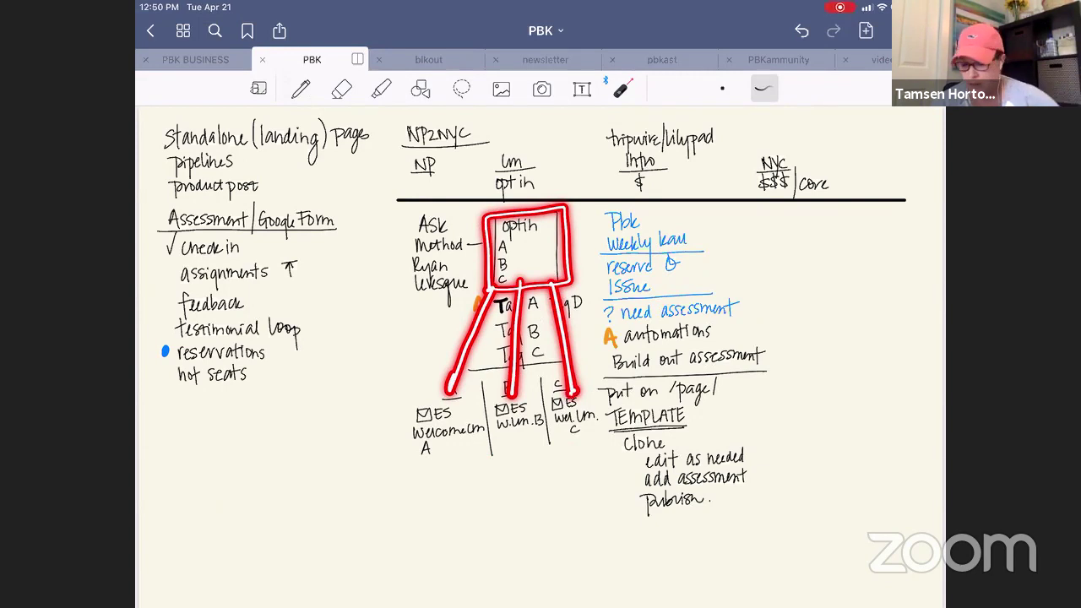
pyautogui.moveTo(601, 293)
pyautogui.mouseDown()
pyautogui.moveTo(614, 301)
pyautogui.moveTo(726, 240)
pyautogui.moveTo(595, 253)
pyautogui.moveTo(612, 297)
pyautogui.mouseUp()
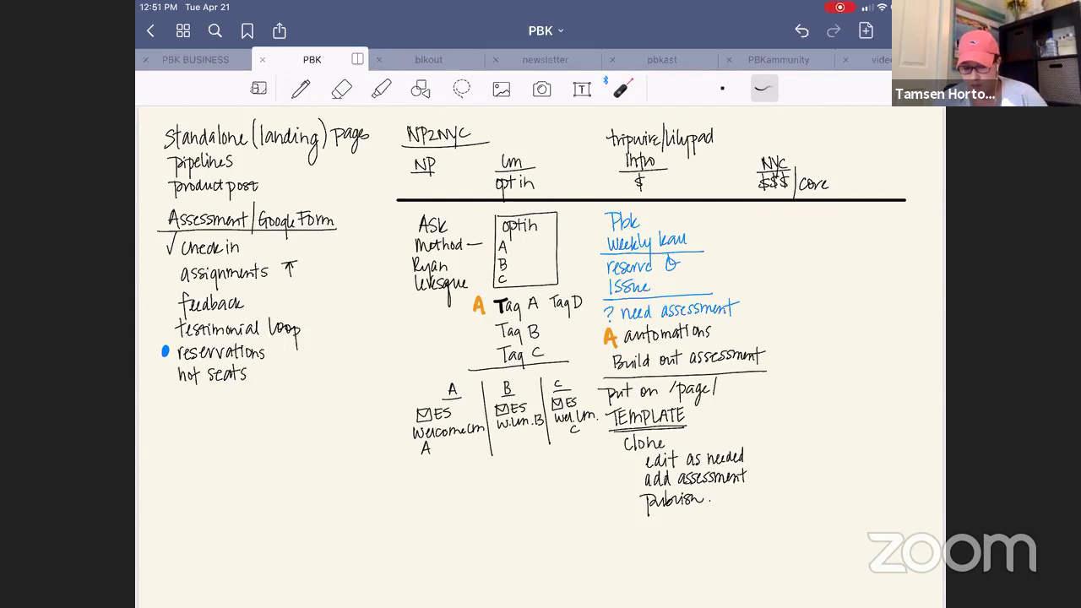
pyautogui.moveTo(387, 366)
pyautogui.mouseDown()
pyautogui.moveTo(392, 472)
pyautogui.moveTo(574, 477)
pyautogui.moveTo(591, 363)
pyautogui.moveTo(377, 377)
pyautogui.mouseUp()
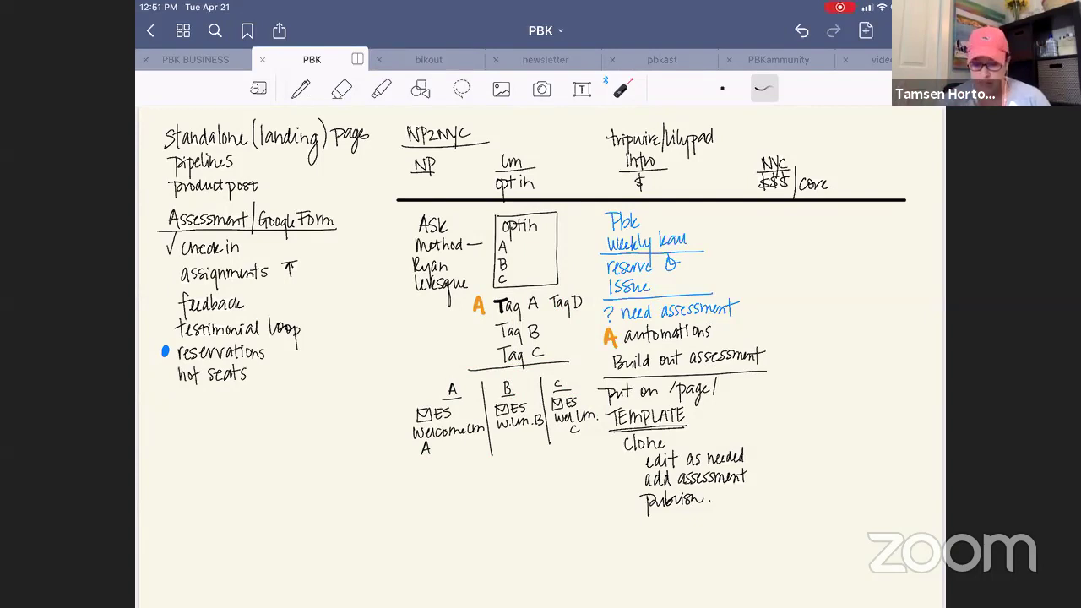
# Rule a black line under the email columns and write a staggered list of "A – 1st", "B –" and "C –" below it.
pyautogui.click(301, 88)
pyautogui.moveTo(403, 466); pyautogui.dragTo(602, 454)
pyautogui.moveTo(408, 498)
pyautogui.mouseDown()
pyautogui.moveTo(465, 486)
pyautogui.moveTo(439, 525)
pyautogui.moveTo(443, 515)
pyautogui.moveTo(474, 549)
pyautogui.moveTo(493, 540)
pyautogui.mouseUp()
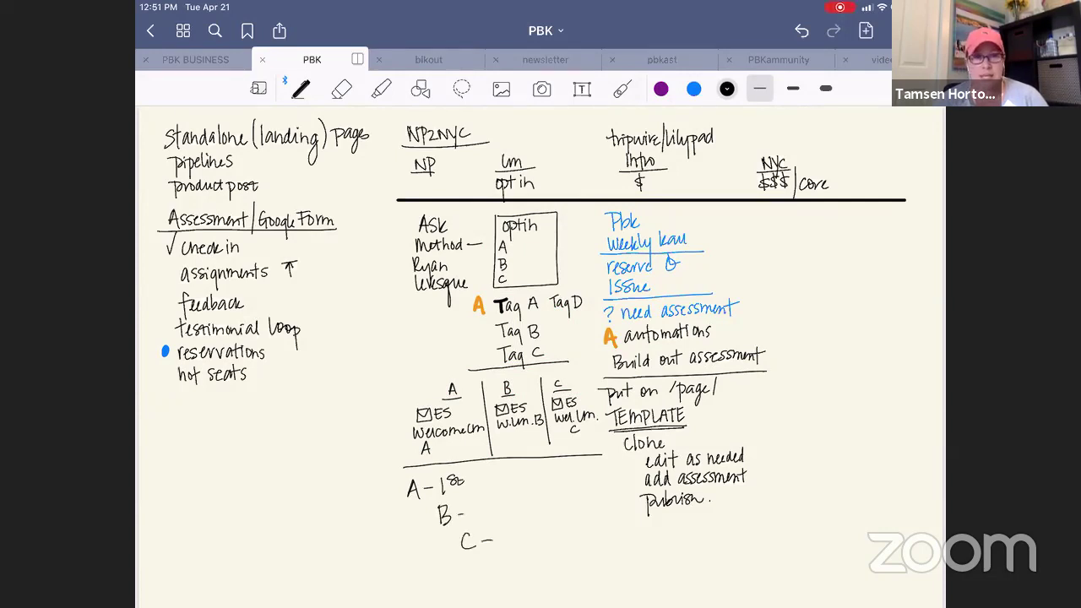
pyautogui.moveTo(382, 483)
pyautogui.mouseDown()
pyautogui.moveTo(451, 550)
pyautogui.moveTo(451, 537)
pyautogui.moveTo(448, 549)
pyautogui.mouseUp()
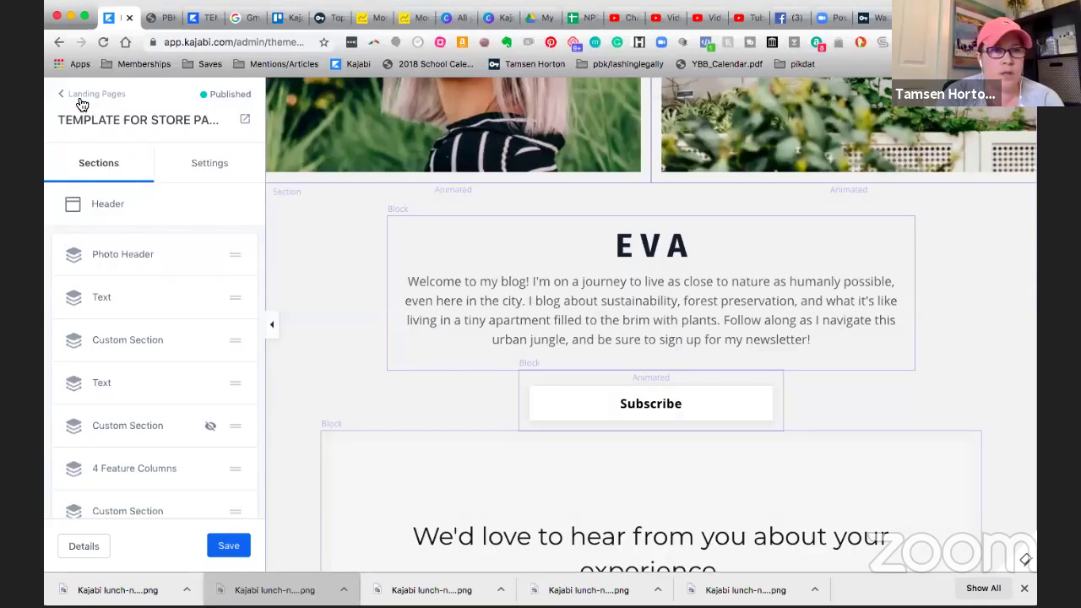
# Leave the landing page editor for Product 1 DEFAULT TESTING PRODUCT and add a post titled "CHECK IN ASSESSMENT" under STARTING YOUR COURSE.
pyautogui.click(78, 97)
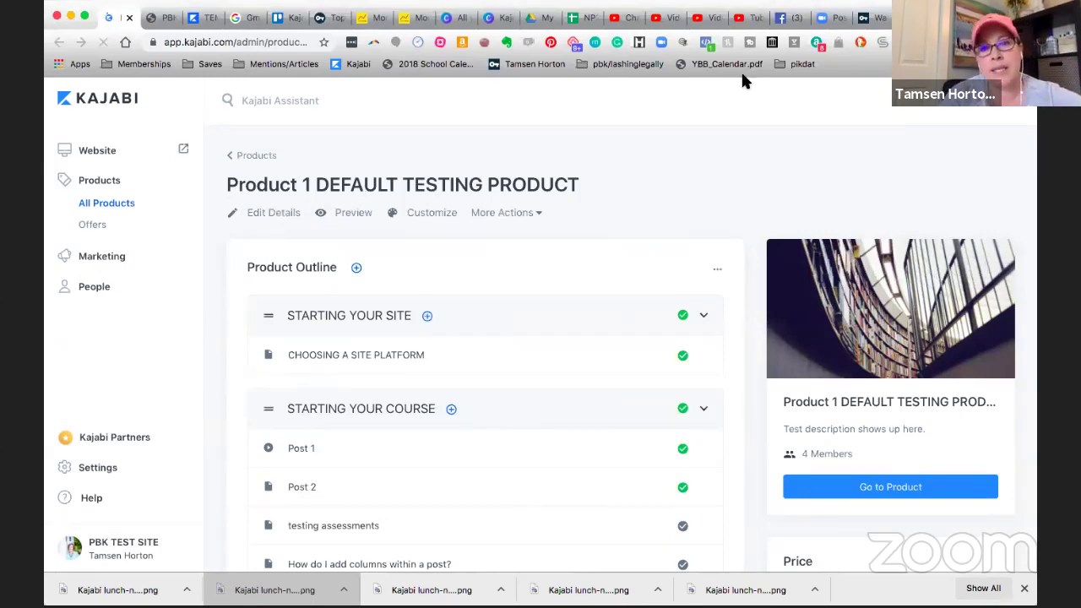
pyautogui.scroll(-4, 551, 243)
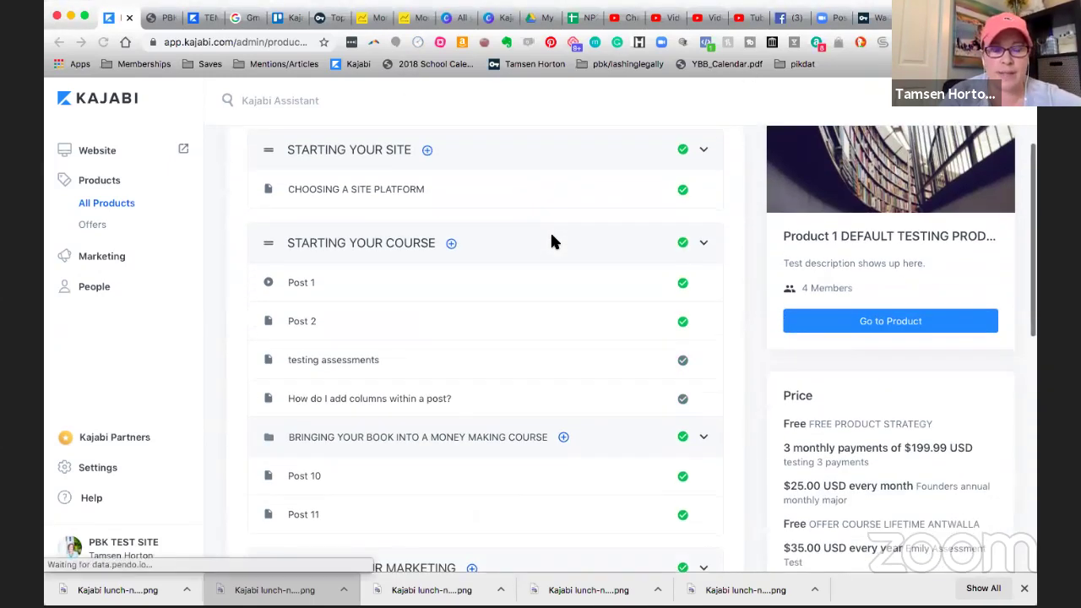
pyautogui.scroll(-2, 552, 242)
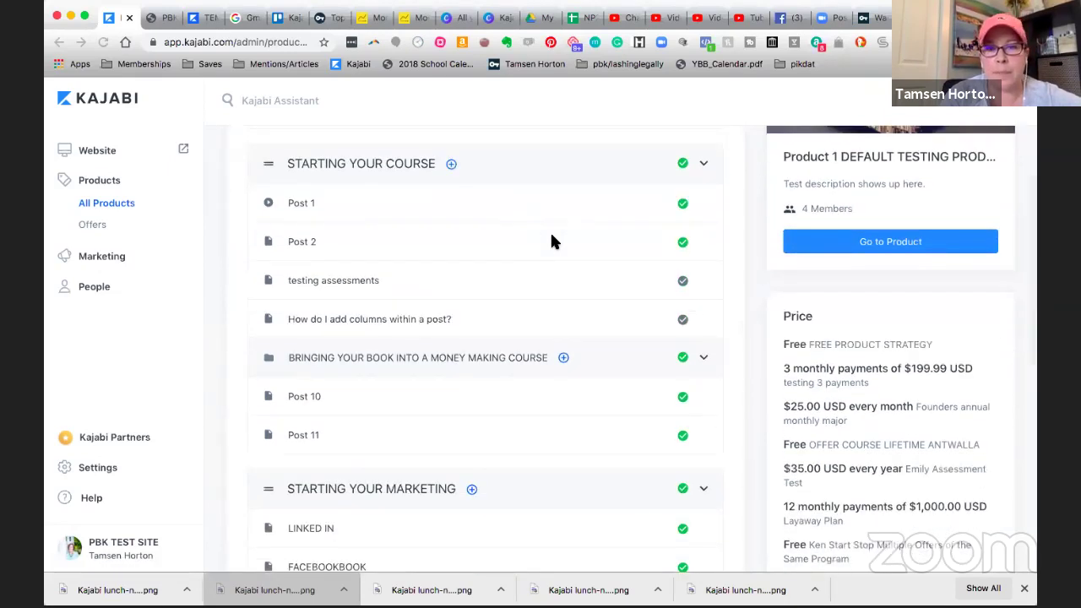
pyautogui.scroll(2, 494, 227)
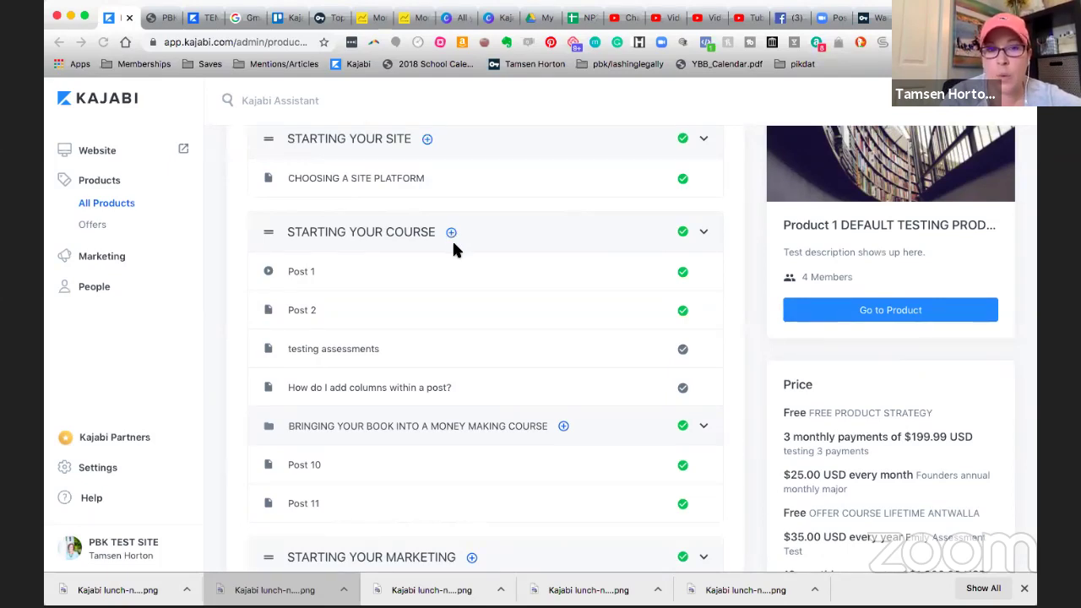
pyautogui.scroll(1, 454, 245)
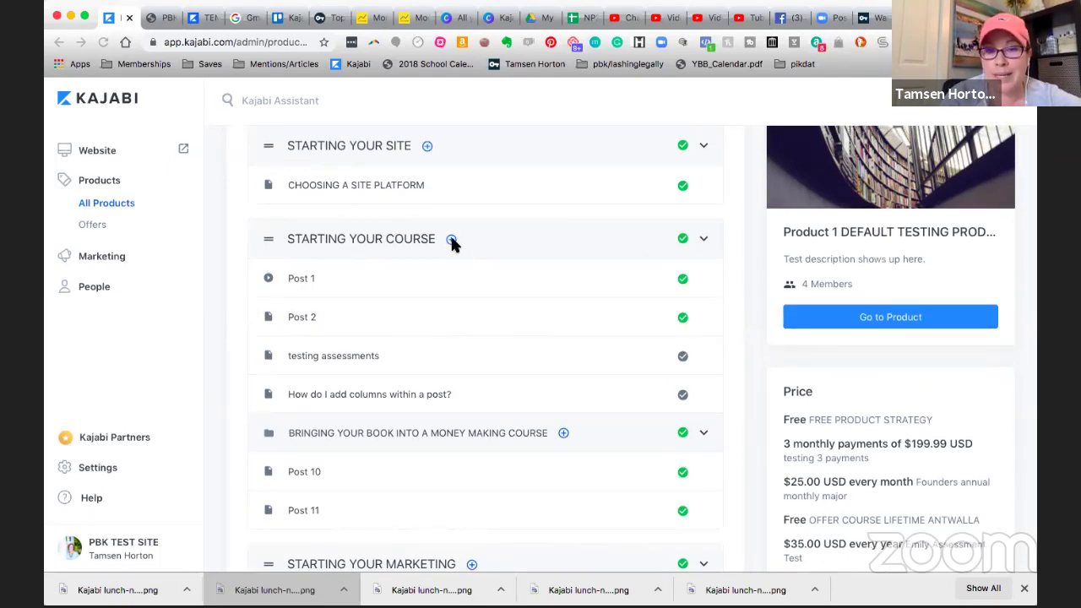
pyautogui.click(453, 242)
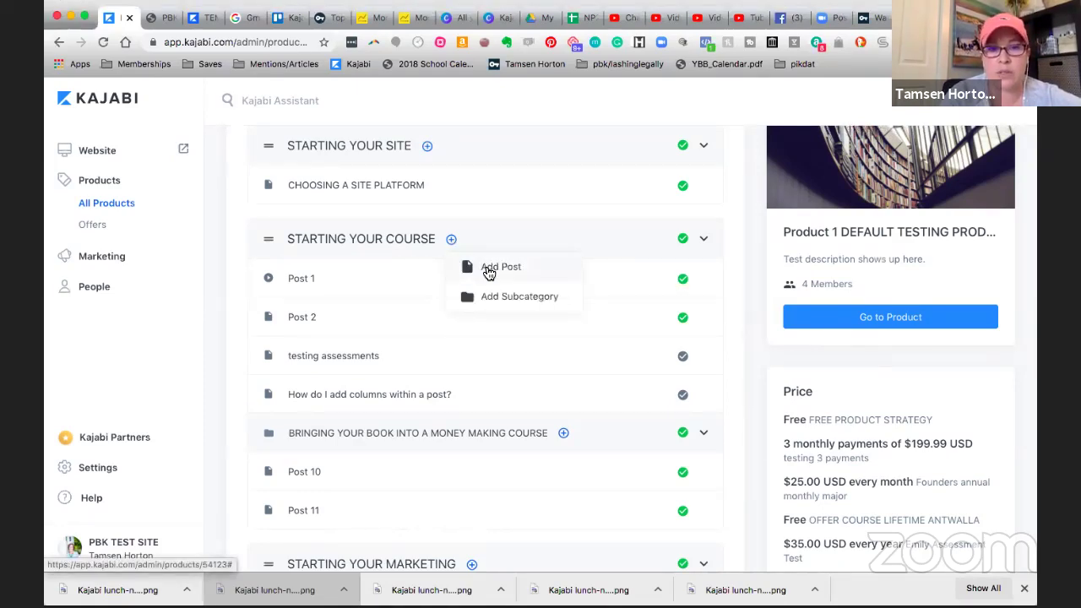
pyautogui.click(487, 269)
pyautogui.click(410, 259)
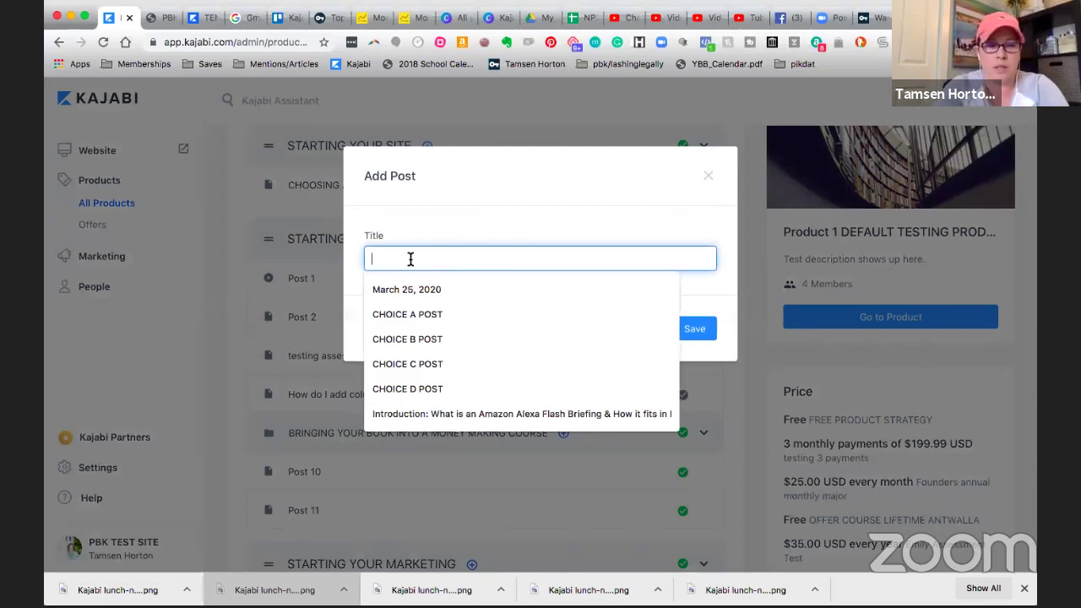
pyautogui.write('CHECK IN ASSE')
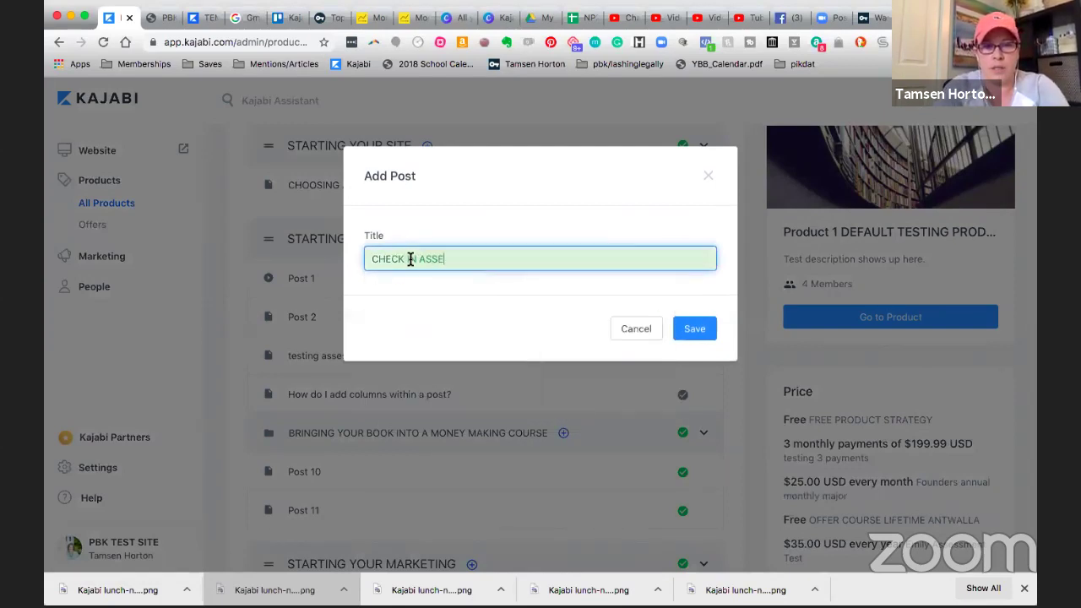
pyautogui.write('MENT')
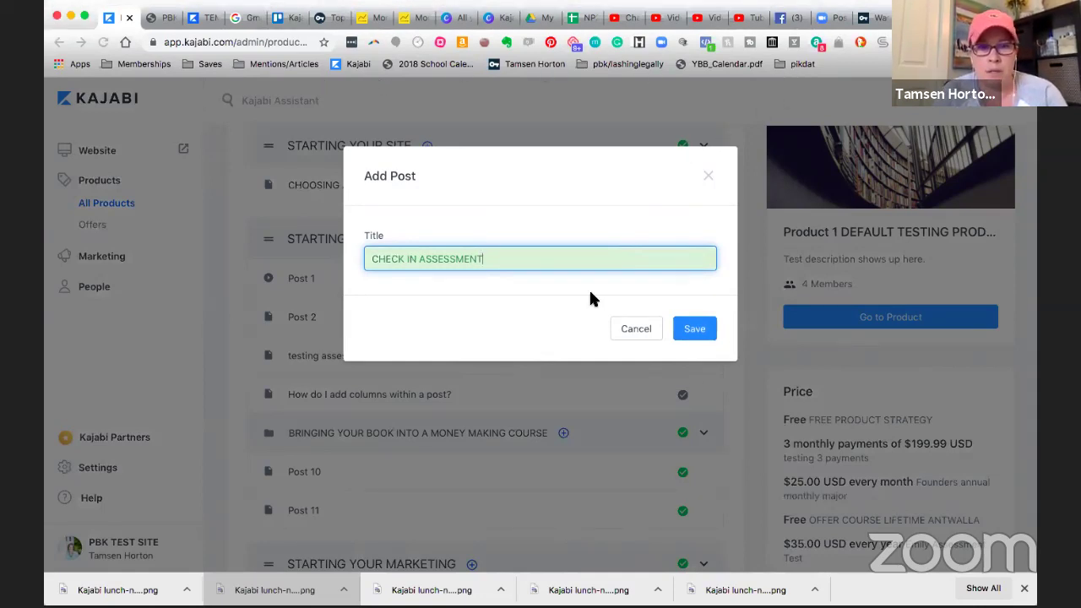
pyautogui.click(695, 331)
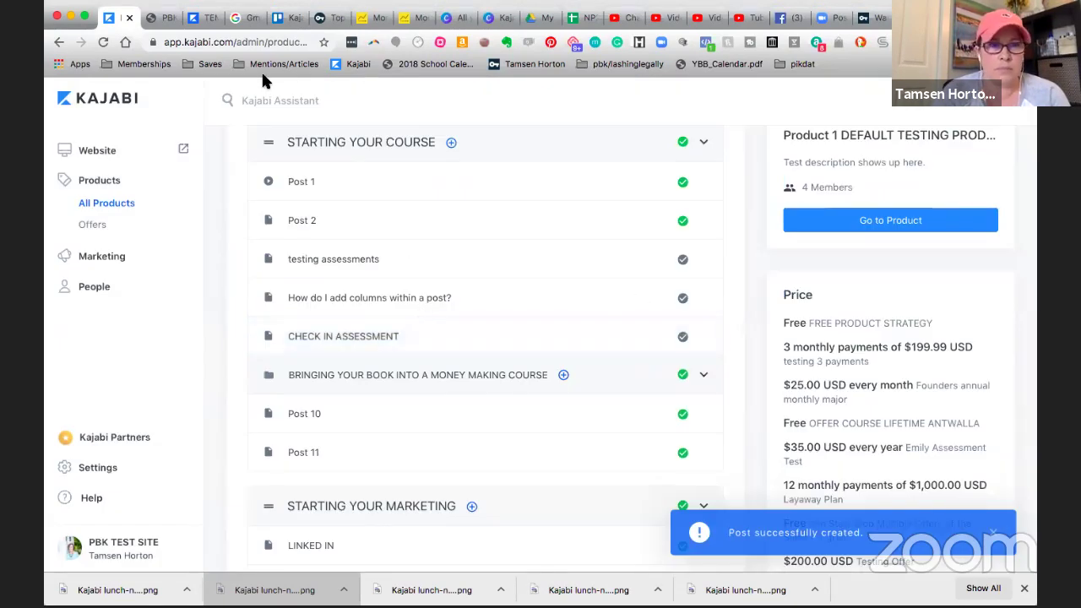
# Attach the "We'd love to hear from you about your experience." assessment to the CHECK IN ASSESSMENT post and save the post.
pyautogui.click(323, 338)
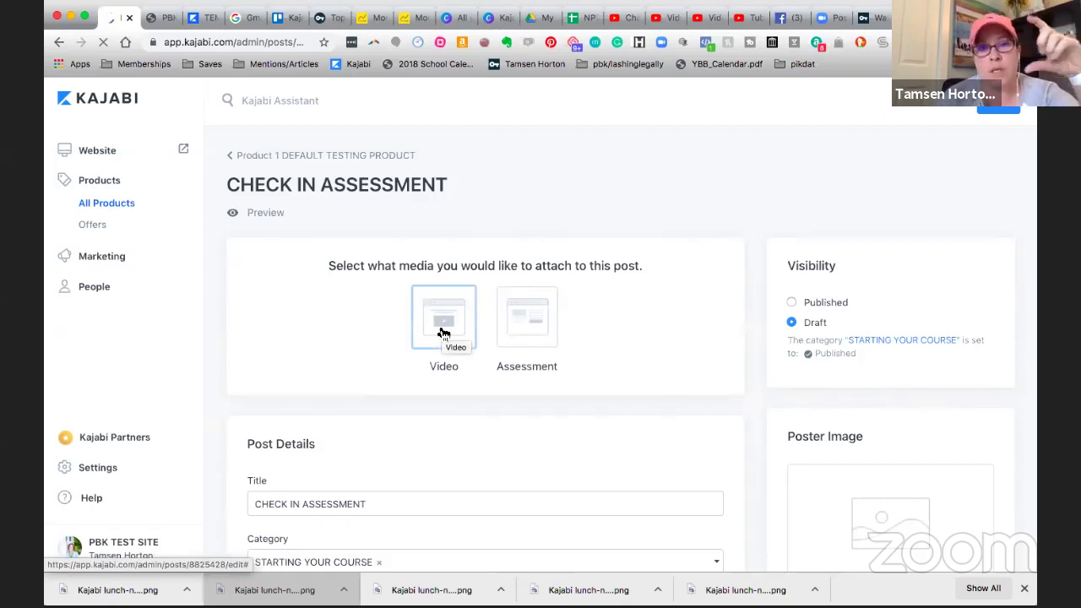
pyautogui.click(538, 320)
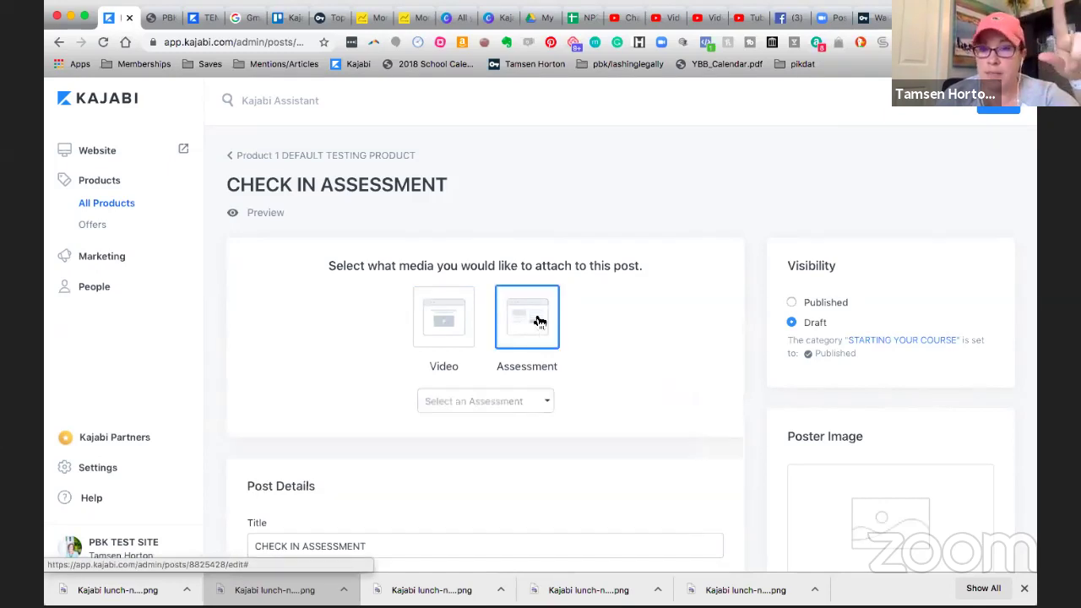
pyautogui.click(547, 403)
pyautogui.write('WE')
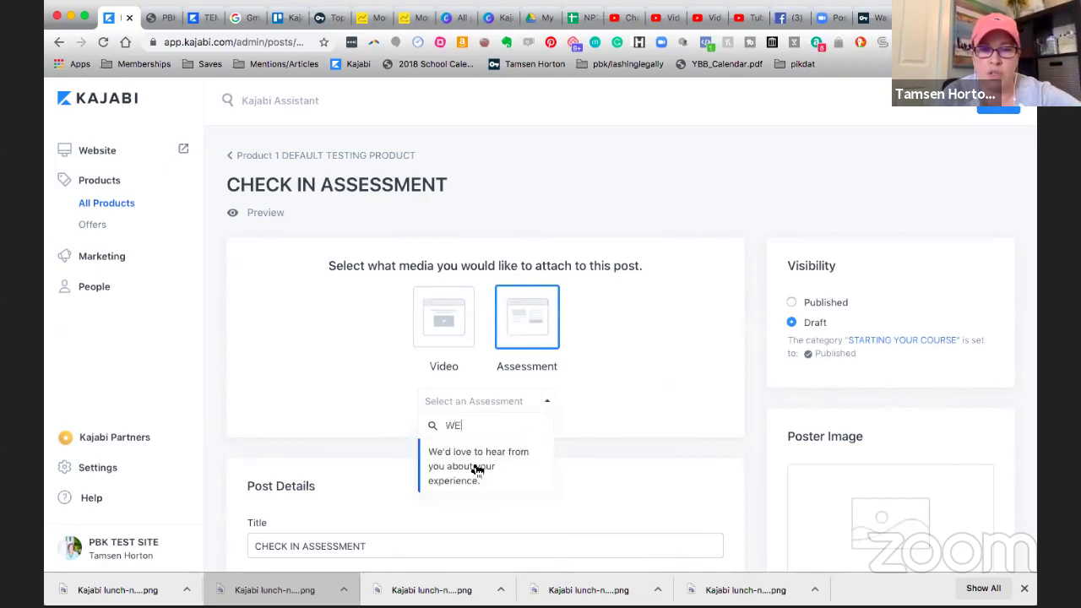
pyautogui.click(476, 469)
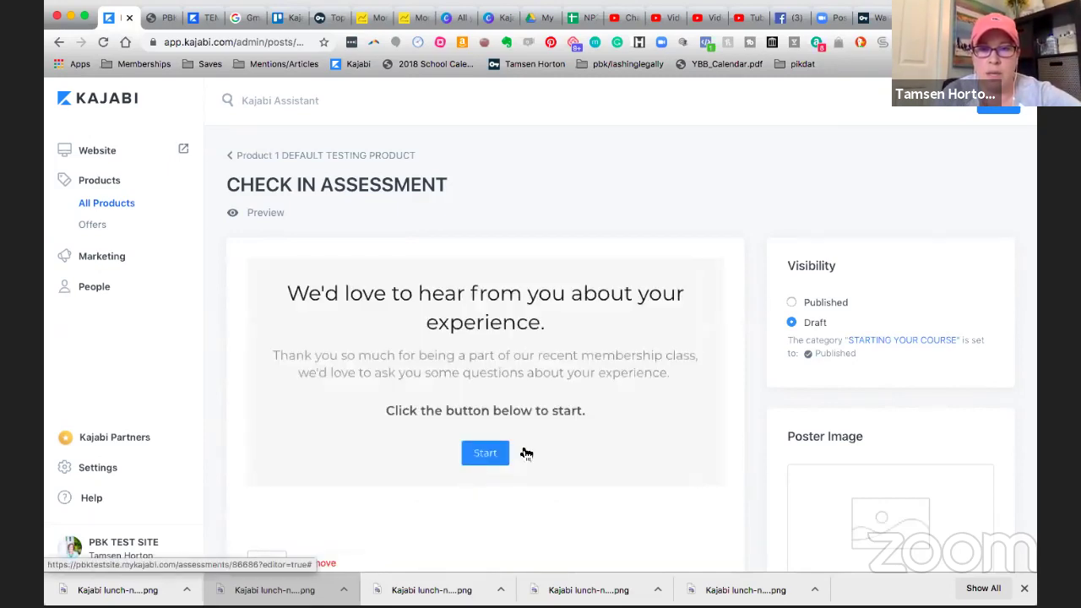
pyautogui.scroll(-1, 528, 405)
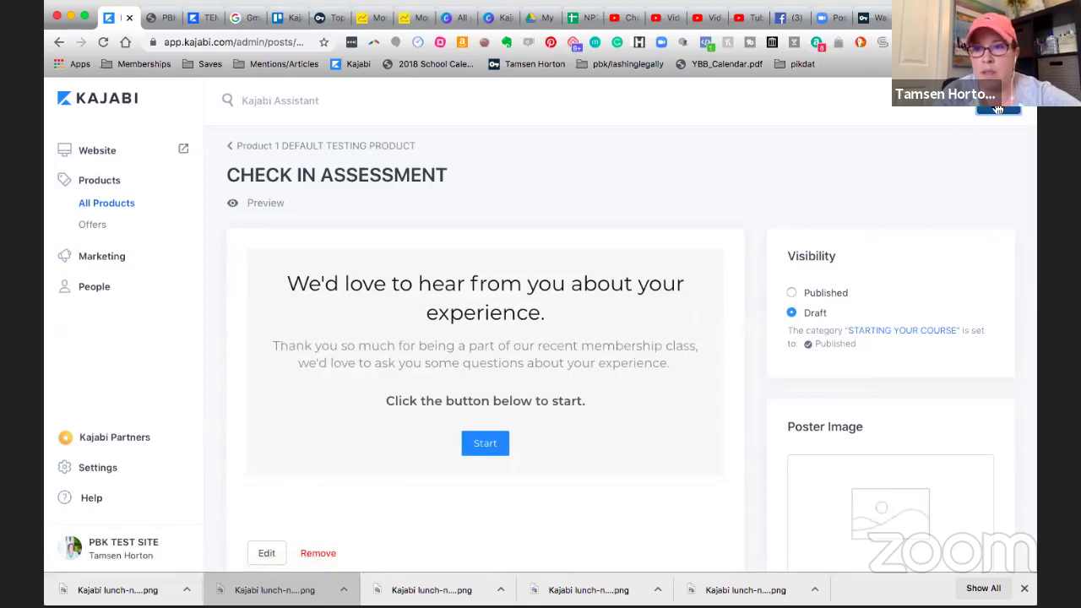
pyautogui.click(998, 113)
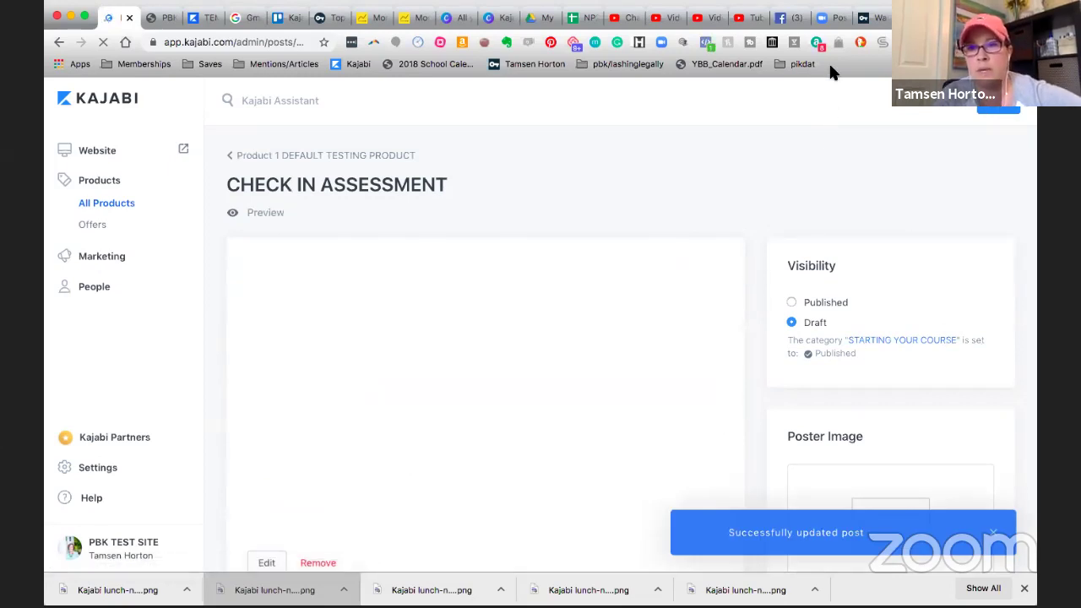
# Set the CHECK IN ASSESSMENT post to Published, enter "PLEASE CHECK IN NOW." as its body, and save it.
pyautogui.click(791, 304)
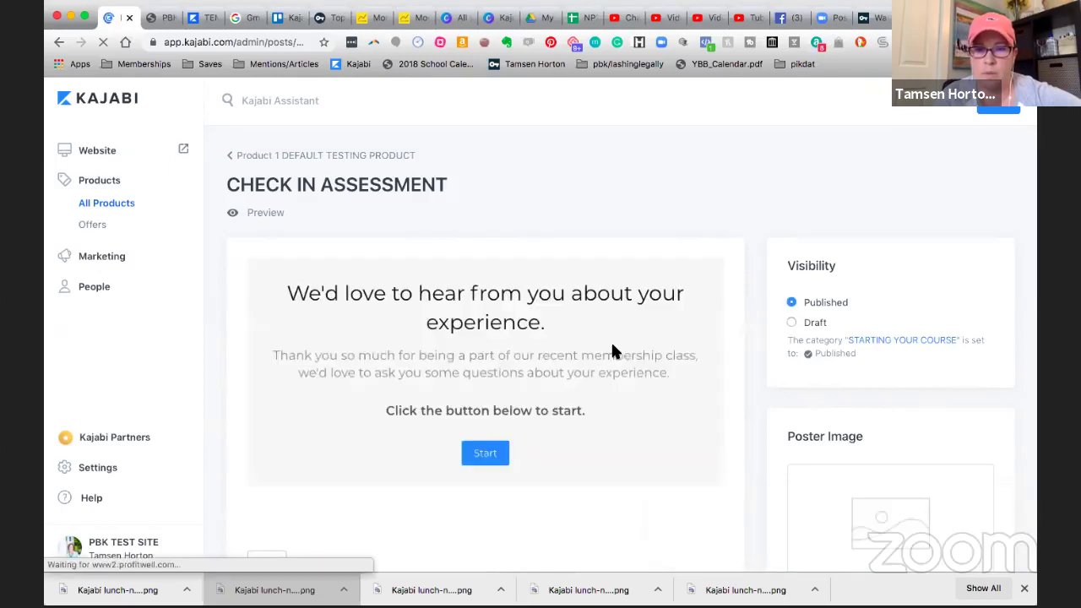
pyautogui.scroll(-5, 610, 348)
pyautogui.scroll(-2, 461, 386)
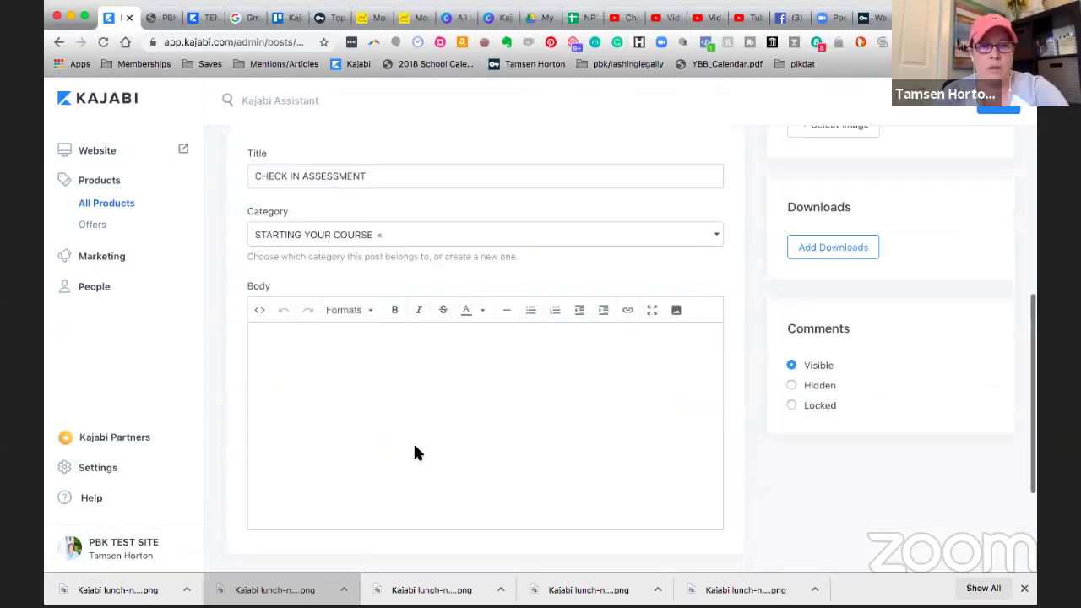
pyautogui.click(400, 343)
pyautogui.write('PLEASE CHECK IN NOW.')
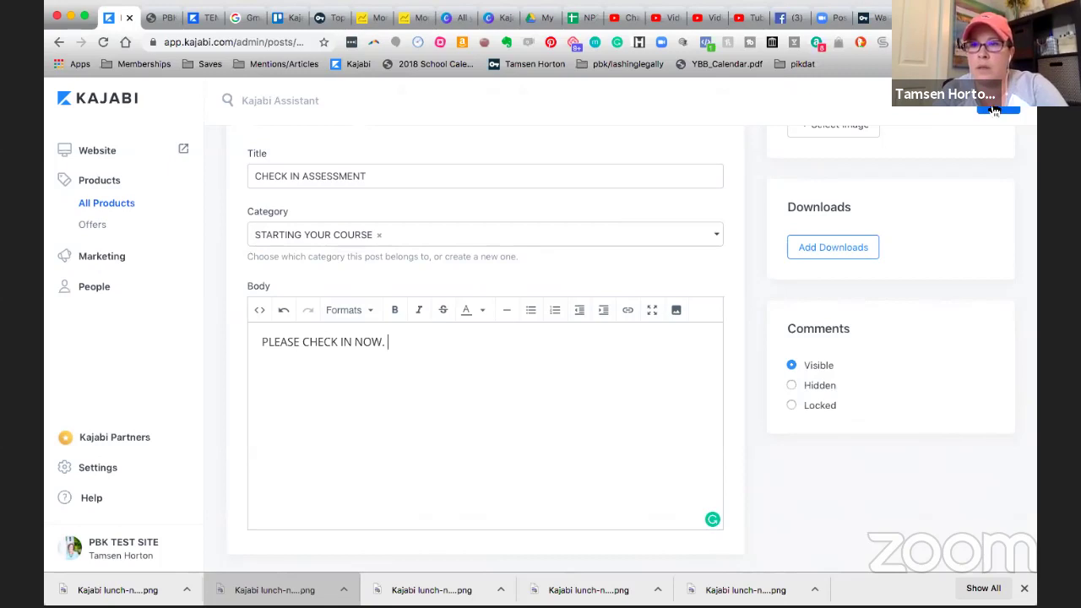
pyautogui.click(994, 111)
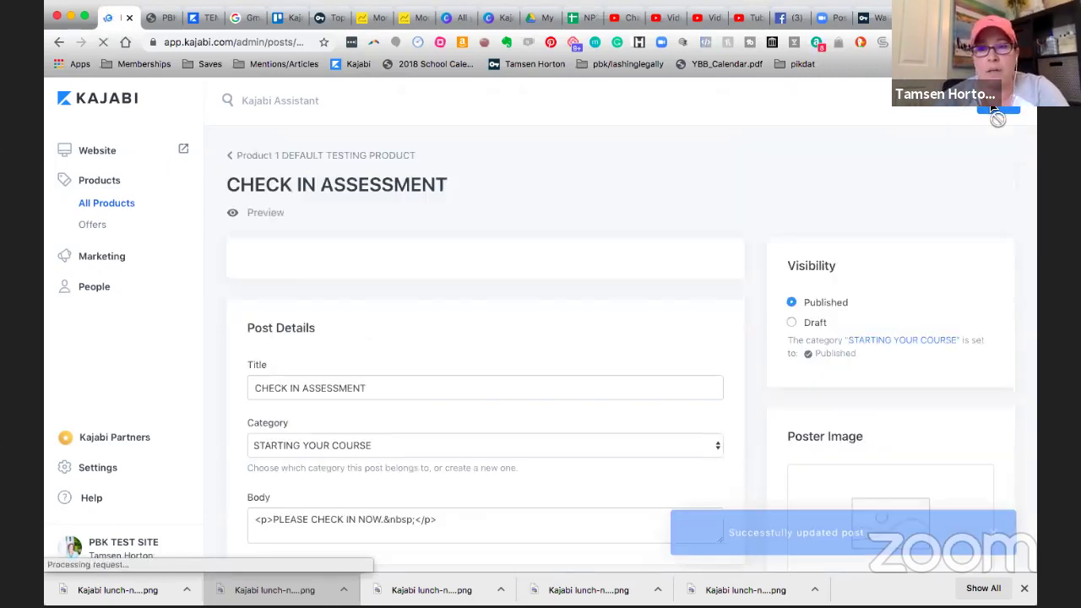
# Select the full web address of the open PBKammunity Kall Worksheet page and return to the CHECK IN ASSESSMENT post.
pyautogui.click(874, 21)
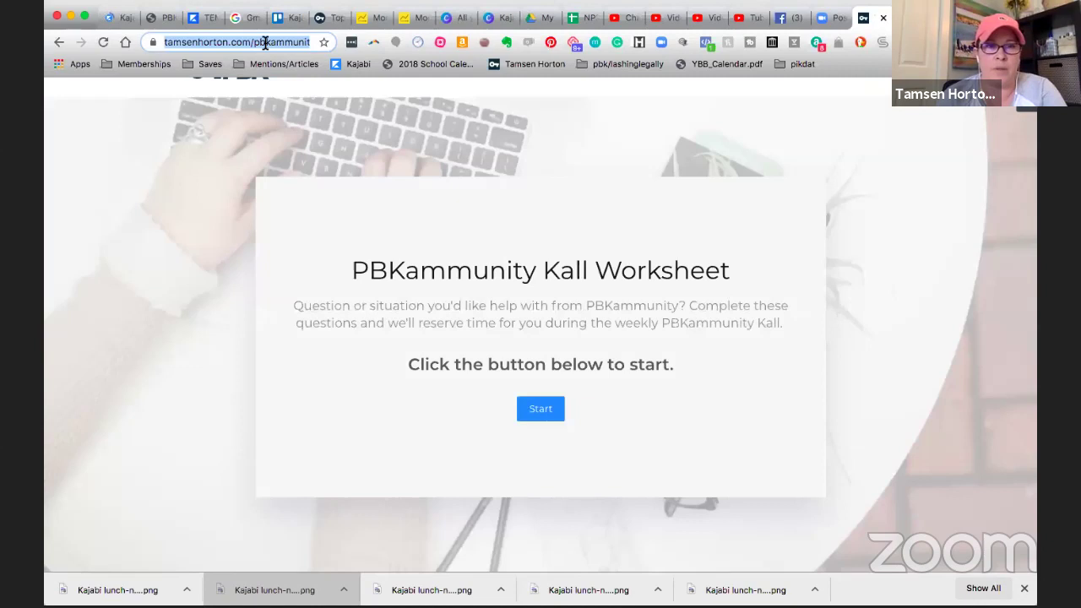
pyautogui.tripleClick(265, 42)
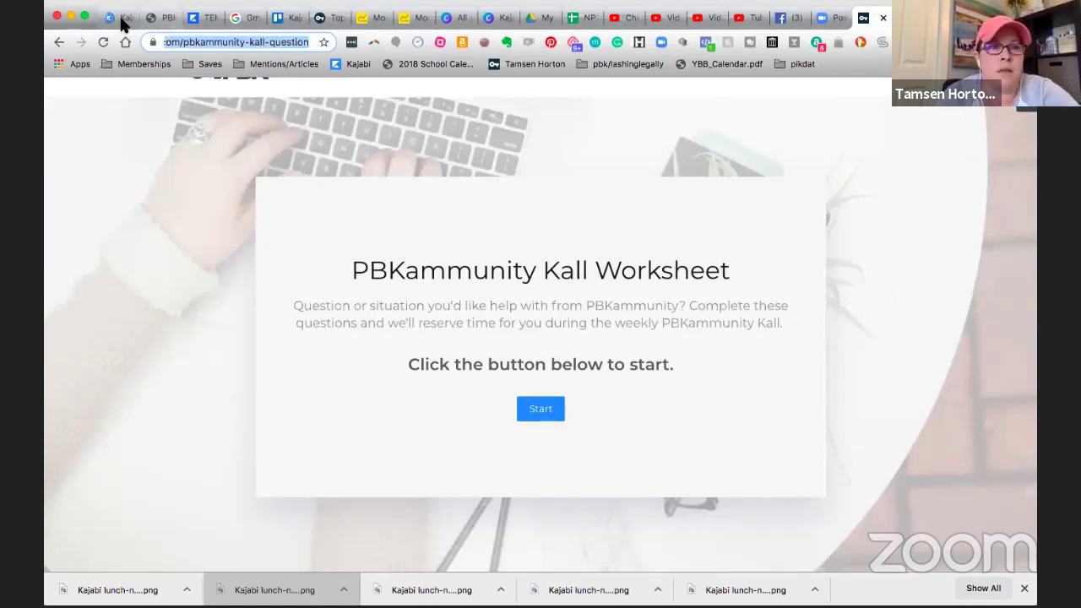
pyautogui.click(122, 21)
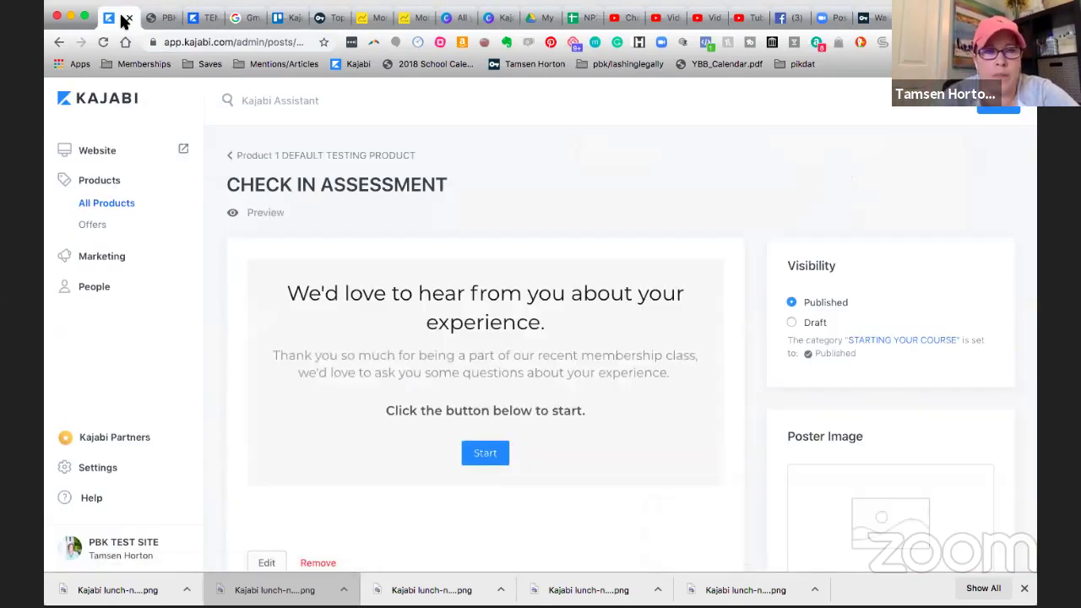
# Go back to Product 1 DEFAULT TESTING PRODUCT and activate the Premier Product theme for it.
pyautogui.click(274, 160)
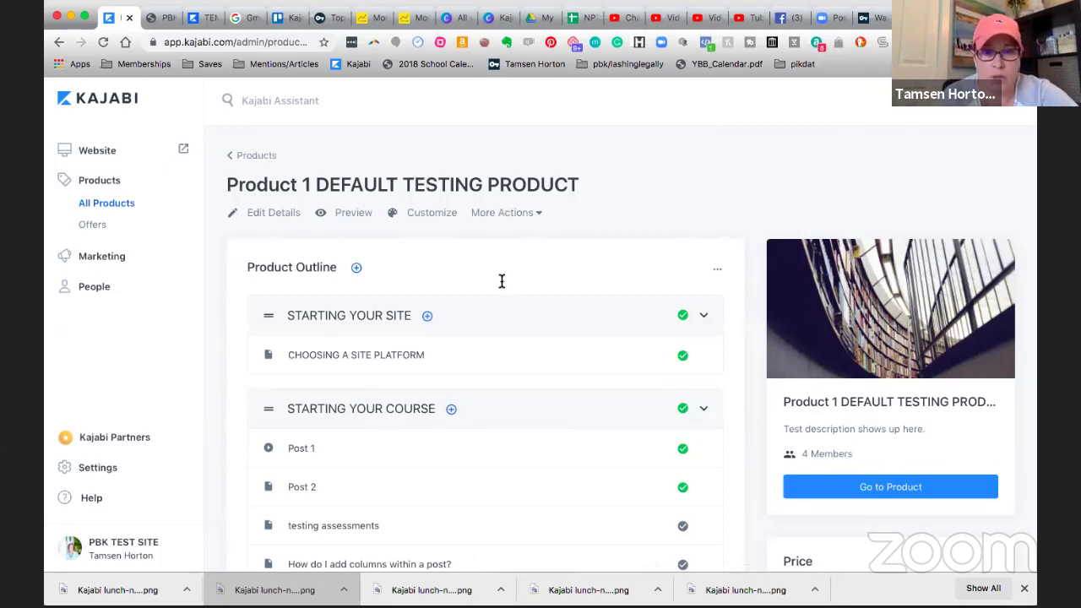
pyautogui.click(431, 214)
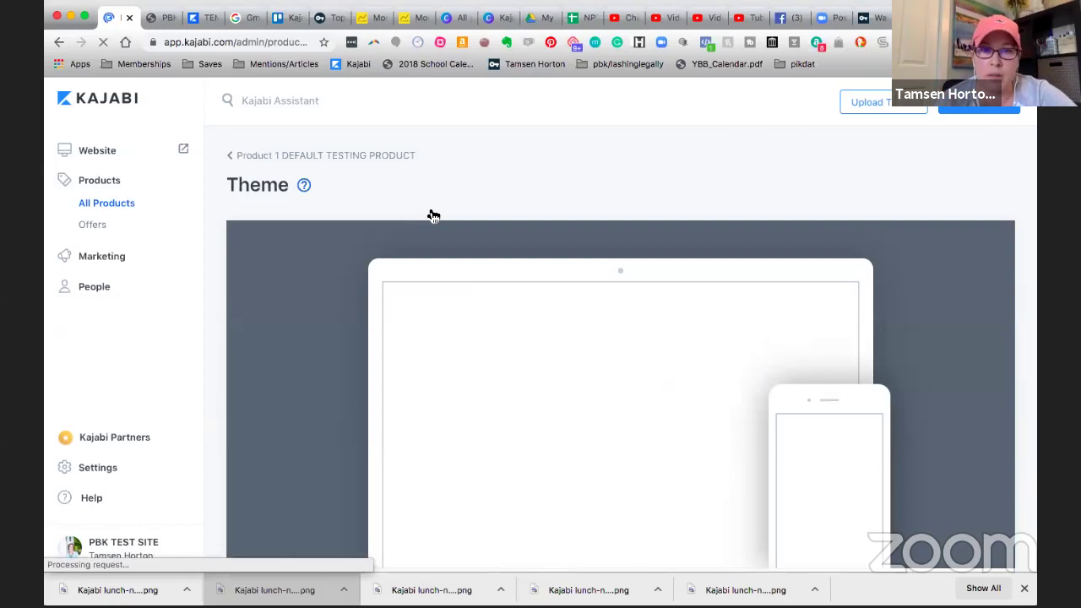
pyautogui.scroll(-1, 488, 269)
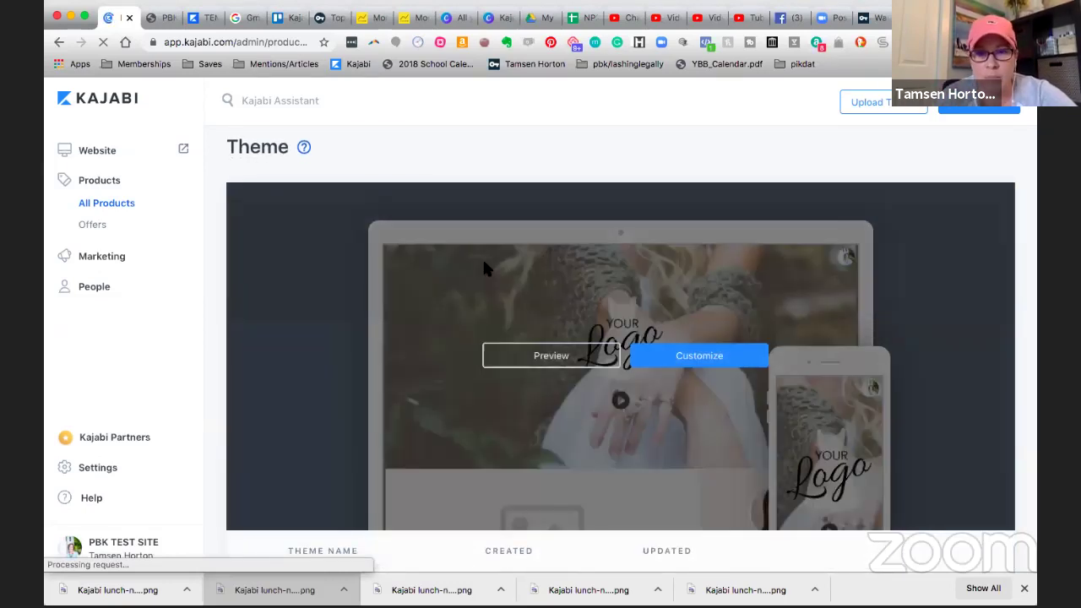
pyautogui.scroll(-5, 486, 266)
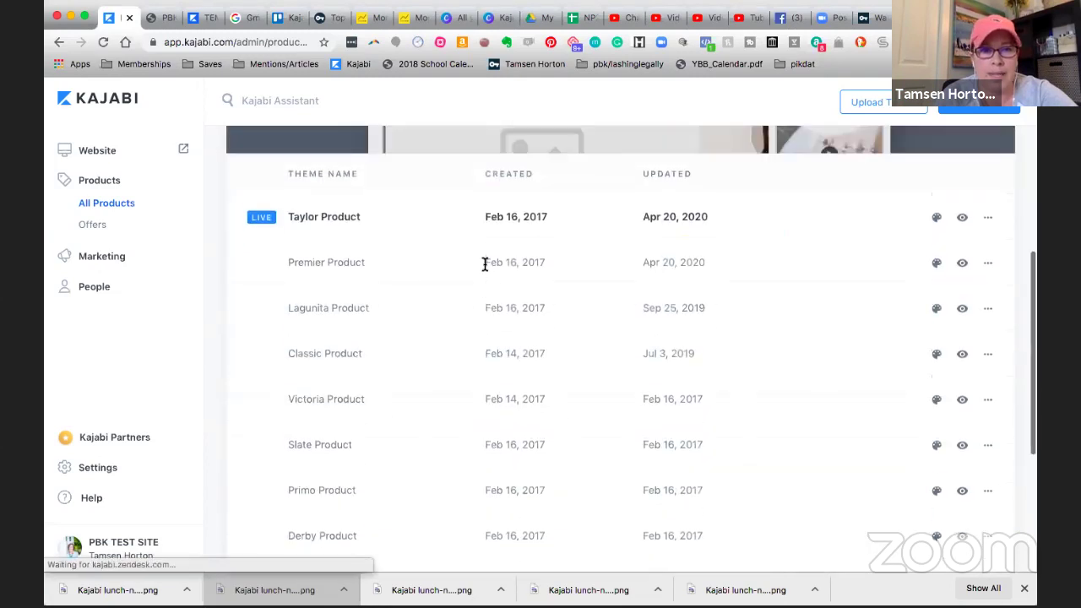
pyautogui.click(987, 263)
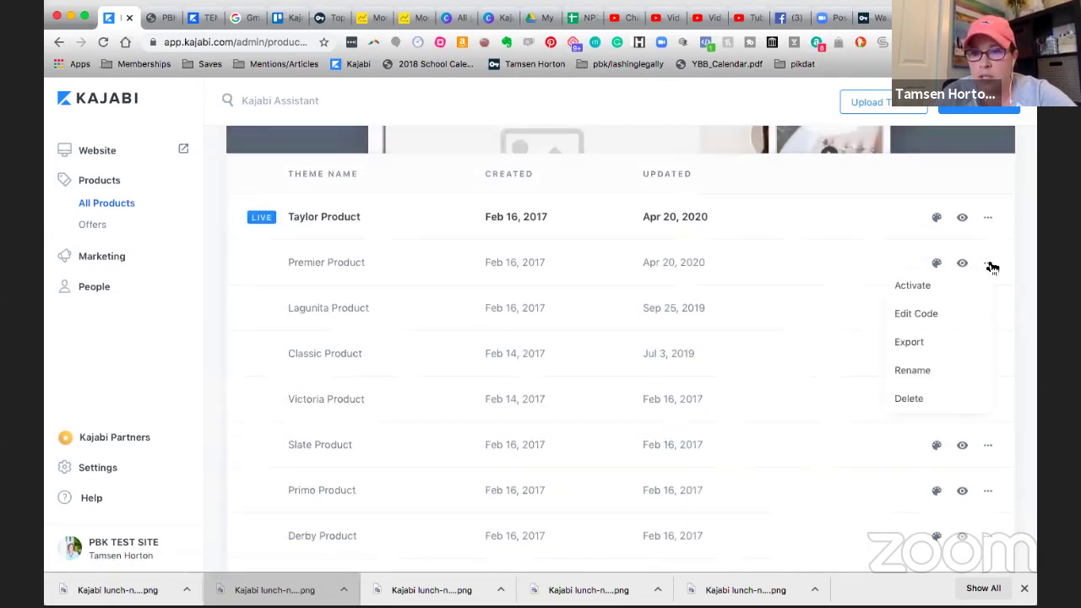
pyautogui.click(919, 286)
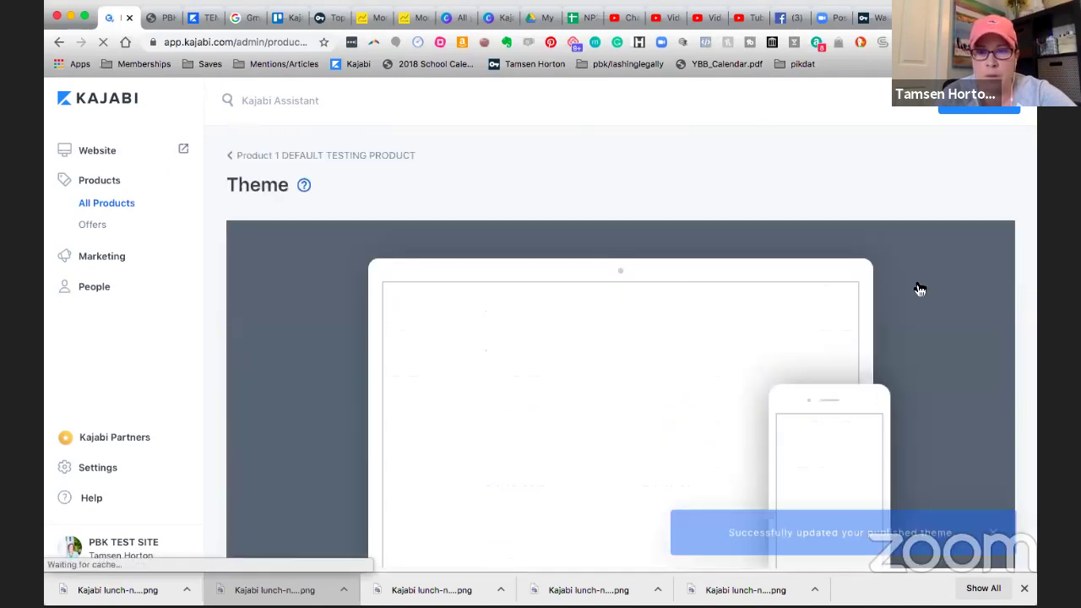
# Customize the product theme's header announcement with the text "RESERVE YOUR TIME NOW" and link it to the copied pbkammunity-kall-question page address.
pyautogui.moveTo(659, 265)
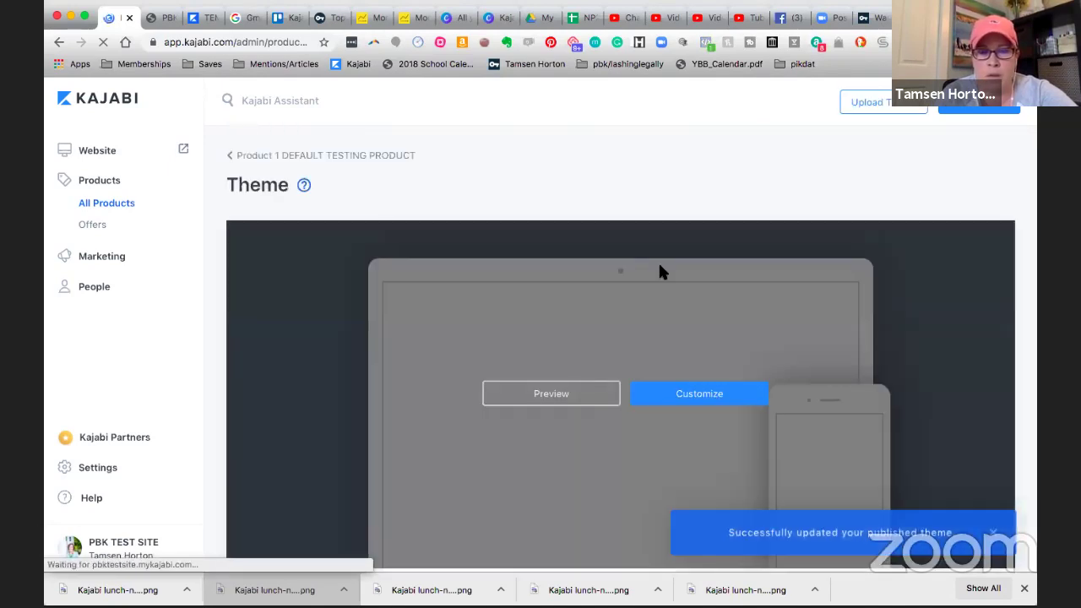
pyautogui.click(707, 402)
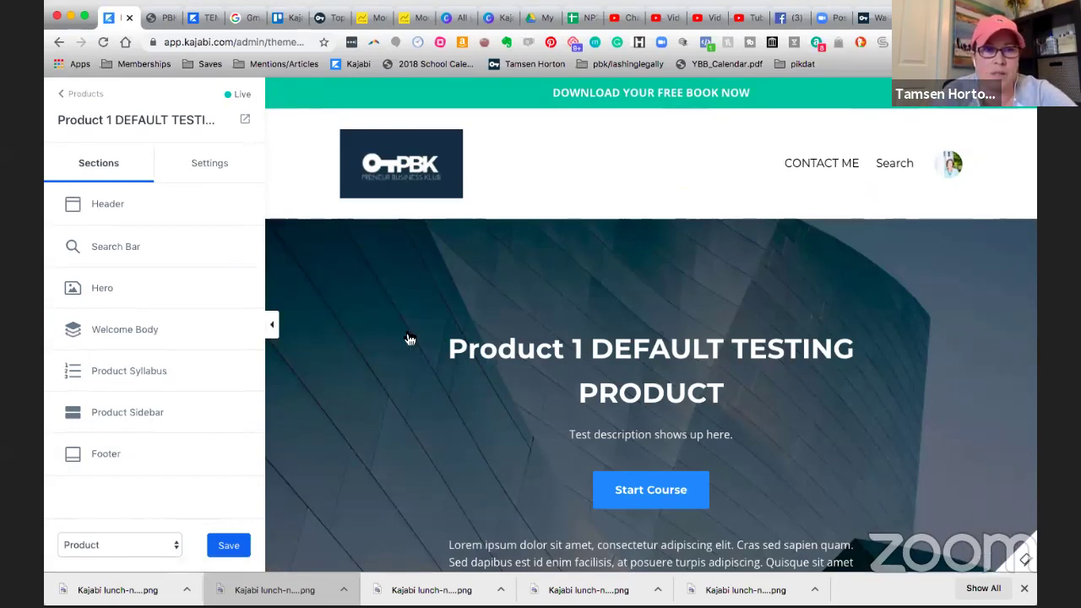
pyautogui.click(101, 203)
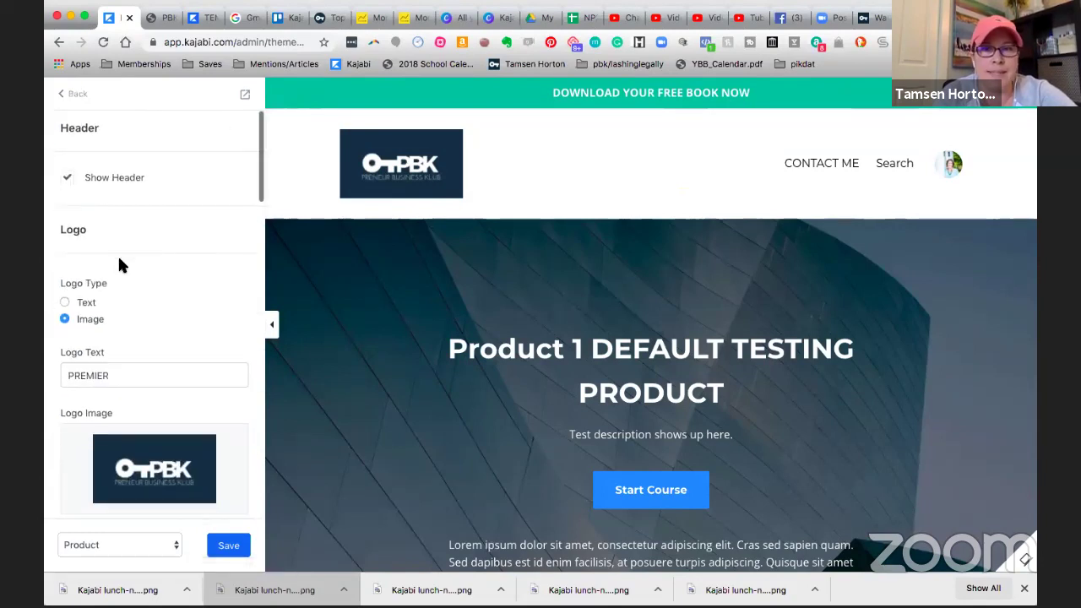
pyautogui.scroll(-10, 119, 264)
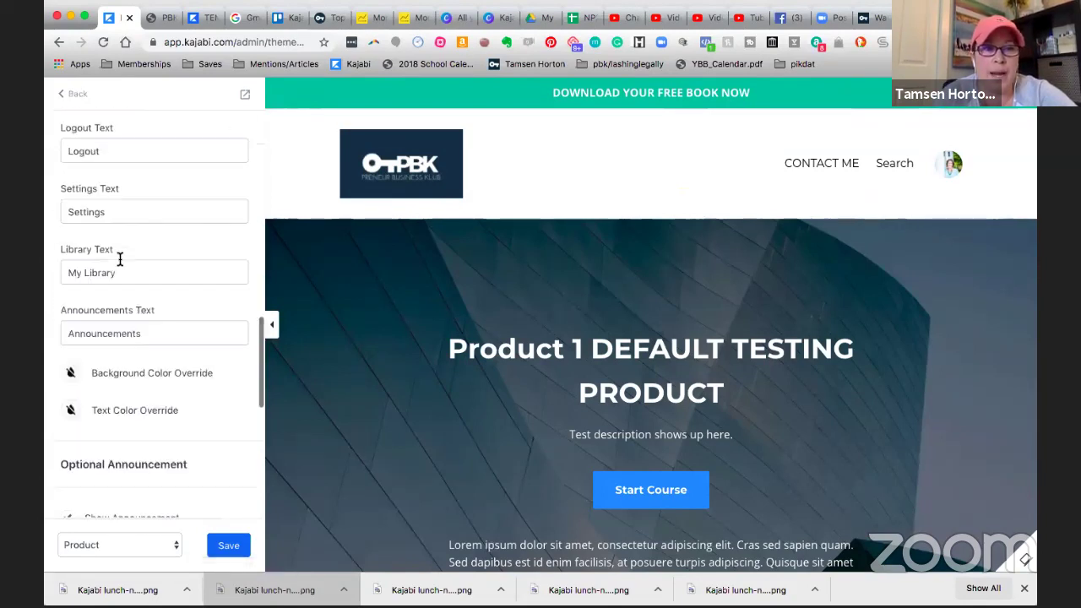
pyautogui.scroll(-4, 117, 264)
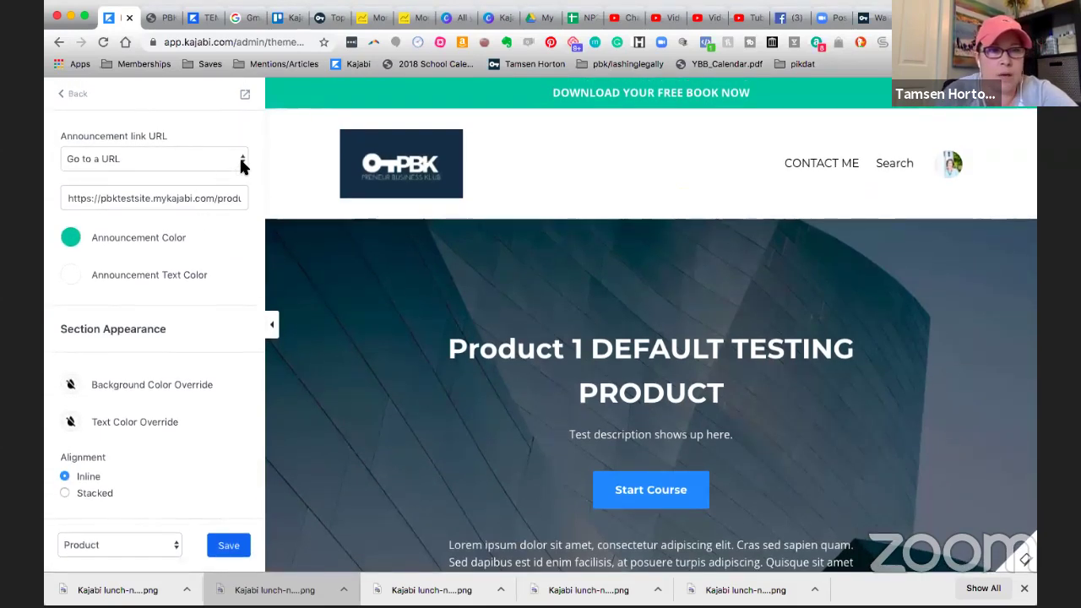
pyautogui.scroll(3, 145, 160)
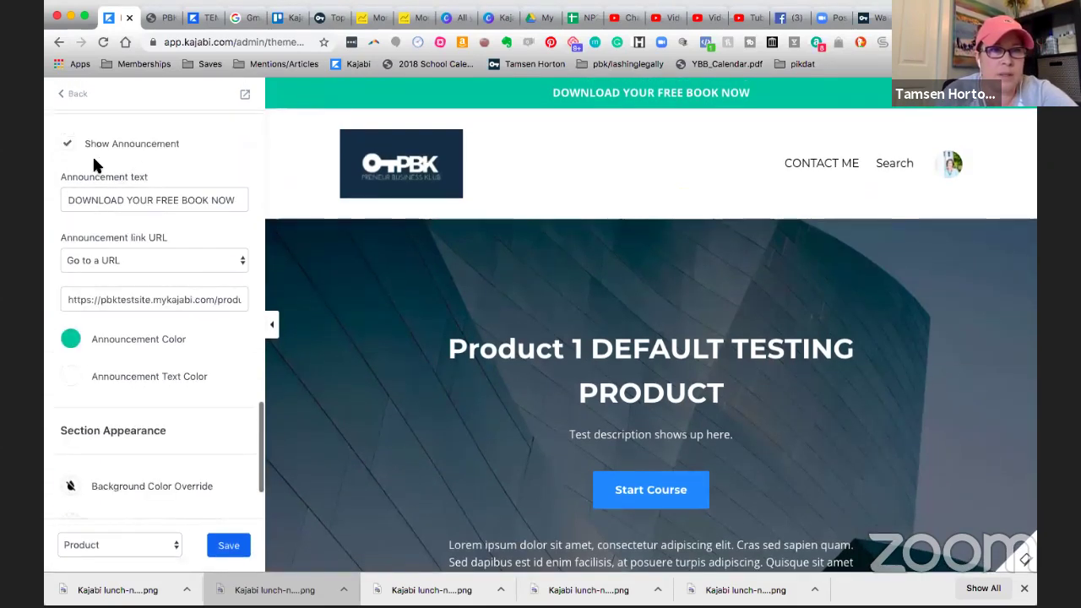
pyautogui.tripleClick(124, 200)
pyautogui.write('C')
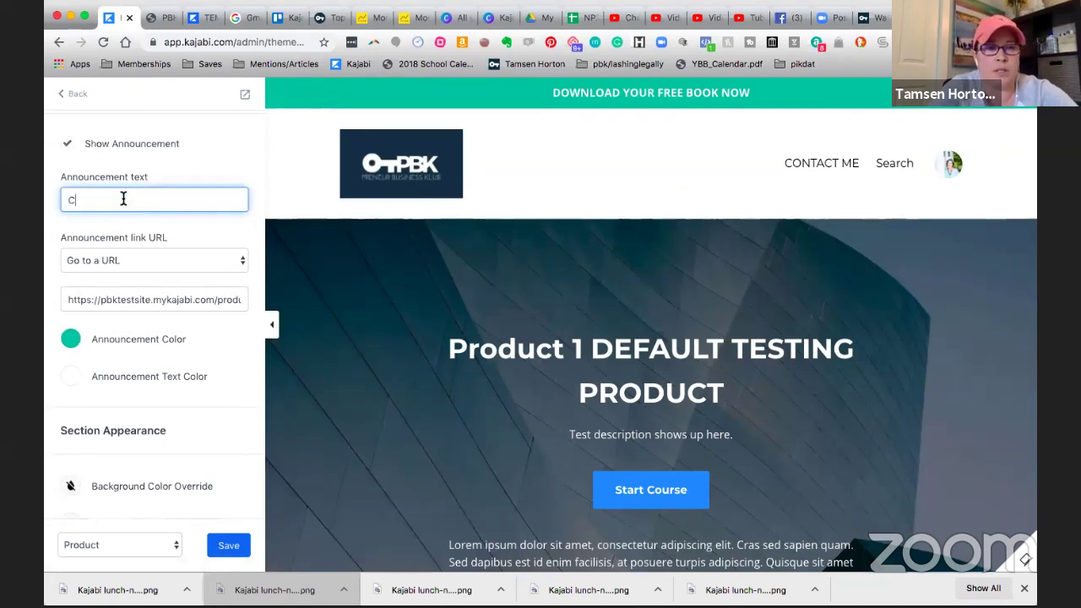
pyautogui.write('HEC')
pyautogui.press('BackSpace')
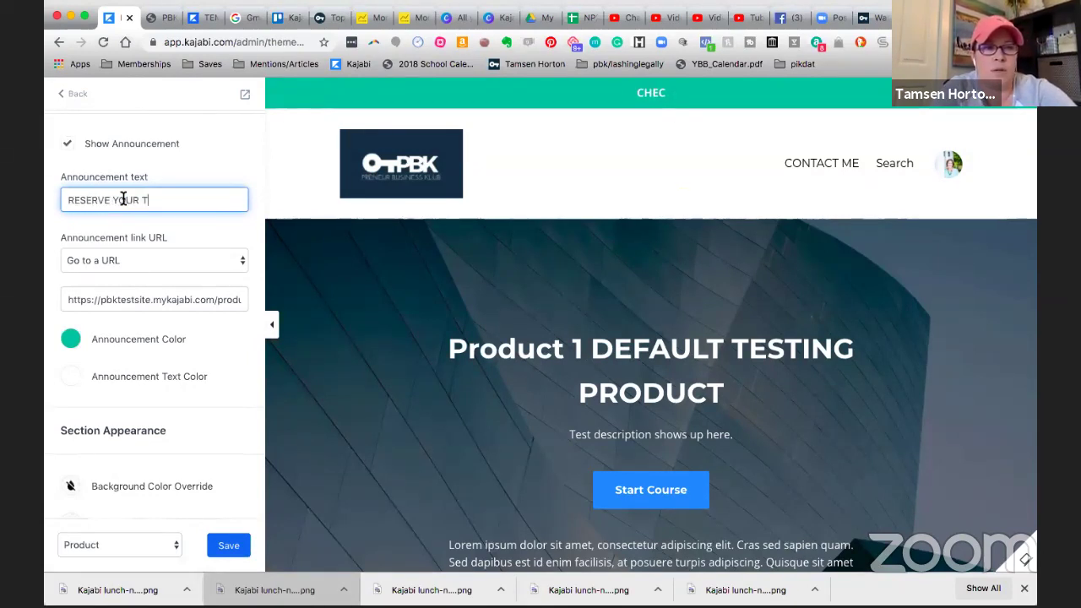
pyautogui.tripleClick(187, 302)
pyautogui.press('super+v')
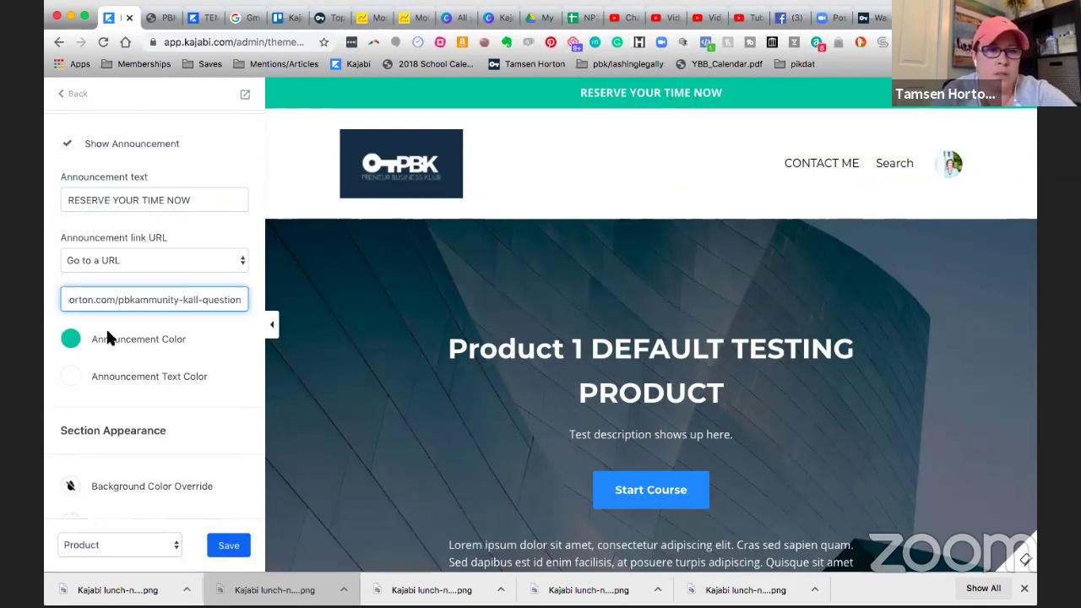
# Change the header announcement's background color to red and save the theme.
pyautogui.click(72, 341)
pyautogui.click(140, 428)
pyautogui.scroll(-2, 191, 226)
pyautogui.click(210, 327)
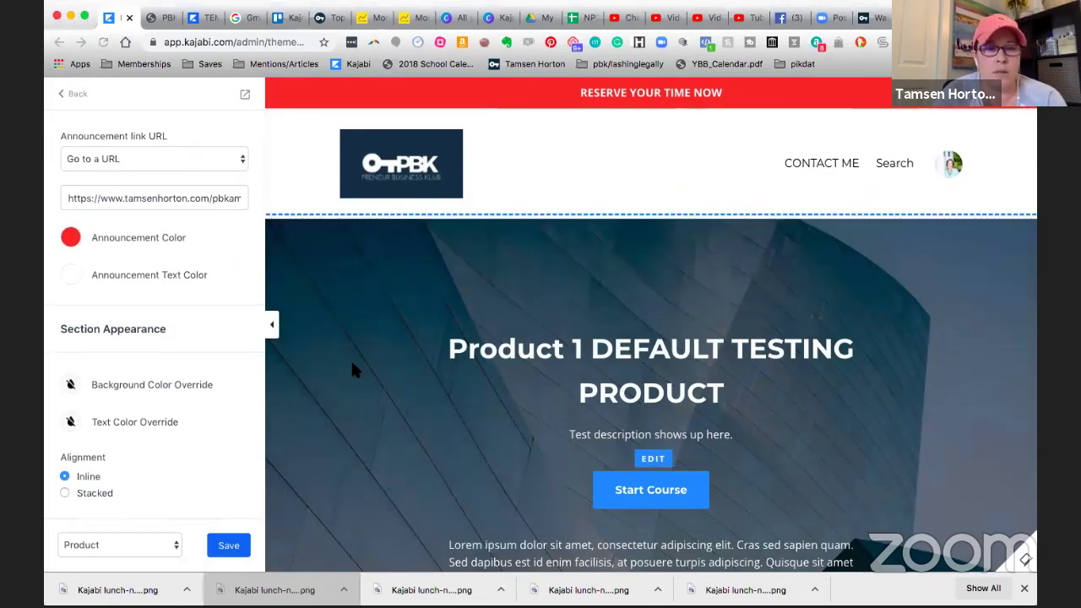
pyautogui.click(230, 547)
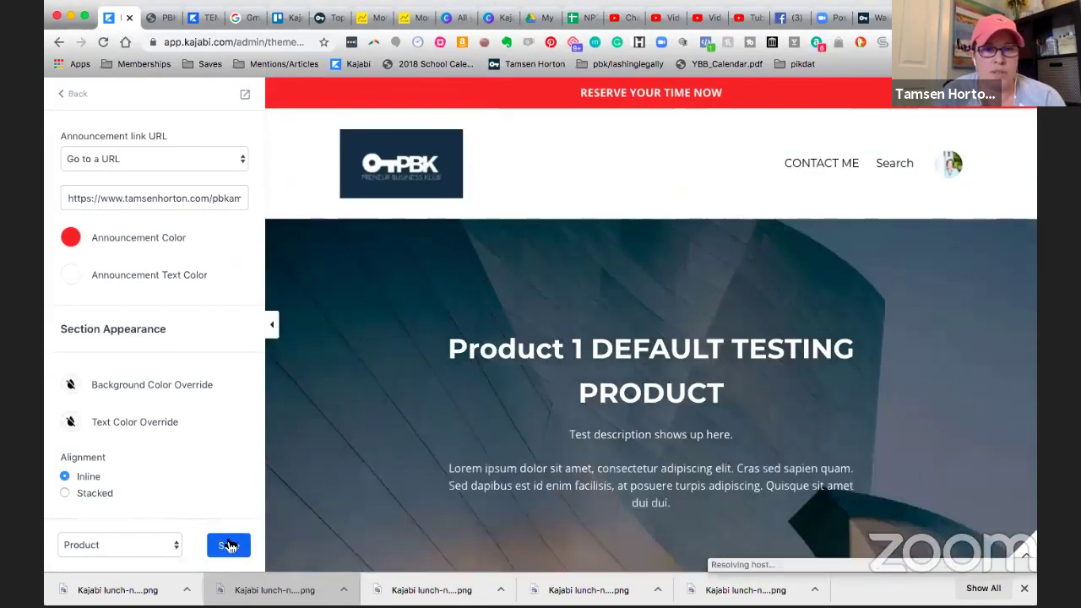
# Fill the product sidebar's image block with the recent photo of a phone on a pink notebook, keeping the full crop.
pyautogui.click(74, 95)
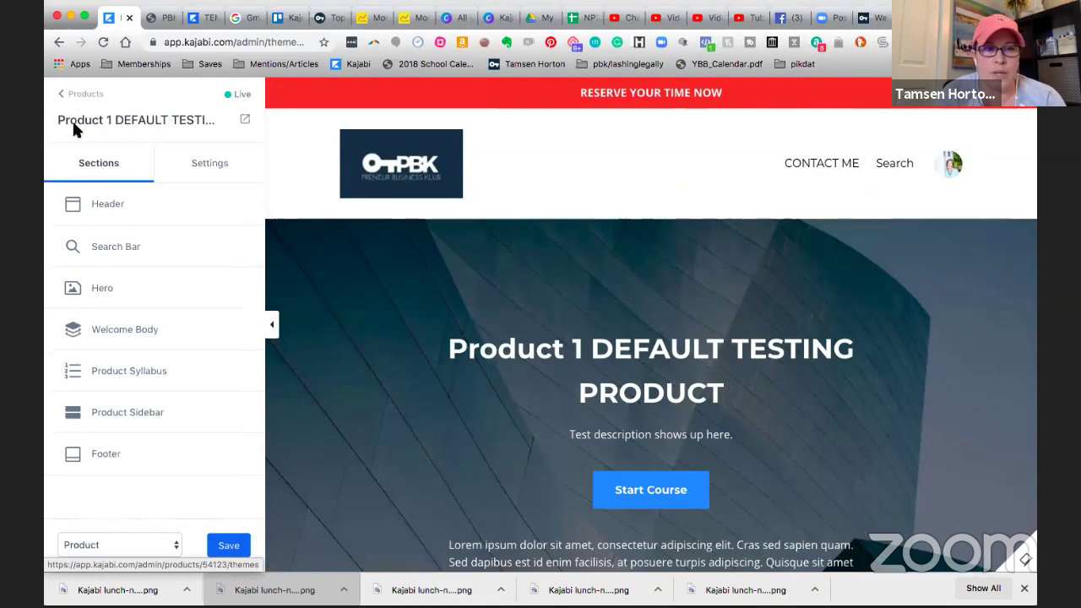
pyautogui.click(113, 412)
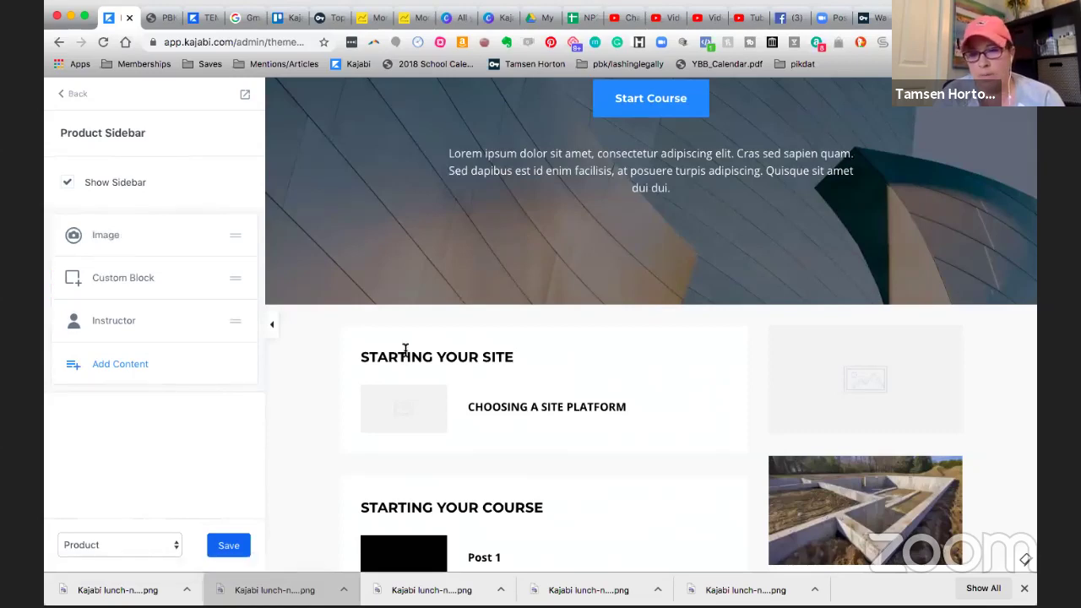
pyautogui.scroll(-2, 924, 534)
pyautogui.scroll(3, 923, 534)
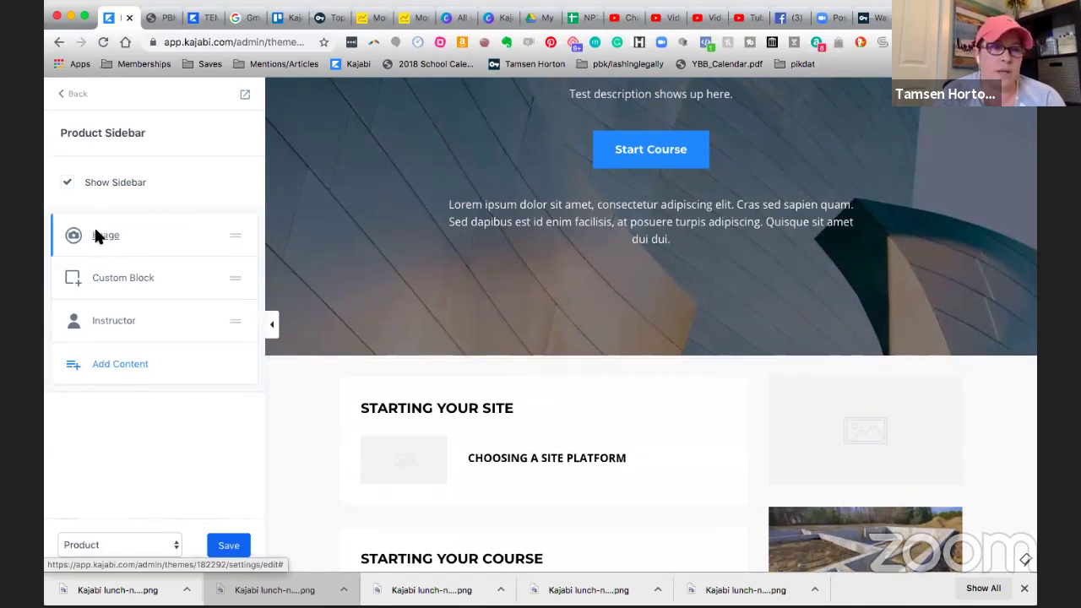
pyautogui.click(95, 236)
pyautogui.click(138, 311)
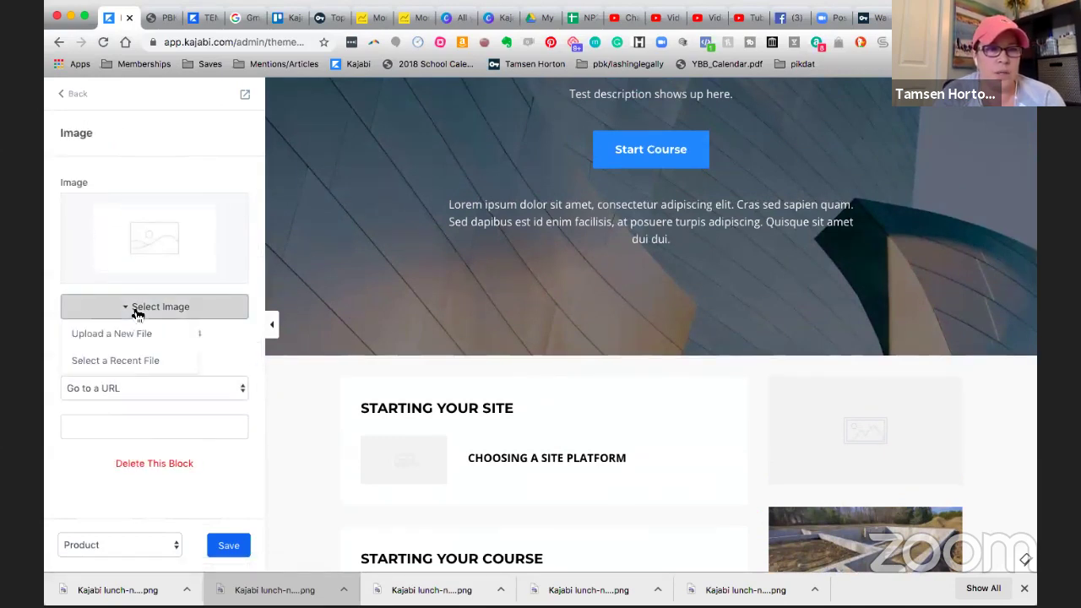
pyautogui.click(116, 360)
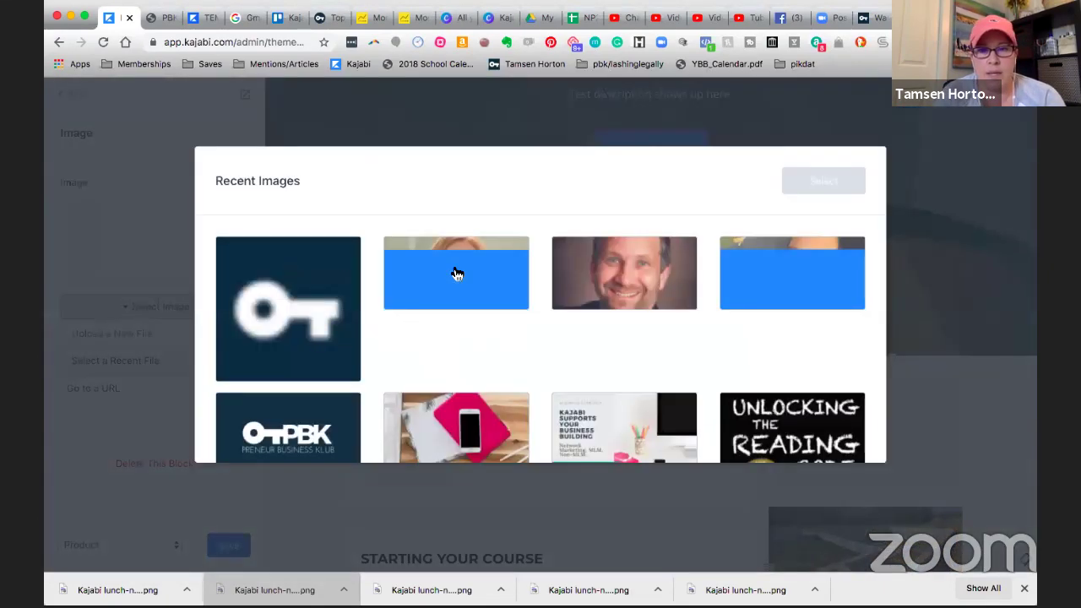
pyautogui.scroll(-3, 456, 273)
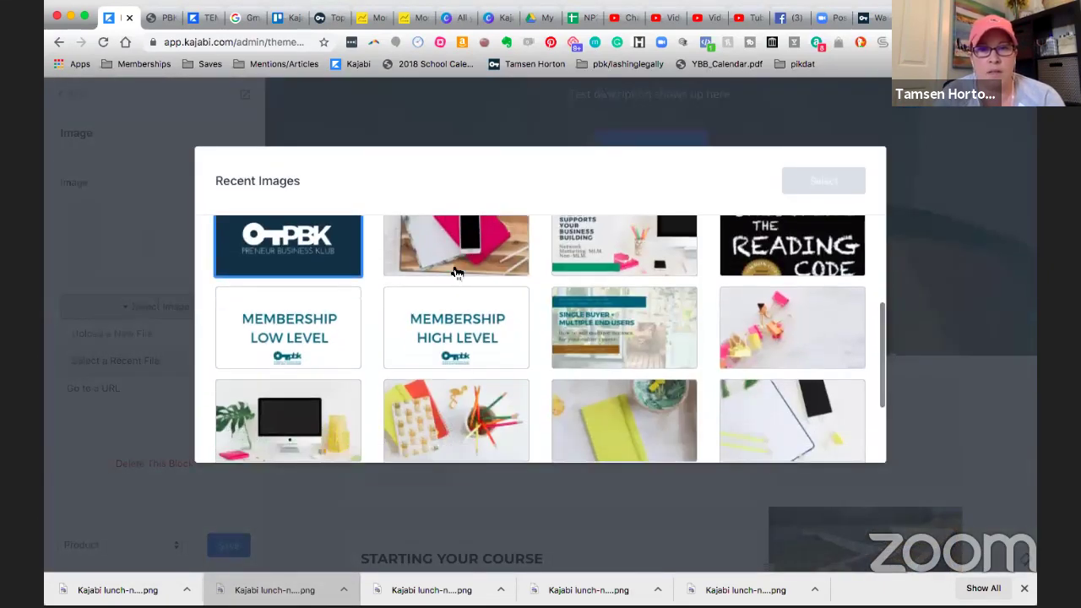
pyautogui.click(456, 273)
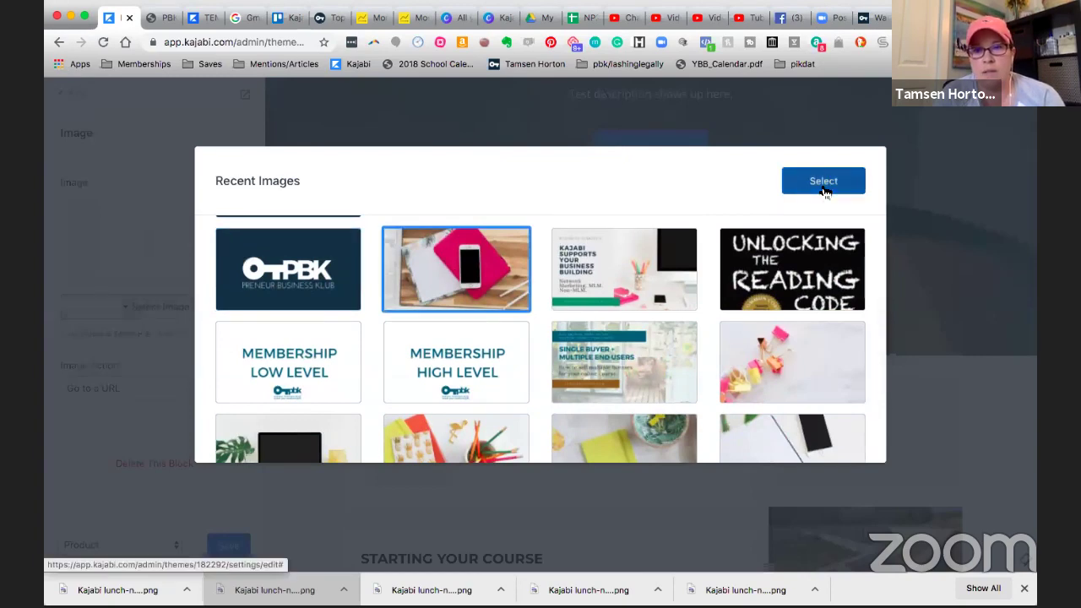
pyautogui.click(820, 181)
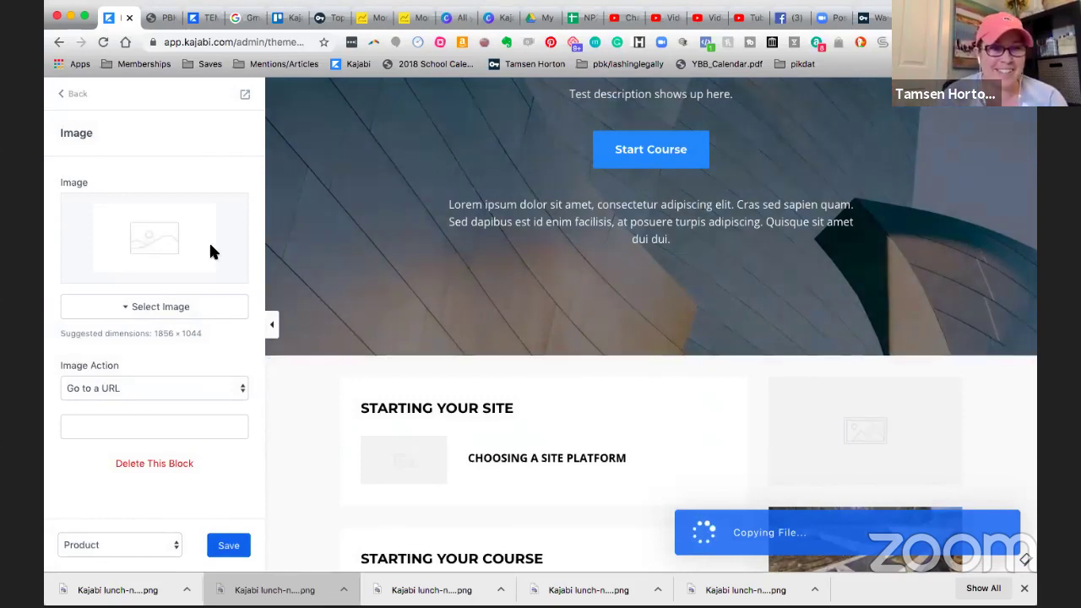
pyautogui.click(128, 257)
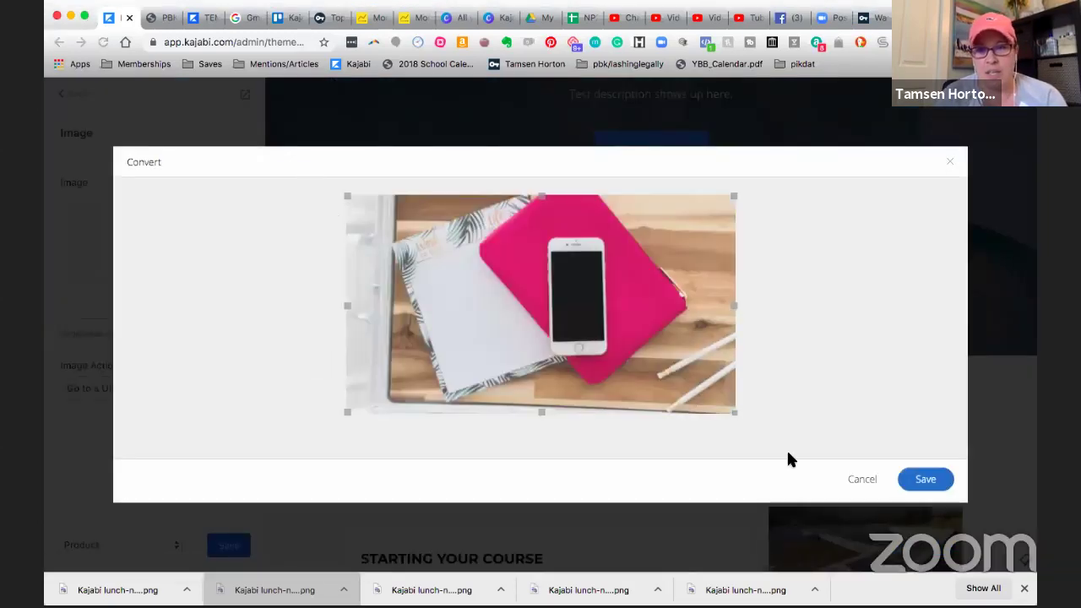
pyautogui.click(936, 483)
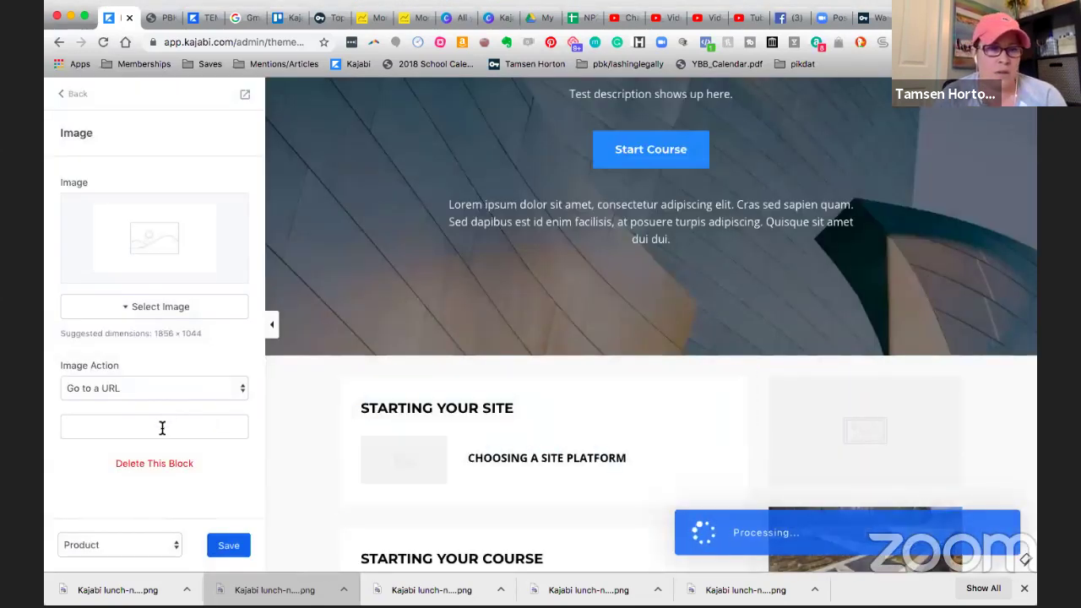
# Link the sidebar image to the copied pbkammunity-kall-question page address and save the theme.
pyautogui.click(163, 426)
pyautogui.write('orton.com/pbkammunity-kall-question')
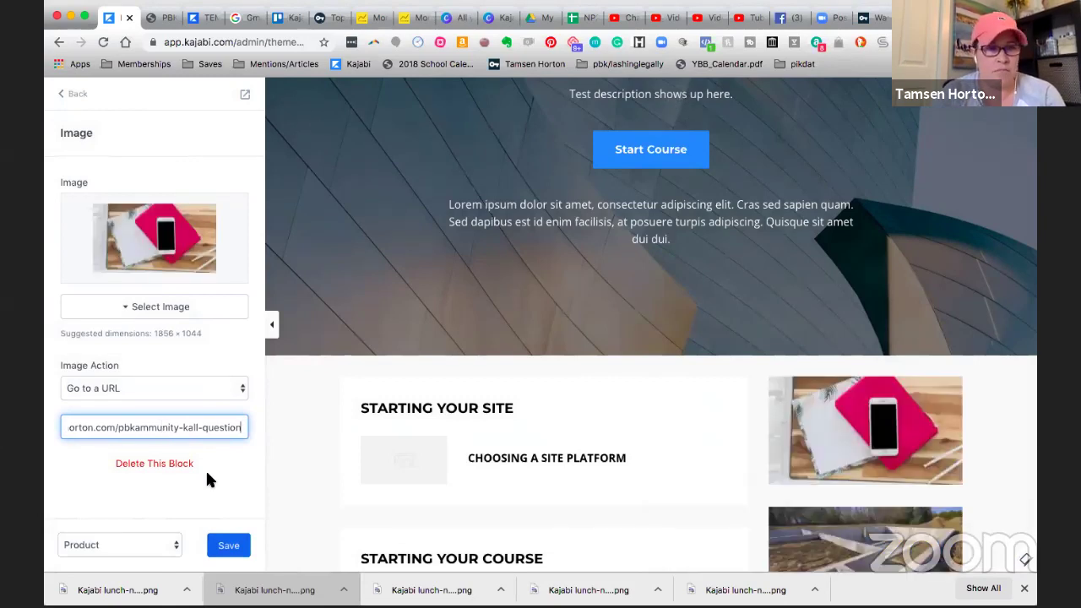
pyautogui.click(235, 547)
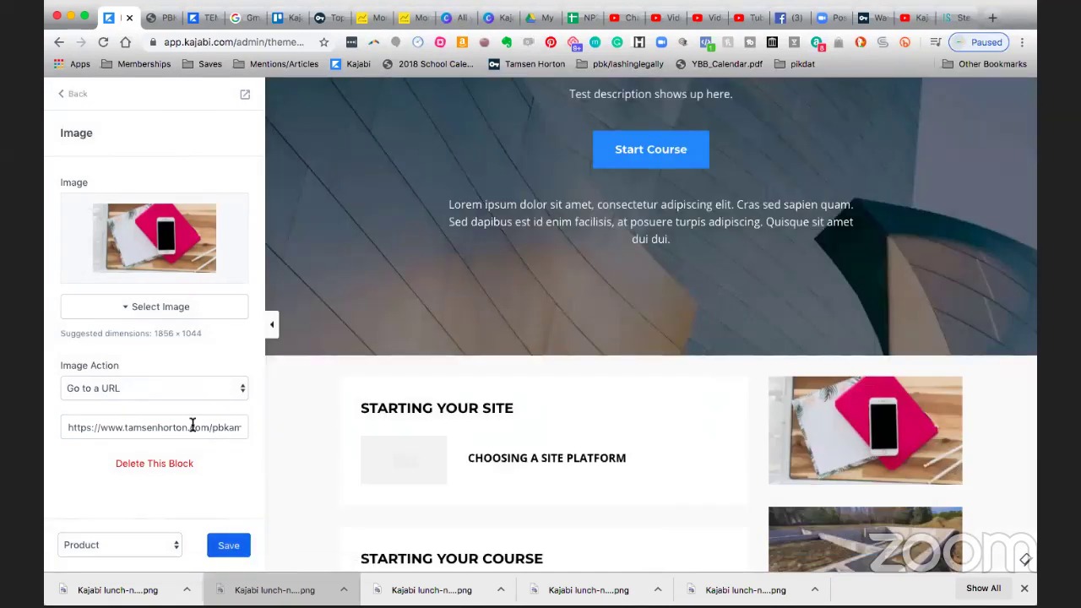
# Look over the linked PBKammunity Kall Worksheet page and return to the sidebar image settings.
pyautogui.click(192, 424)
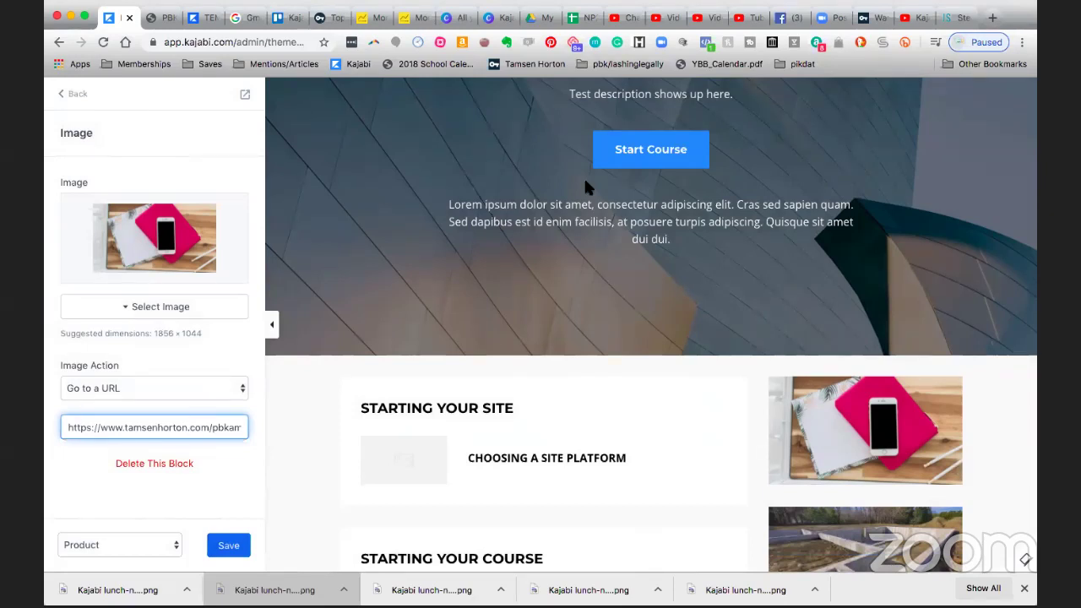
pyautogui.click(875, 21)
pyautogui.scroll(2, 297, 134)
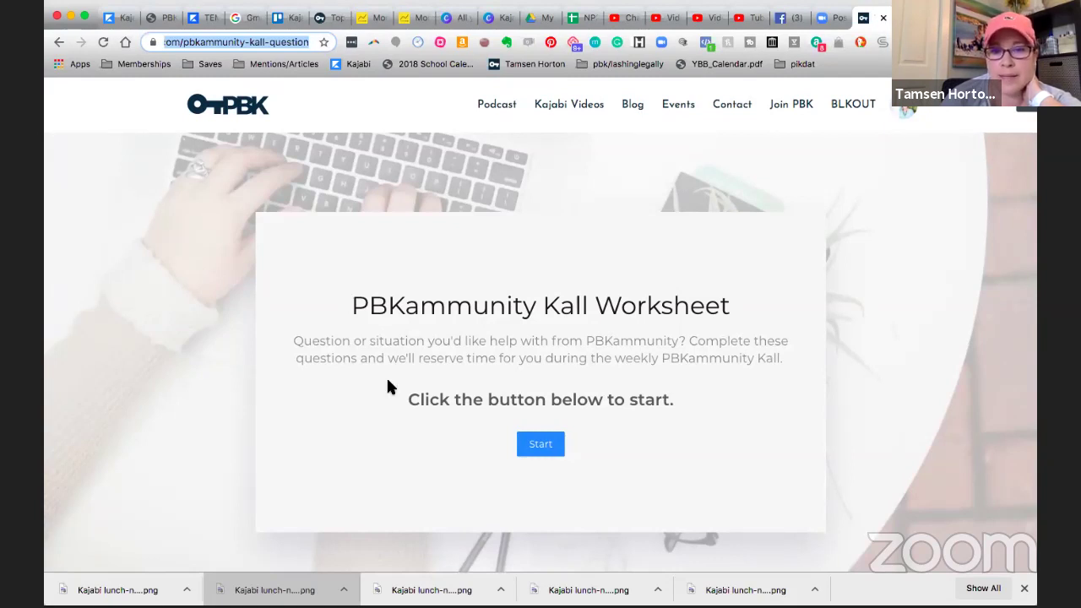
pyautogui.scroll(-2, 388, 385)
pyautogui.scroll(2, 363, 337)
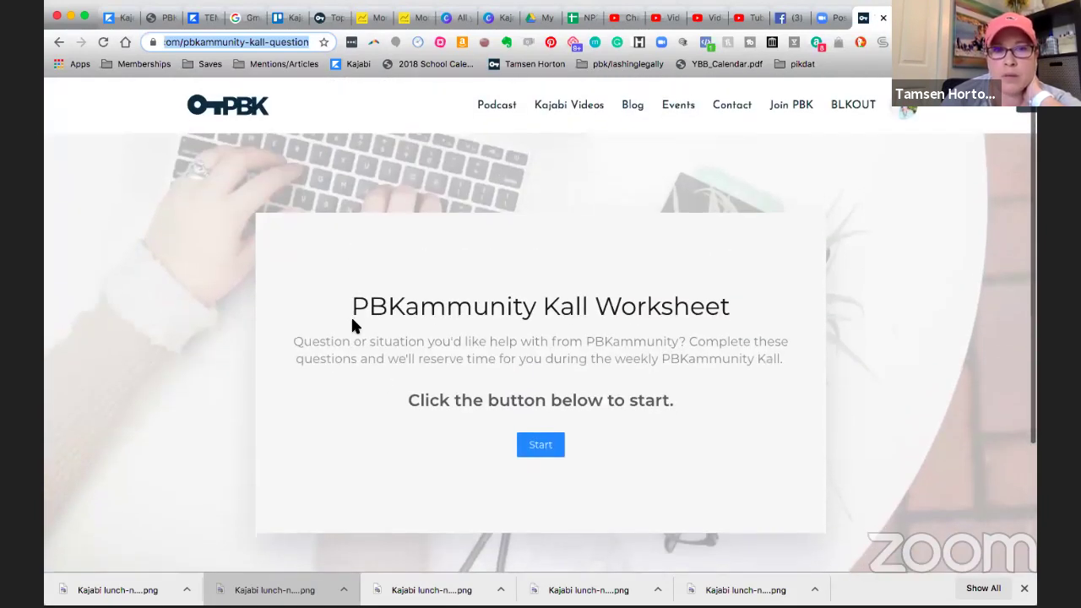
pyautogui.click(121, 18)
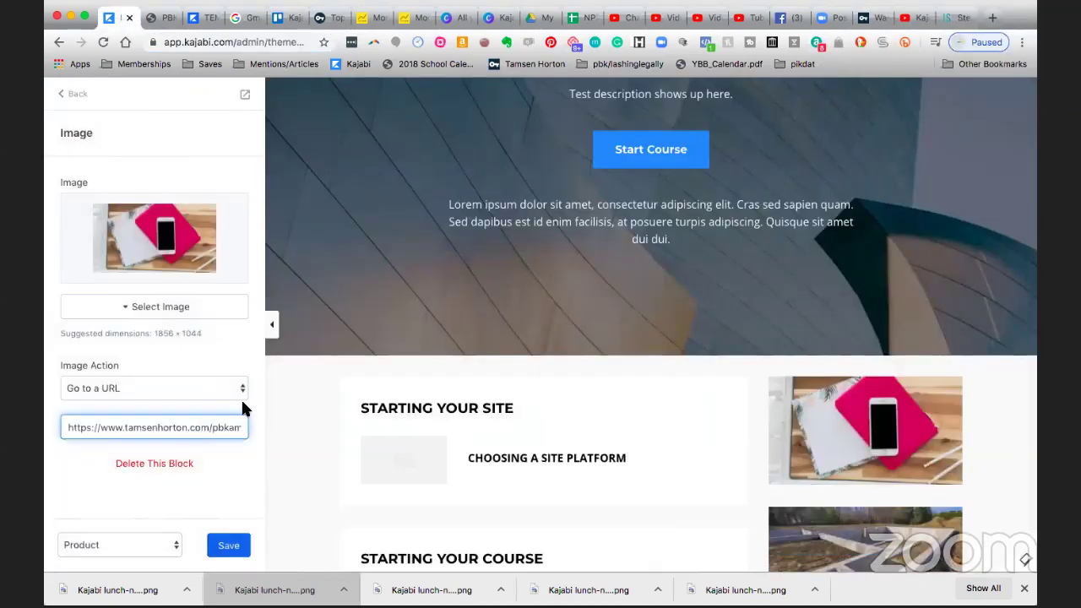
# Save the sidebar image settings and return to the theme's section overview to review the product page preview.
pyautogui.click(228, 545)
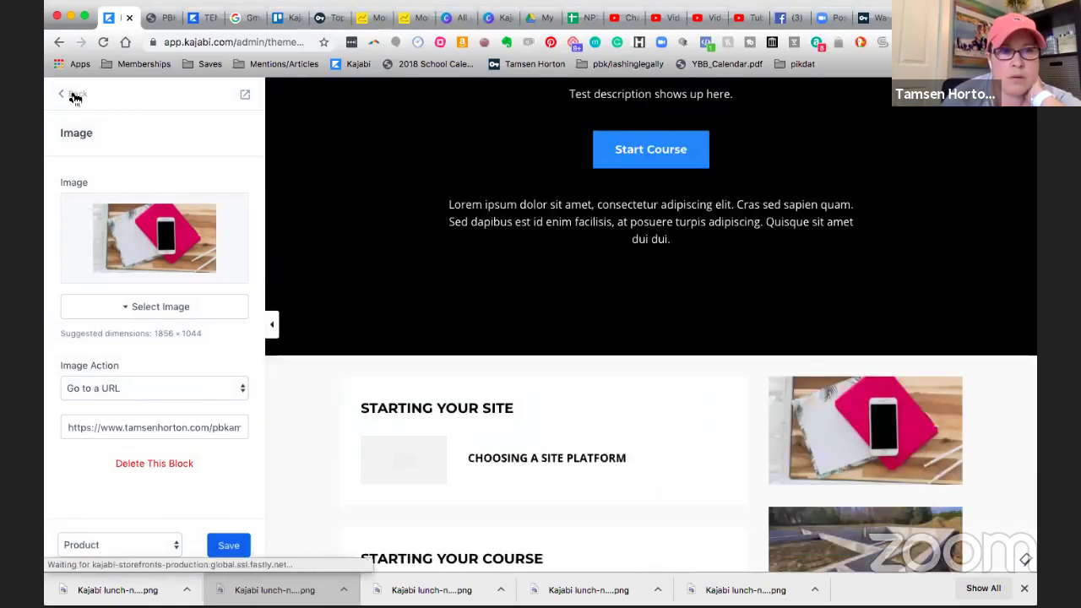
pyautogui.click(74, 95)
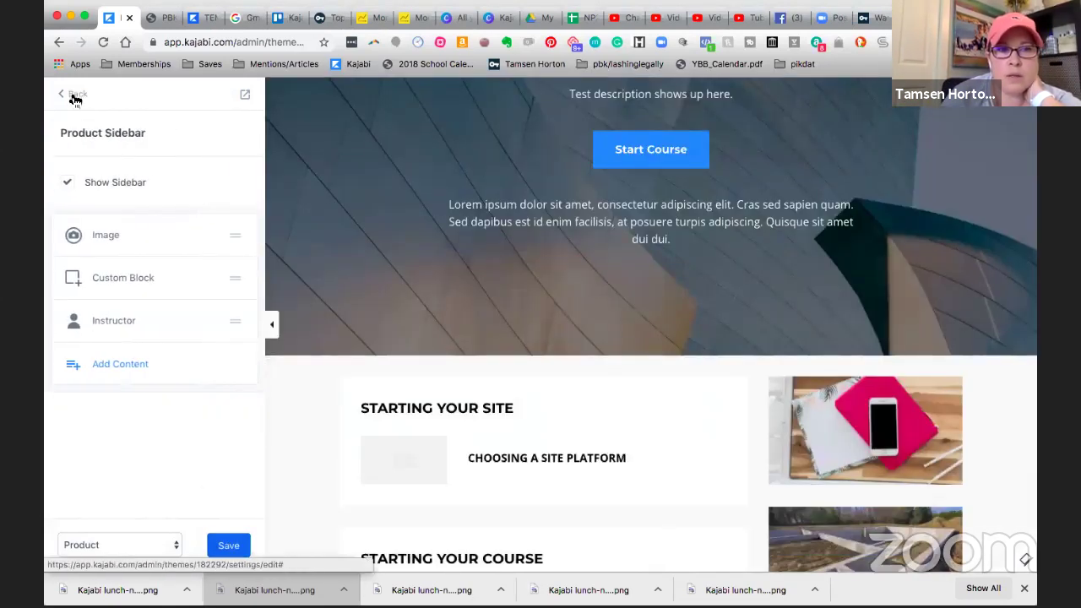
pyautogui.click(75, 98)
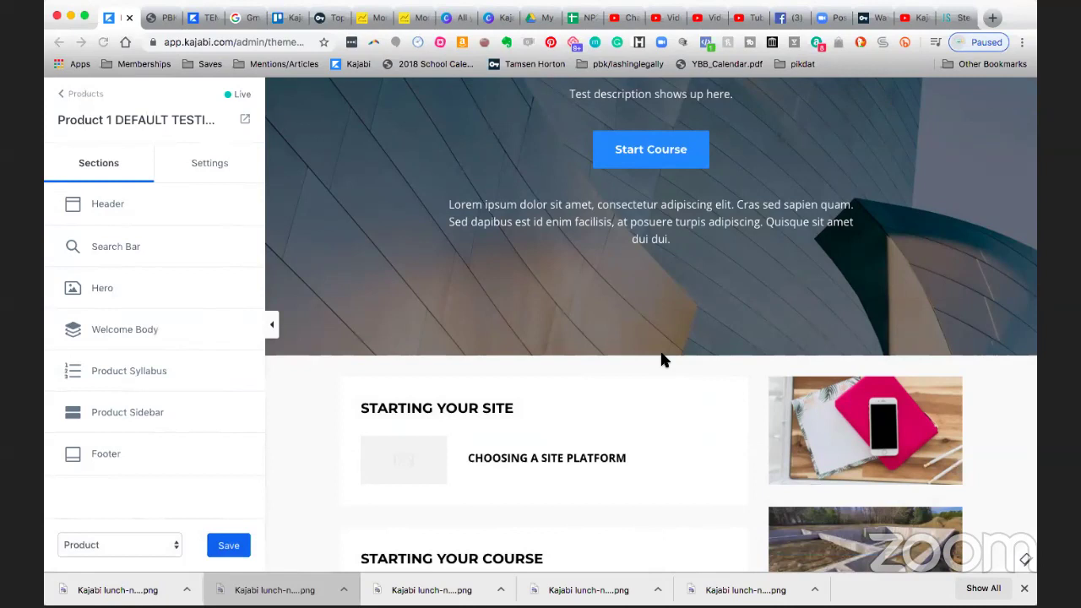
pyautogui.scroll(-1, 651, 292)
pyautogui.scroll(1, 652, 293)
pyautogui.scroll(3, 653, 293)
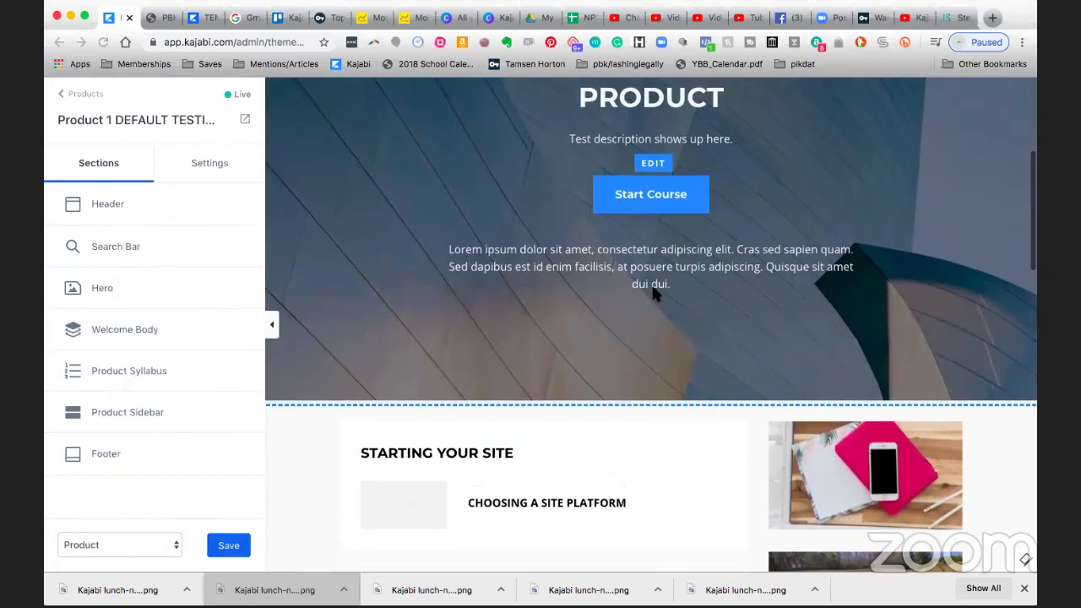
pyautogui.scroll(5, 652, 293)
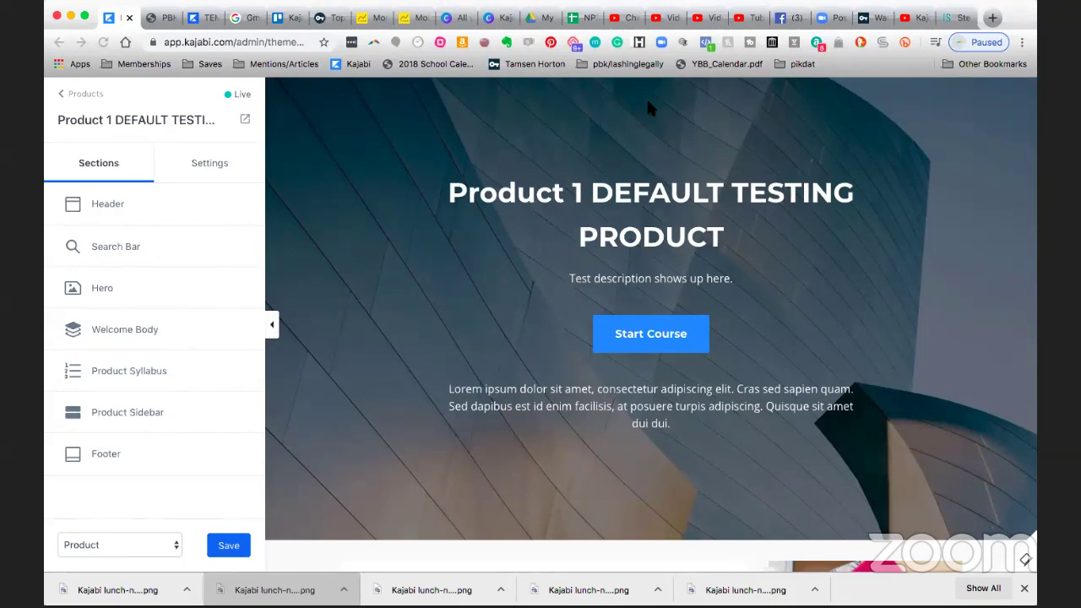
# Leave the theme editor and go back to Product 1 DEFAULT TESTING PRODUCT.
pyautogui.click(78, 97)
pyautogui.click(75, 98)
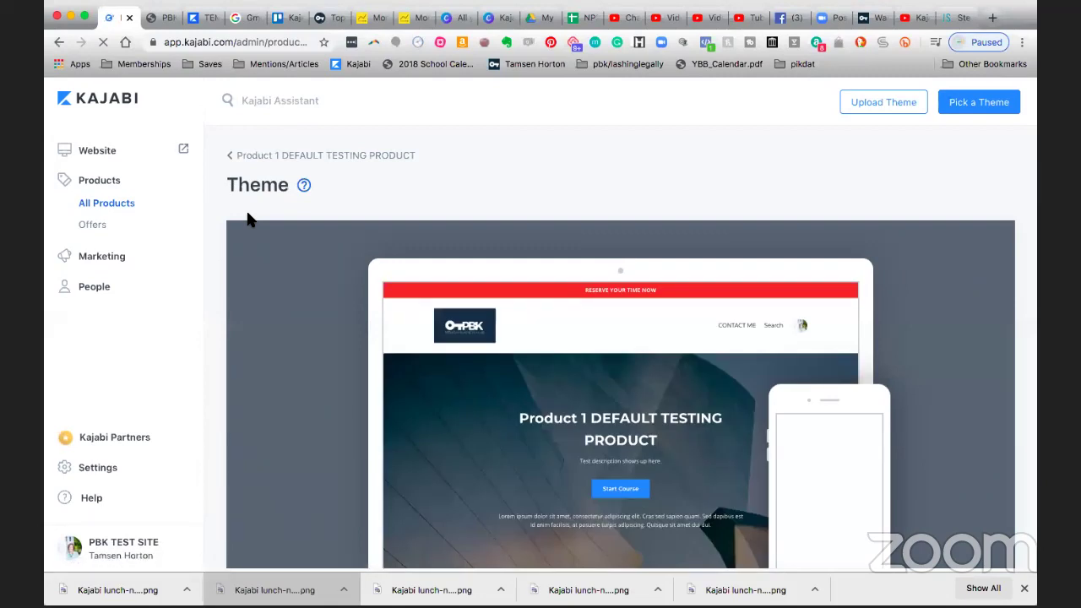
pyautogui.click(281, 160)
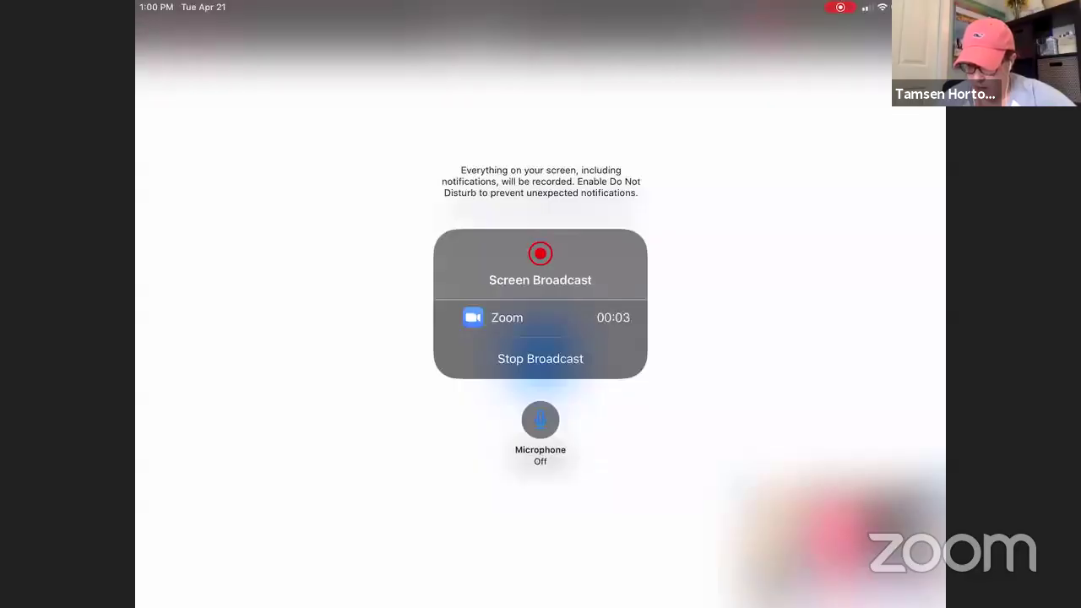
# Switch to GoodNotes and, on the PBK page, shrink the handwritten tag and A/B/C email notes and tuck them under the optin box.
pyautogui.press('super+h')
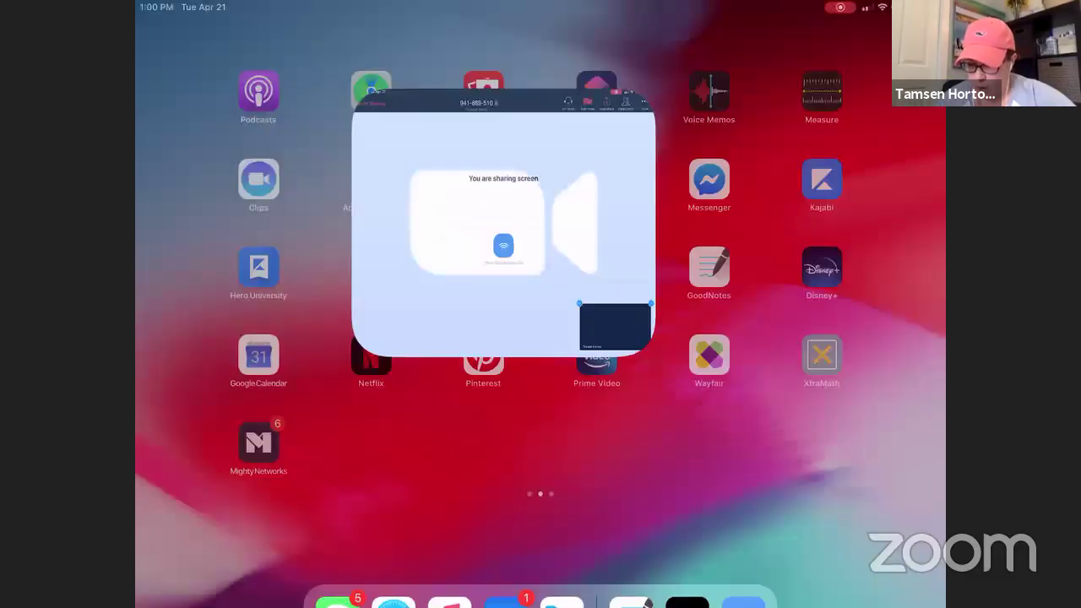
pyautogui.click(711, 266)
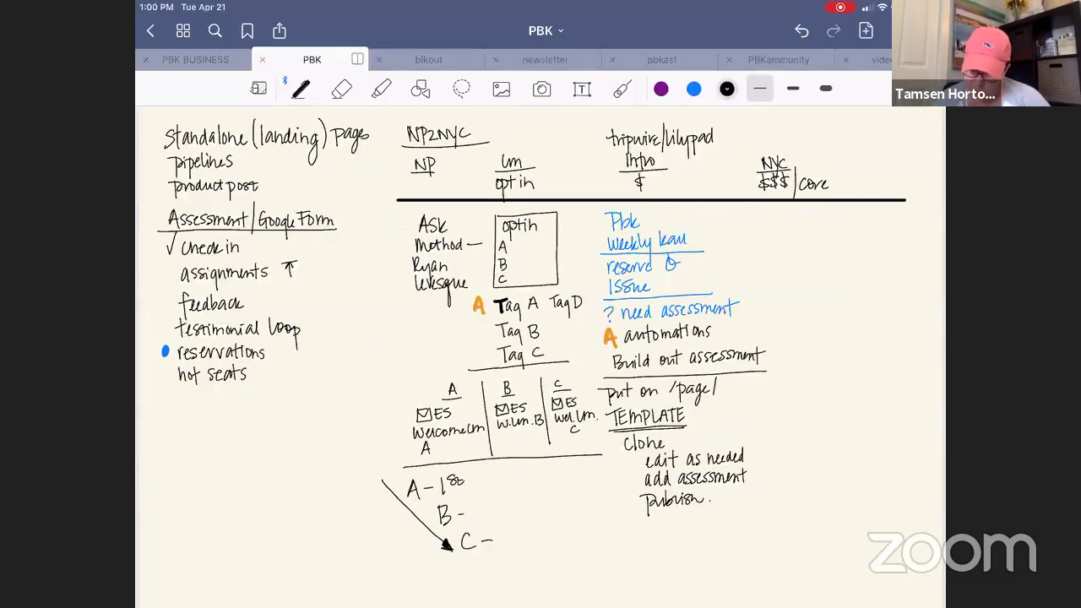
pyautogui.moveTo(420, 566)
pyautogui.mouseDown()
pyautogui.moveTo(528, 552)
pyautogui.moveTo(595, 483)
pyautogui.moveTo(598, 434)
pyautogui.mouseUp()
pyautogui.moveTo(599, 390)
pyautogui.mouseDown()
pyautogui.moveTo(580, 321)
pyautogui.moveTo(589, 297)
pyautogui.moveTo(456, 299)
pyautogui.moveTo(362, 498)
pyautogui.moveTo(419, 566)
pyautogui.mouseUp()
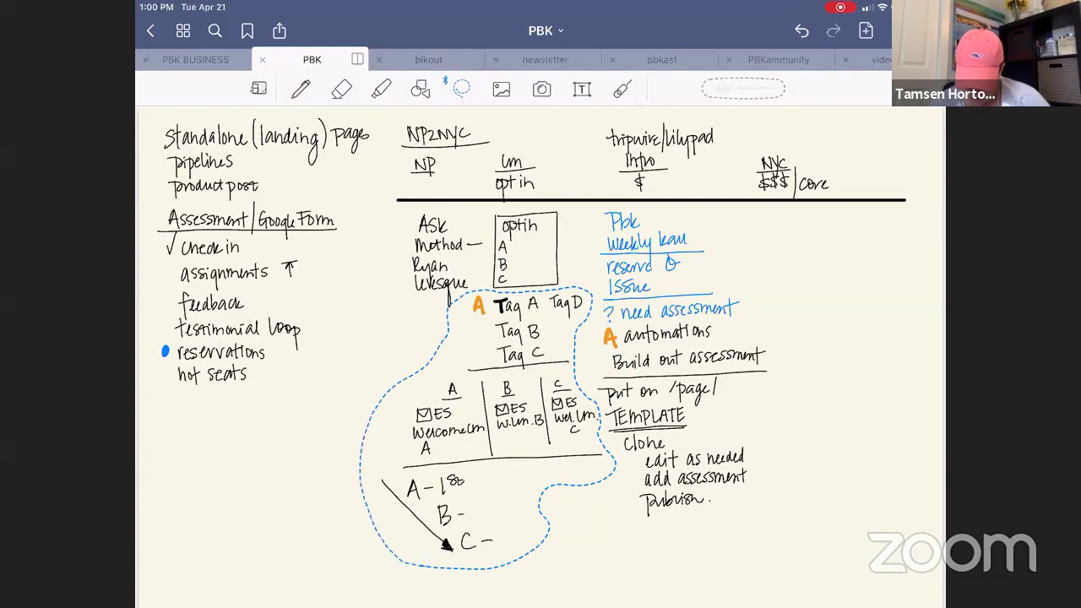
pyautogui.click(488, 426)
pyautogui.click(417, 262)
pyautogui.moveTo(600, 552)
pyautogui.mouseDown()
pyautogui.moveTo(562, 519)
pyautogui.moveTo(538, 471)
pyautogui.mouseUp()
pyautogui.moveTo(493, 413); pyautogui.dragTo(522, 343)
# Draw a medium-thick black horizontal line beneath the shrunken notes, across the NP and optin columns.
pyautogui.click(300, 88)
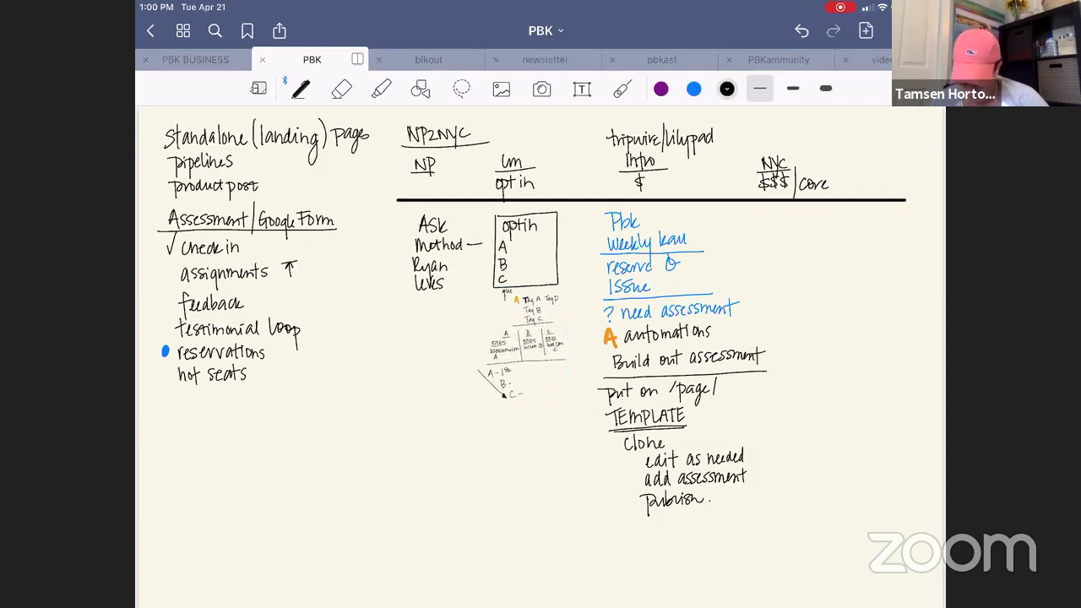
pyautogui.click(793, 89)
pyautogui.click(421, 88)
pyautogui.moveTo(397, 414); pyautogui.dragTo(588, 409)
# Handwrite FPS in thin black beneath the new line beside a box labelled product, and trace under the Intro $ heading with the laser pointer.
pyautogui.click(301, 88)
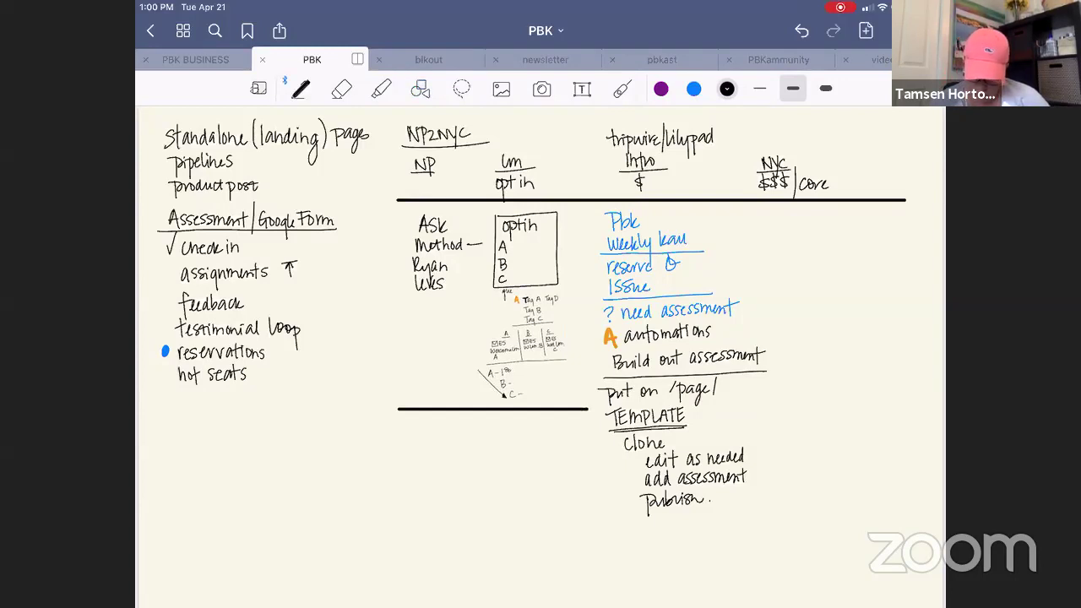
pyautogui.click(760, 88)
pyautogui.moveTo(400, 421)
pyautogui.mouseDown()
pyautogui.moveTo(400, 439)
pyautogui.moveTo(409, 421)
pyautogui.mouseUp()
pyautogui.moveTo(398, 427)
pyautogui.mouseDown()
pyautogui.moveTo(418, 435)
pyautogui.moveTo(442, 479)
pyautogui.moveTo(480, 496)
pyautogui.moveTo(495, 453)
pyautogui.moveTo(477, 421)
pyautogui.moveTo(440, 422)
pyautogui.moveTo(467, 436)
pyautogui.moveTo(480, 422)
pyautogui.moveTo(495, 428)
pyautogui.mouseUp()
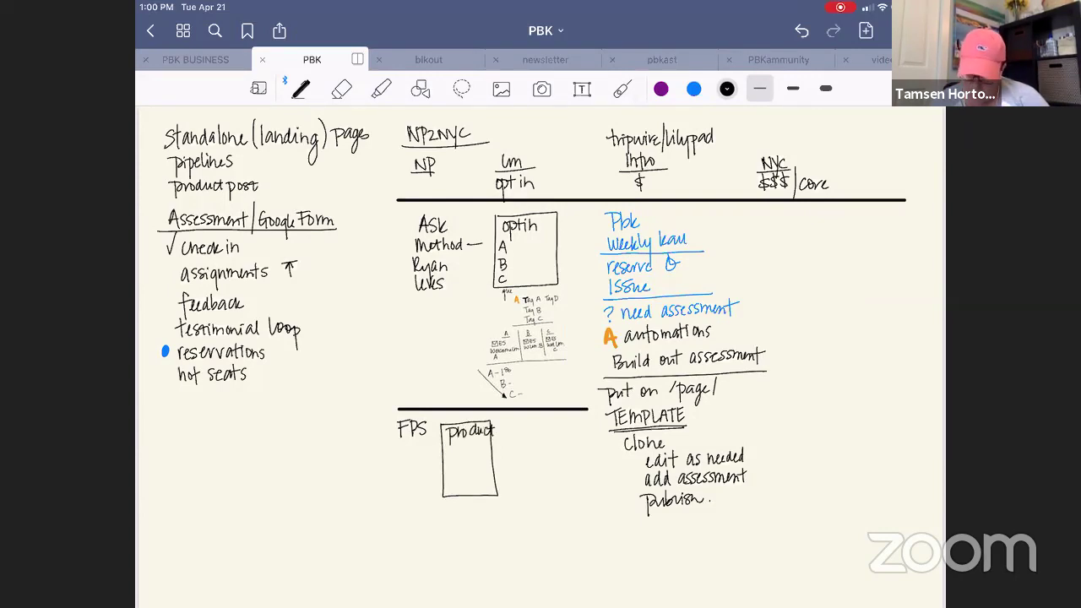
pyautogui.click(622, 87)
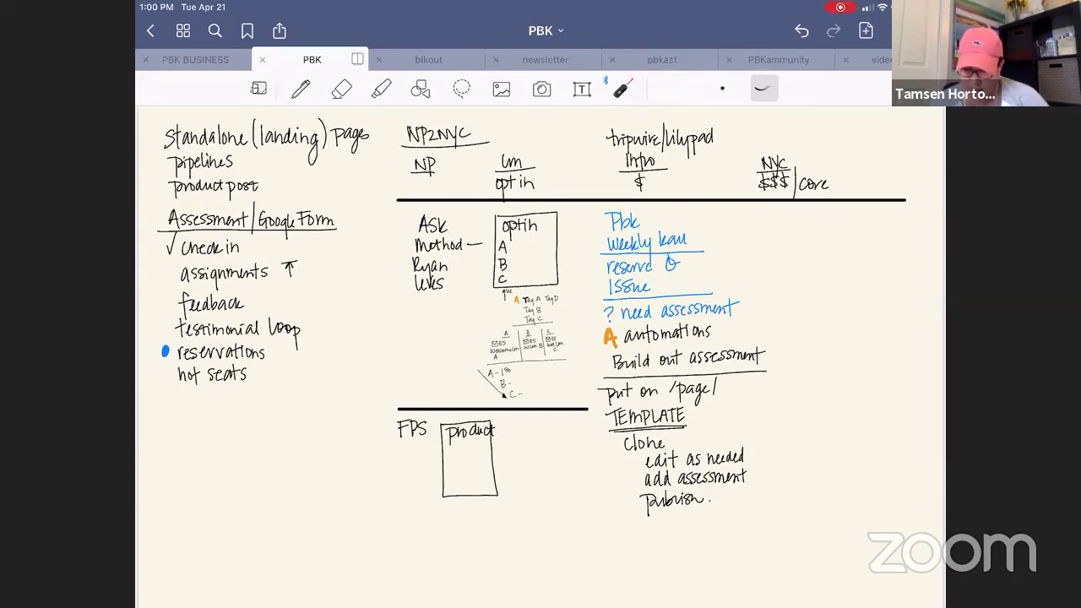
pyautogui.moveTo(599, 193); pyautogui.dragTo(702, 190)
# Draw a black arrow out of the product box and write a check mark and published beside it in dark green.
pyautogui.click(300, 87)
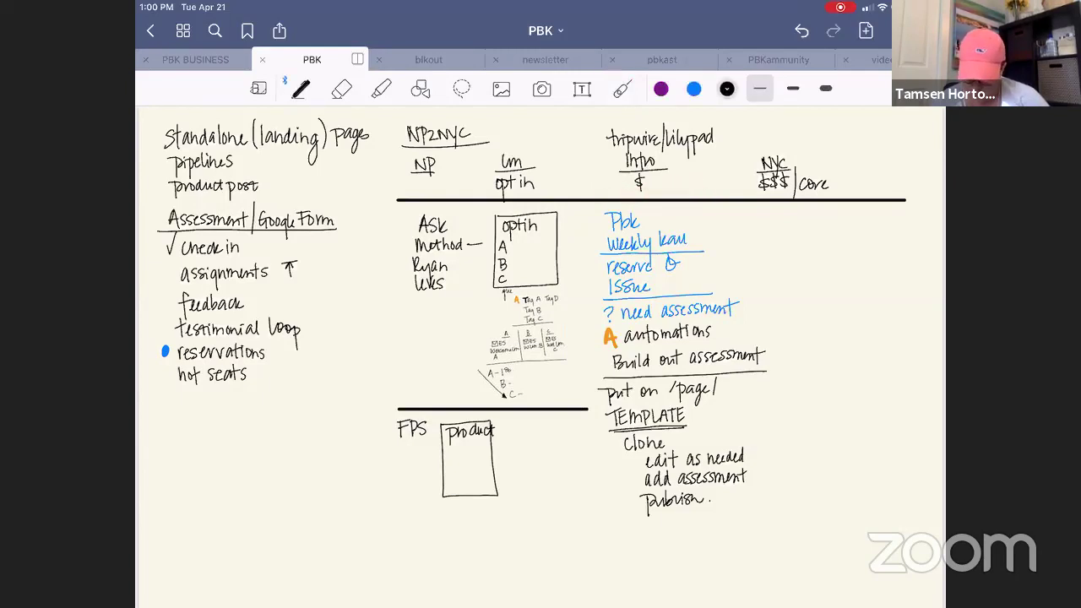
pyautogui.moveTo(476, 448); pyautogui.dragTo(504, 446)
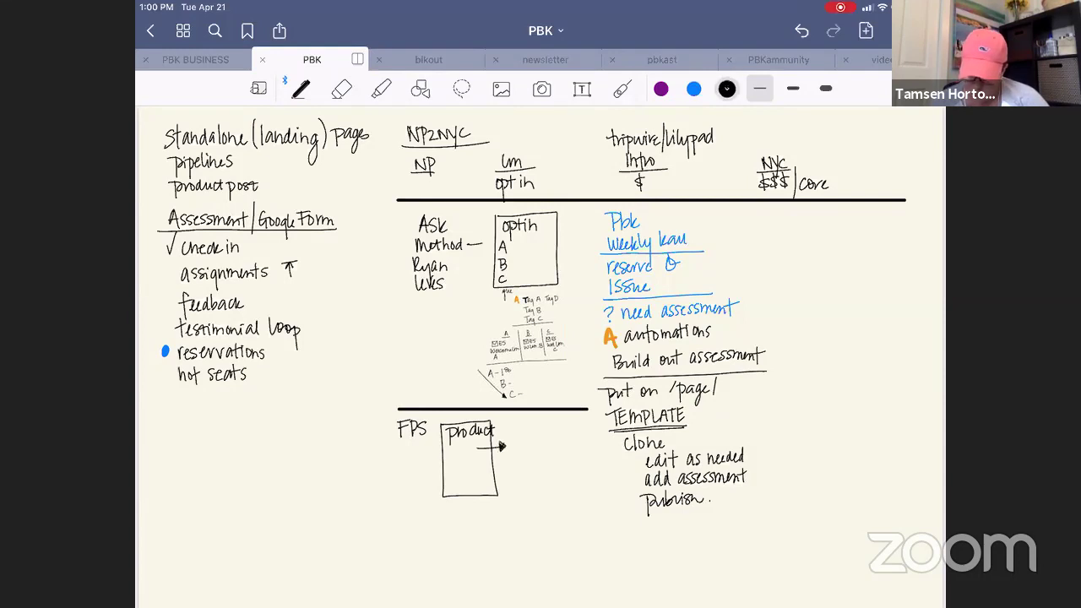
pyautogui.click(726, 88)
pyautogui.click(692, 253)
pyautogui.moveTo(510, 442); pyautogui.dragTo(570, 437)
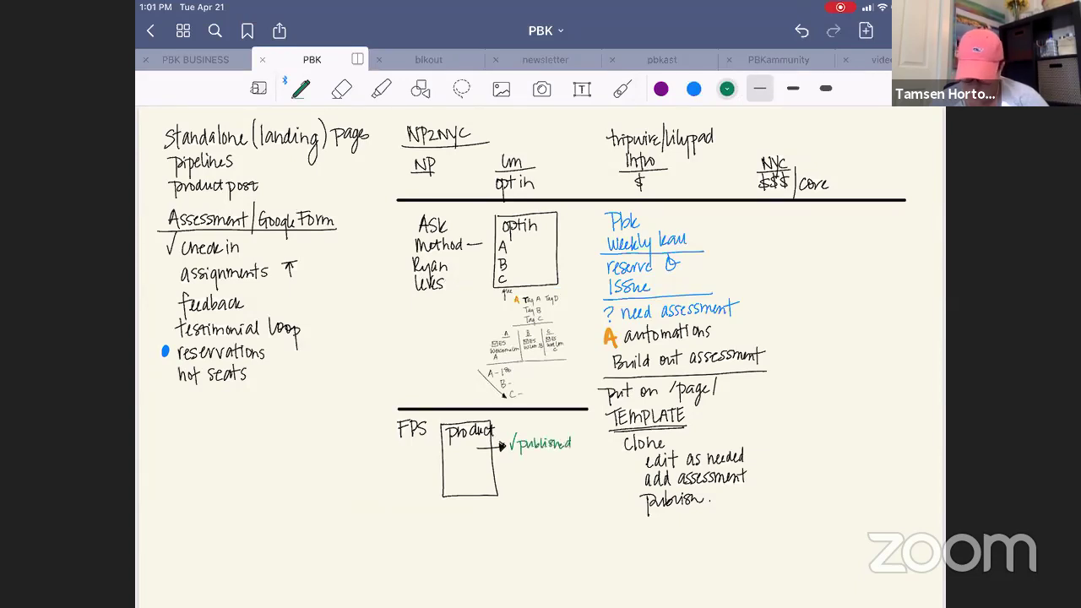
# Handwrite X Draft in grey below the green published label.
pyautogui.click(726, 88)
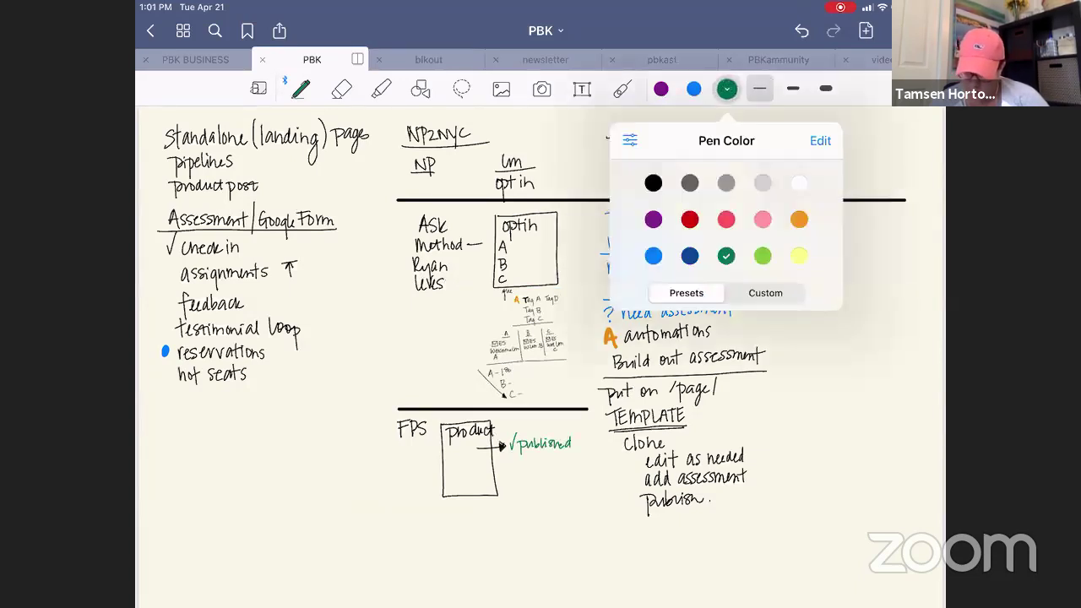
pyautogui.click(726, 184)
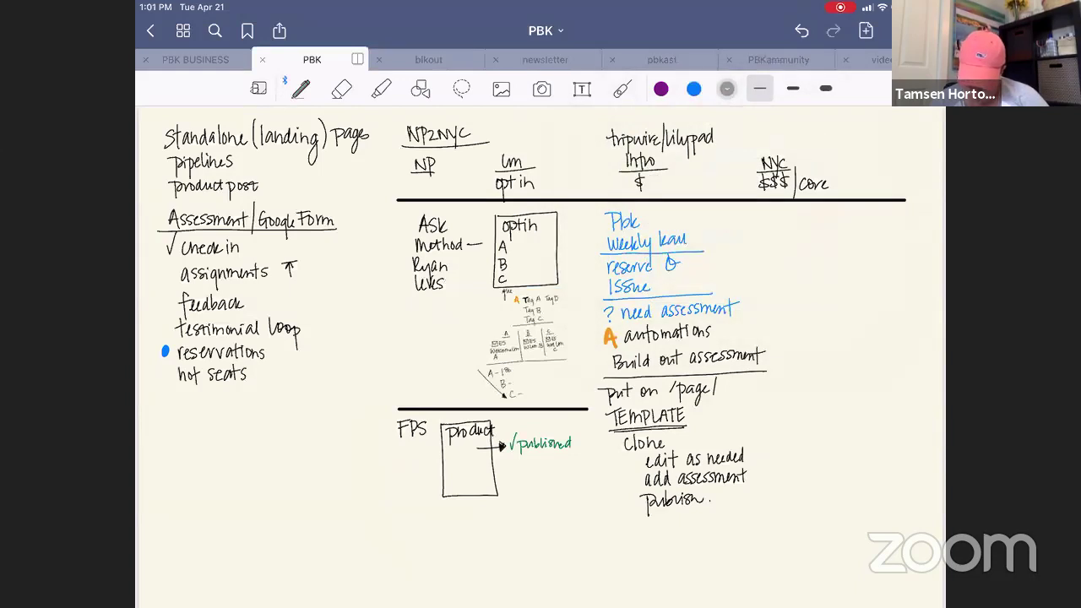
pyautogui.moveTo(520, 458); pyautogui.dragTo(530, 459)
pyautogui.moveTo(532, 463); pyautogui.dragTo(530, 468)
pyautogui.moveTo(535, 468); pyautogui.dragTo(546, 475)
pyautogui.moveTo(554, 456)
pyautogui.mouseDown()
pyautogui.moveTo(555, 470)
pyautogui.moveTo(557, 460)
pyautogui.mouseUp()
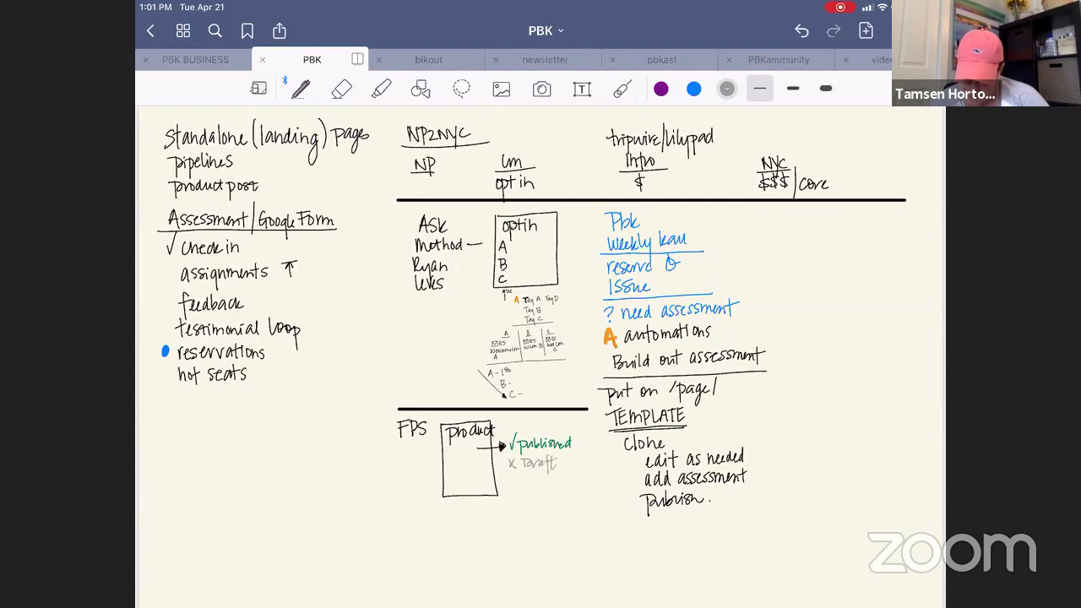
# Point out the published and Draft labels beside the product box with the laser pointer.
pyautogui.click(622, 88)
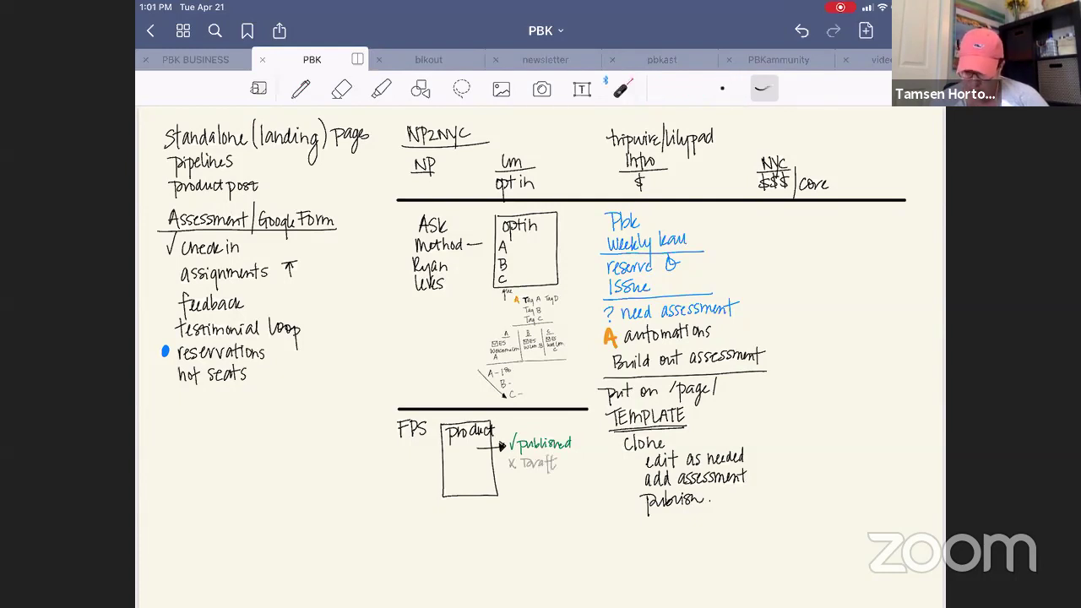
pyautogui.moveTo(504, 448); pyautogui.dragTo(577, 449)
pyautogui.moveTo(504, 471); pyautogui.dragTo(564, 472)
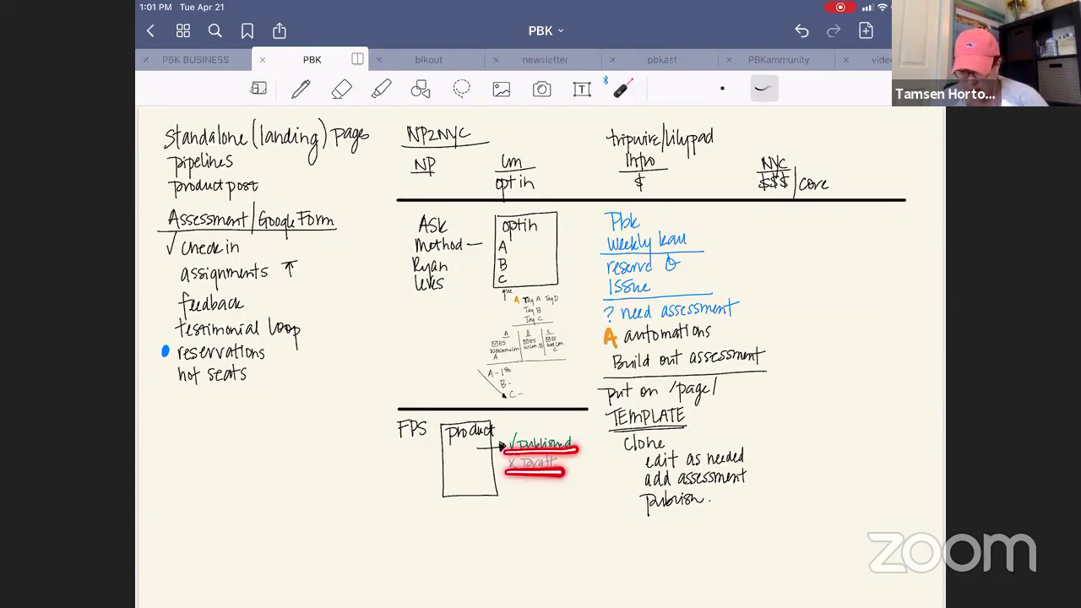
pyautogui.moveTo(439, 419)
pyautogui.mouseDown()
pyautogui.moveTo(441, 500)
pyautogui.moveTo(505, 444)
pyautogui.moveTo(455, 416)
pyautogui.moveTo(438, 418)
pyautogui.mouseUp()
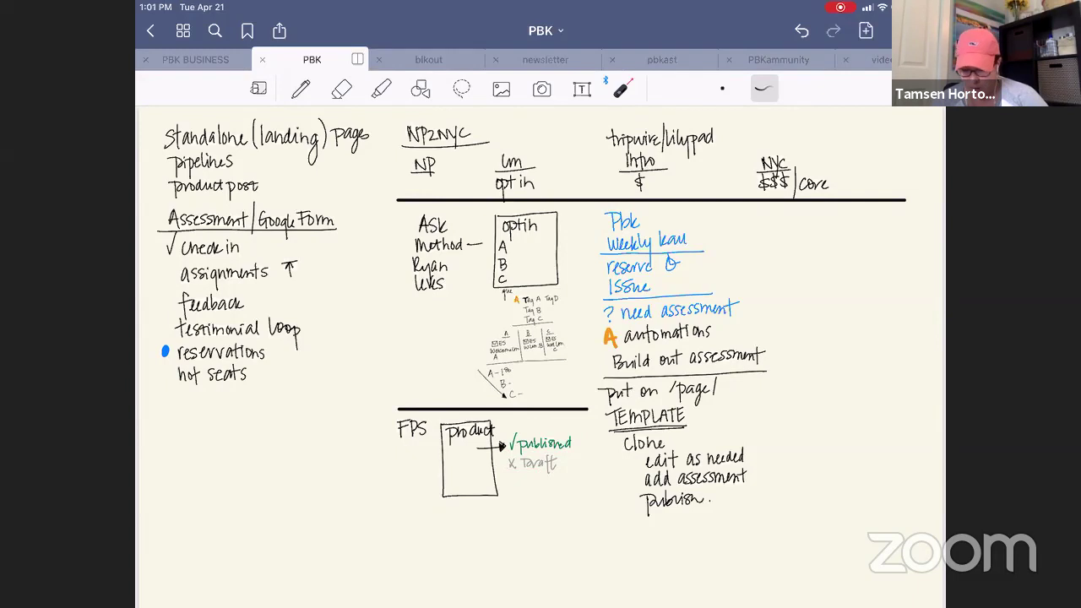
pyautogui.moveTo(503, 478)
pyautogui.mouseDown()
pyautogui.moveTo(573, 480)
pyautogui.moveTo(594, 441)
pyautogui.moveTo(524, 420)
pyautogui.moveTo(503, 475)
pyautogui.moveTo(532, 483)
pyautogui.mouseUp()
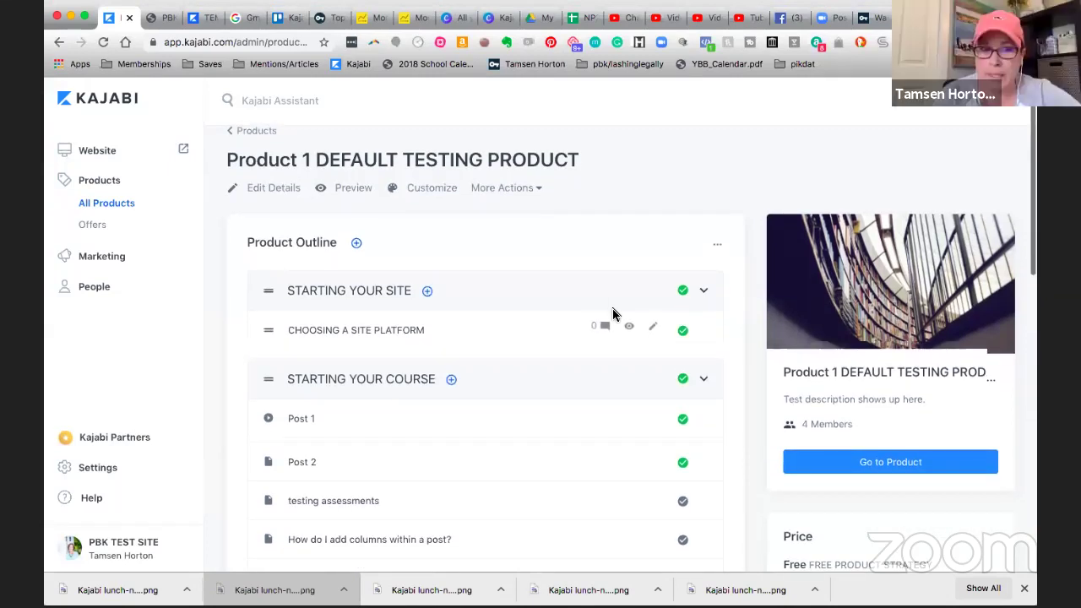
# In Kajabi's product outline, lock the BRINGING YOUR BOOK INTO A MONEY MAKING COURSE category with the CHECK IN ASSESSMENT post.
pyautogui.scroll(-3, 612, 308)
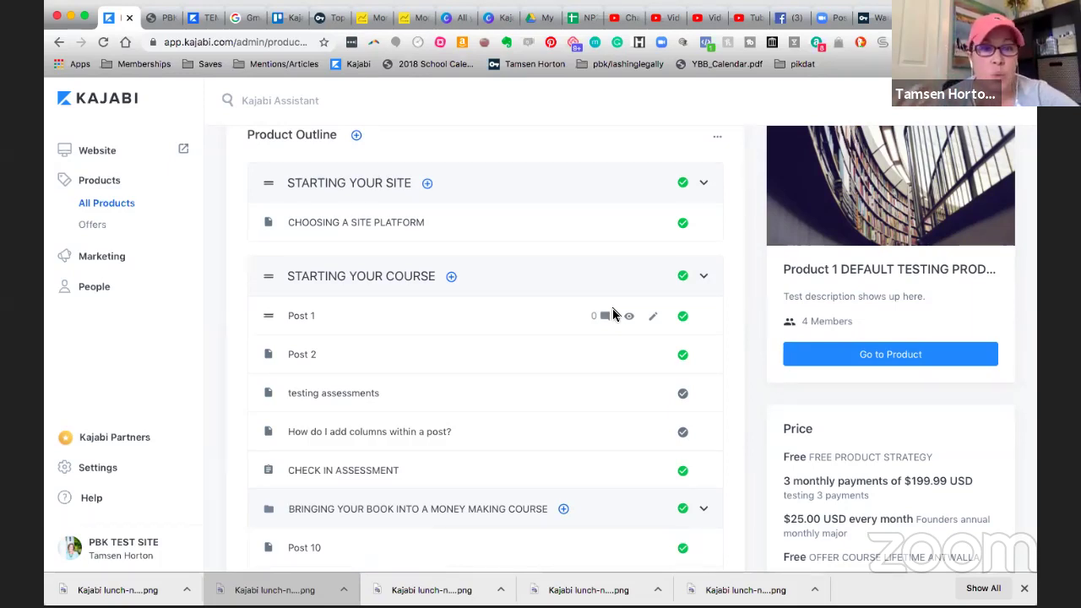
pyautogui.scroll(-1, 639, 278)
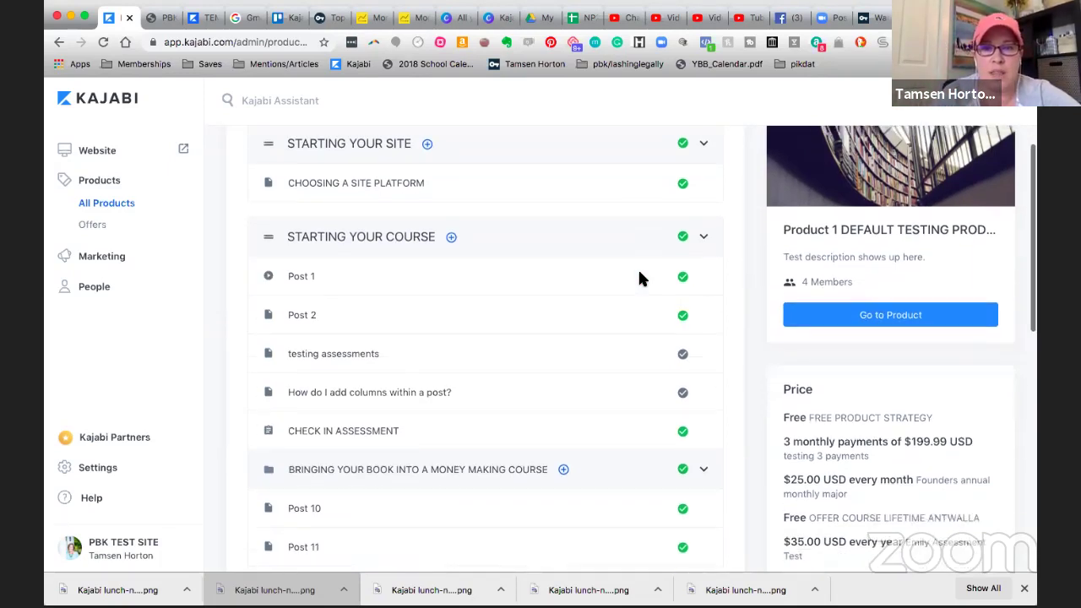
pyautogui.scroll(-1, 640, 279)
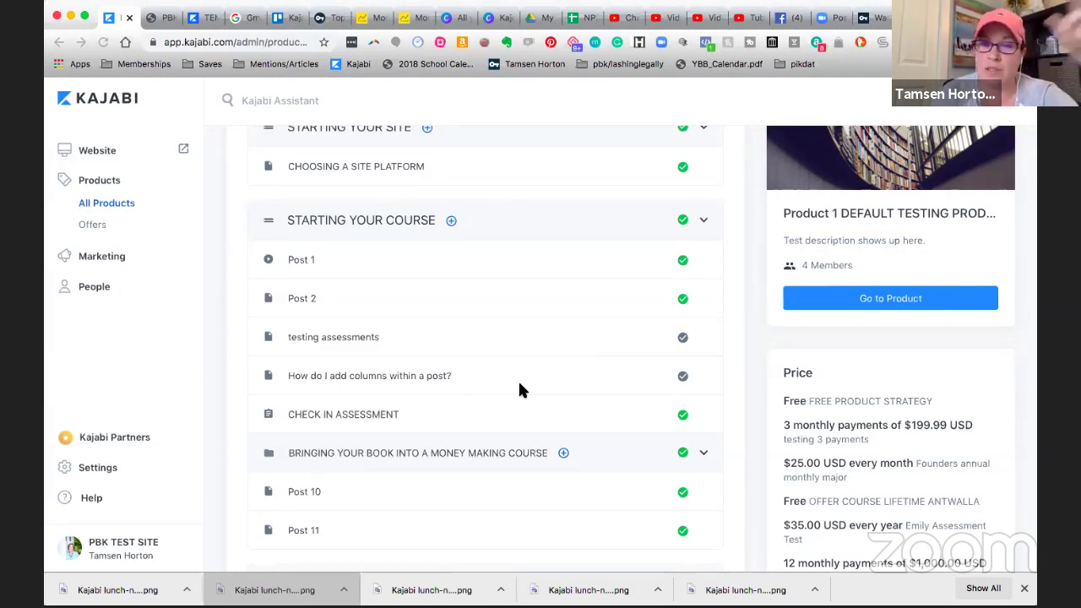
pyautogui.scroll(-3, 518, 384)
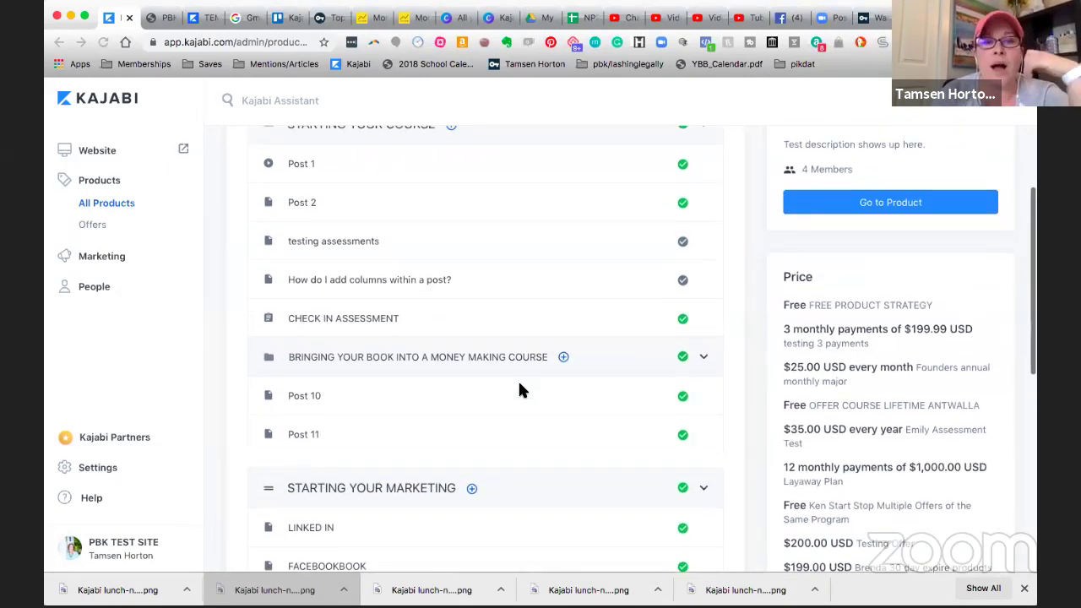
pyautogui.scroll(2, 558, 334)
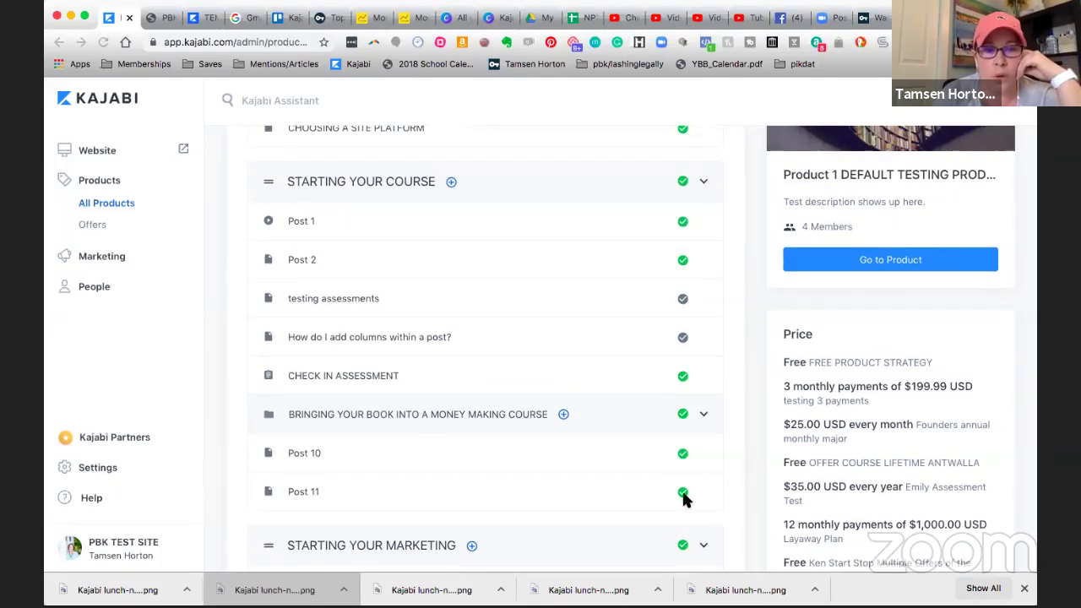
pyautogui.scroll(-1, 665, 447)
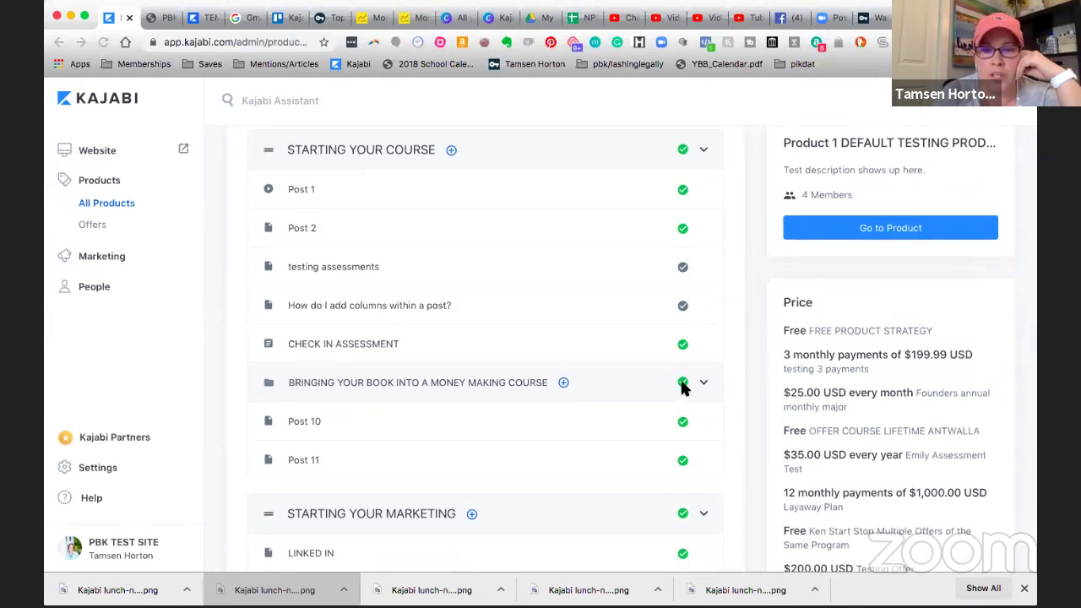
pyautogui.click(683, 385)
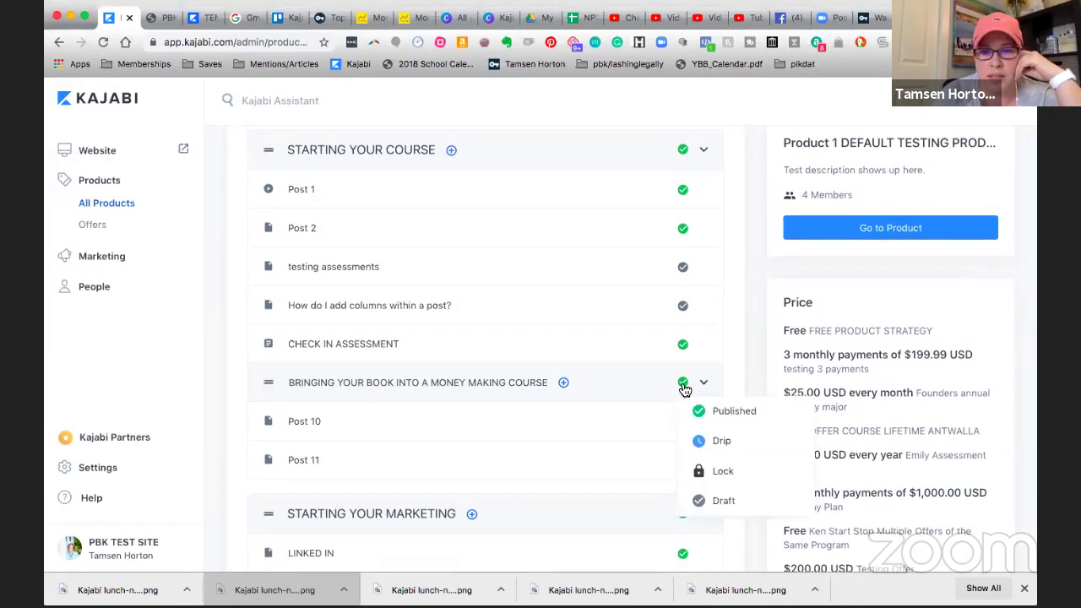
pyautogui.click(722, 472)
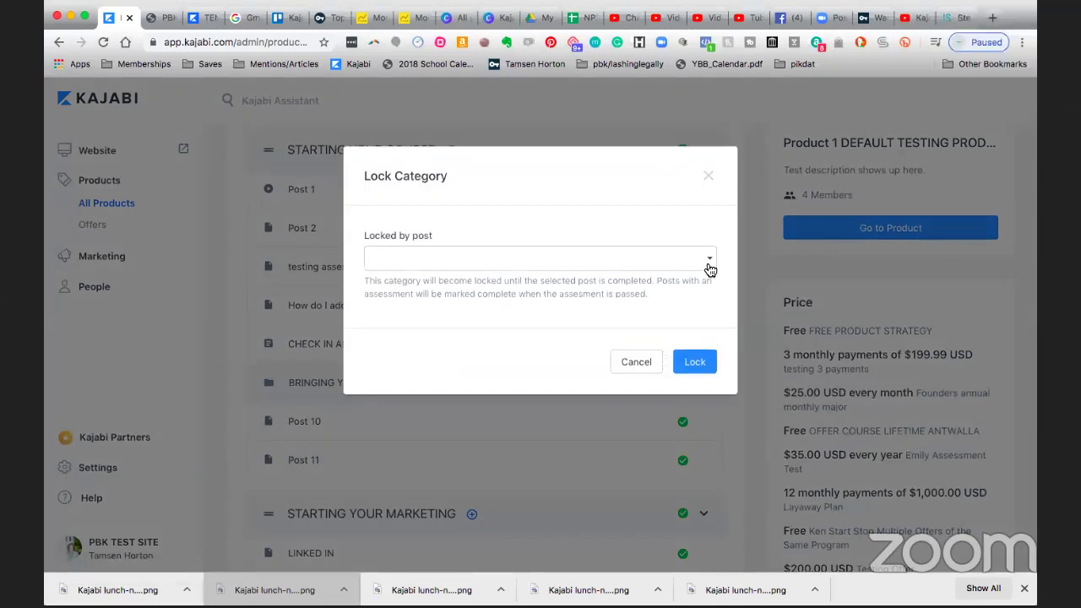
pyautogui.click(709, 263)
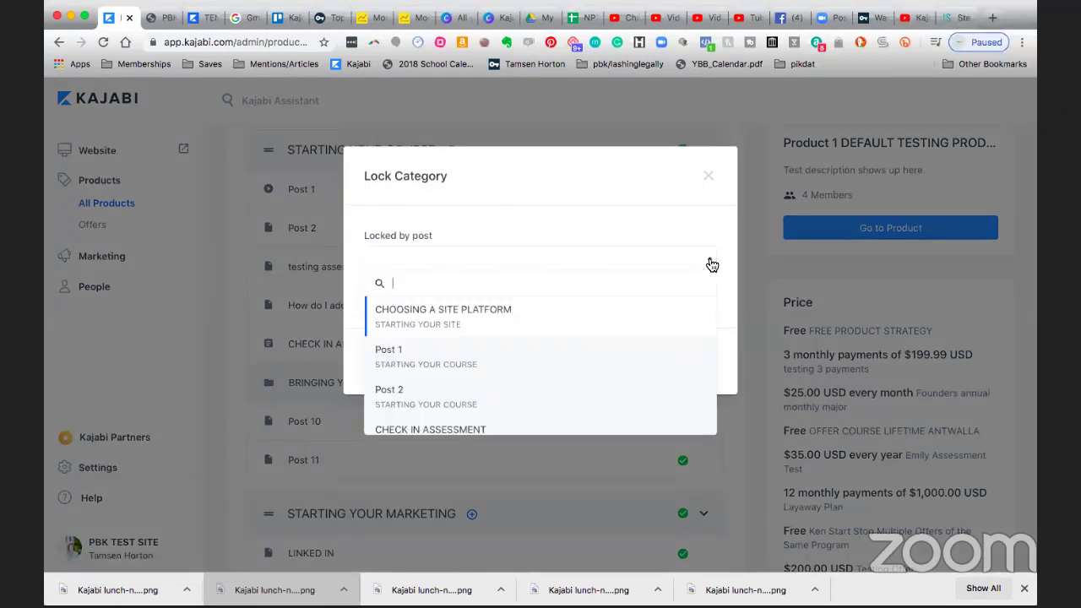
pyautogui.write('CHECK')
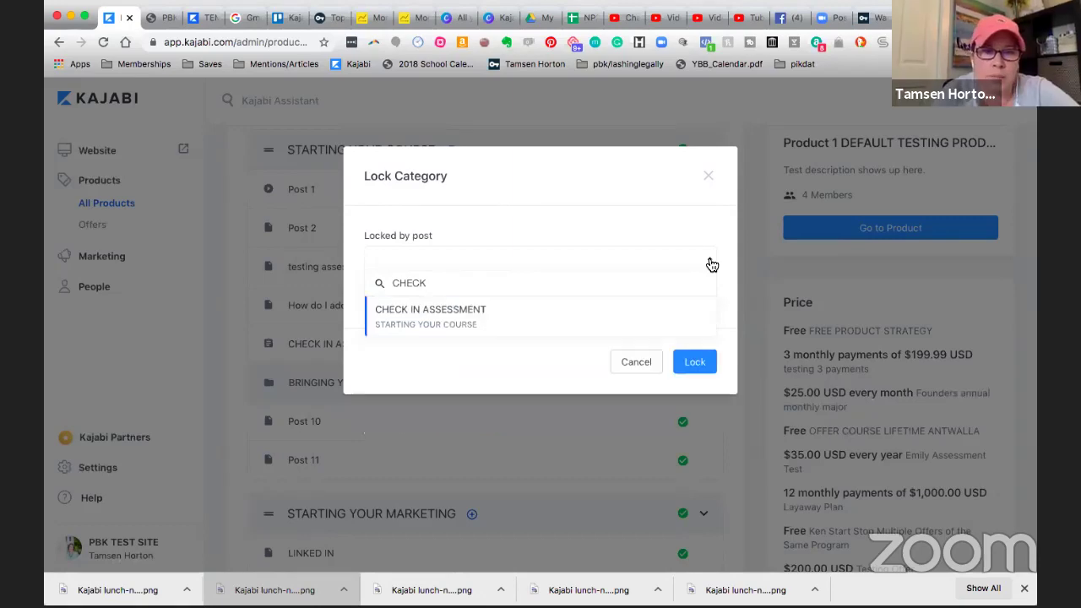
pyautogui.click(463, 323)
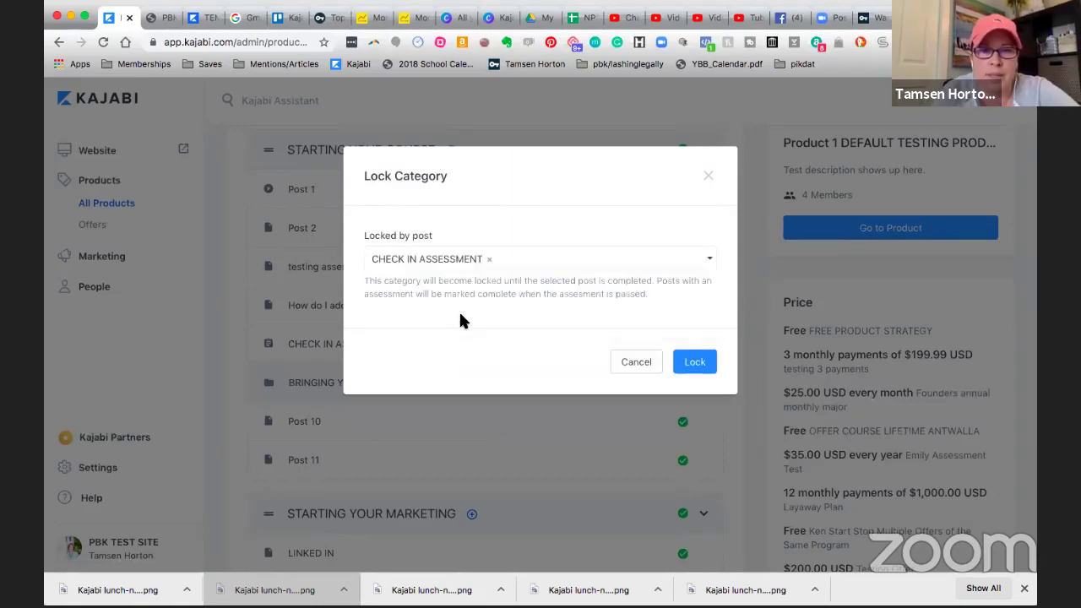
pyautogui.click(694, 362)
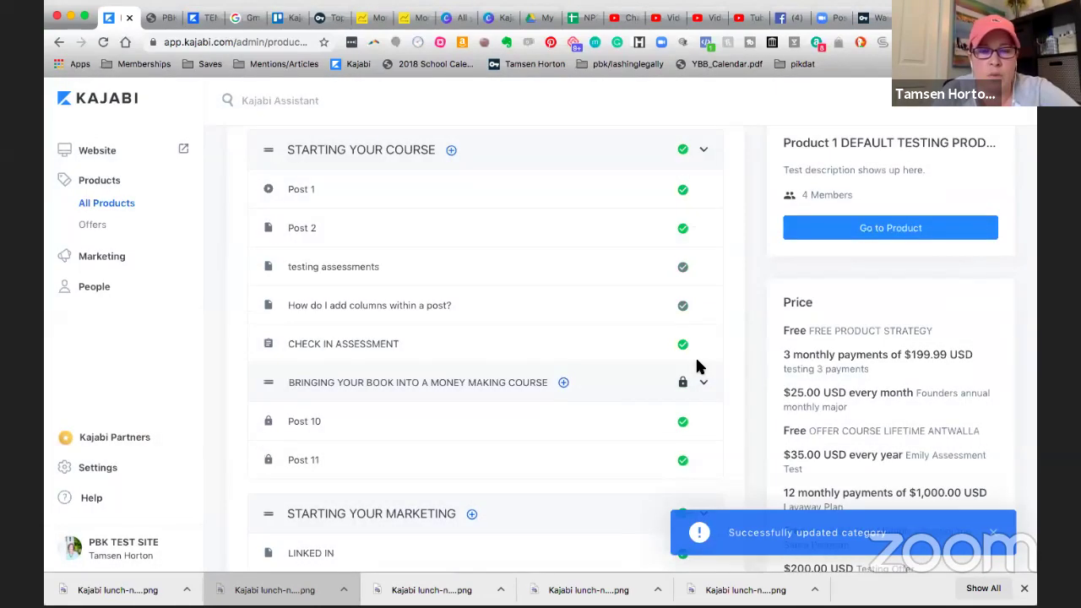
# Set Post 10 and Post 11 in the locked category to Draft.
pyautogui.scroll(-1, 688, 375)
pyautogui.moveTo(682, 334)
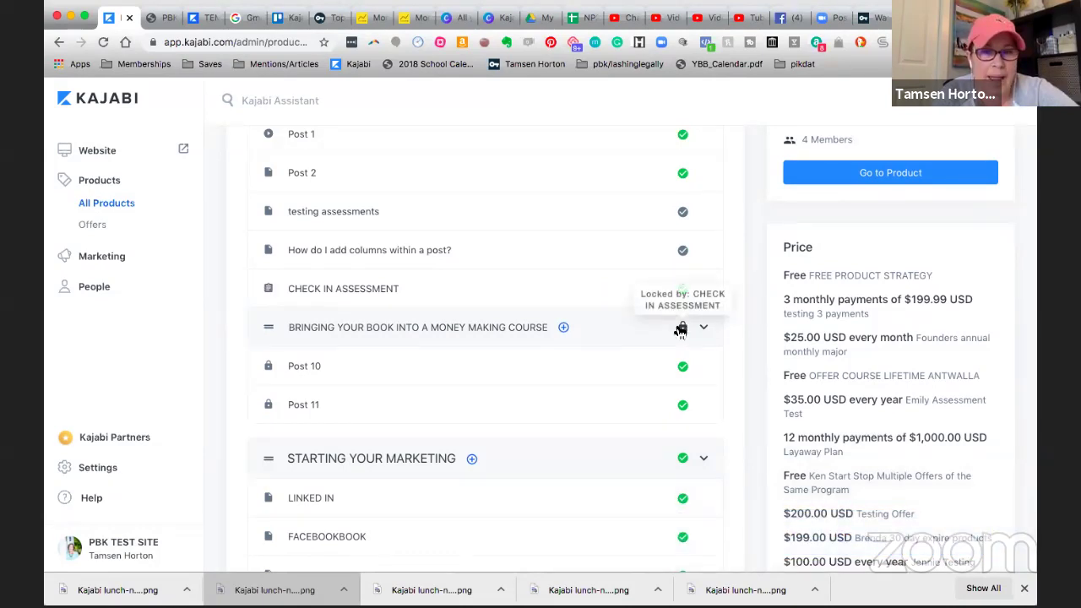
pyautogui.click(683, 367)
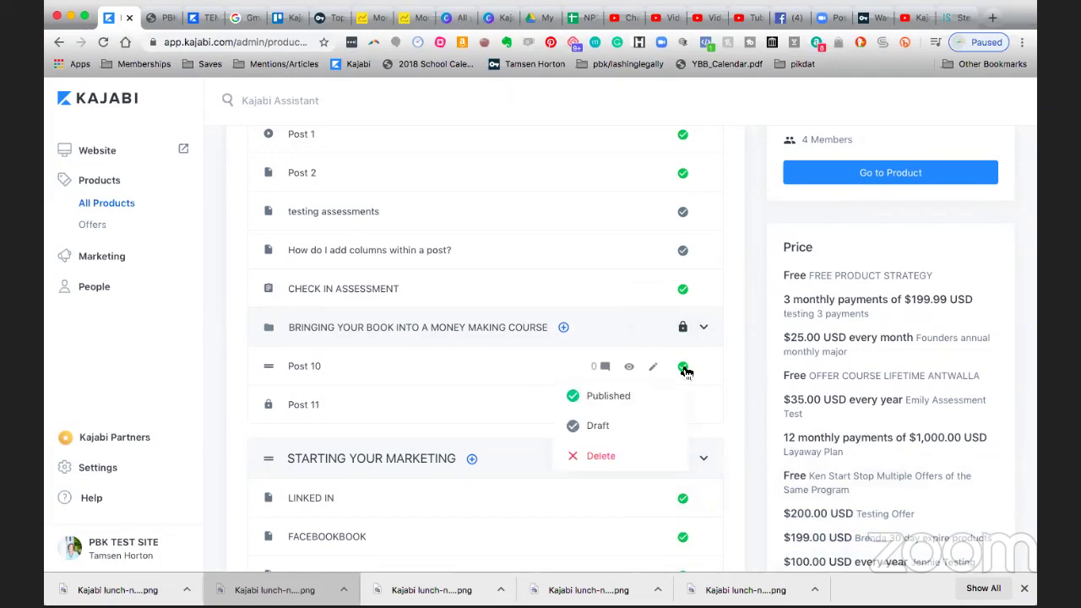
pyautogui.click(600, 428)
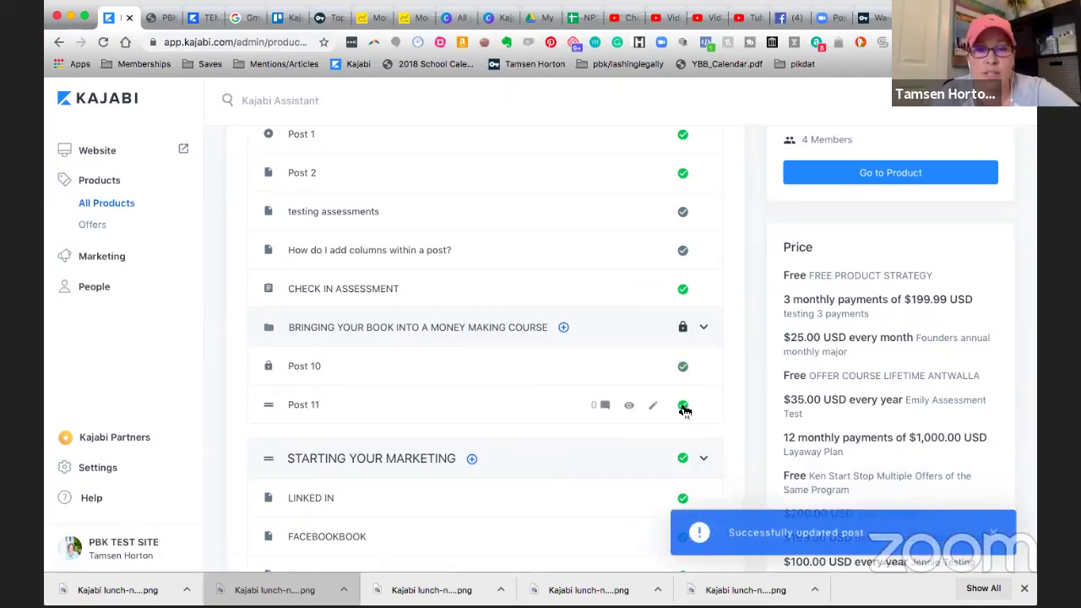
pyautogui.click(683, 406)
pyautogui.click(607, 462)
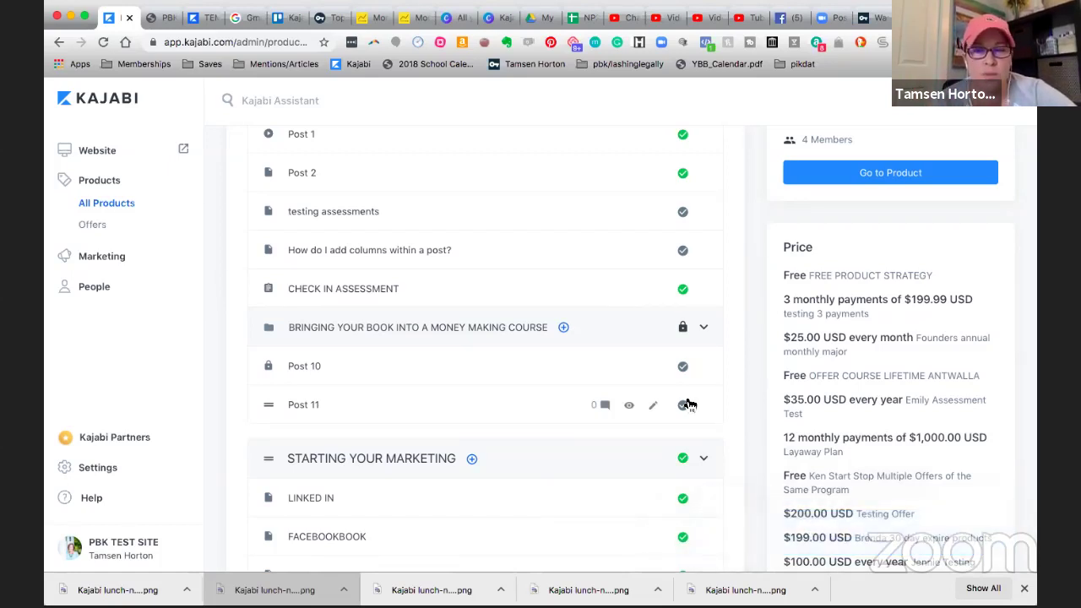
pyautogui.moveTo(686, 333)
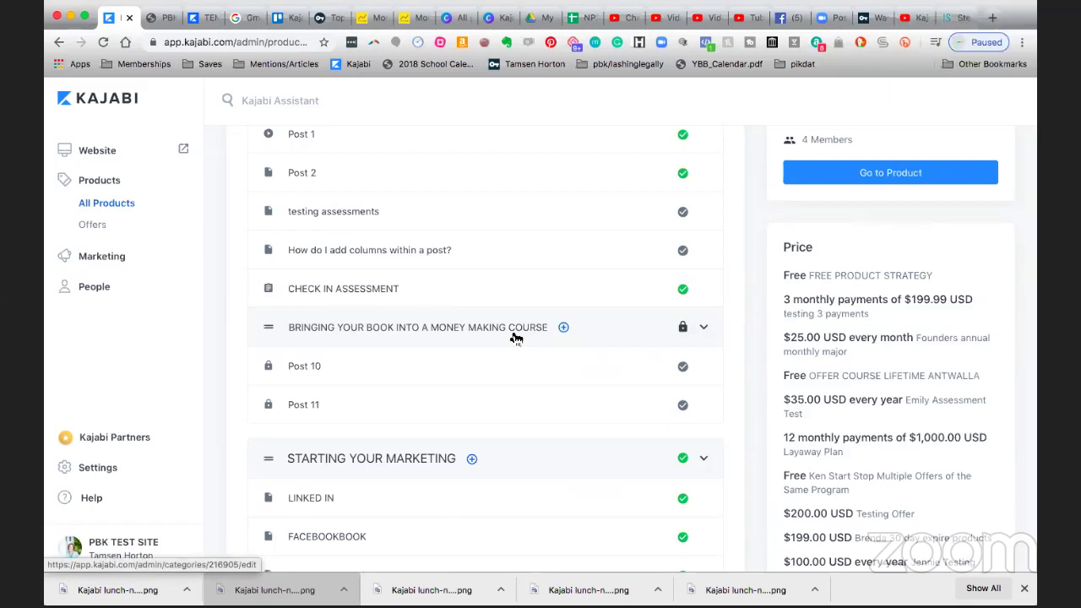
pyautogui.scroll(-3, 518, 342)
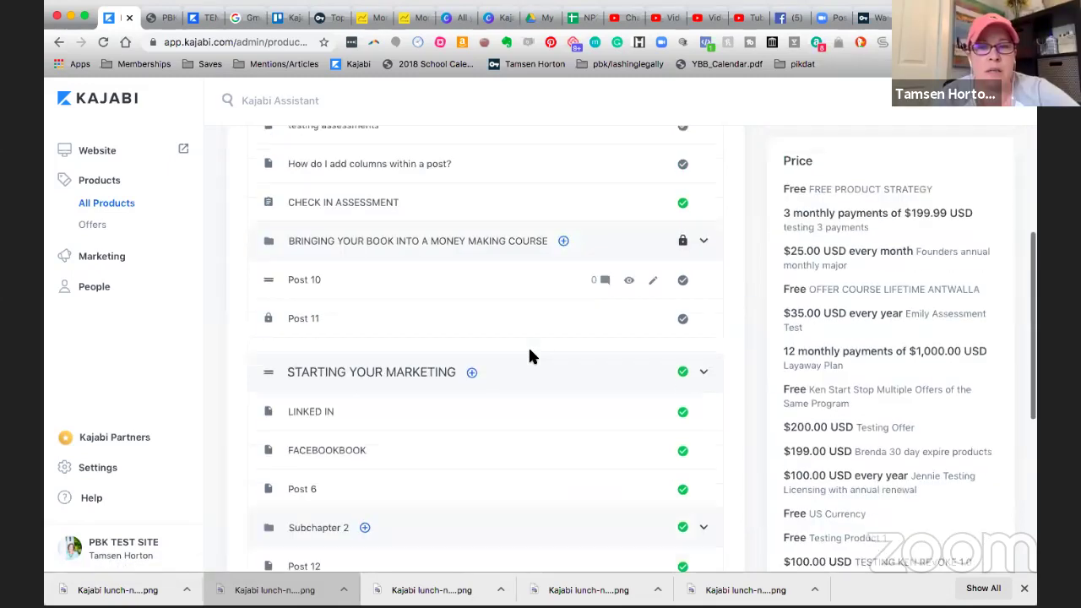
# Show the status options for the STARTING YOUR MARKETING category and review the rest of the product outline.
pyautogui.click(683, 343)
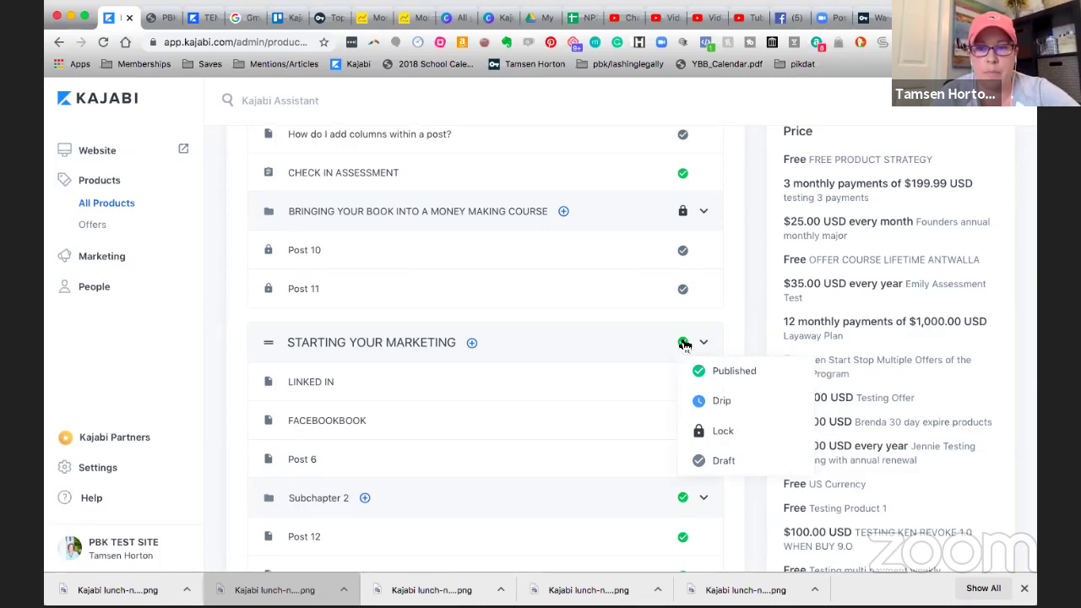
pyautogui.scroll(-1, 682, 346)
pyautogui.scroll(-5, 631, 379)
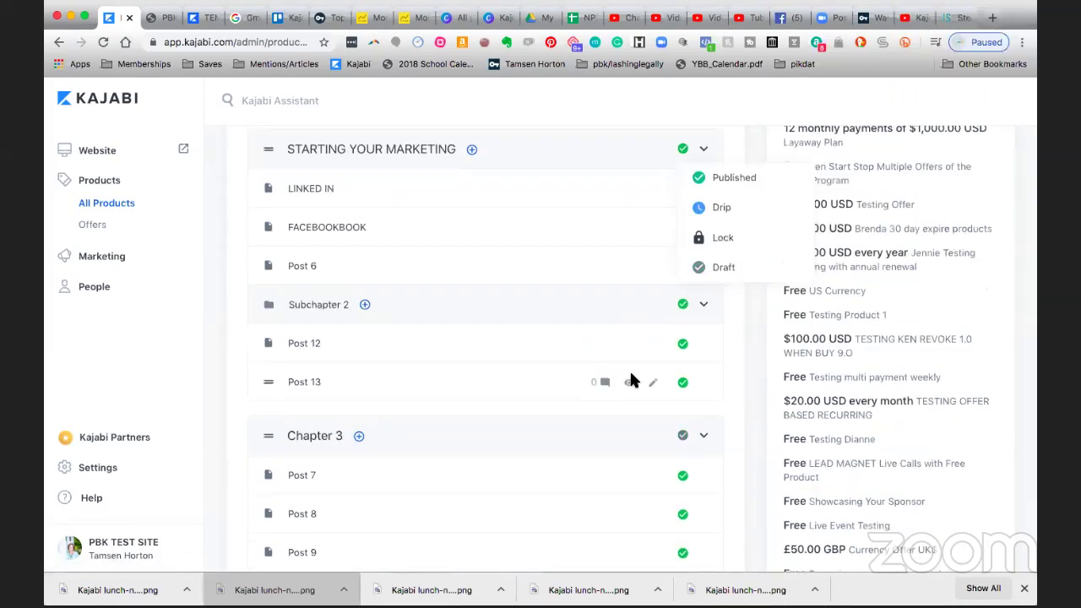
pyautogui.scroll(10, 632, 381)
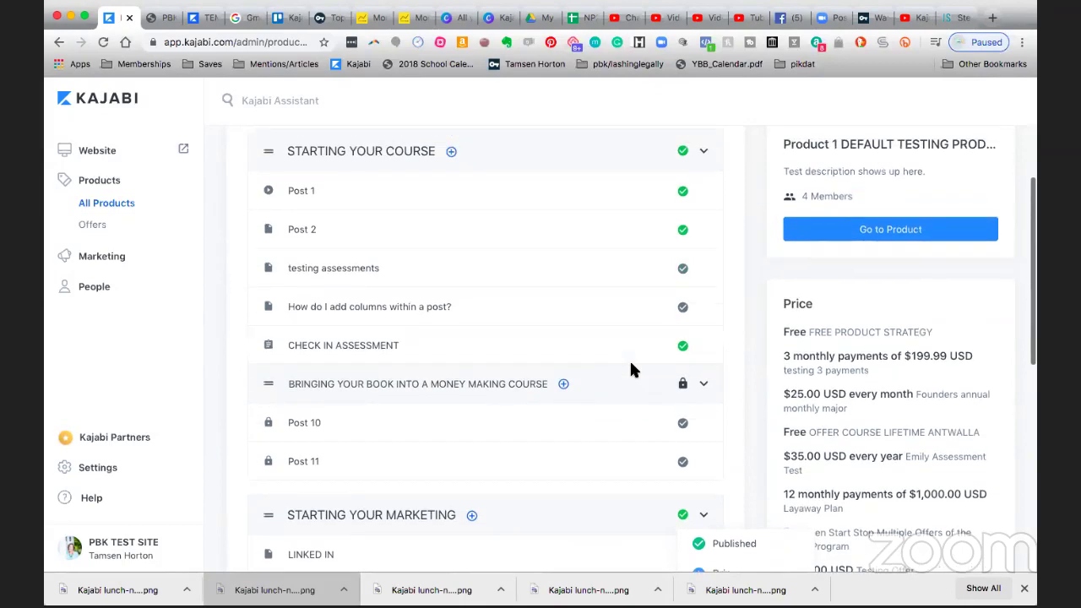
pyautogui.scroll(7, 630, 365)
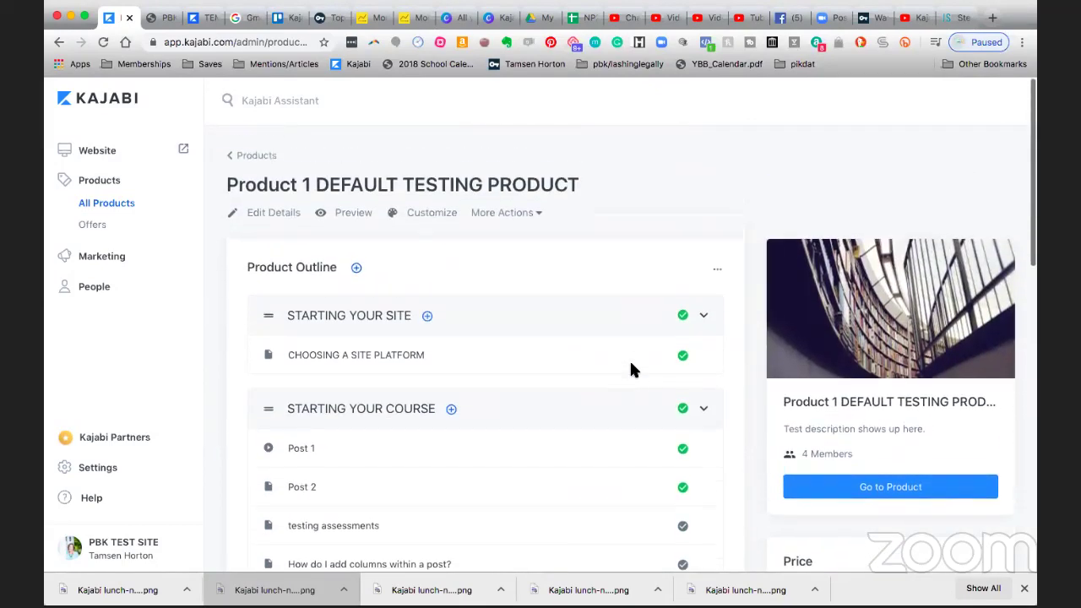
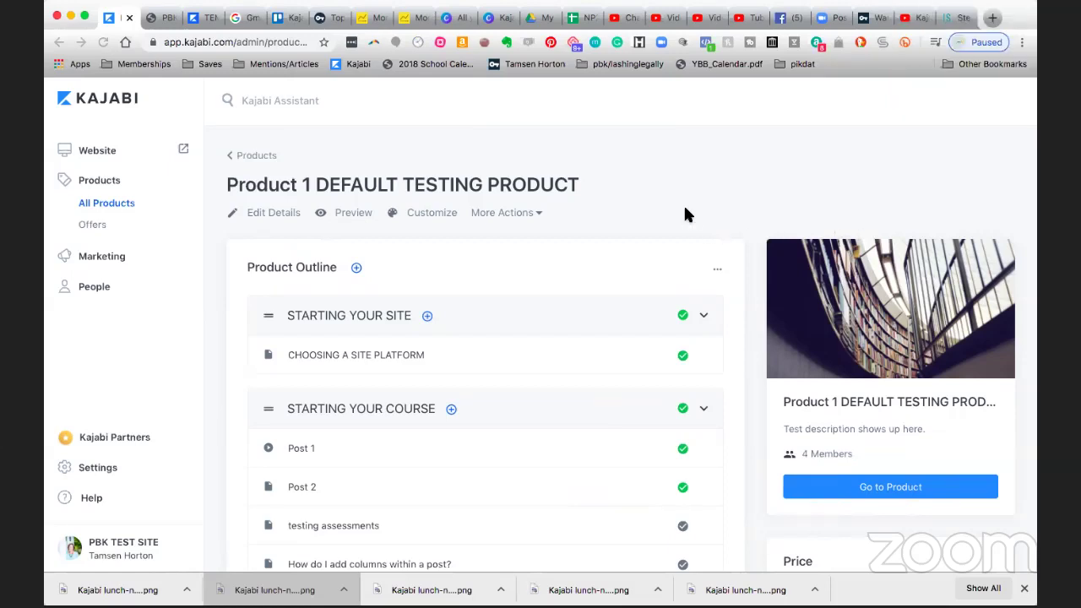
pyautogui.scroll(-1, 644, 211)
pyautogui.scroll(1, 645, 210)
pyautogui.scroll(-1, 644, 211)
pyautogui.scroll(-1, 608, 217)
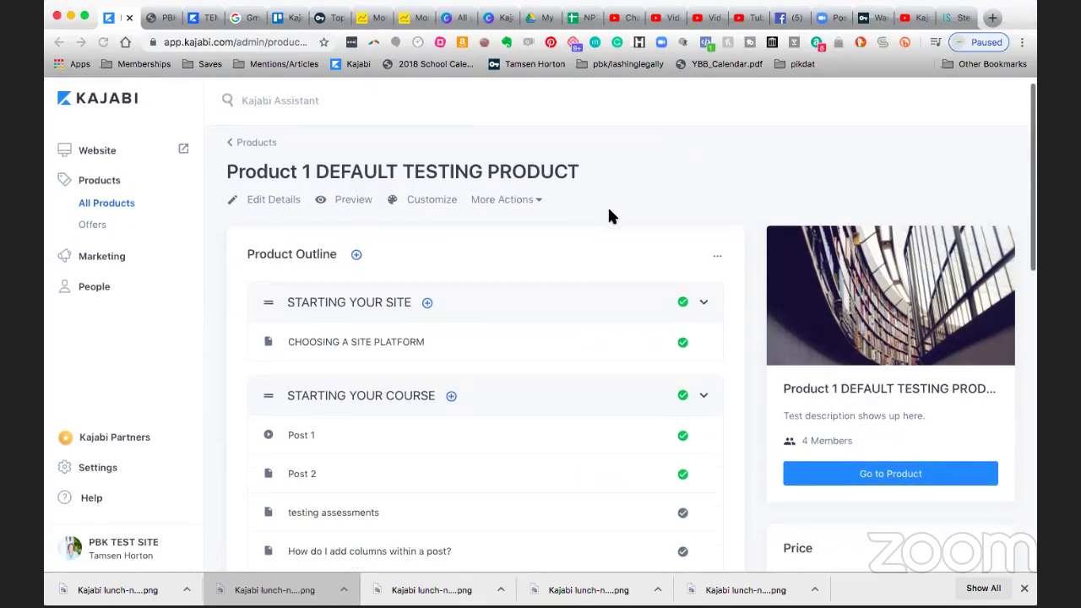
pyautogui.scroll(-1, 610, 216)
pyautogui.scroll(1, 610, 216)
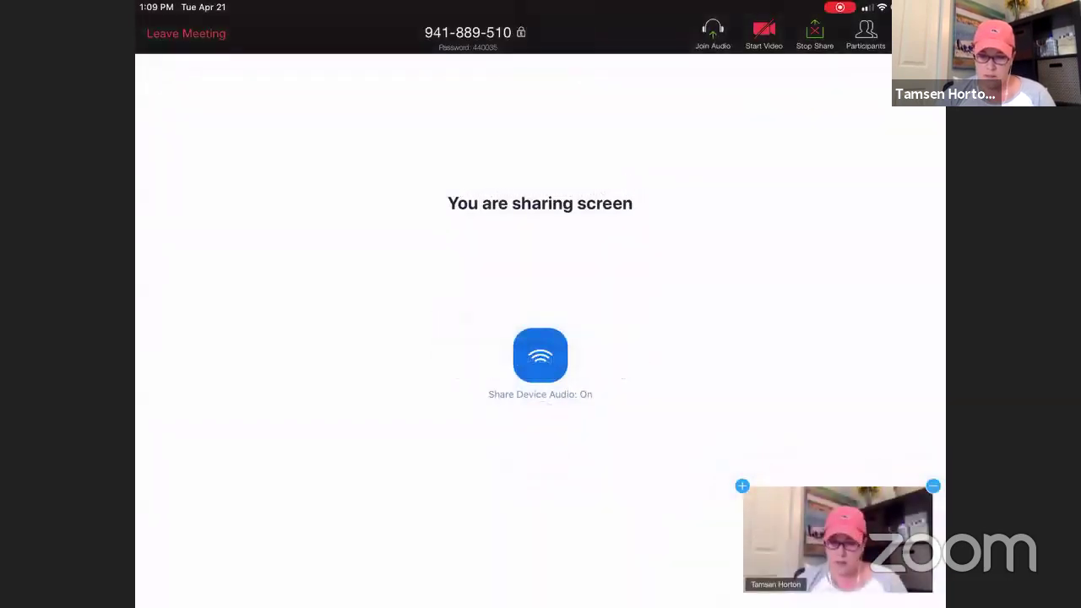
# Switch to the PBK notebook in GoodNotes and point out the assignments item and the Draft label with the laser pointer.
pyautogui.press('Home')
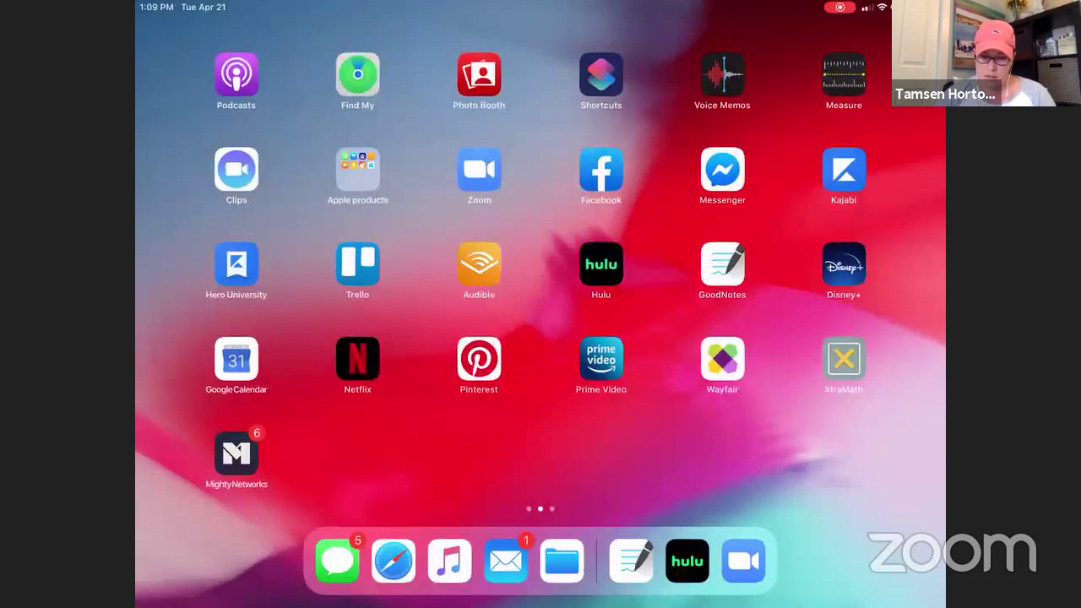
pyautogui.click(629, 557)
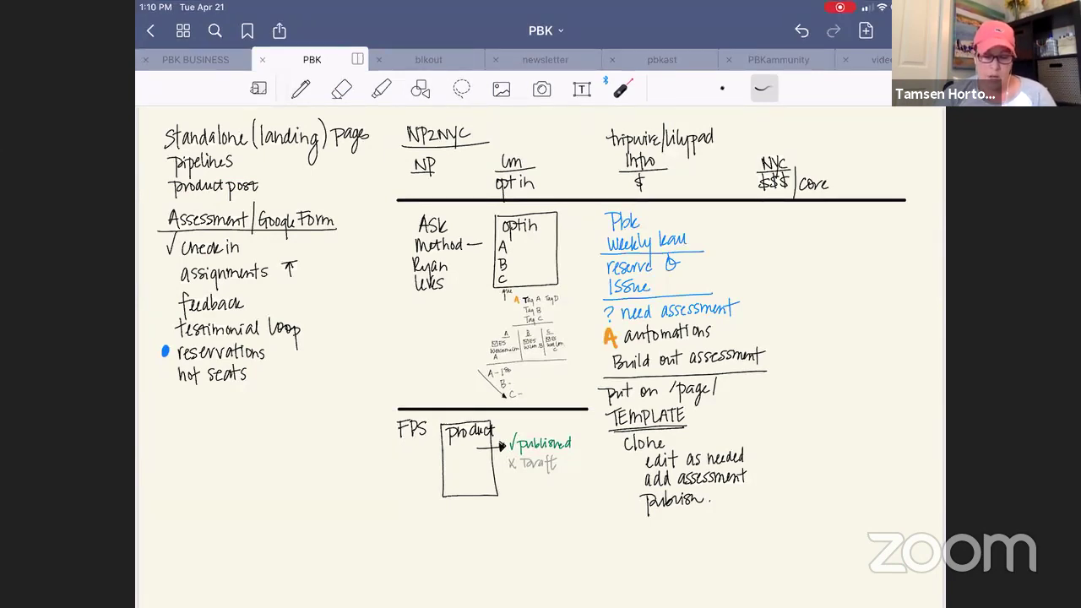
pyautogui.moveTo(192, 262)
pyautogui.mouseDown()
pyautogui.moveTo(247, 262)
pyautogui.moveTo(225, 265)
pyautogui.mouseUp()
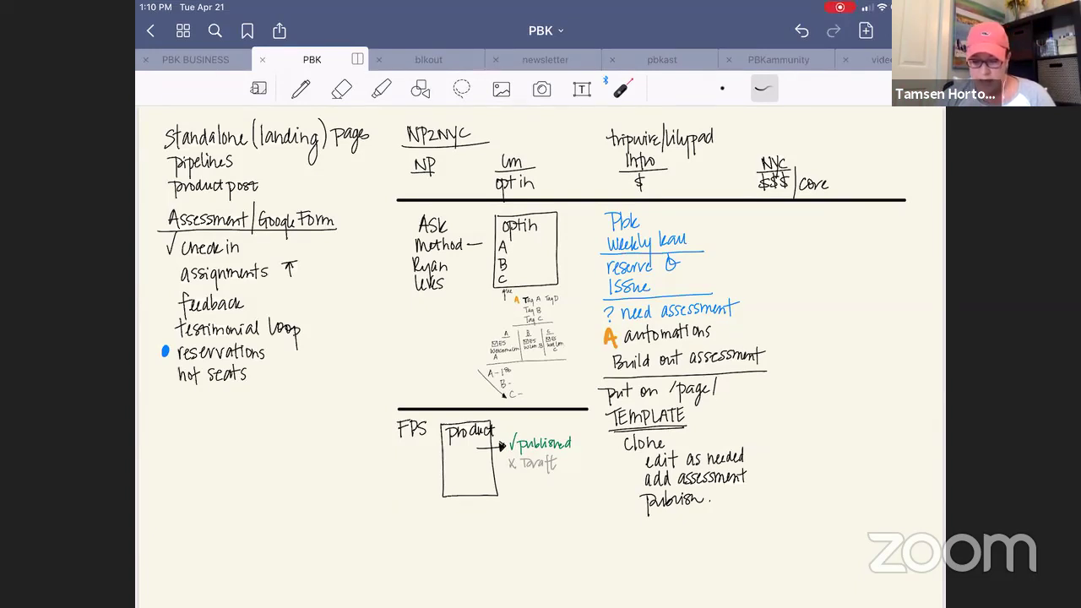
pyautogui.moveTo(509, 471); pyautogui.dragTo(575, 476)
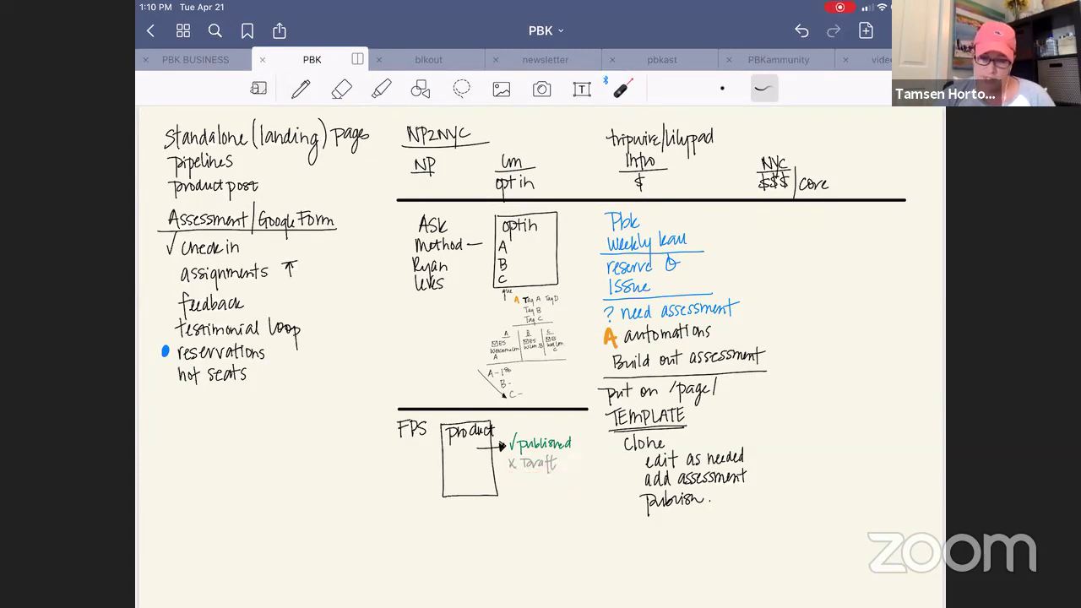
# Handwrite 5 days in black below the product box, with the numbers 1 to 5 beside it and * Assessment – next to 1.
pyautogui.click(300, 88)
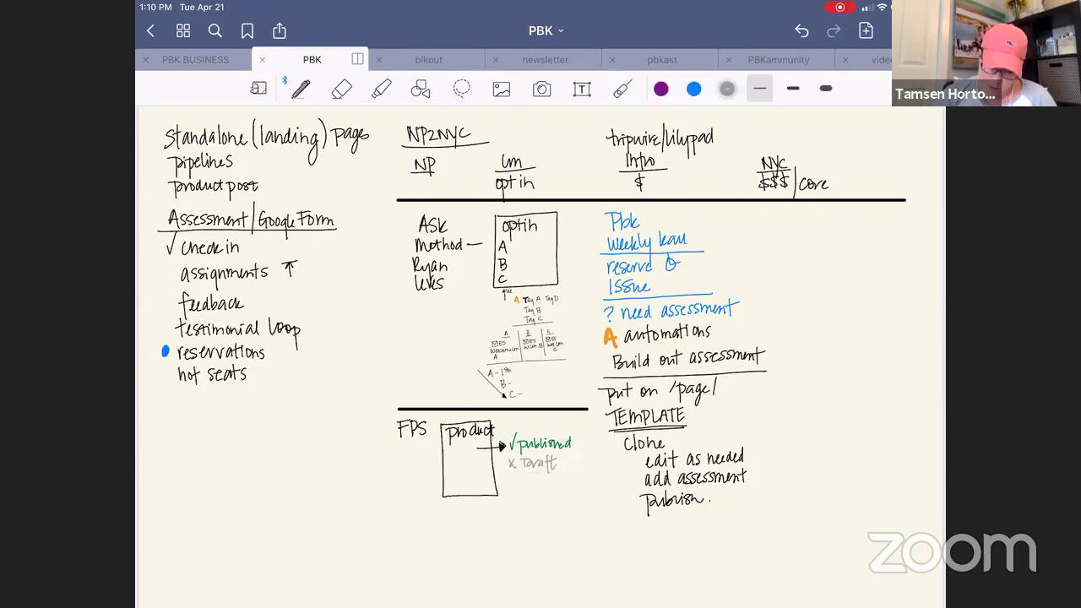
pyautogui.moveTo(395, 506); pyautogui.dragTo(399, 524)
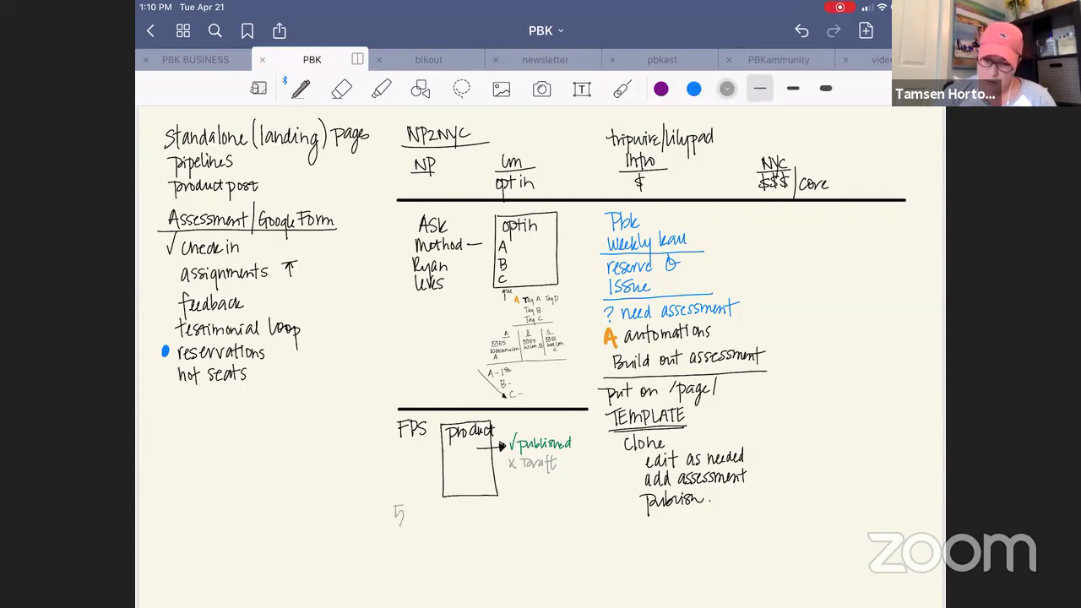
pyautogui.click(727, 89)
pyautogui.click(652, 183)
pyautogui.moveTo(394, 504)
pyautogui.mouseDown()
pyautogui.moveTo(405, 504)
pyautogui.moveTo(396, 529)
pyautogui.moveTo(427, 522)
pyautogui.moveTo(436, 542)
pyautogui.moveTo(438, 525)
pyautogui.moveTo(471, 516)
pyautogui.moveTo(475, 587)
pyautogui.mouseUp()
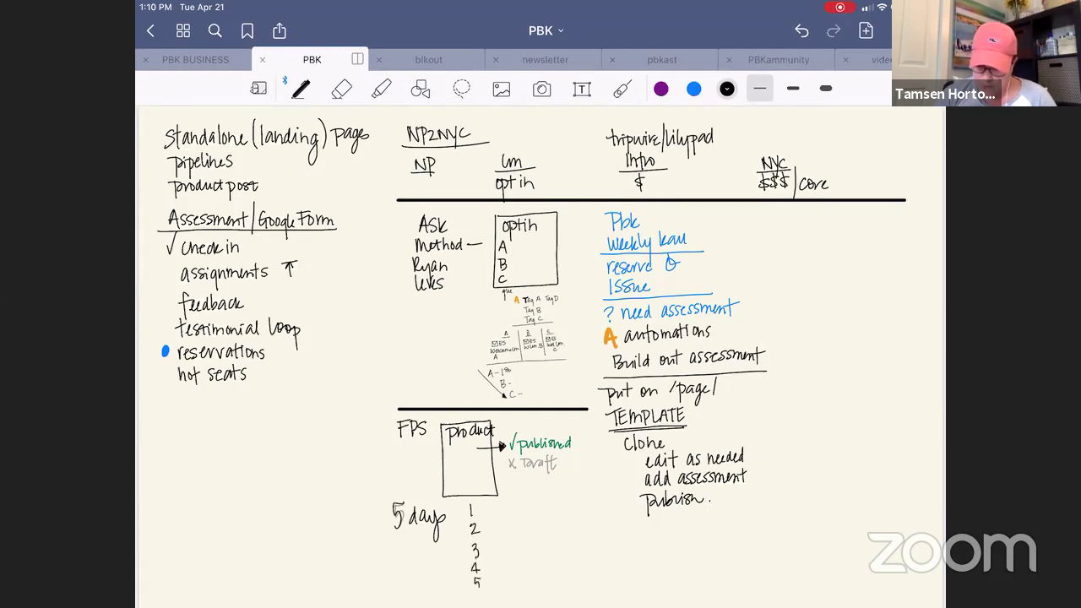
pyautogui.moveTo(482, 513); pyautogui.dragTo(553, 523)
pyautogui.moveTo(550, 514); pyautogui.dragTo(557, 514)
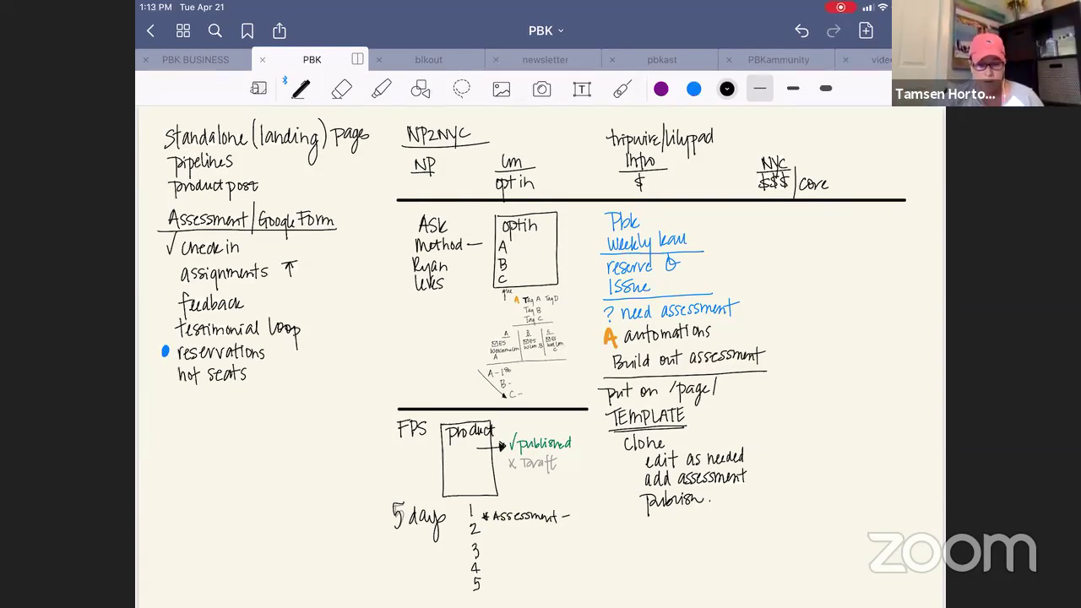
# Point out the Lm/optin, intro $ and NYC $$$ headings of the funnel with the laser pointer.
pyautogui.click(622, 89)
pyautogui.moveTo(488, 203)
pyautogui.mouseDown()
pyautogui.moveTo(502, 206)
pyautogui.moveTo(549, 138)
pyautogui.moveTo(477, 202)
pyautogui.mouseUp()
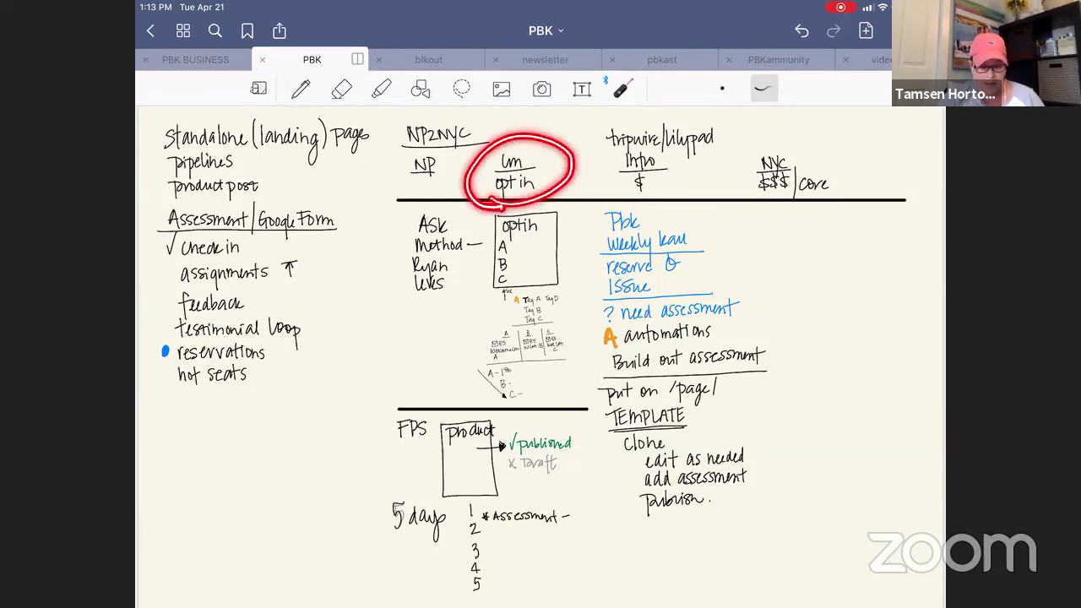
pyautogui.moveTo(609, 203); pyautogui.dragTo(698, 188)
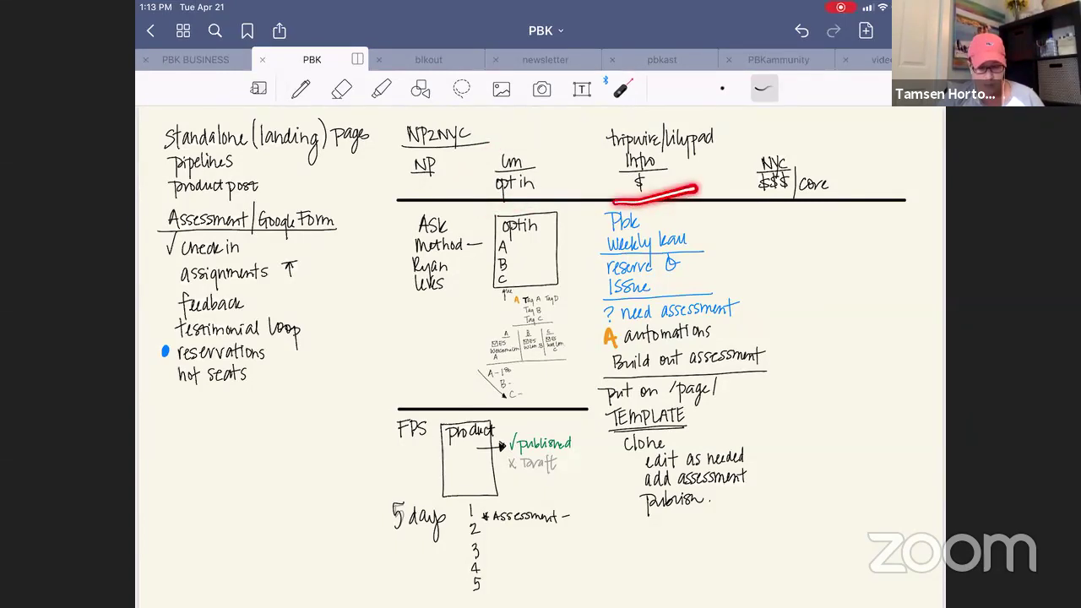
pyautogui.moveTo(763, 218); pyautogui.dragTo(852, 186)
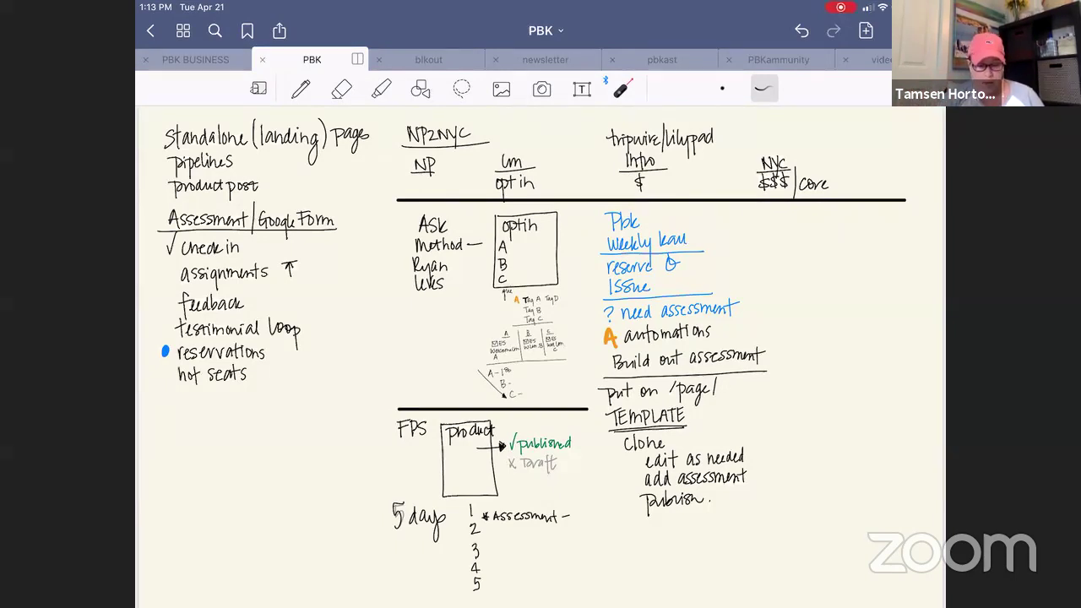
# Point out the optin box, its tags, and the need assessment and automations notes with the laser pointer.
pyautogui.moveTo(491, 209)
pyautogui.mouseDown()
pyautogui.moveTo(488, 241)
pyautogui.moveTo(561, 295)
pyautogui.moveTo(547, 206)
pyautogui.moveTo(491, 212)
pyautogui.mouseUp()
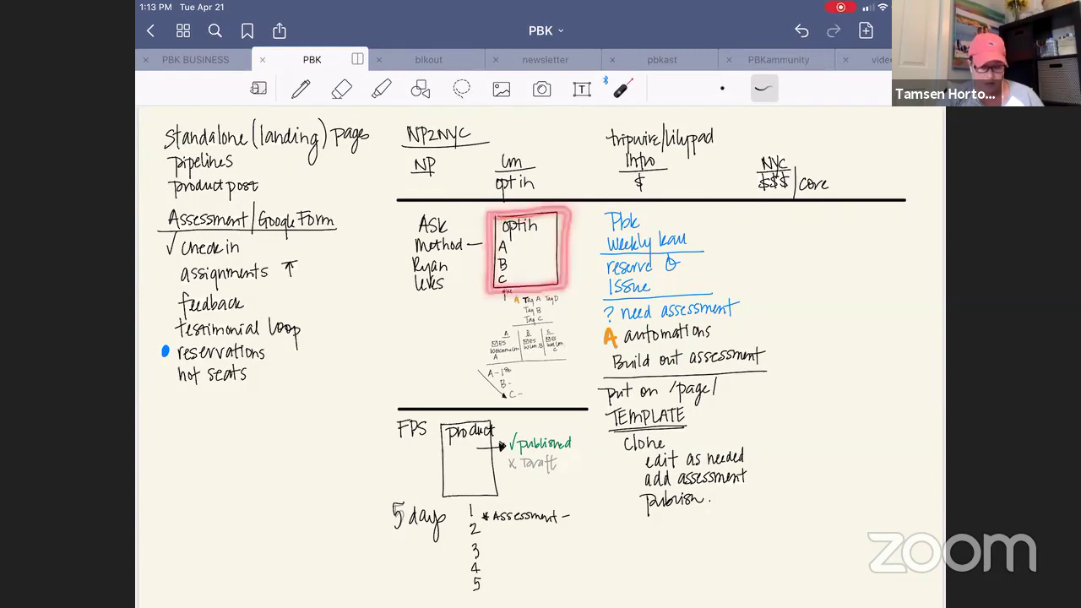
pyautogui.moveTo(511, 275)
pyautogui.mouseDown()
pyautogui.moveTo(505, 321)
pyautogui.moveTo(534, 346)
pyautogui.moveTo(557, 333)
pyautogui.moveTo(565, 342)
pyautogui.mouseUp()
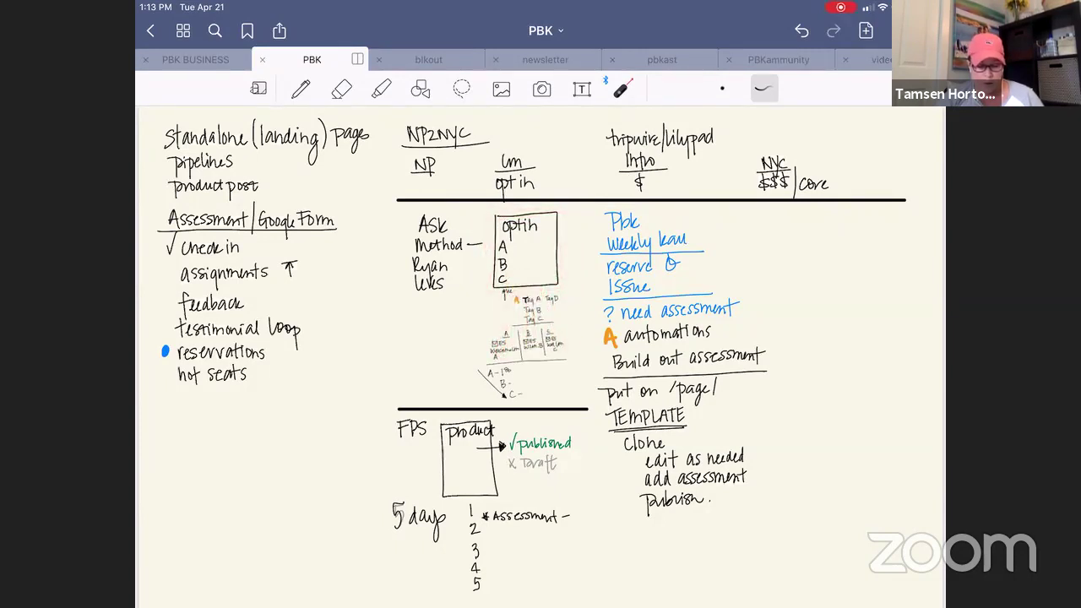
pyautogui.moveTo(596, 291)
pyautogui.mouseDown()
pyautogui.moveTo(714, 295)
pyautogui.moveTo(635, 245)
pyautogui.moveTo(598, 298)
pyautogui.mouseUp()
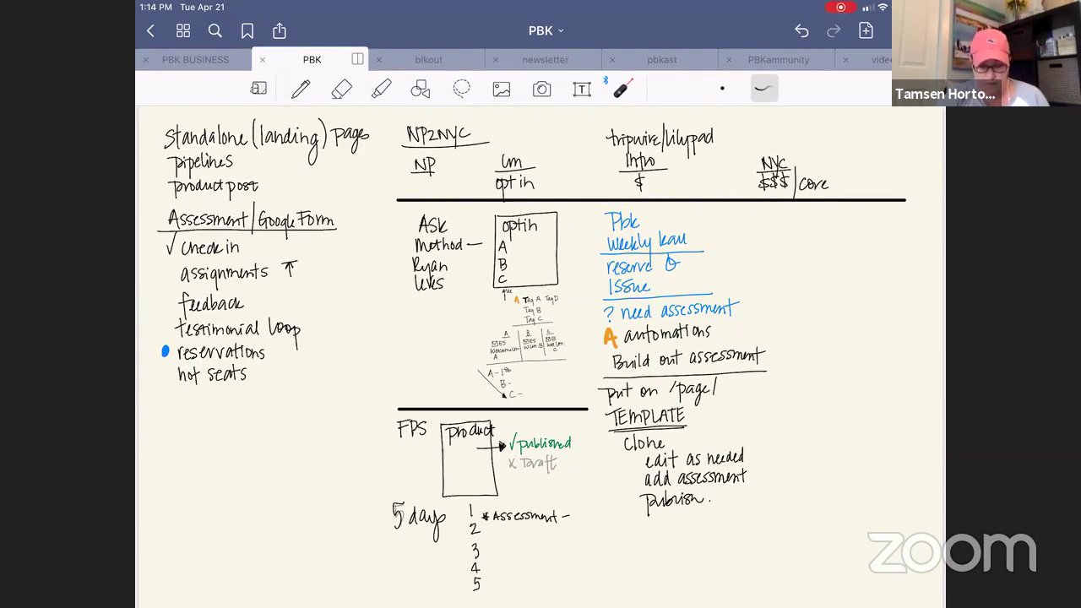
pyautogui.moveTo(599, 346); pyautogui.dragTo(728, 346)
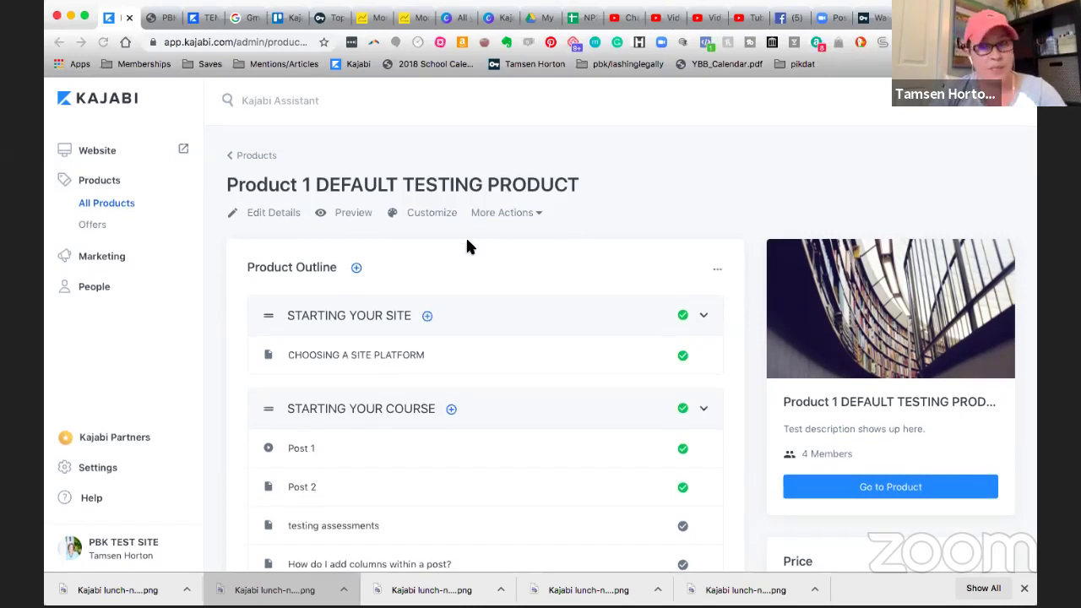
# In Kajabi, start a new automation triggered when the "We'd love to hear from you about your experience." assessment is completed.
pyautogui.click(110, 260)
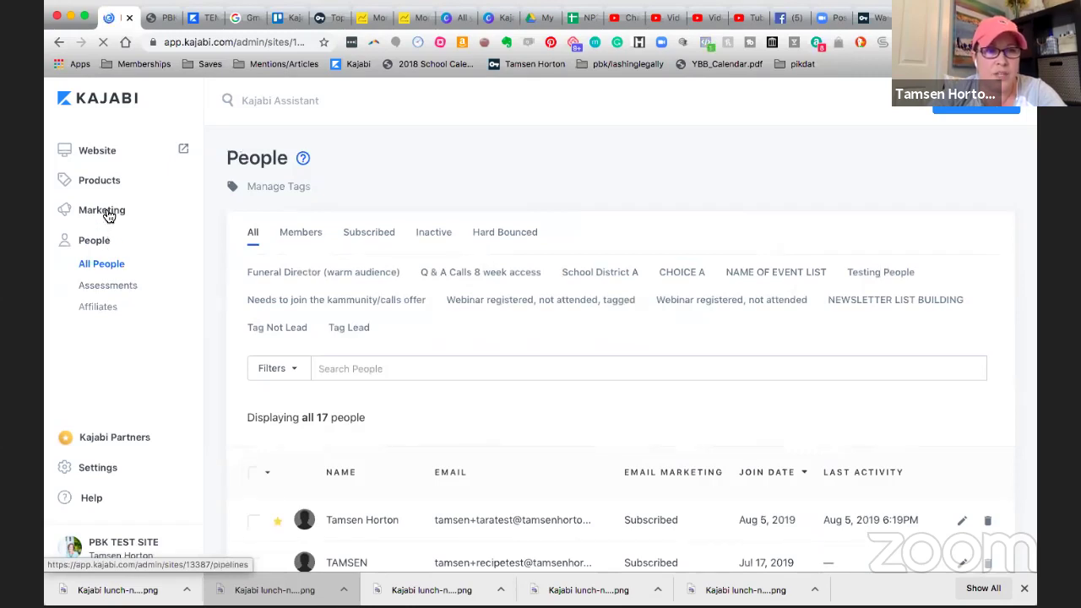
pyautogui.click(108, 215)
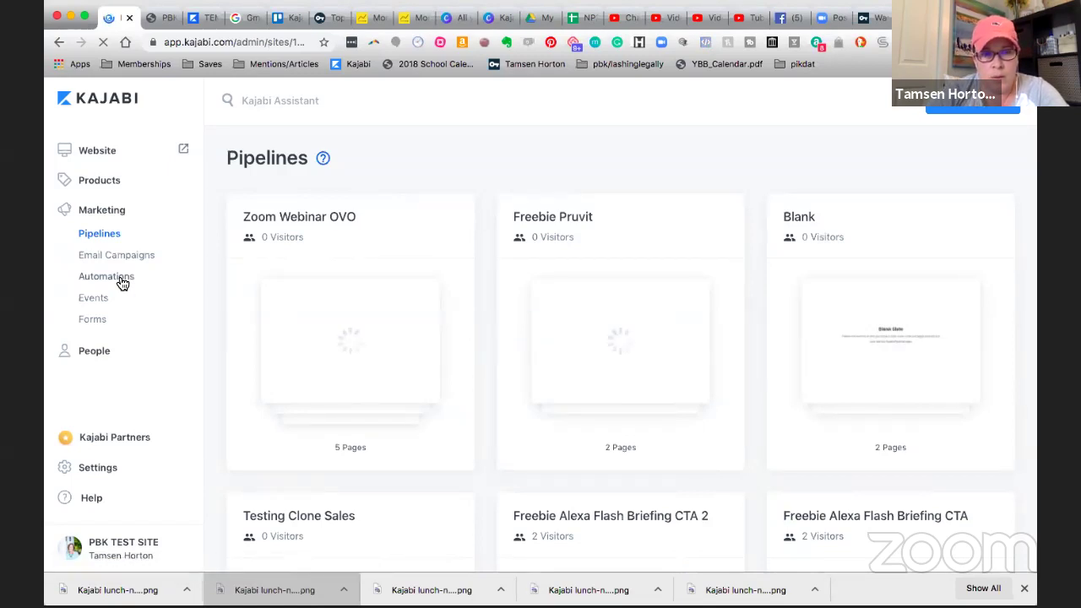
pyautogui.click(123, 284)
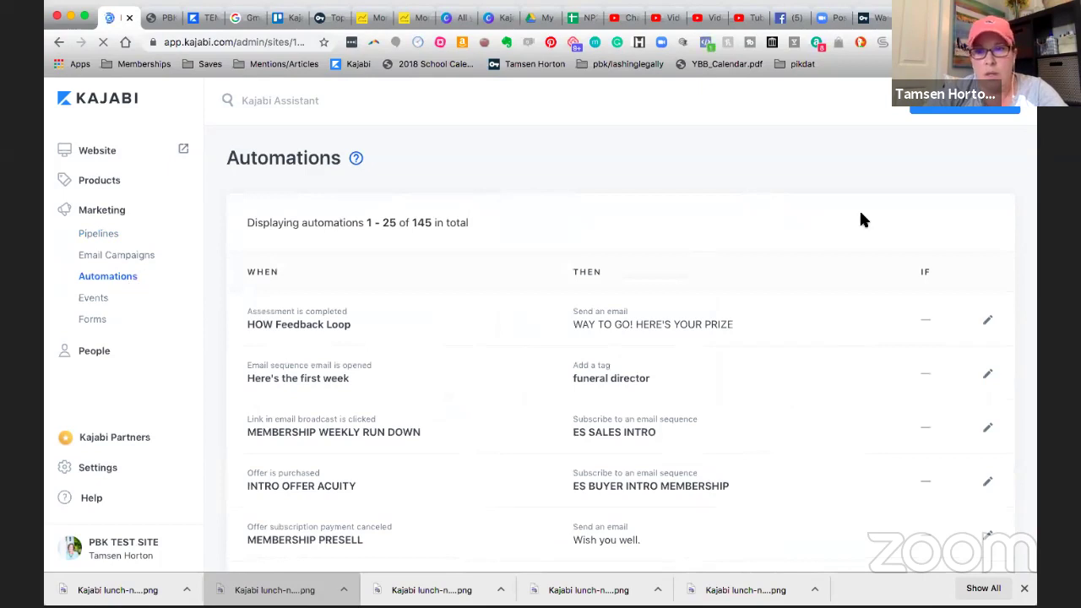
pyautogui.click(963, 108)
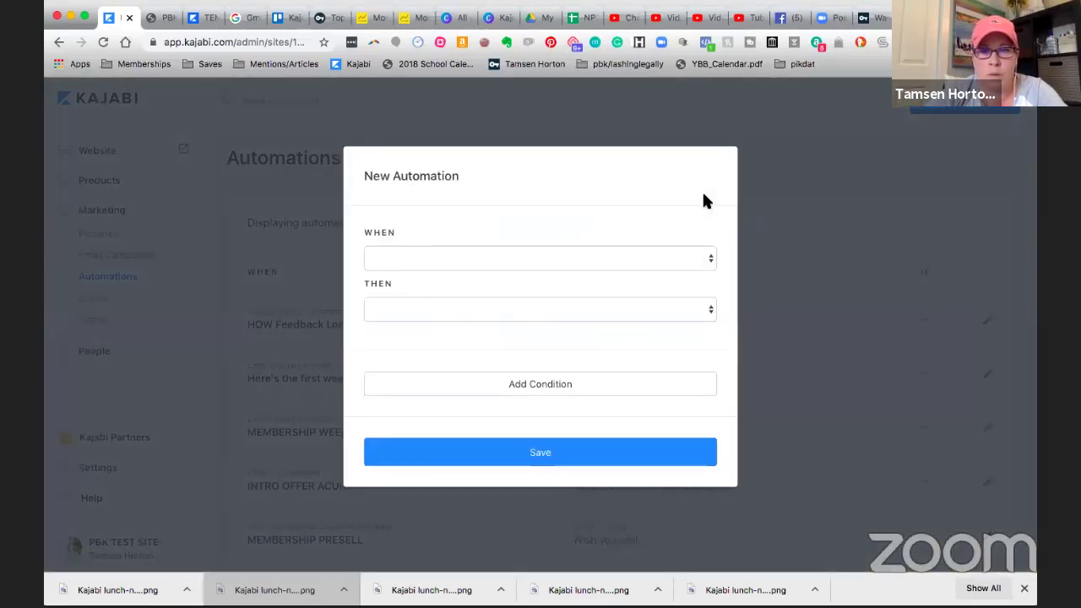
pyautogui.click(709, 261)
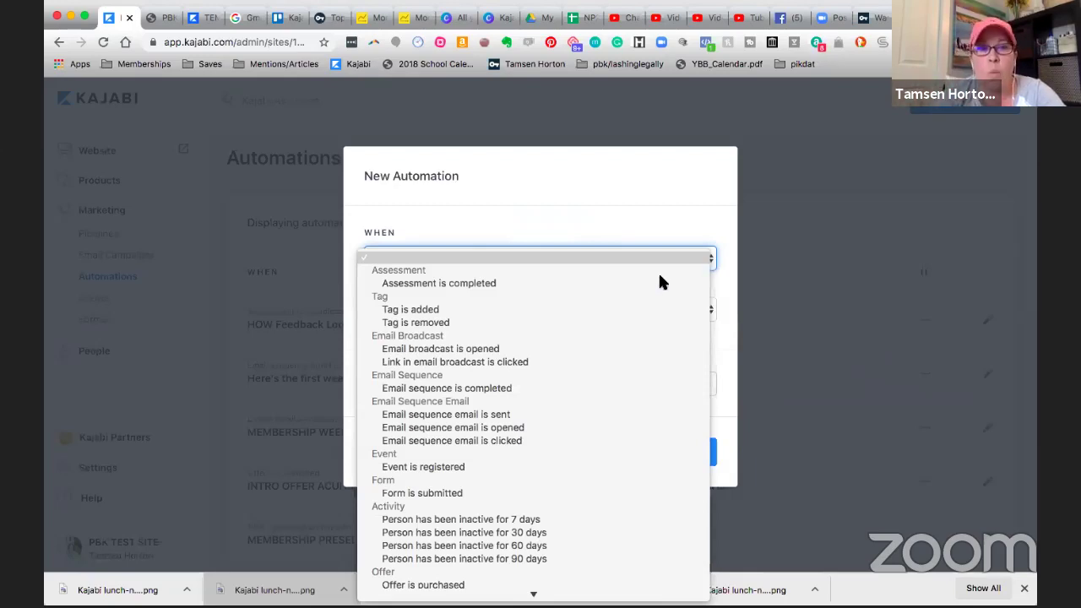
pyautogui.click(524, 284)
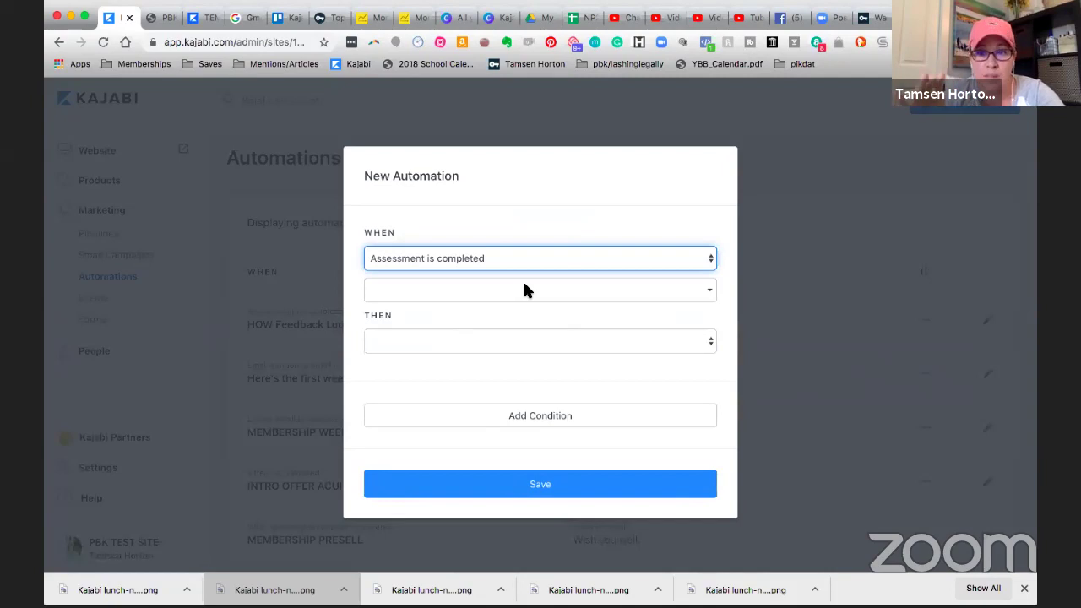
pyautogui.click(713, 294)
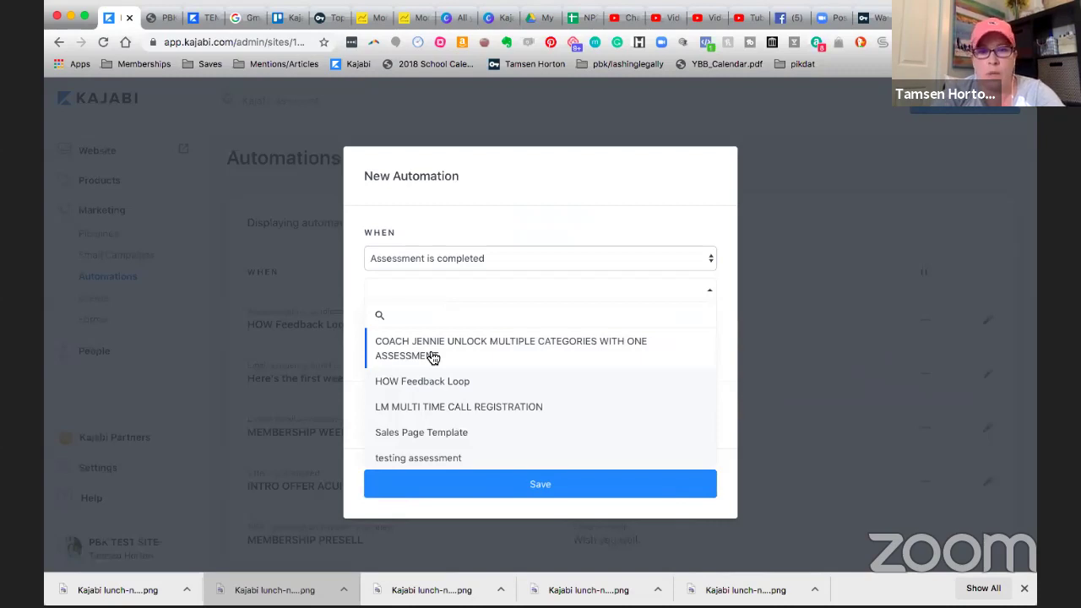
pyautogui.write('we')
pyautogui.click(460, 342)
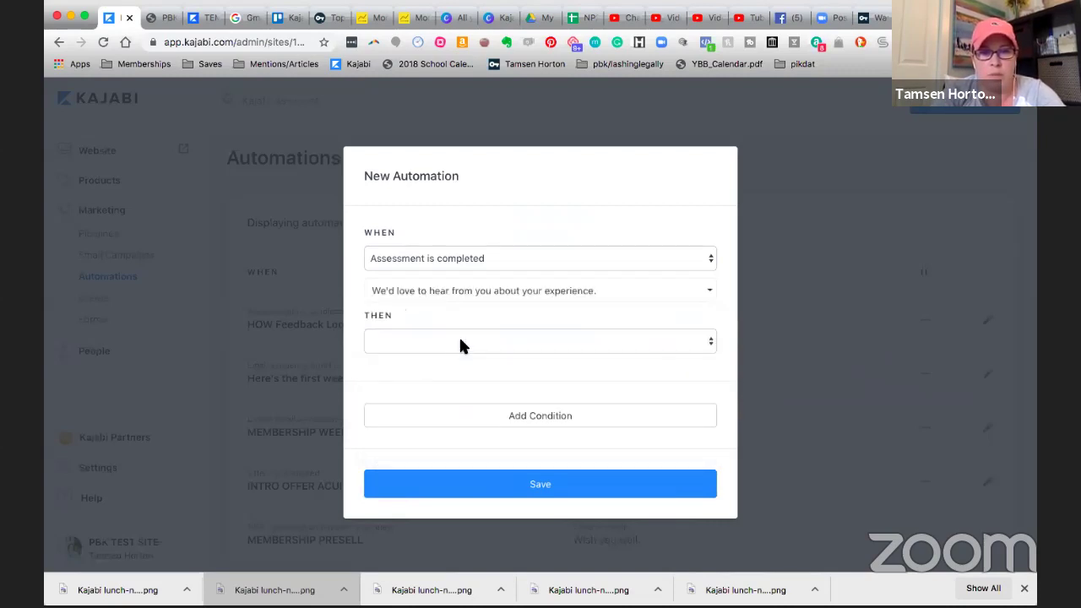
# Set the automation's action to subscribe people to the BOGO PRODUCT 2017 HOLIDAY GIFT GUIDE email sequence.
pyautogui.click(710, 343)
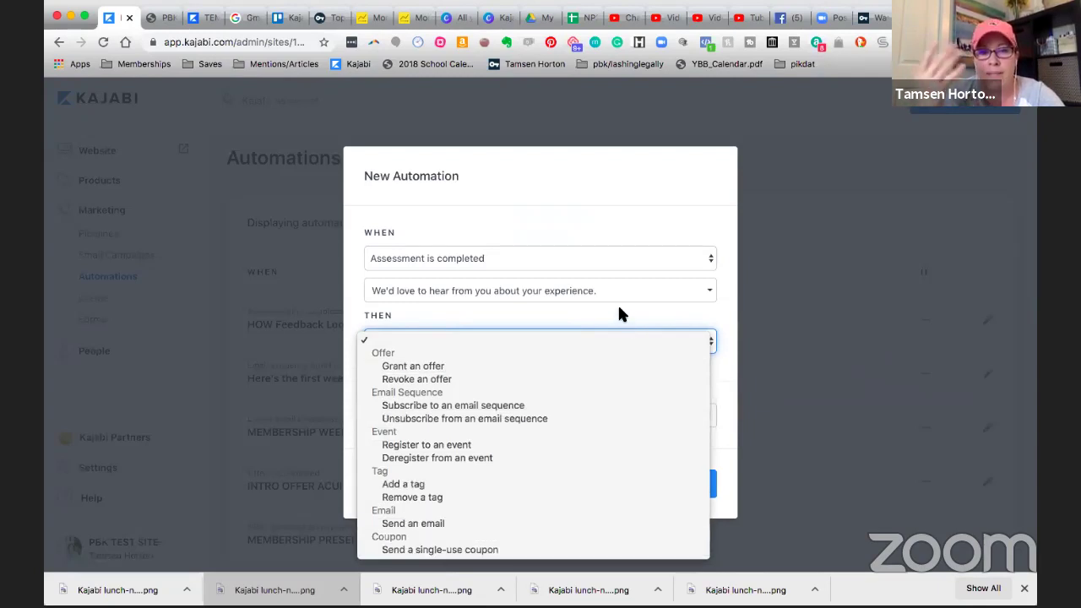
pyautogui.click(476, 406)
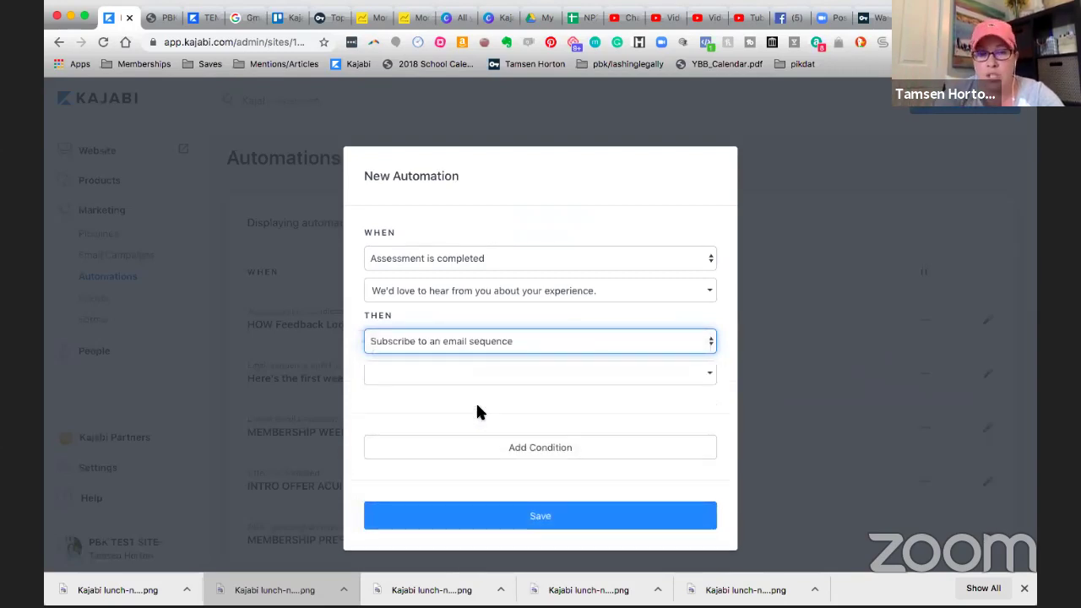
pyautogui.click(708, 375)
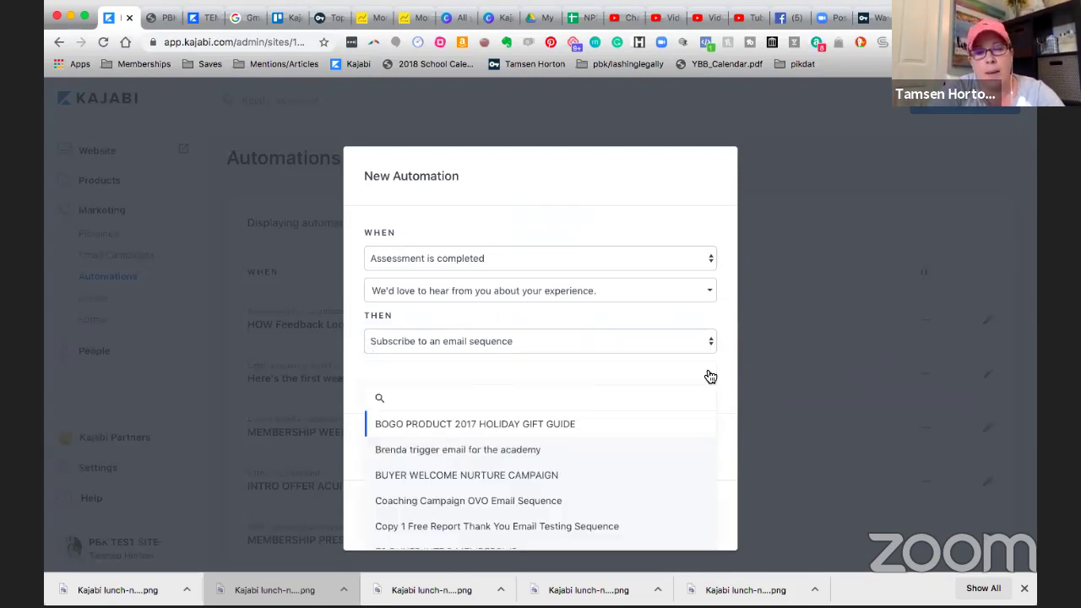
pyautogui.click(543, 425)
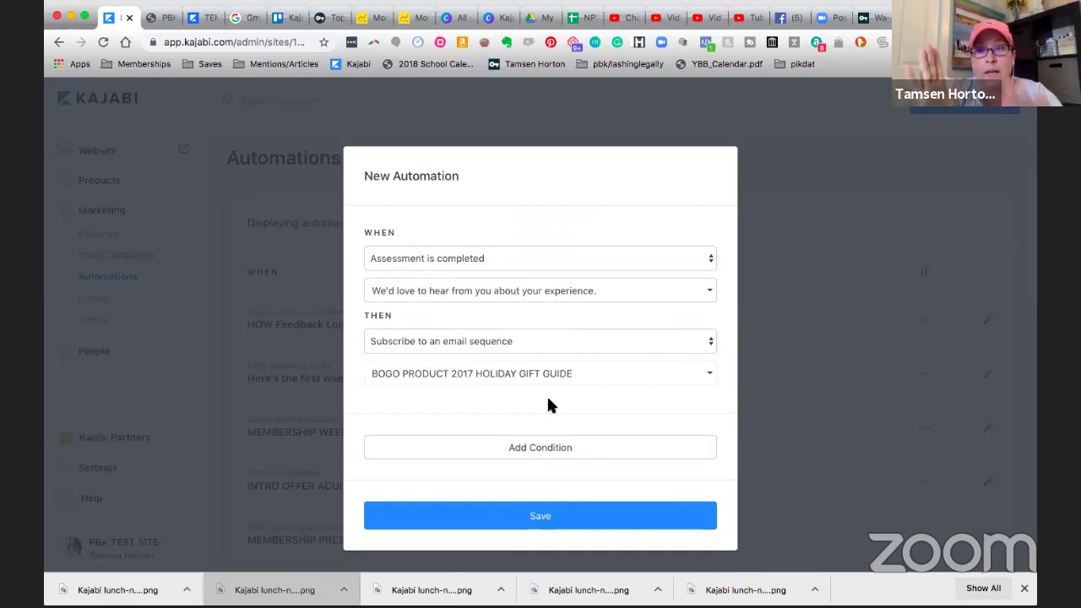
# Add a condition to the automation using the "Has any of these tag(s)" filter.
pyautogui.click(557, 456)
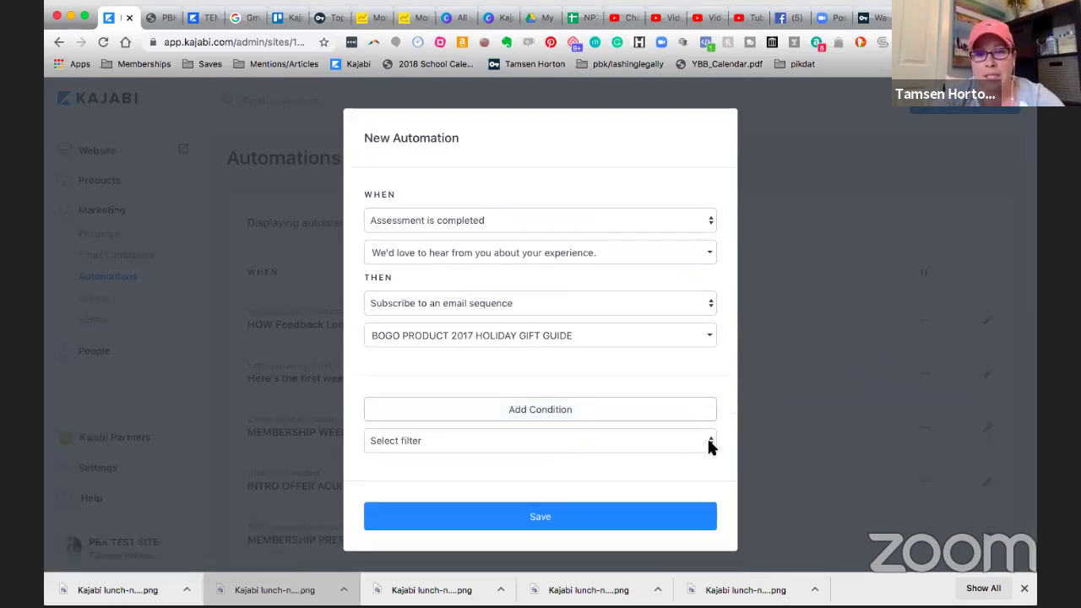
pyautogui.click(709, 446)
pyautogui.scroll(-3, 604, 473)
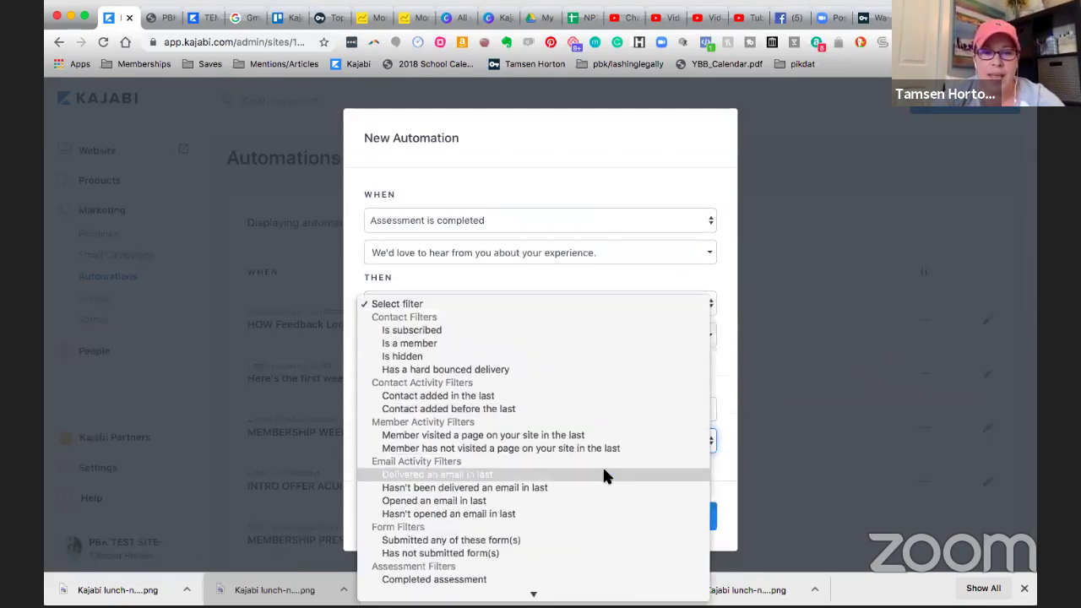
pyautogui.scroll(-4, 602, 475)
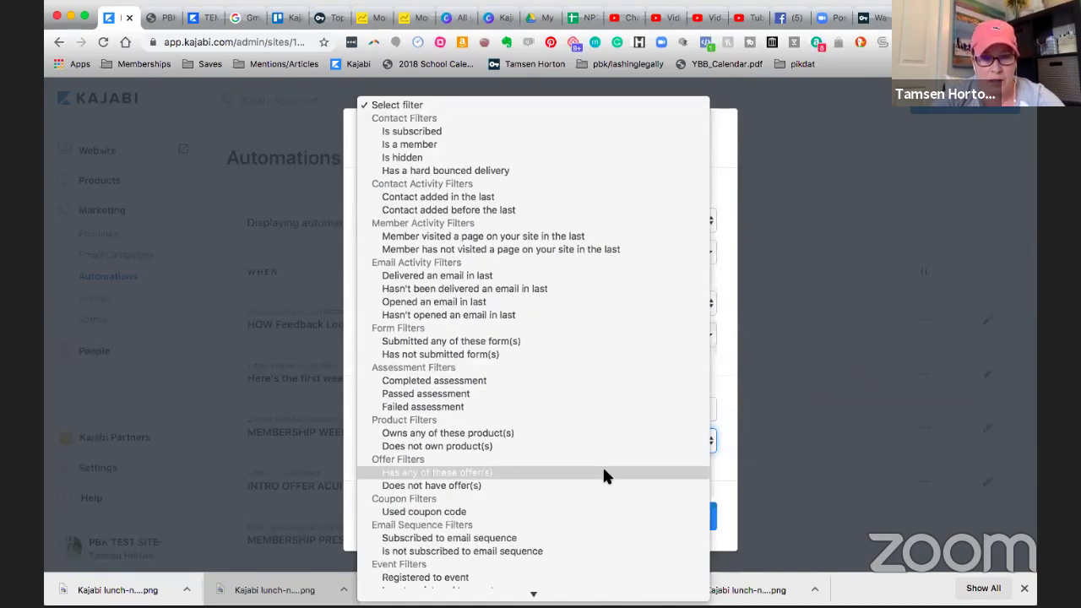
pyautogui.scroll(-3, 603, 475)
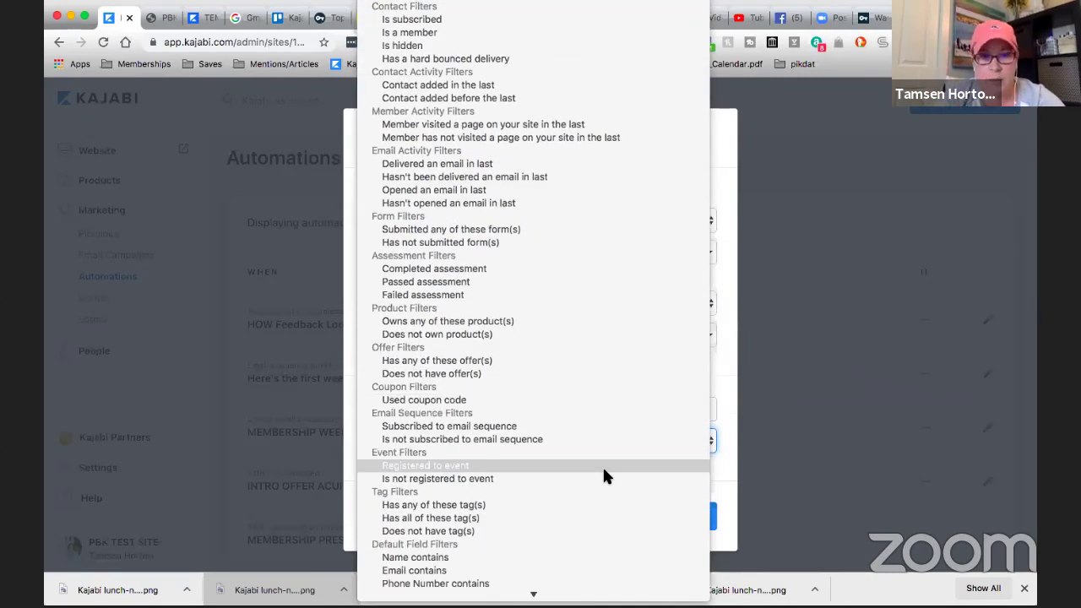
pyautogui.click(440, 504)
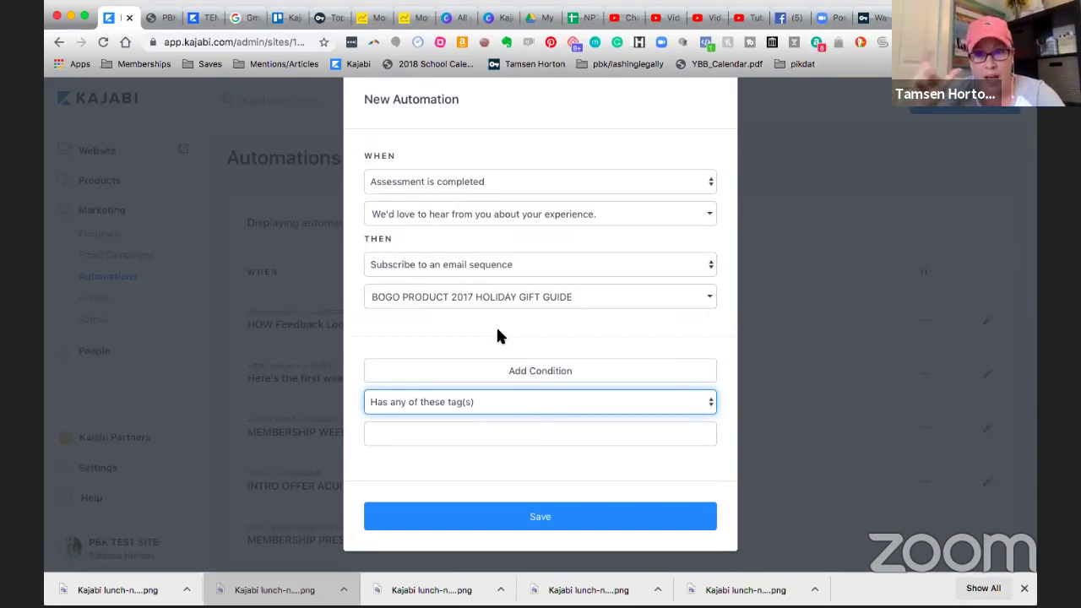
pyautogui.click(488, 443)
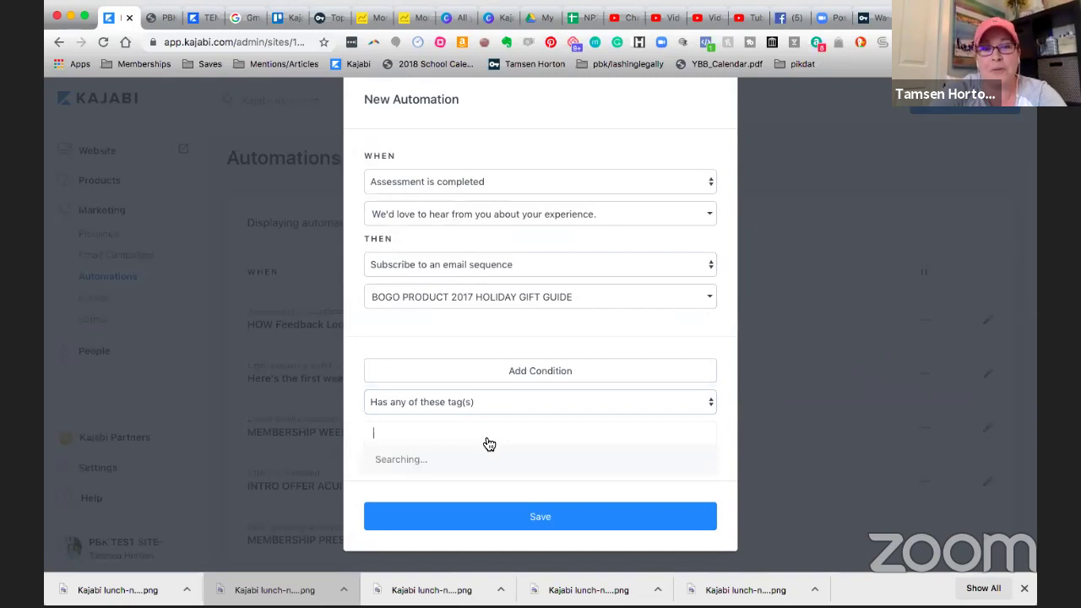
pyautogui.write('yes')
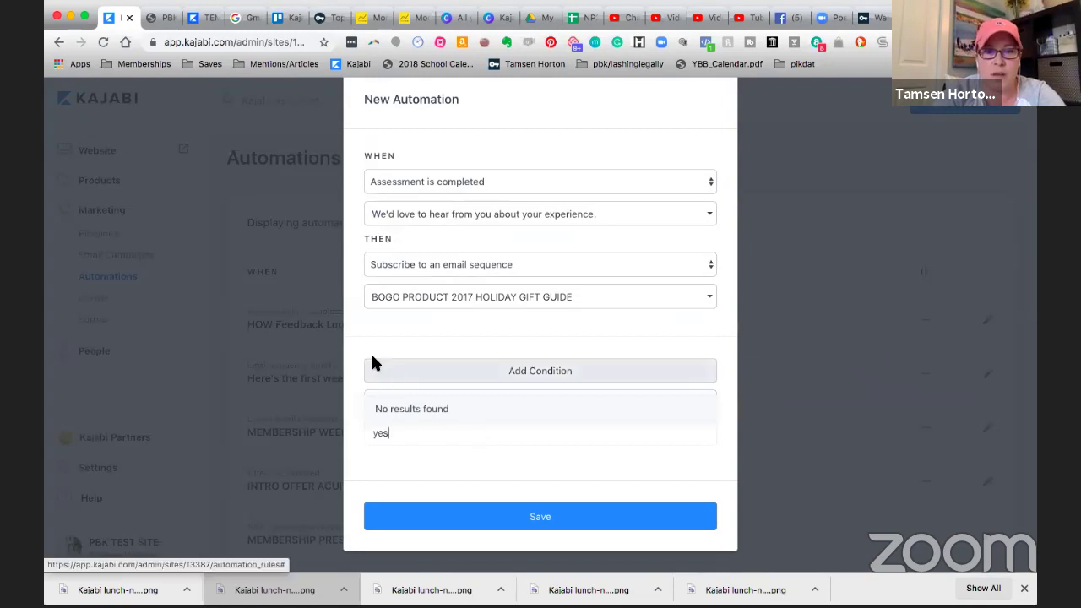
pyautogui.click(371, 330)
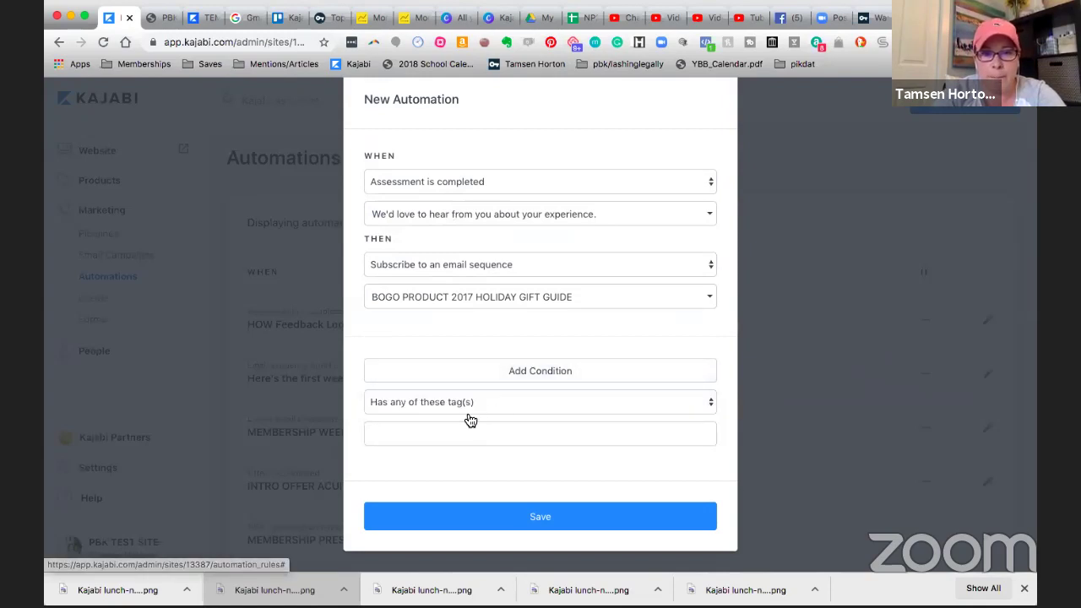
# Choose the Recommend tag for the condition, apply it and save the automation.
pyautogui.click(492, 434)
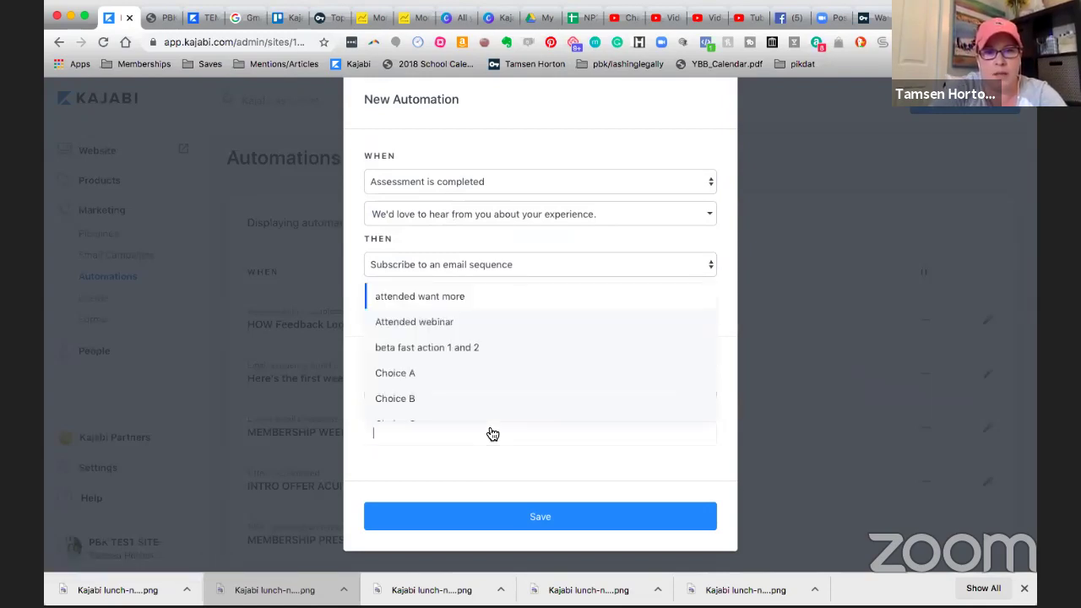
pyautogui.write('req')
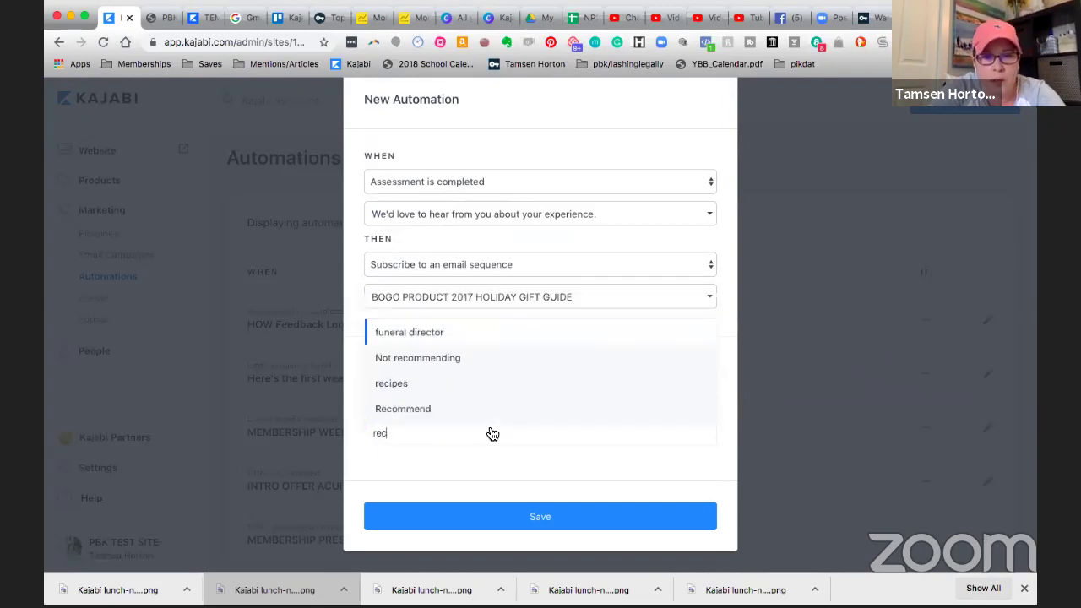
pyautogui.click(426, 412)
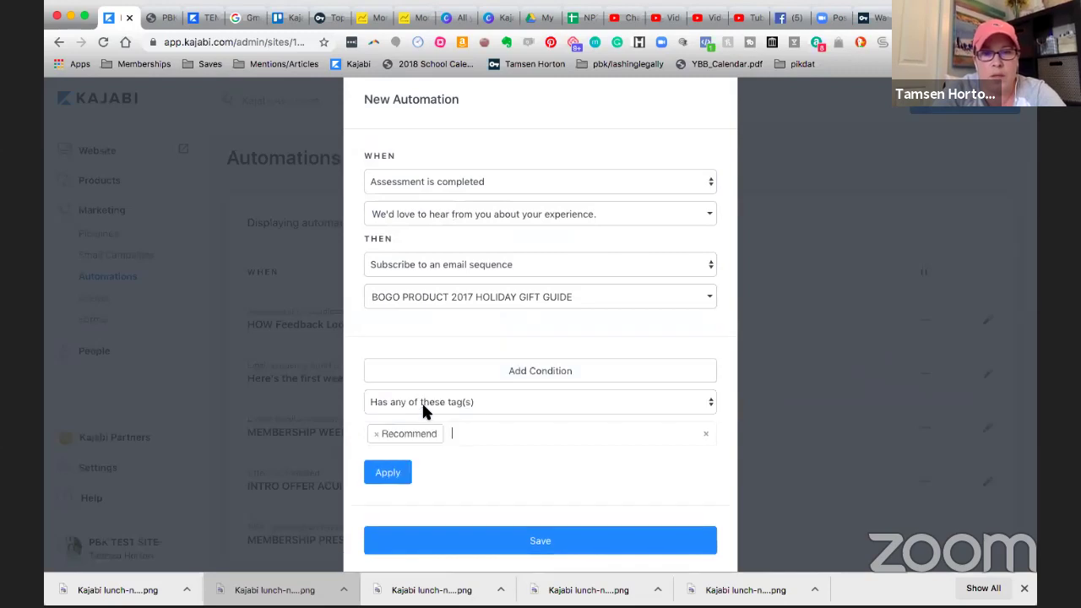
pyautogui.click(392, 476)
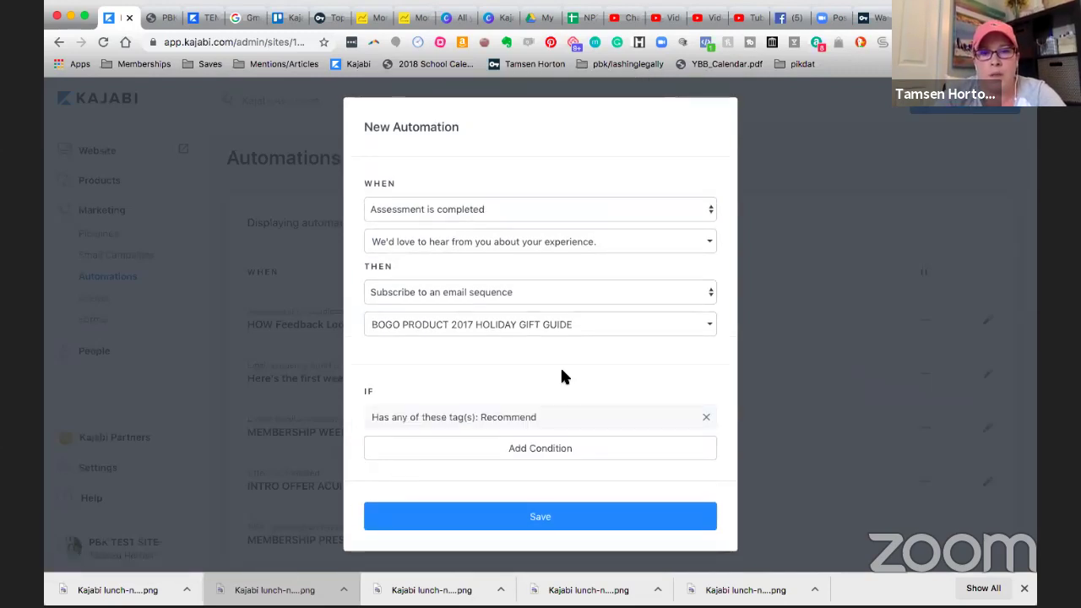
pyautogui.click(553, 520)
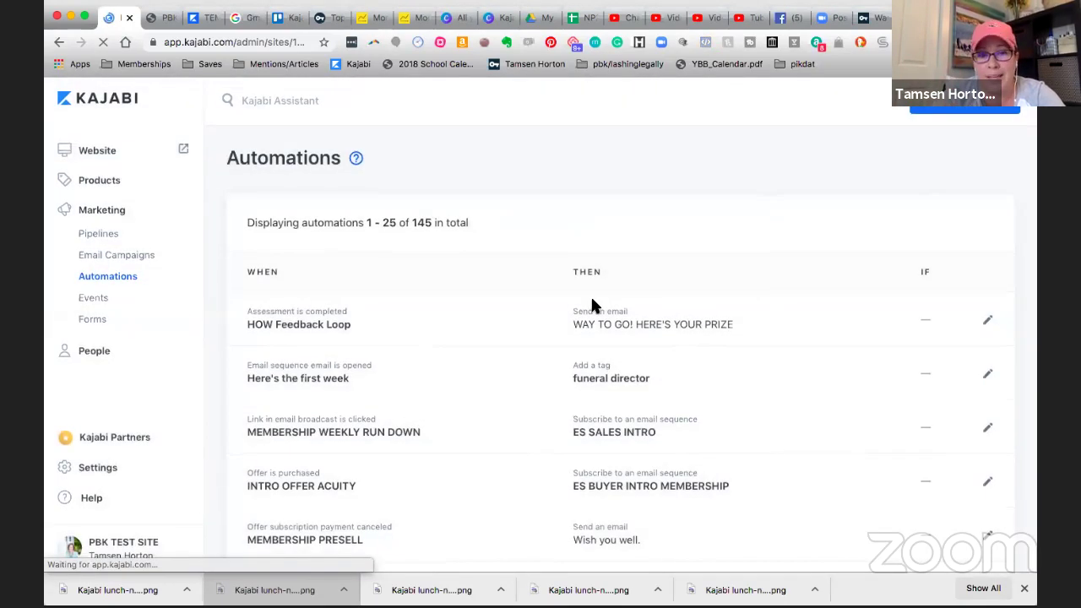
# Start a new automation triggered when the Recommend tag is added.
pyautogui.click(971, 110)
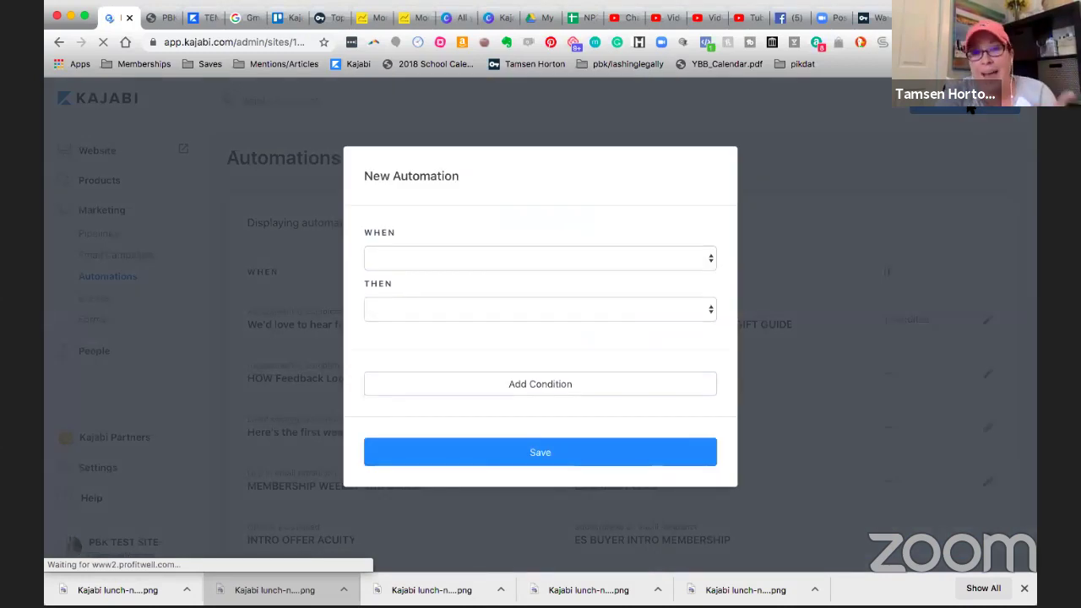
pyautogui.click(710, 261)
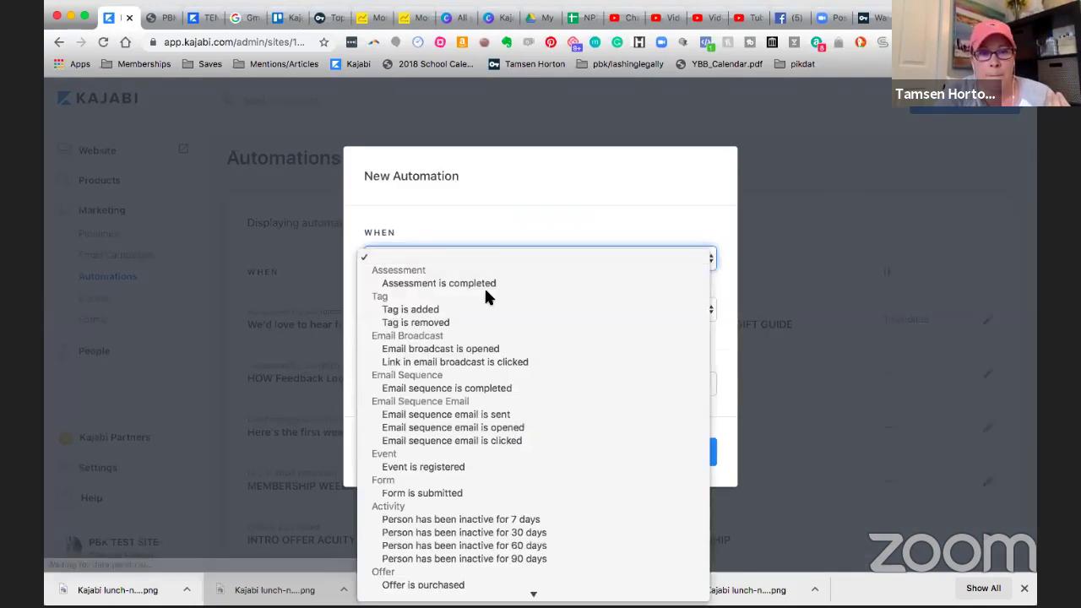
pyautogui.click(450, 309)
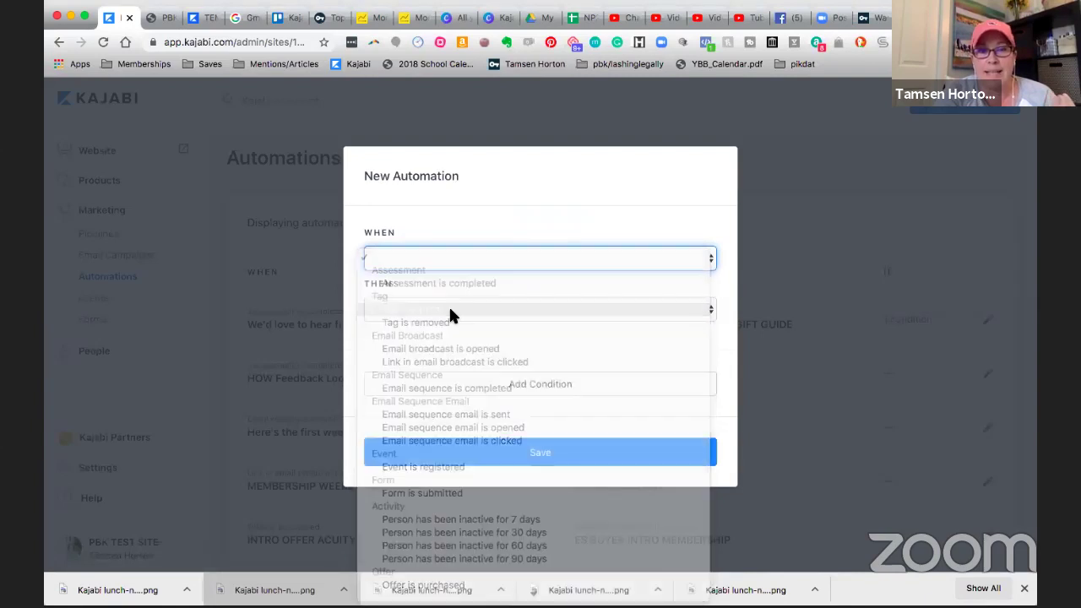
pyautogui.click(615, 291)
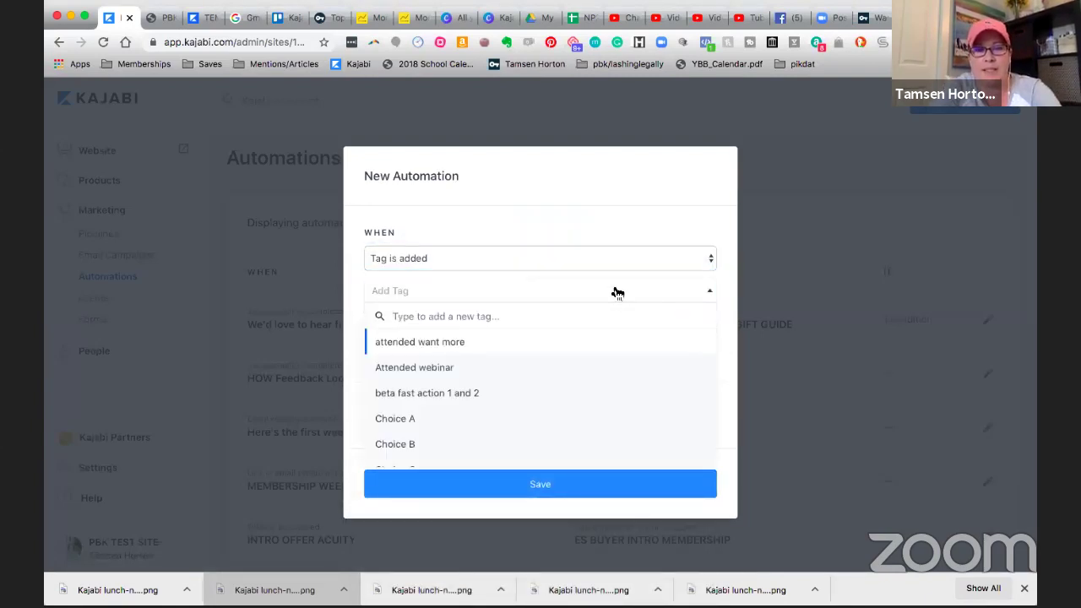
pyautogui.write('reco')
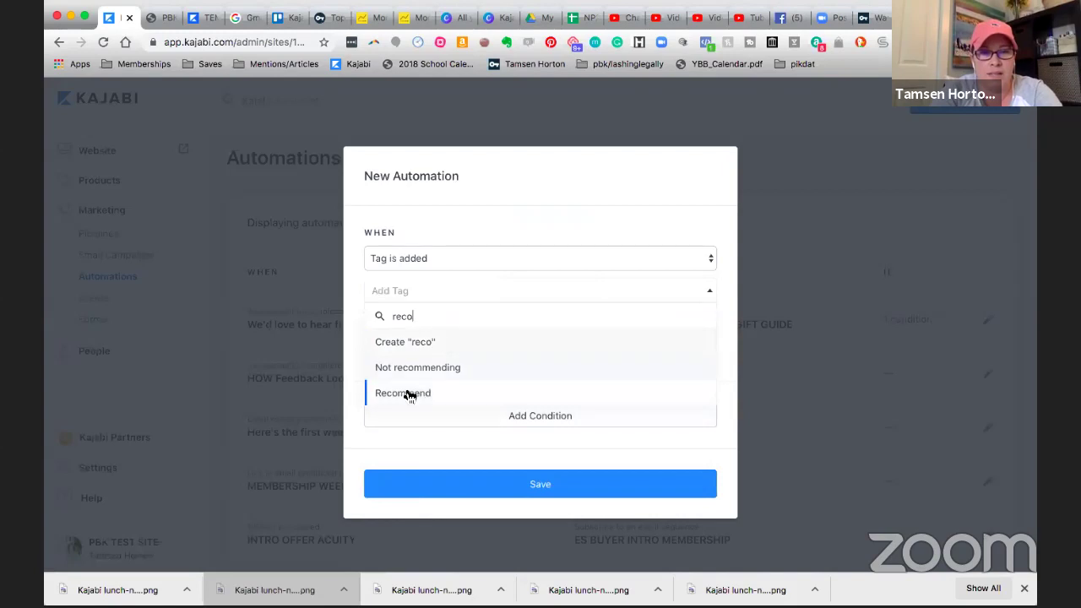
pyautogui.click(409, 394)
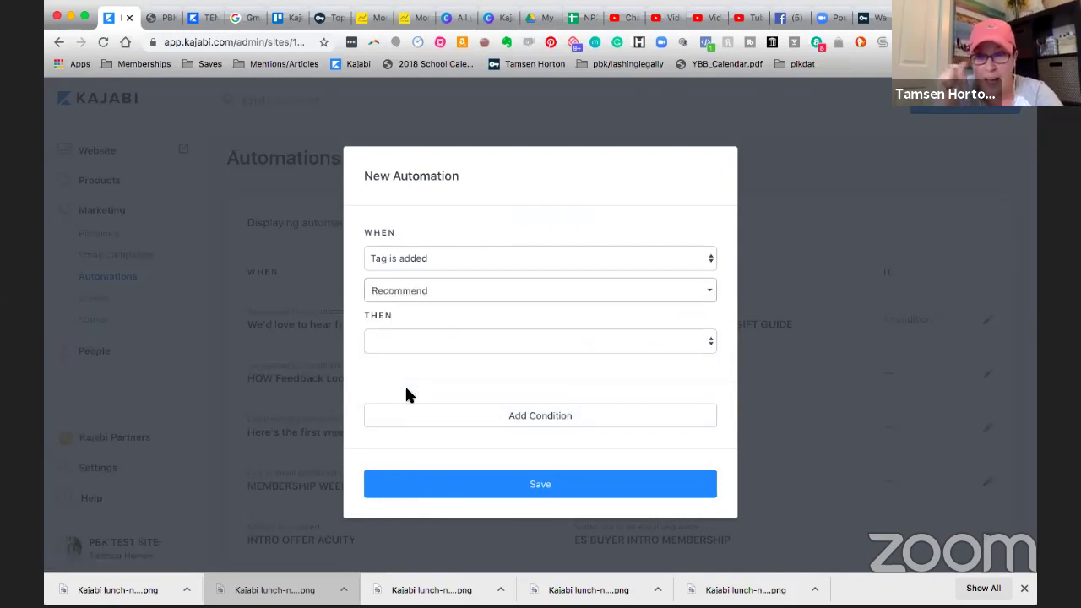
# Make the tag-triggered automation subscribe people to the BOGO PRODUCT 2017 HOLIDAY GIFT GUIDE email sequence, and save it.
pyautogui.click(709, 346)
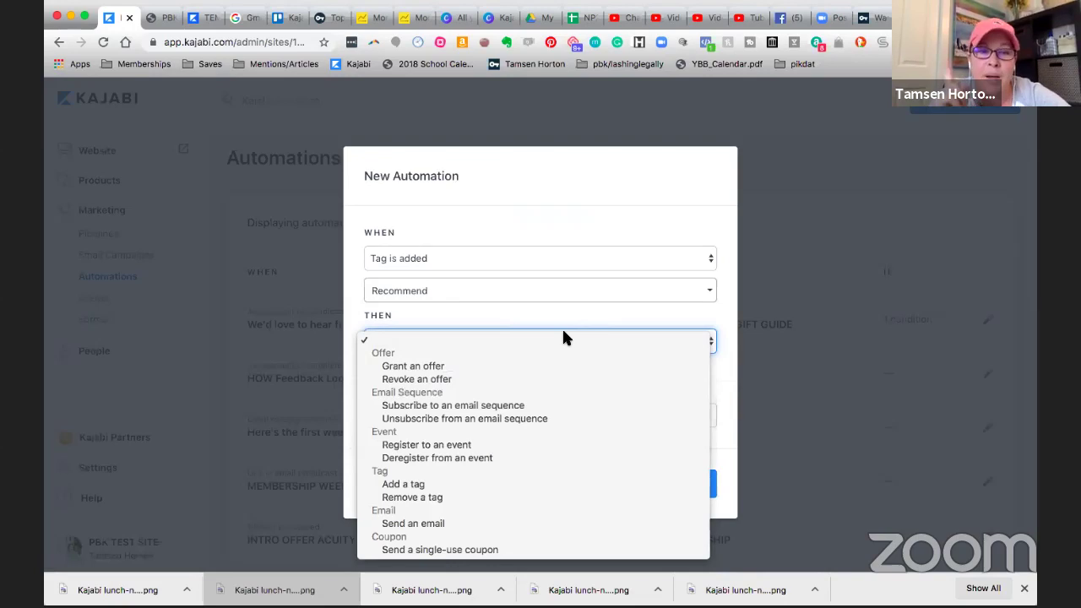
pyautogui.click(498, 407)
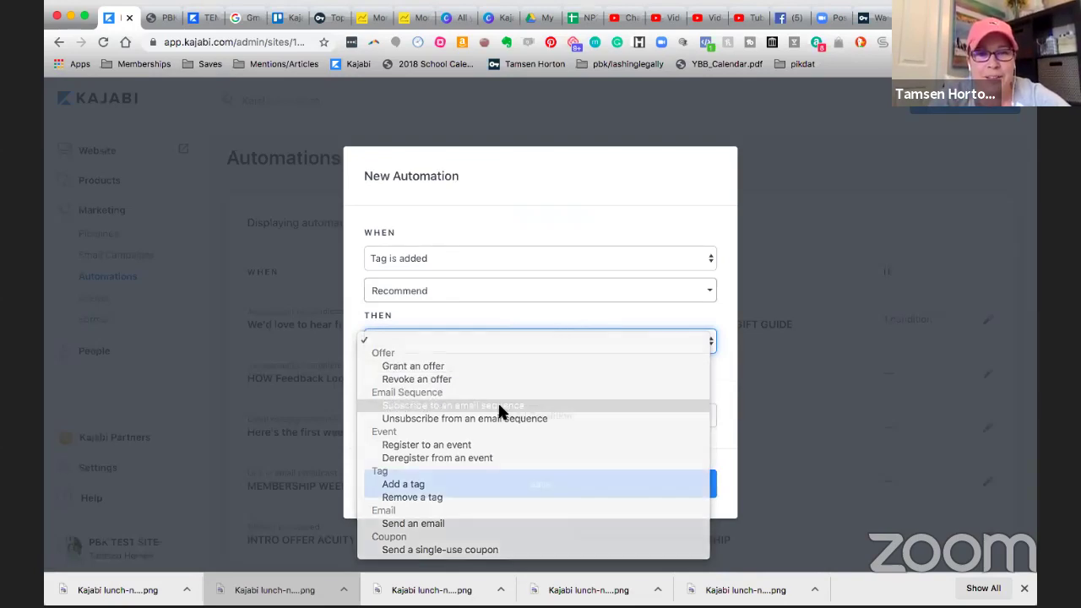
pyautogui.click(708, 379)
pyautogui.click(535, 425)
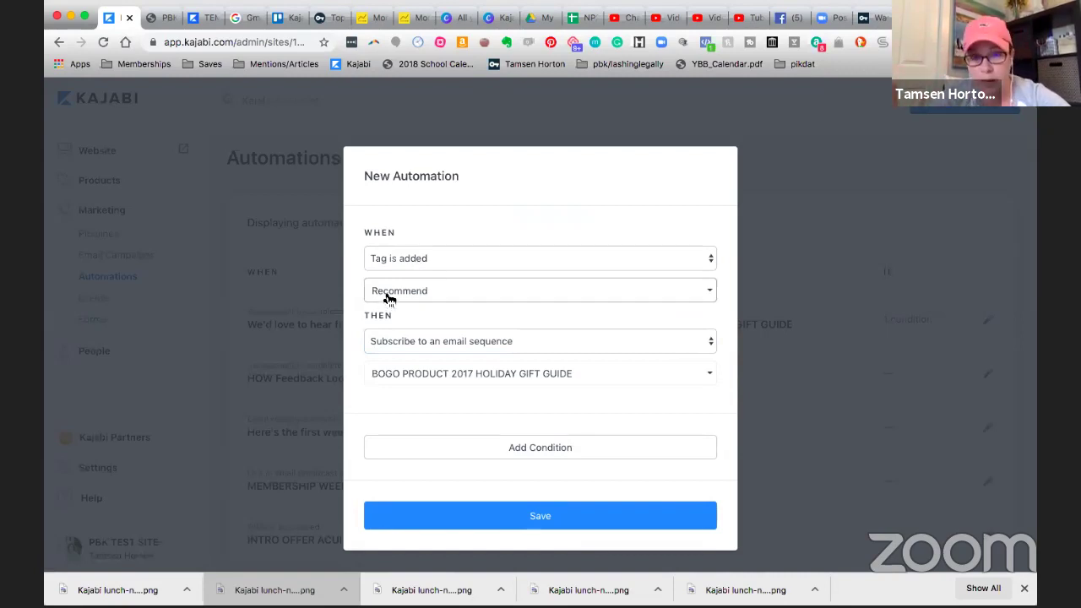
pyautogui.click(542, 517)
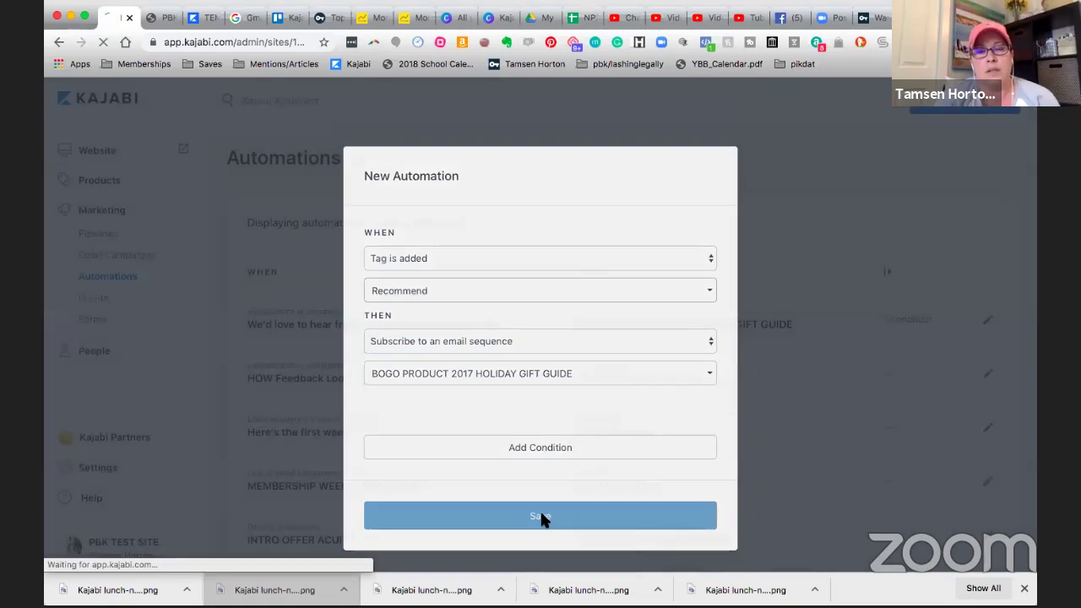